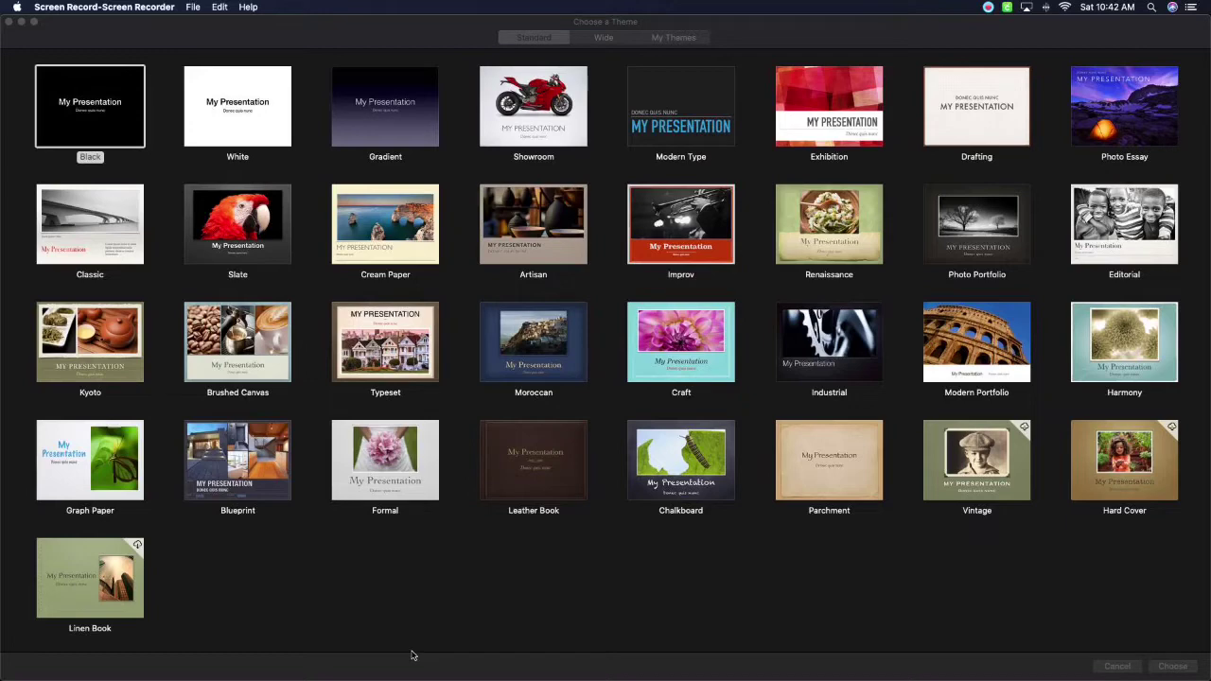
# Create a new presentation from the standard White theme and enlarge its window to fill the screen
pyautogui.scroll(1, 413, 651)
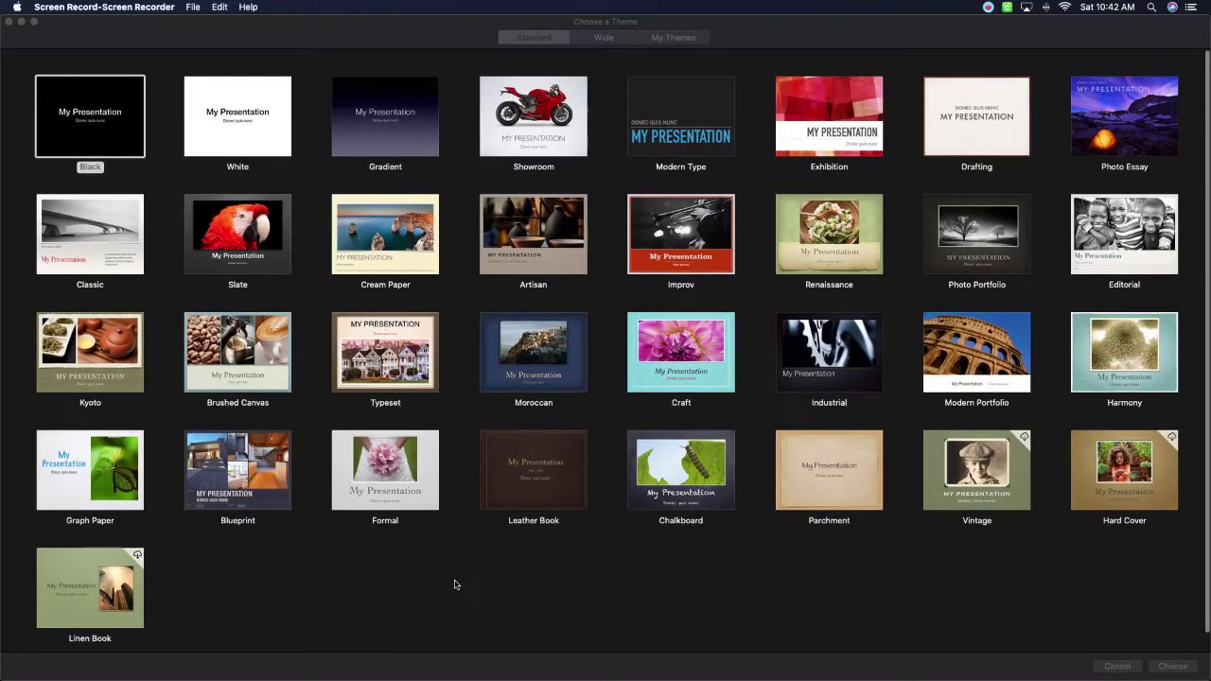
pyautogui.scroll(-1, 455, 584)
pyautogui.scroll(1, 455, 584)
pyautogui.click(239, 128)
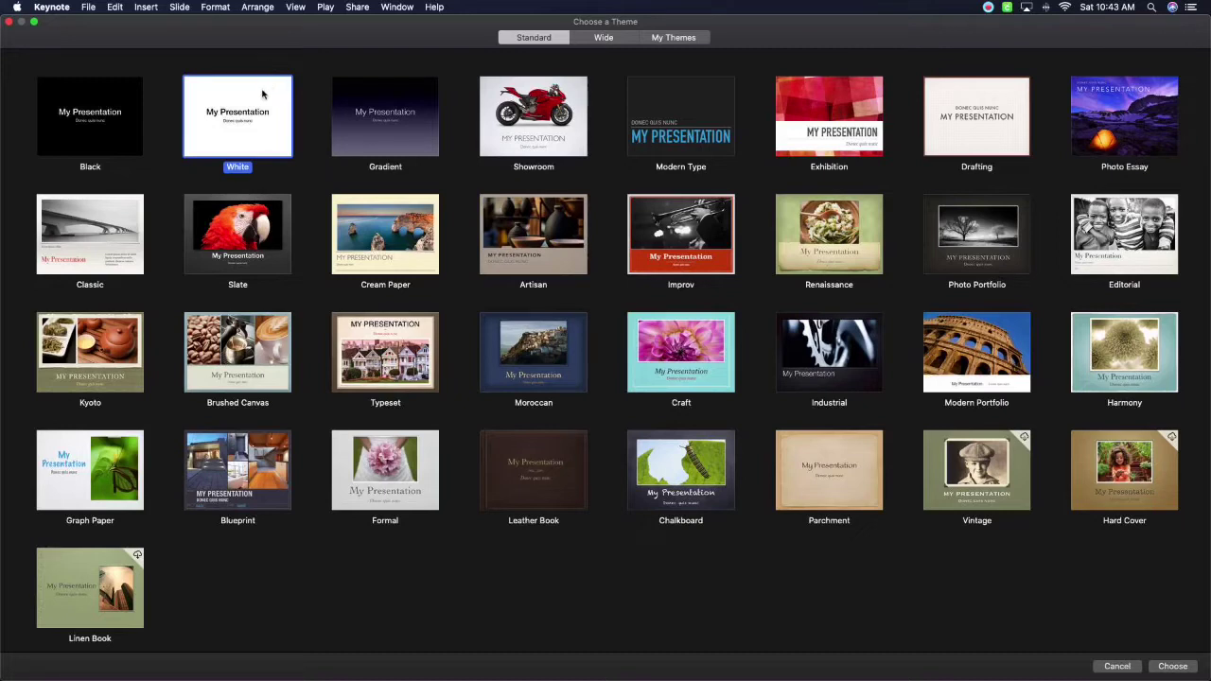
pyautogui.click(1170, 667)
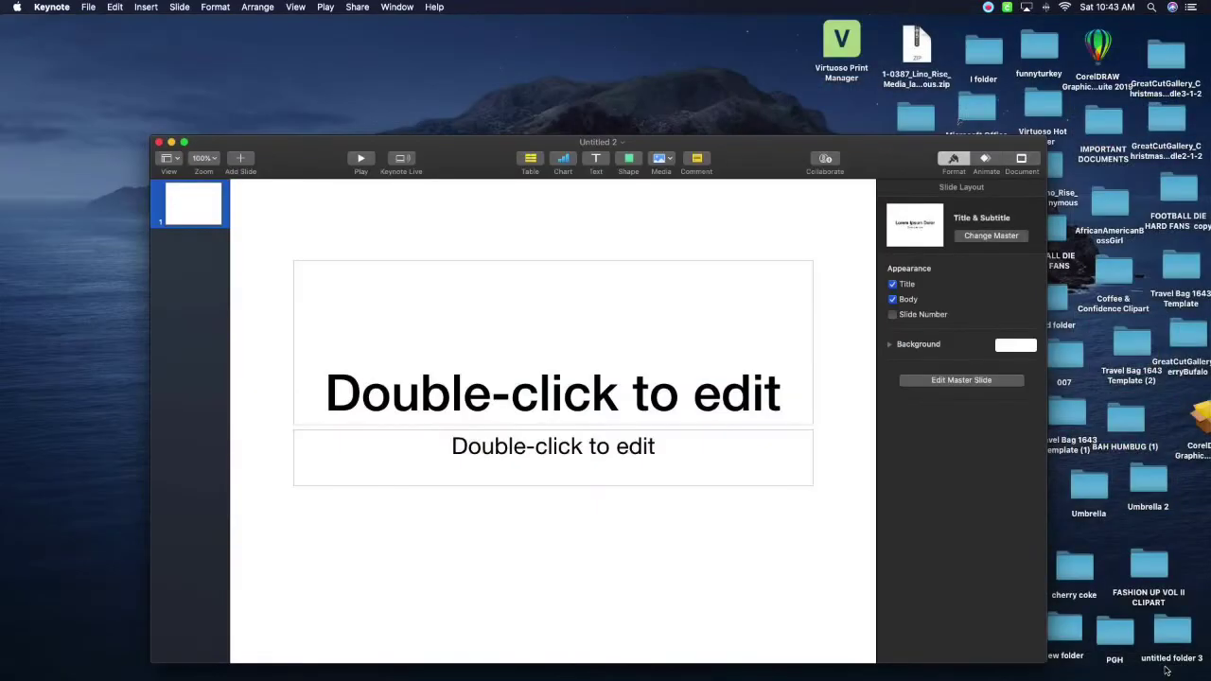
pyautogui.click(185, 141)
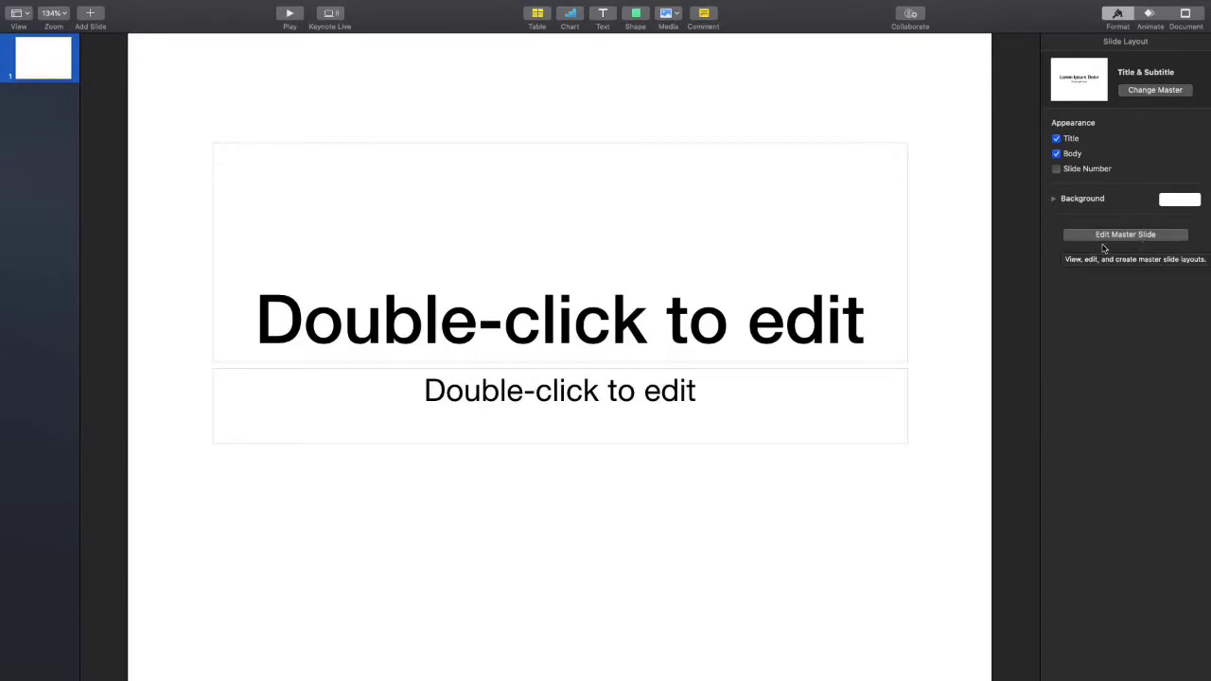
# Set a custom slide size of 1920 x 1200 points for the presentation
pyautogui.click(1183, 19)
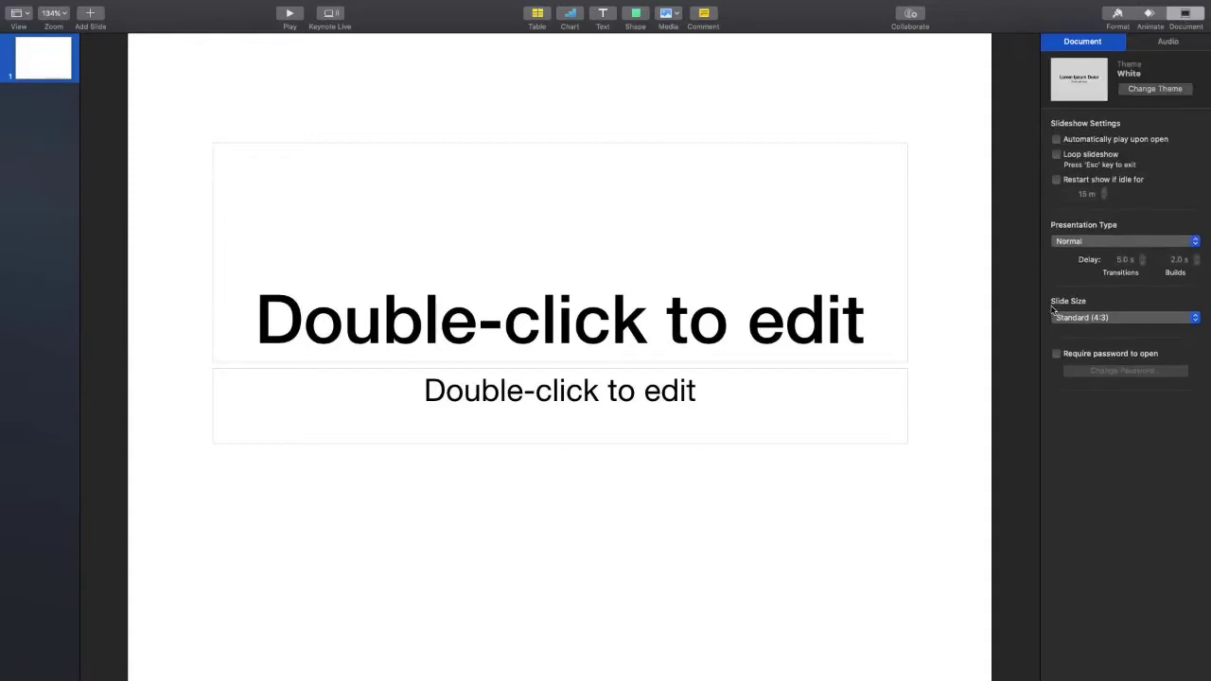
pyautogui.click(1081, 318)
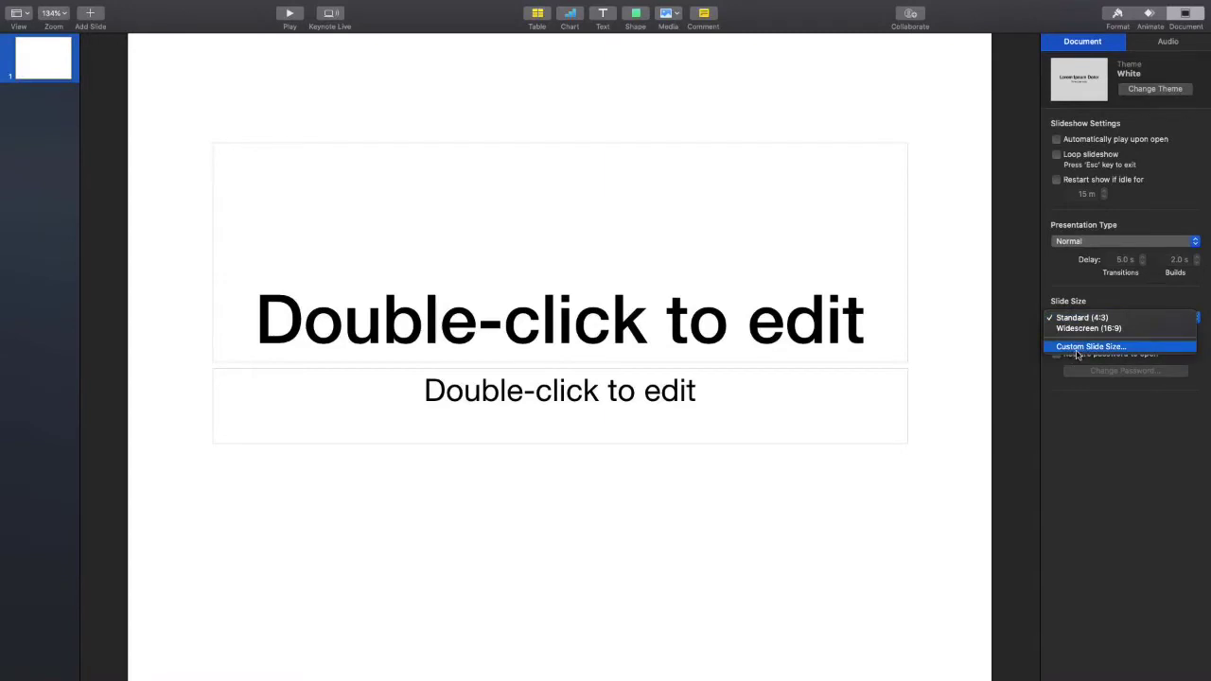
pyautogui.click(1076, 347)
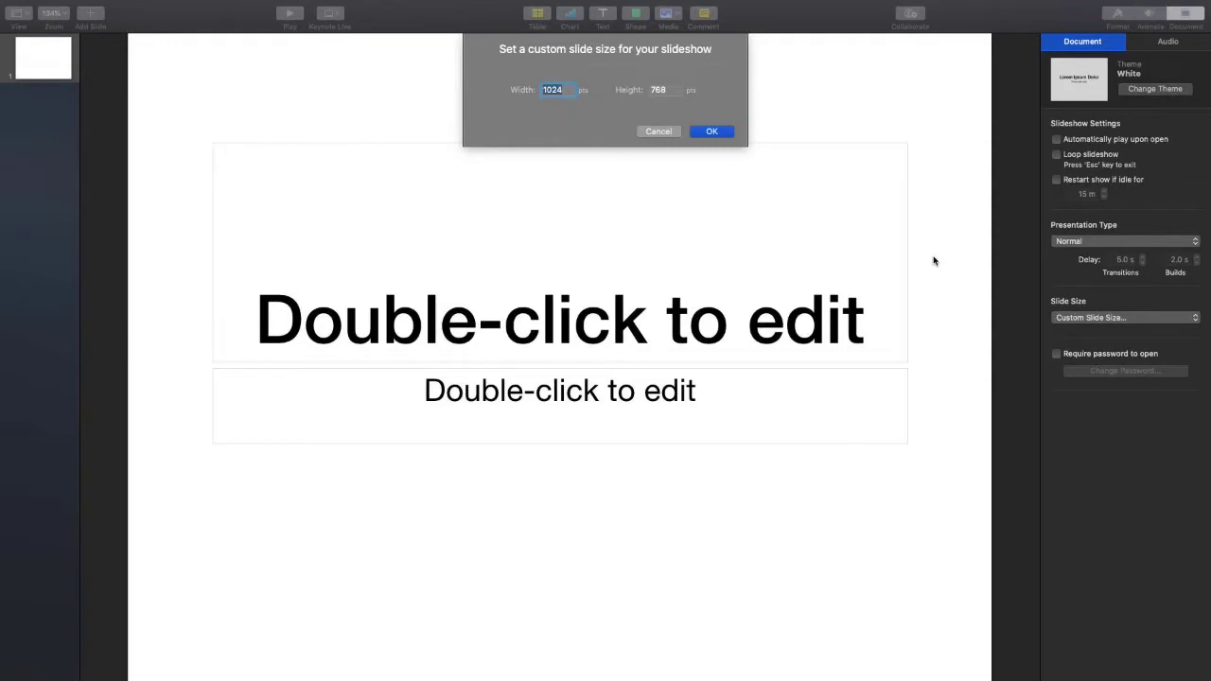
pyautogui.write('1')
pyautogui.press('Tab')
pyautogui.write('12')
pyautogui.click(711, 133)
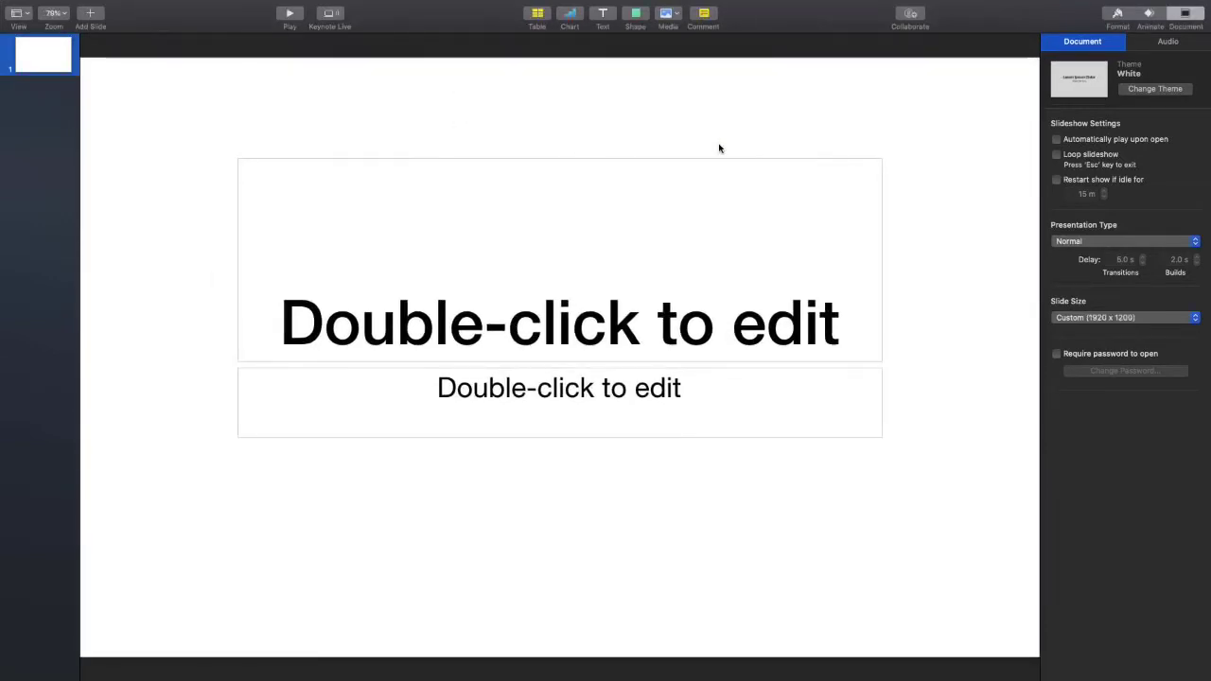
# Edit the Title & Subtitle master slide and delete its title and body text placeholders
pyautogui.click(1118, 15)
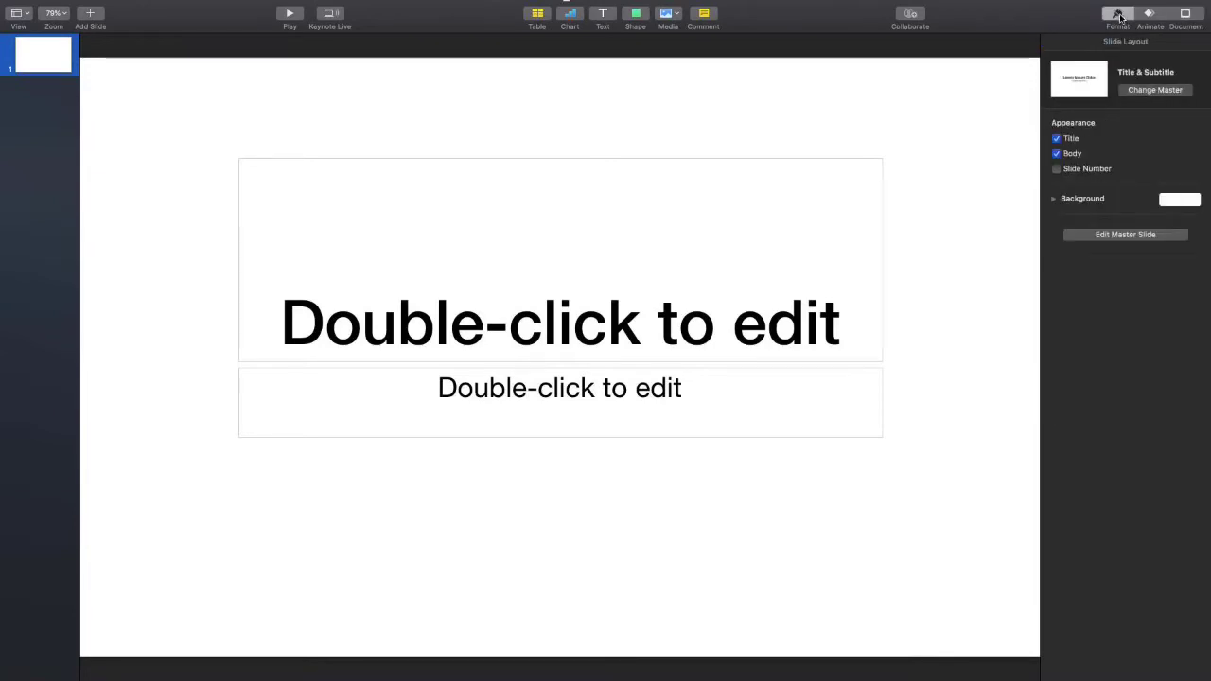
pyautogui.click(1124, 236)
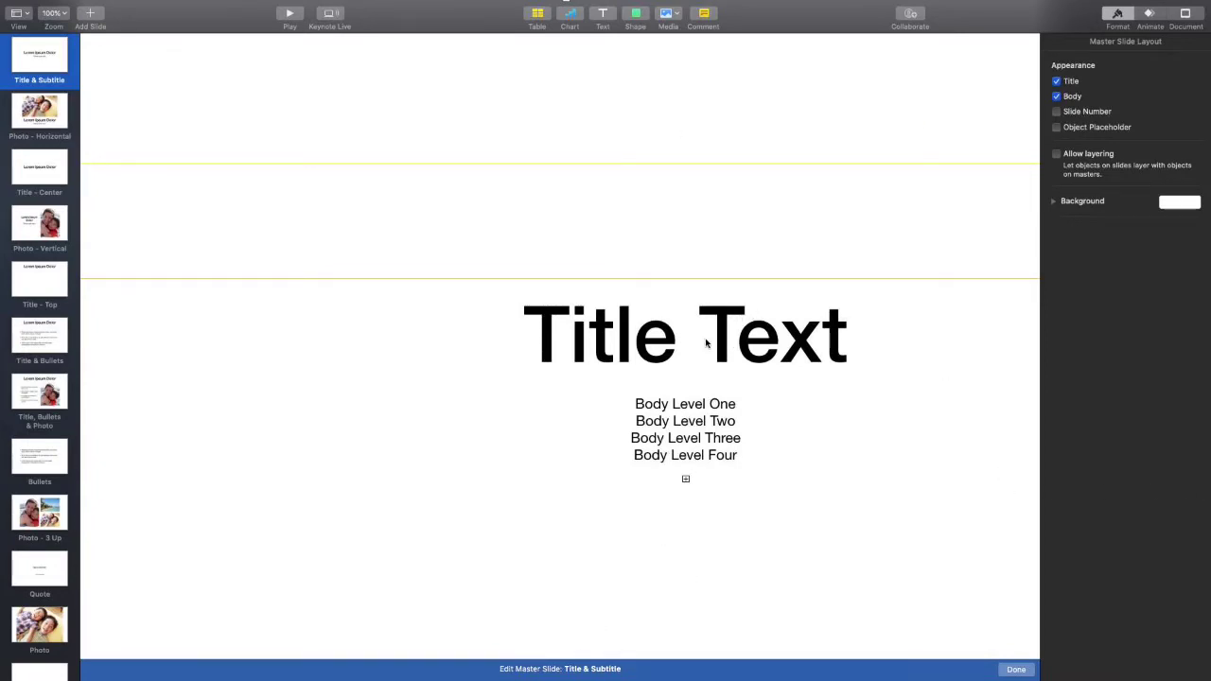
pyautogui.click(750, 342)
pyautogui.press('BackSpace')
pyautogui.click(693, 446)
pyautogui.press('Return')
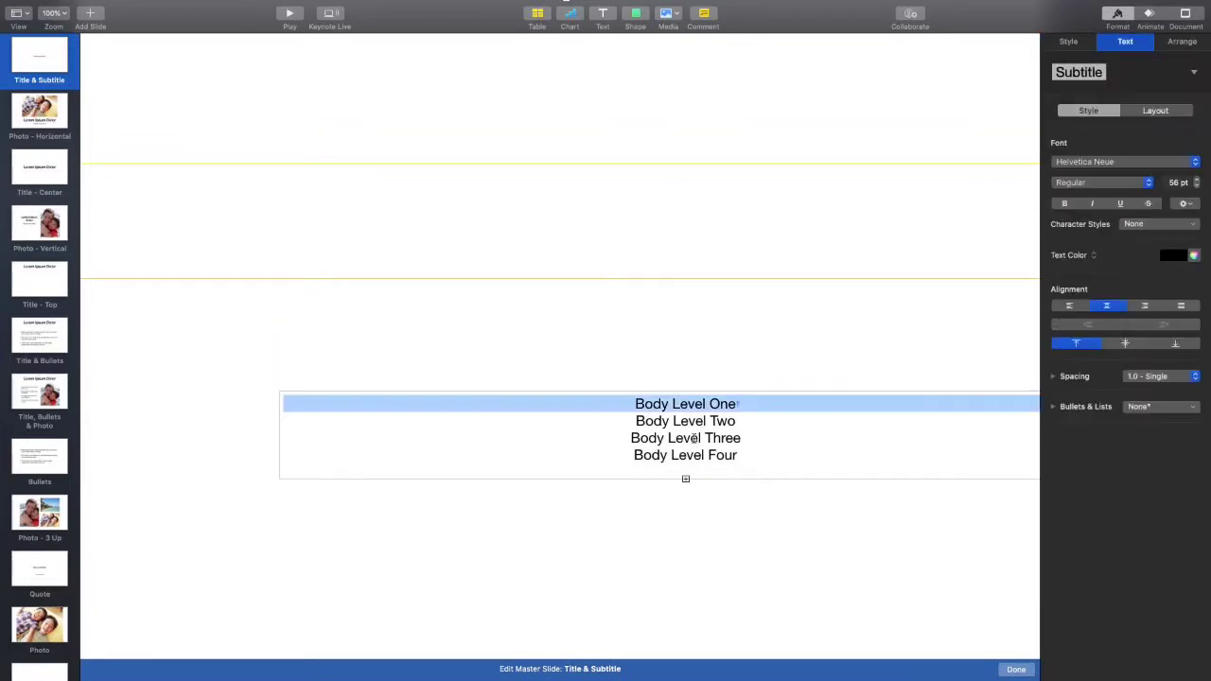
pyautogui.click(715, 456)
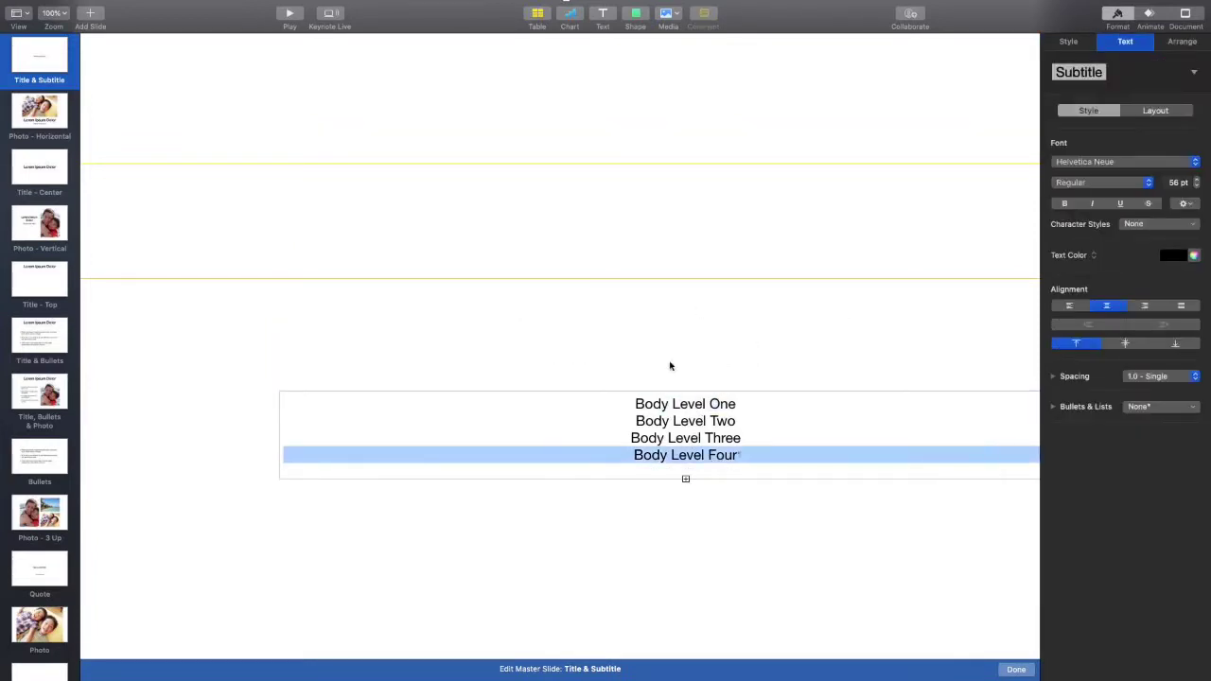
pyautogui.click(681, 381)
pyautogui.click(695, 440)
pyautogui.press('Escape')
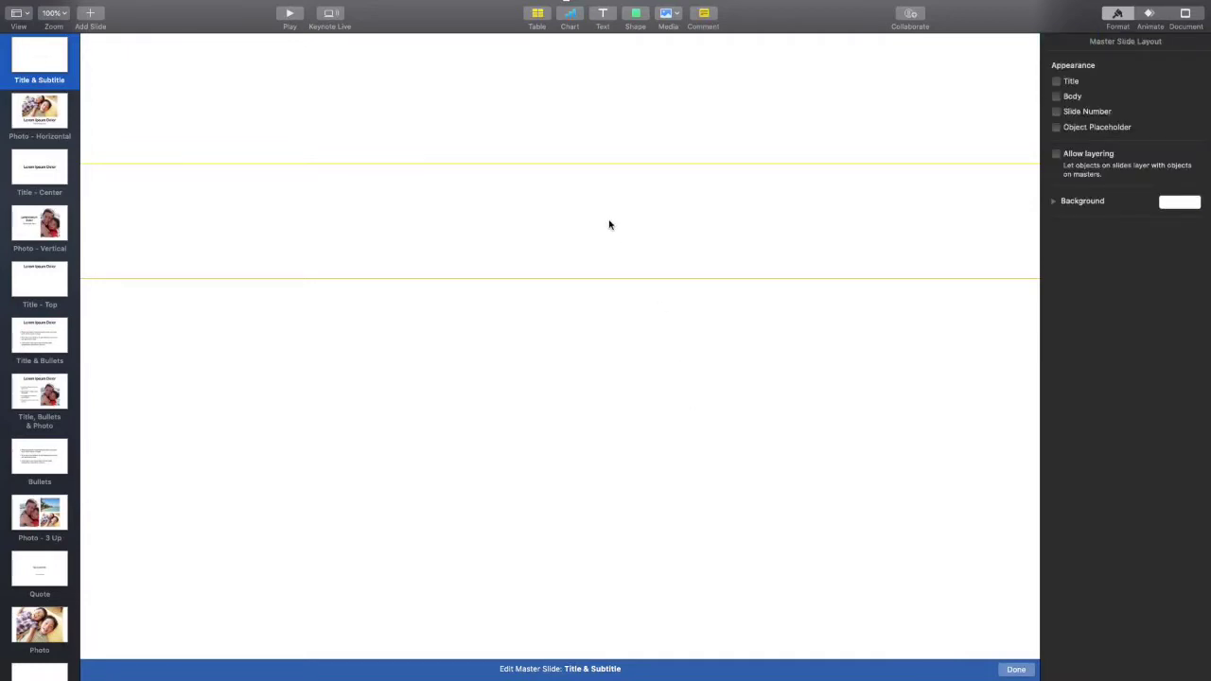
# Remove both yellow horizontal guides from the Title & Subtitle master slide
pyautogui.moveTo(615, 278); pyautogui.dragTo(630, 669)
pyautogui.moveTo(665, 164); pyautogui.dragTo(690, 27)
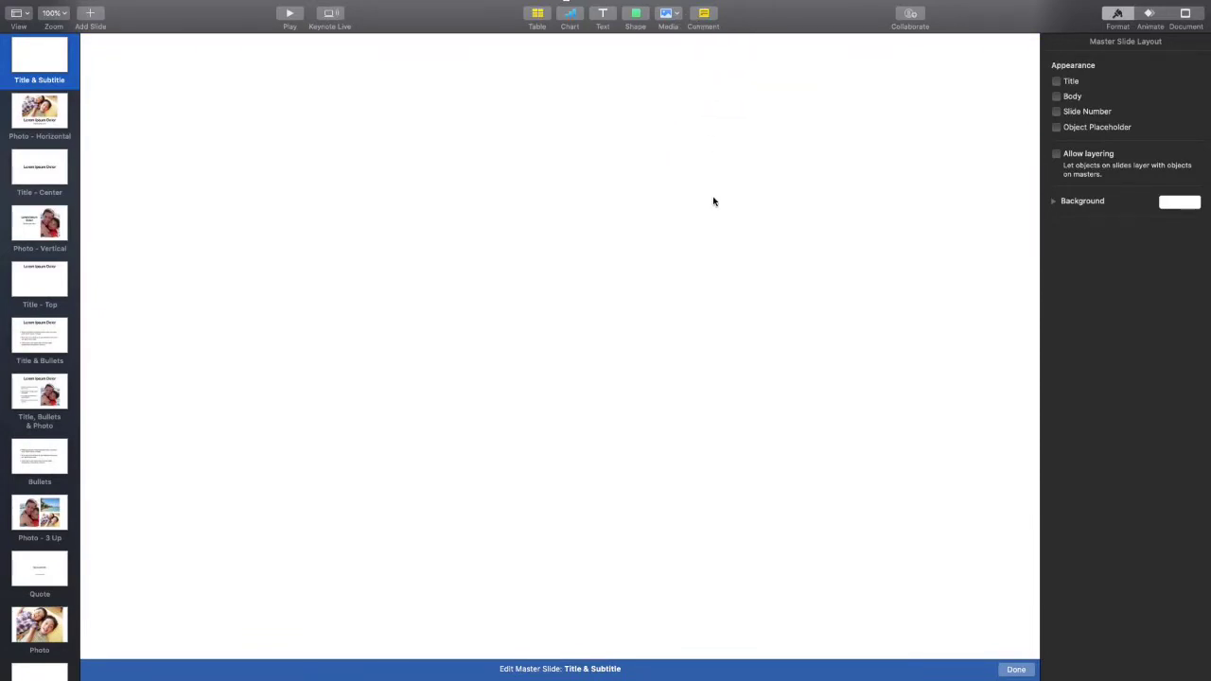
pyautogui.click(59, 16)
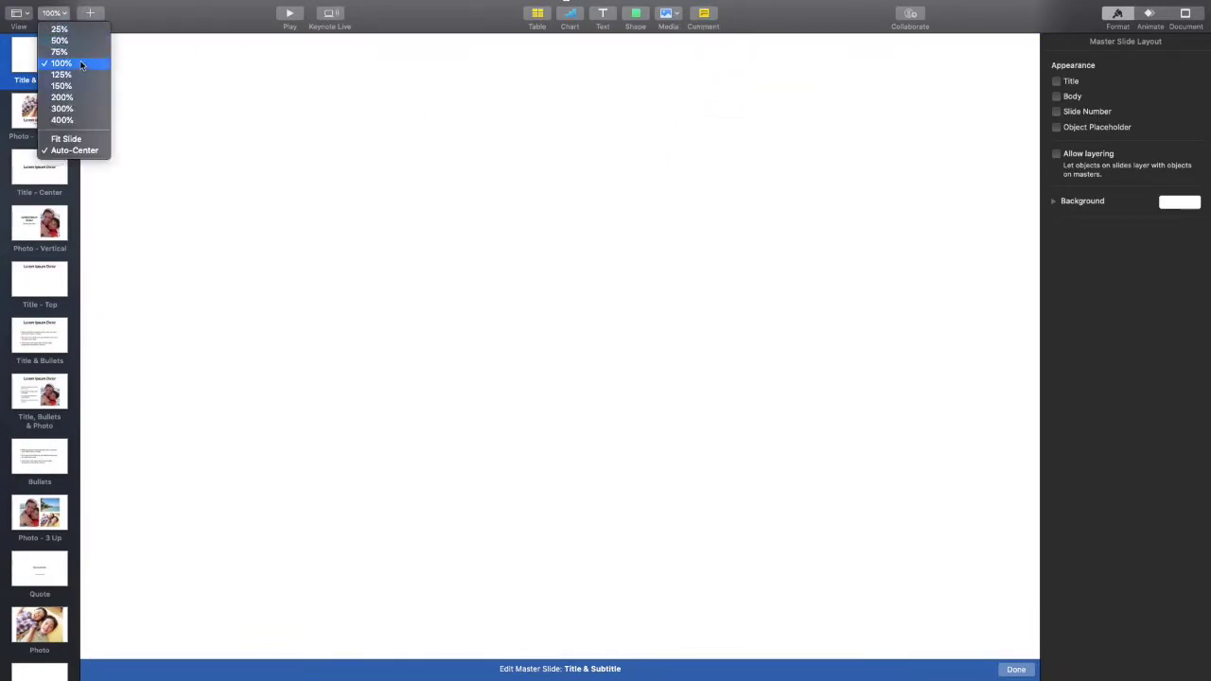
pyautogui.click(59, 52)
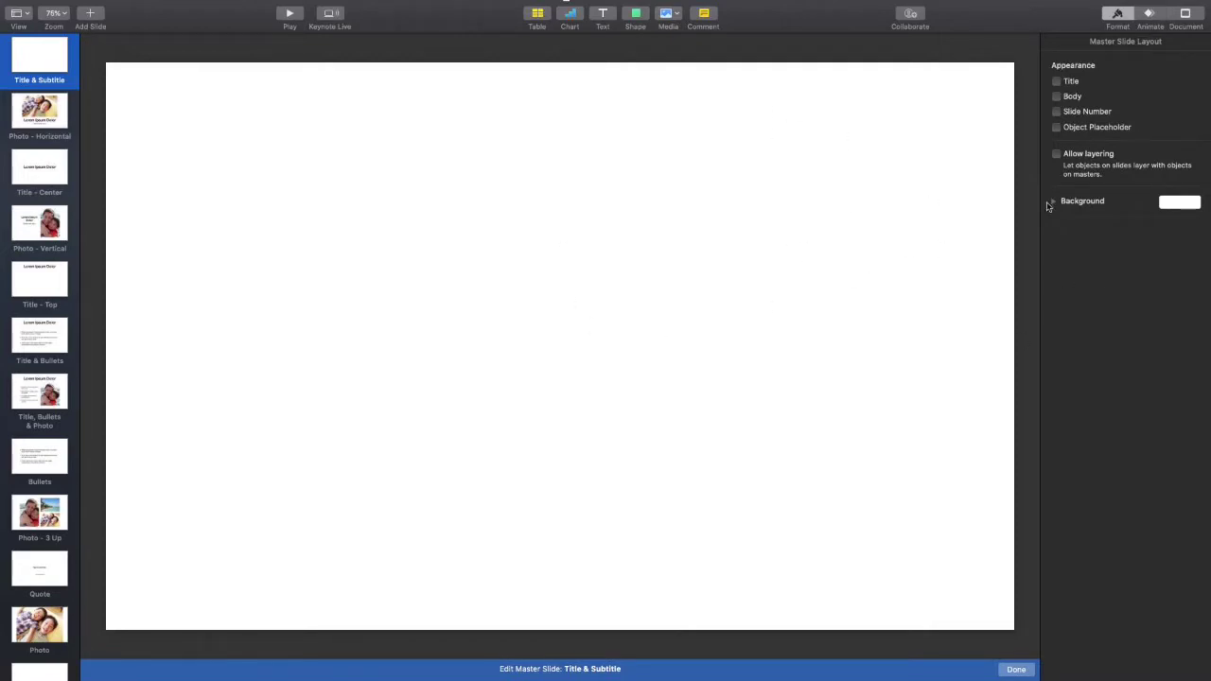
# Insert the Planner background image from iCloud Drive, searching for "pla", and give it a drop shadow
pyautogui.click(1191, 206)
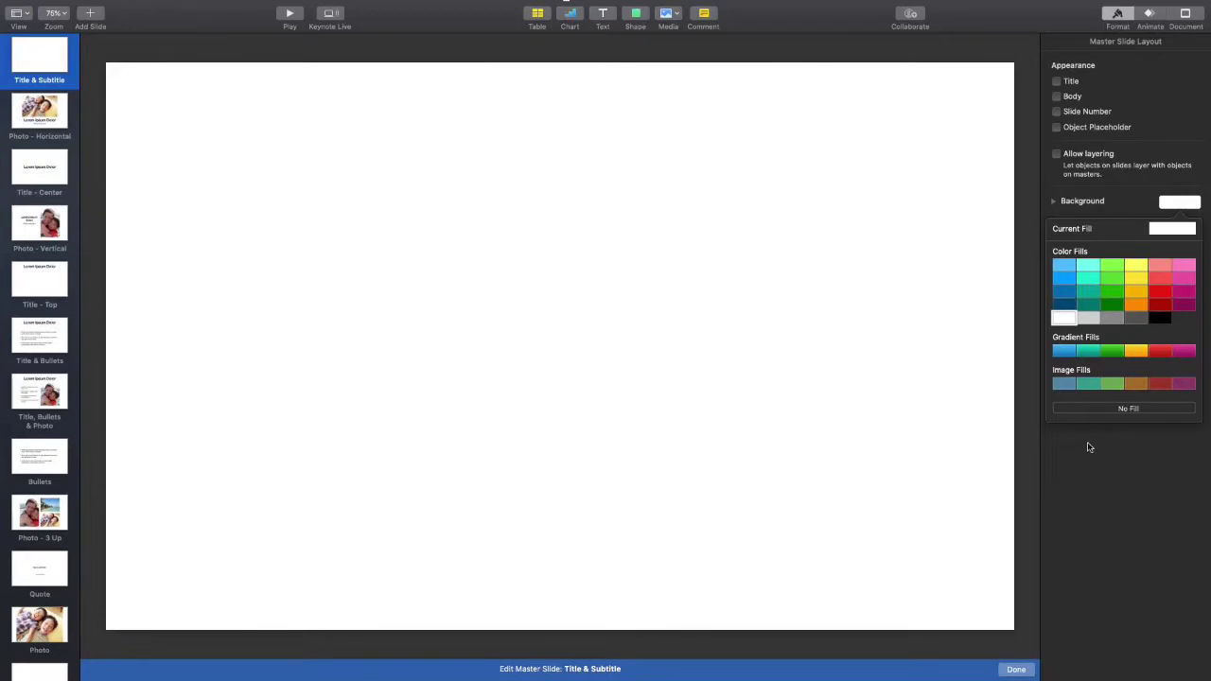
pyautogui.click(727, 47)
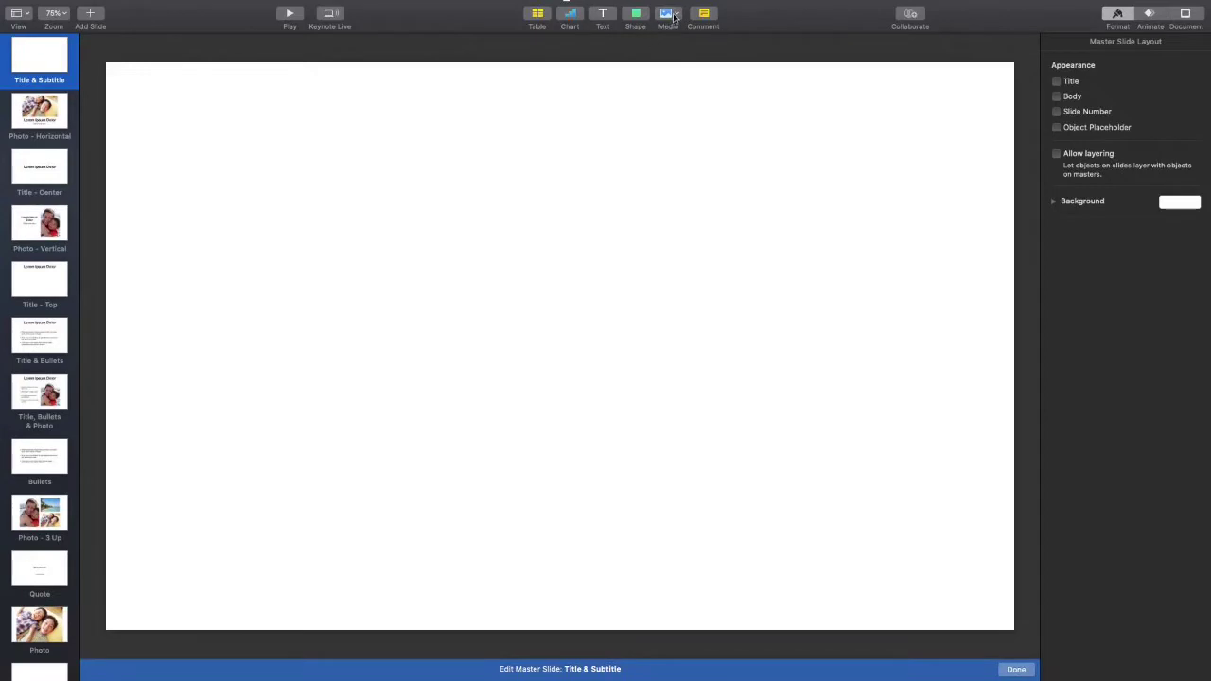
pyautogui.click(675, 14)
pyautogui.click(697, 100)
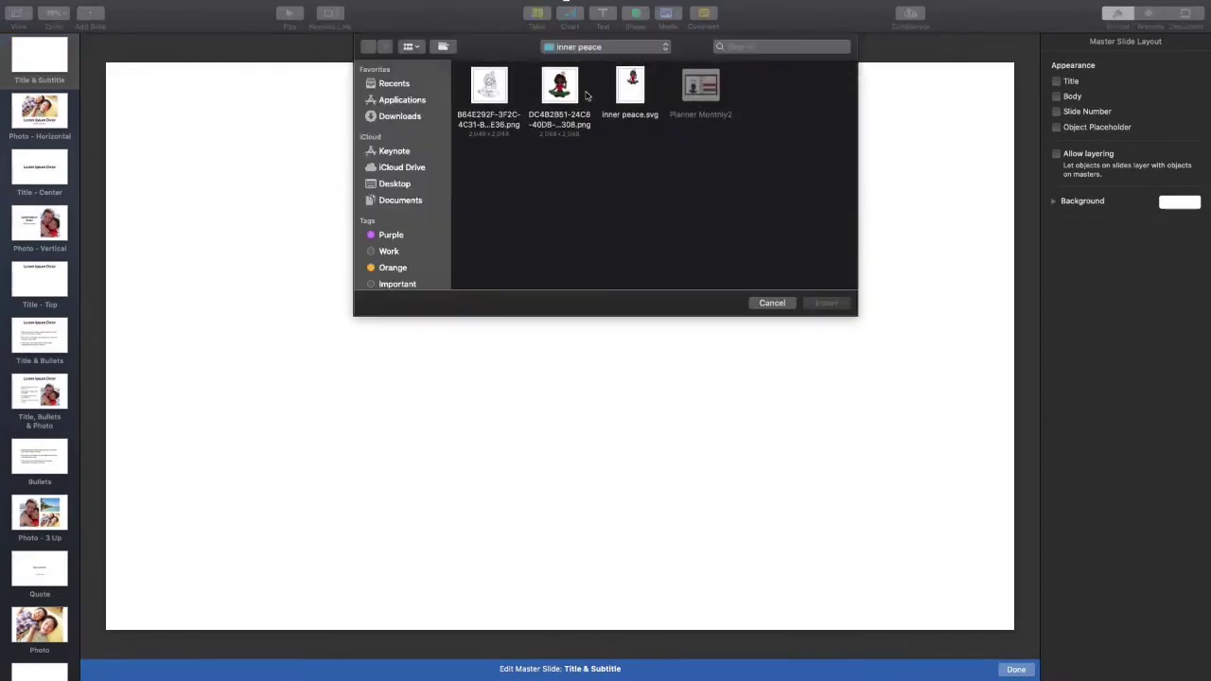
pyautogui.click(402, 167)
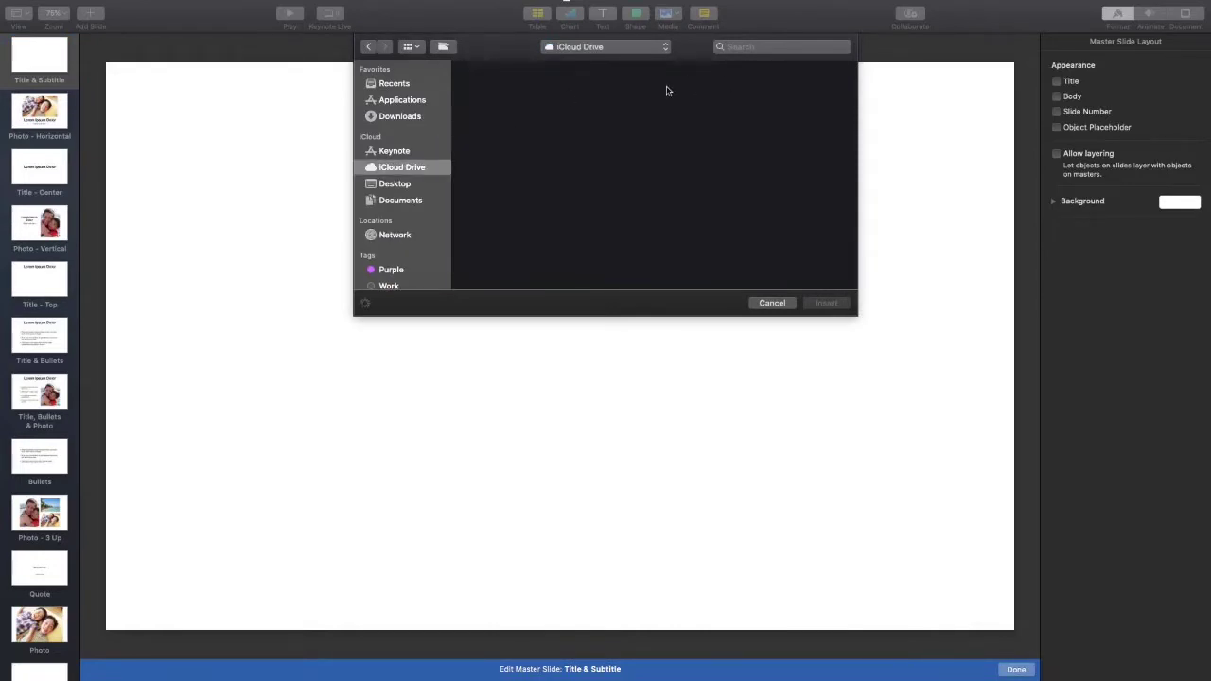
pyautogui.click(744, 48)
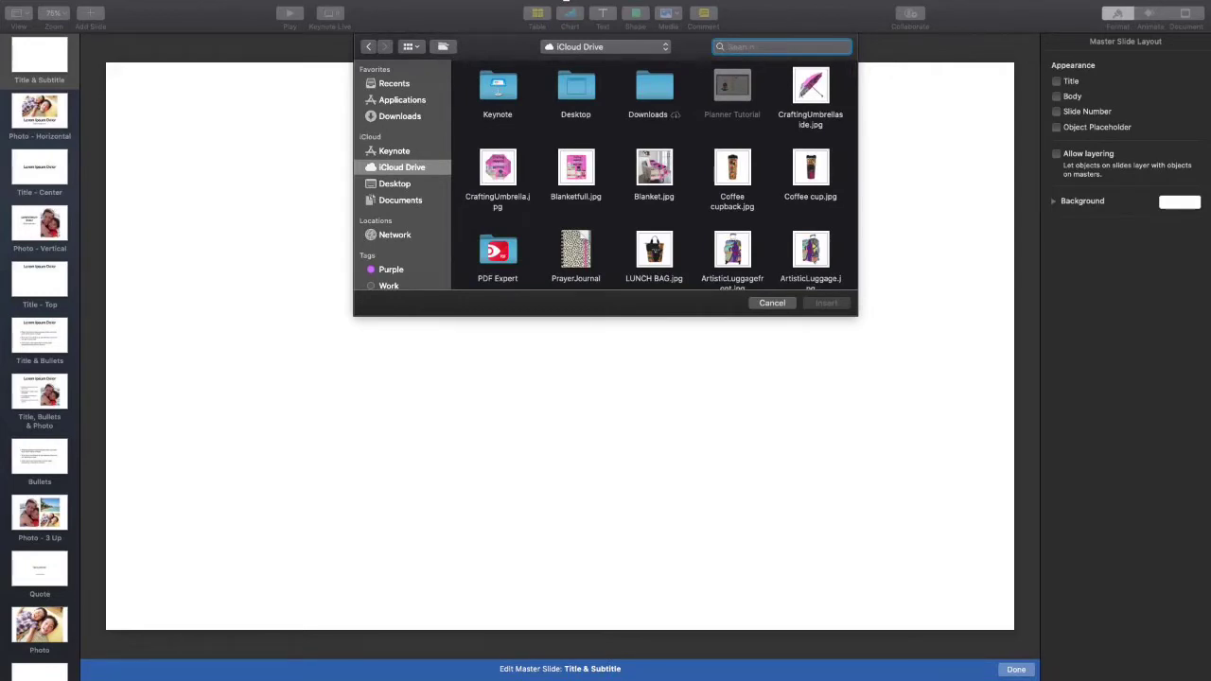
pyautogui.write('pla')
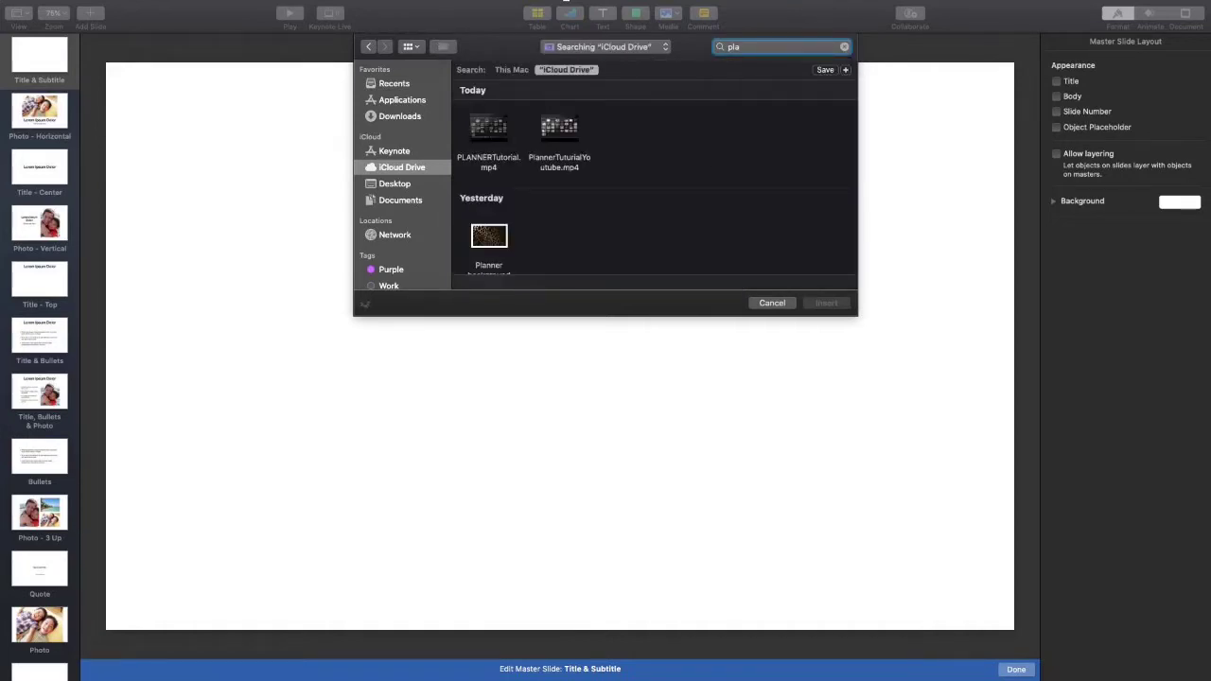
pyautogui.click(489, 234)
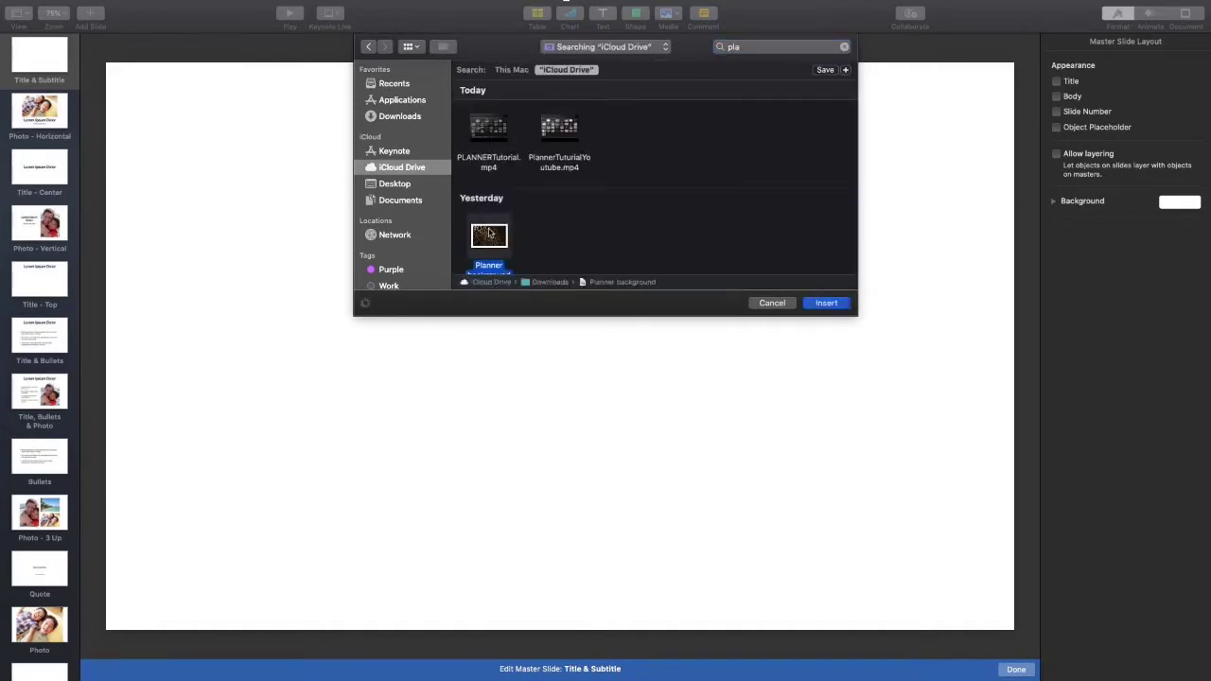
pyautogui.doubleClick(488, 233)
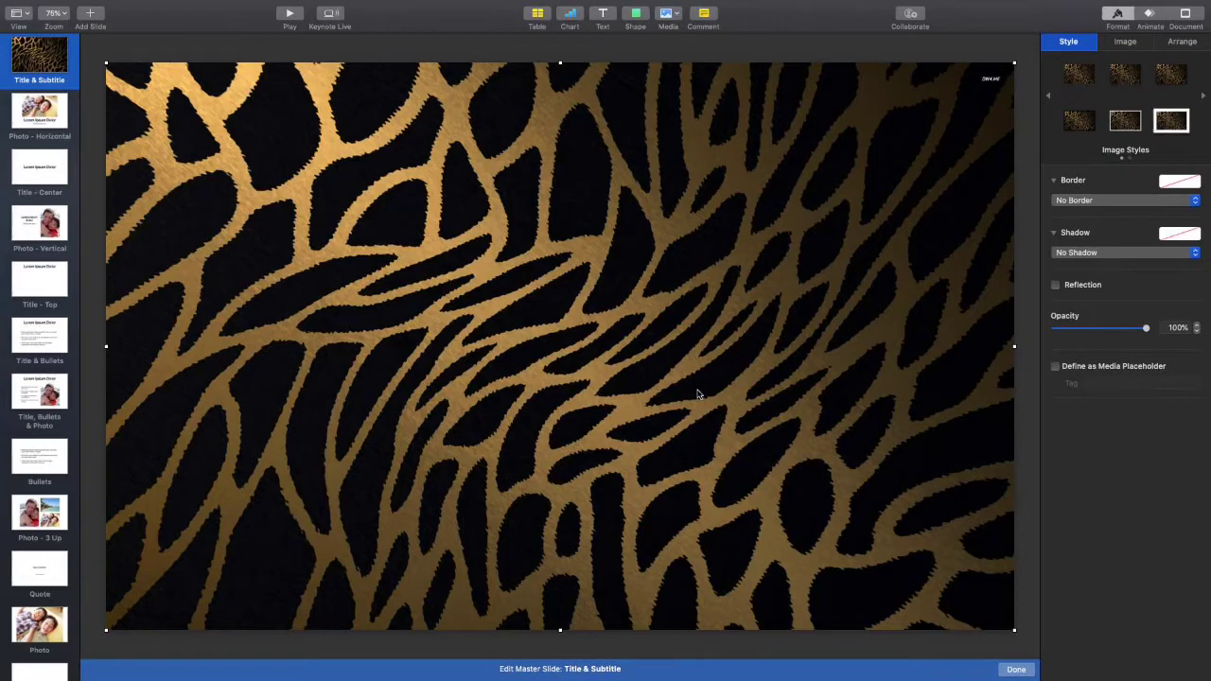
pyautogui.click(1103, 256)
pyautogui.click(1092, 264)
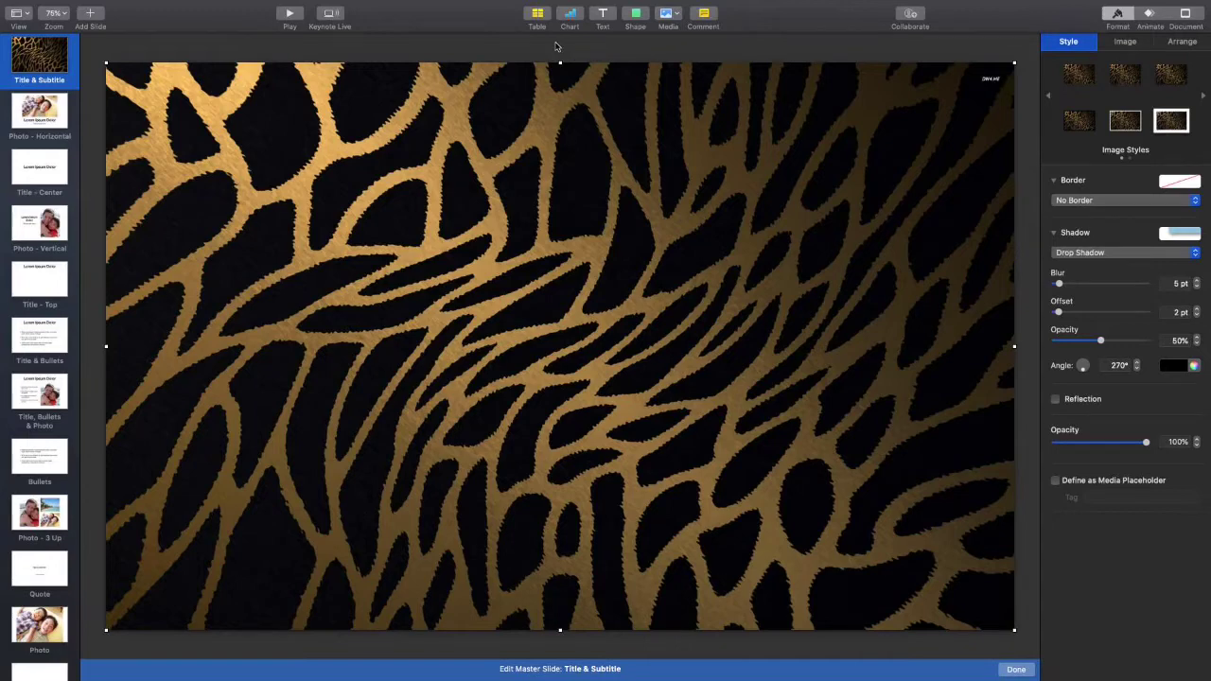
# Add a basic square shape and stretch it into a centred rectangle covering all but a narrow border of the background image
pyautogui.click(634, 16)
pyautogui.press('Up')
pyautogui.press('Up')
pyautogui.press('Up')
pyautogui.press('Up')
pyautogui.press('Up')
pyautogui.press('Up')
pyautogui.press('Up')
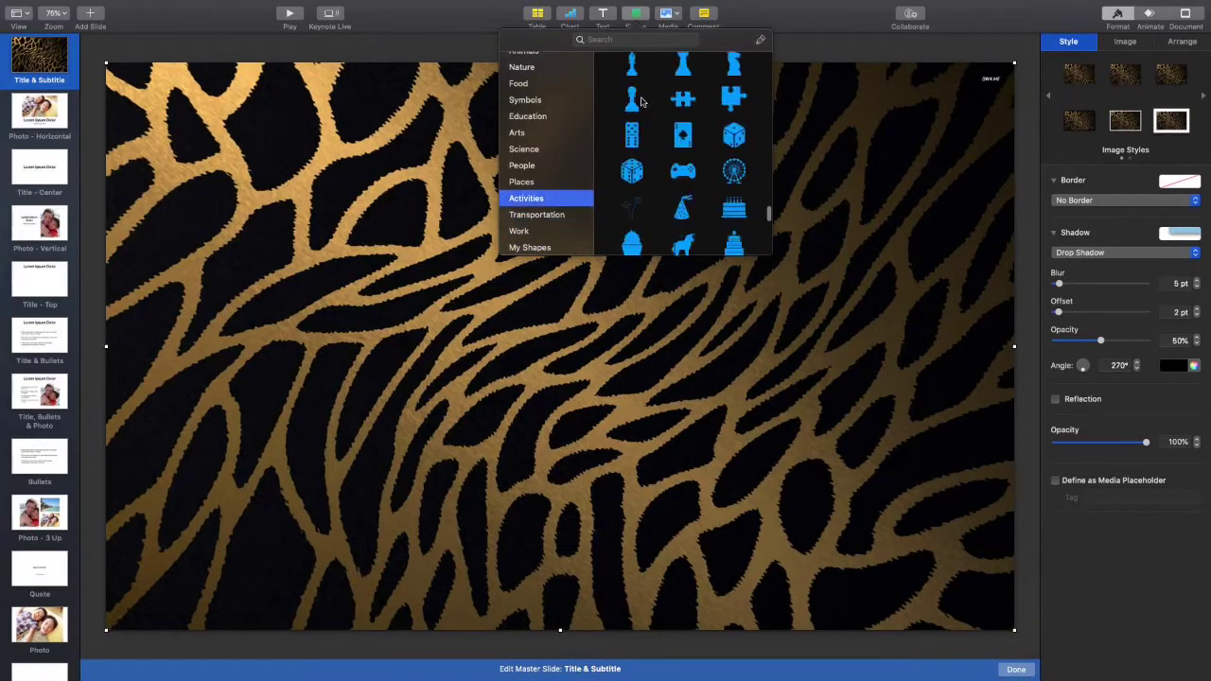
pyautogui.press('Up')
pyautogui.press('Up')
pyautogui.press('Up')
pyautogui.press('Up')
pyautogui.press('Up')
pyautogui.press('Up')
pyautogui.press('Up')
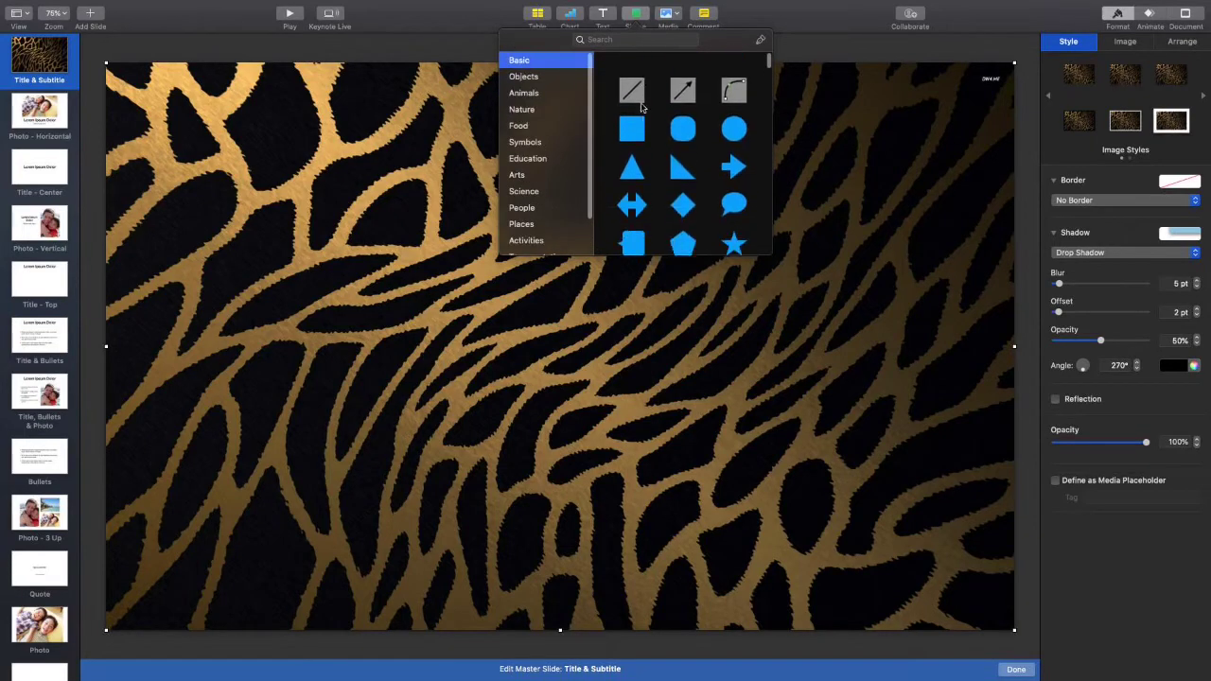
pyautogui.click(635, 117)
pyautogui.moveTo(586, 352); pyautogui.dragTo(1002, 617)
pyautogui.moveTo(744, 401); pyautogui.dragTo(737, 405)
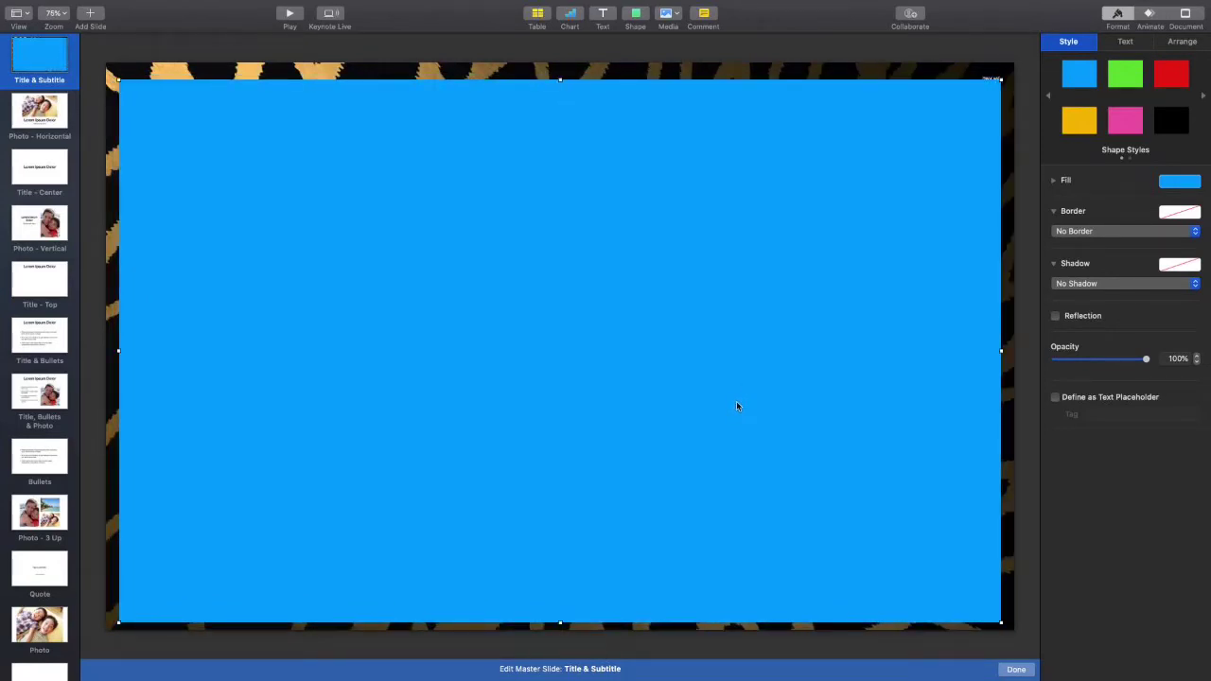
# Shrink the blue rectangle slightly and shift it toward the slide's lower-left corner, leaving wider margins along the top and right edges
pyautogui.click(693, 64)
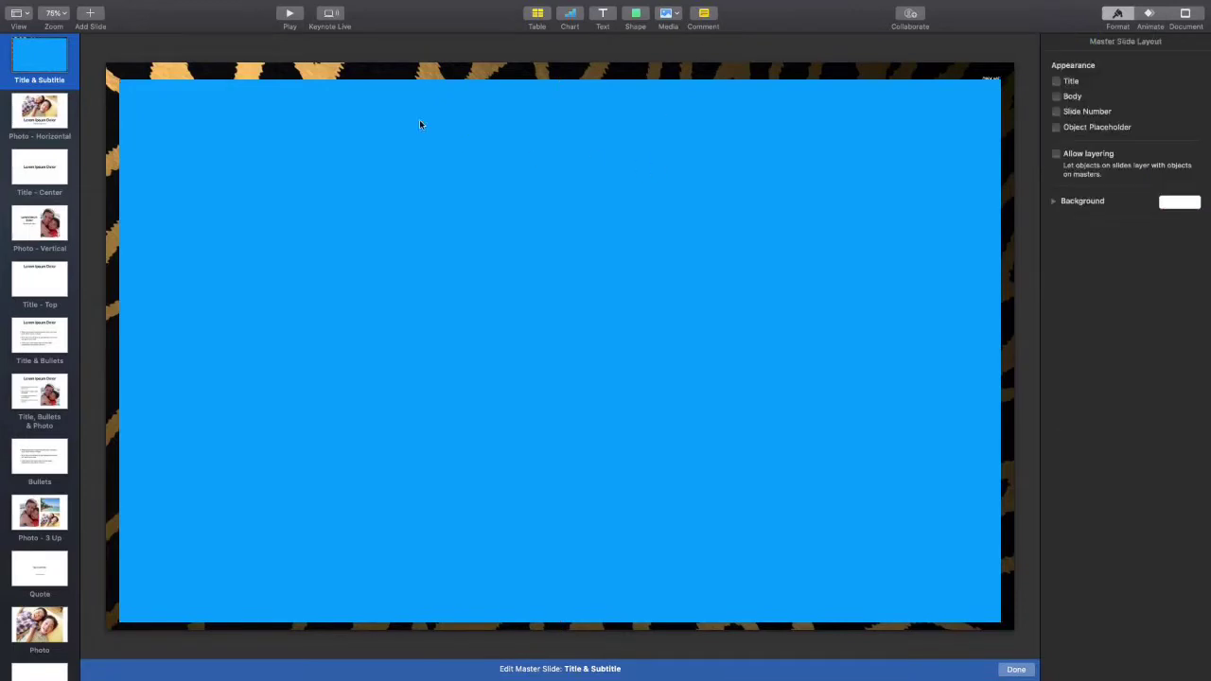
pyautogui.moveTo(457, 185); pyautogui.dragTo(453, 187)
pyautogui.moveTo(310, 120); pyautogui.dragTo(311, 122)
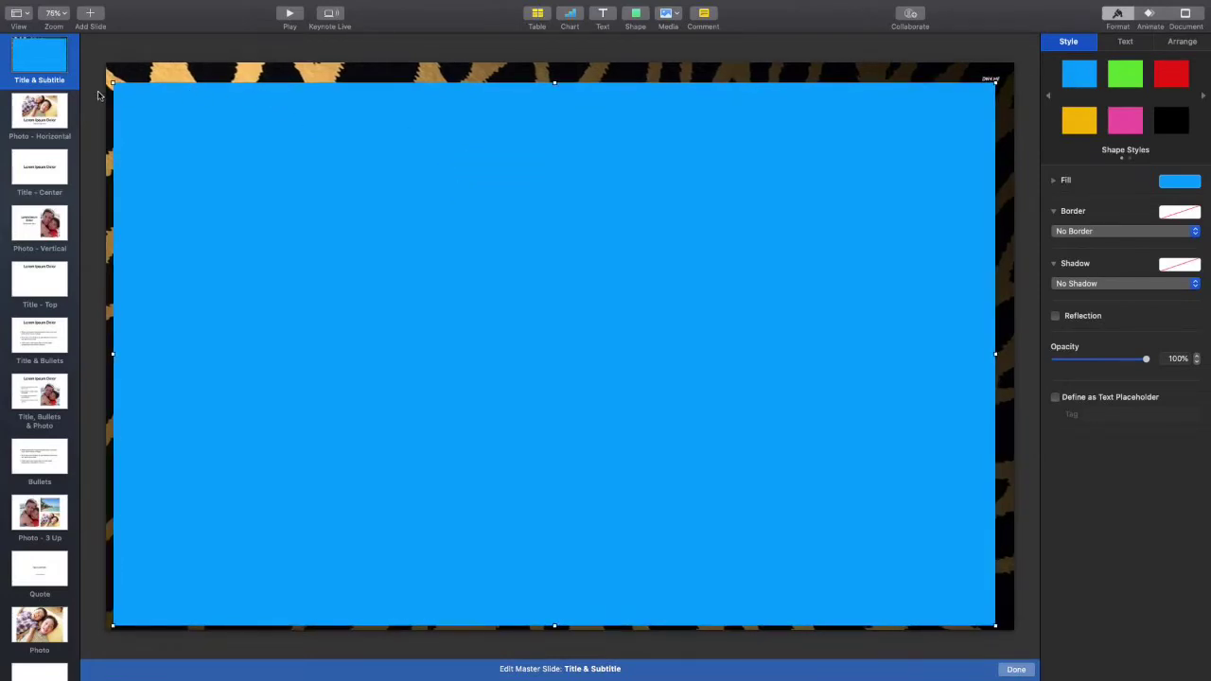
pyautogui.moveTo(111, 83); pyautogui.dragTo(118, 91)
pyautogui.moveTo(204, 137); pyautogui.dragTo(200, 139)
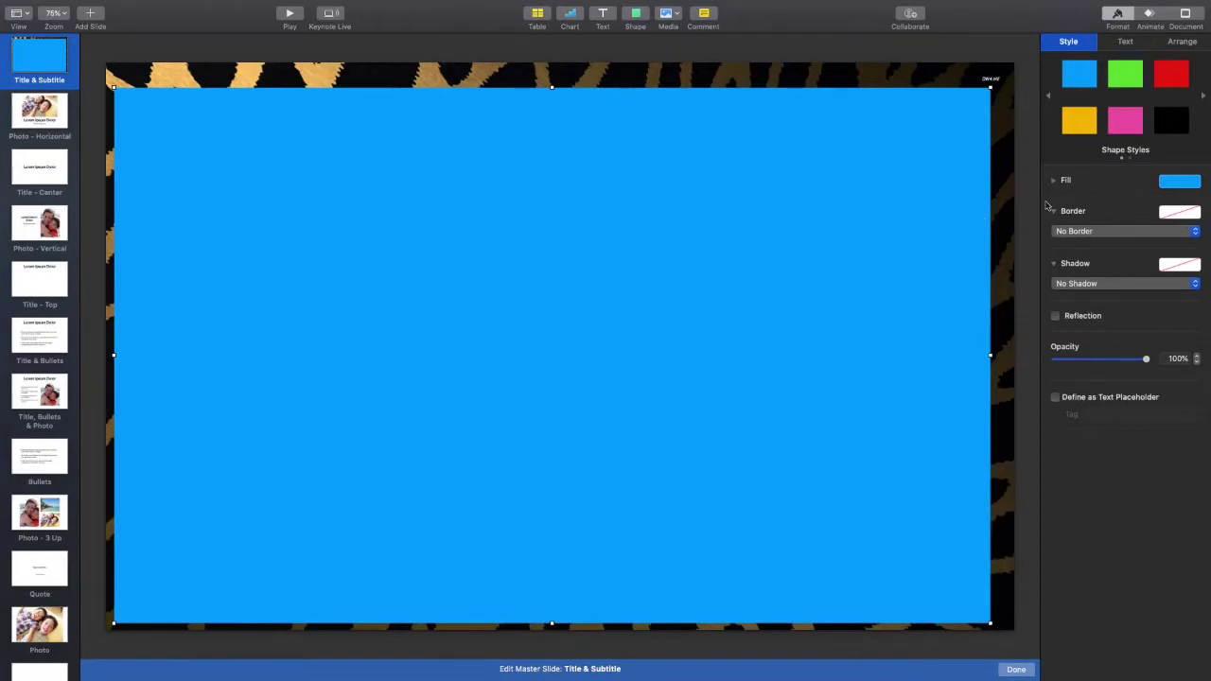
# Fill the rectangle with white and set its opacity to 90%
pyautogui.click(1173, 182)
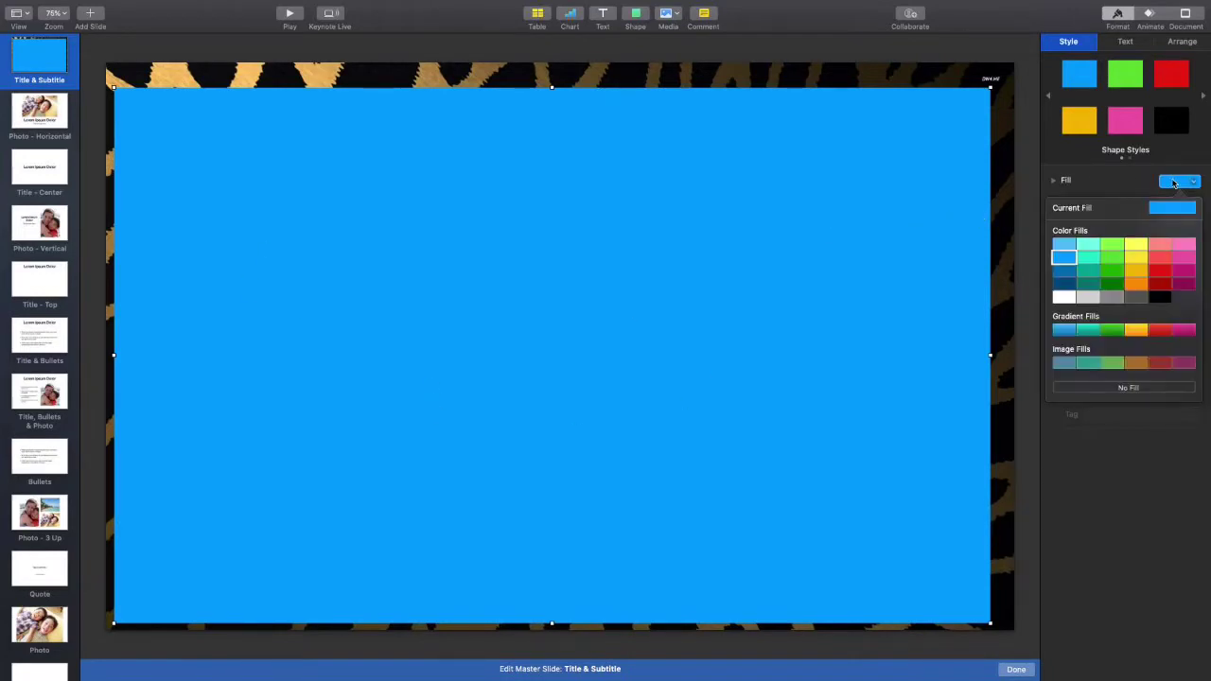
pyautogui.click(1067, 299)
pyautogui.click(719, 75)
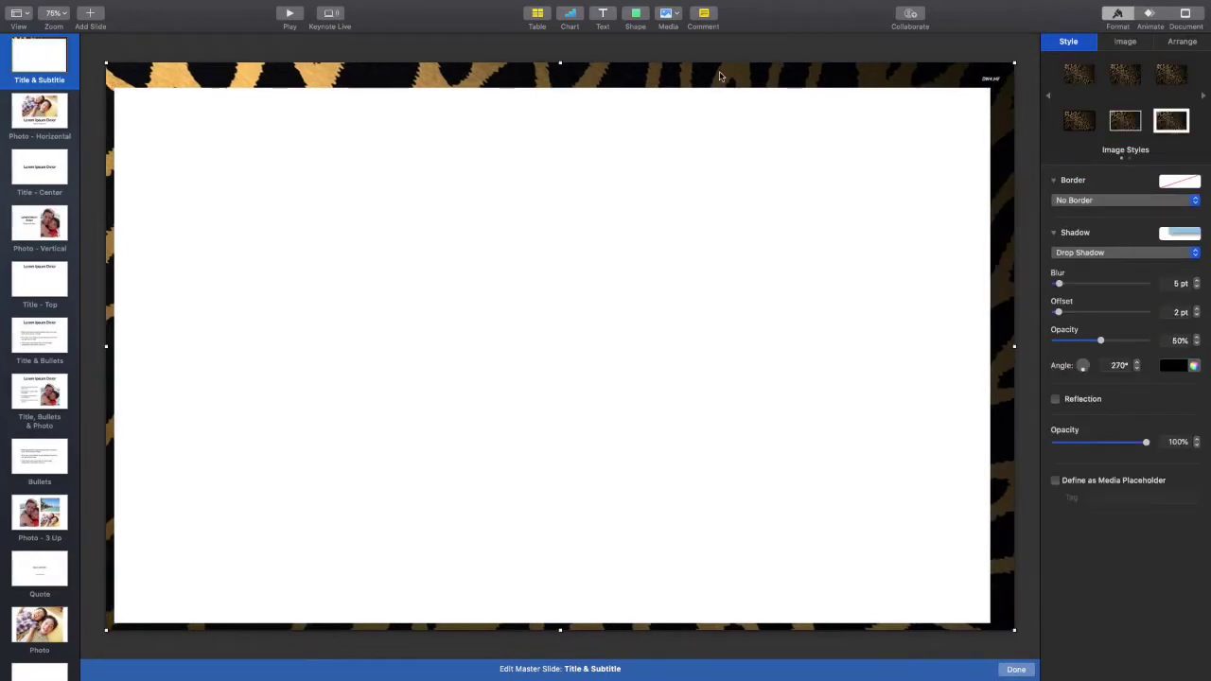
pyautogui.click(829, 168)
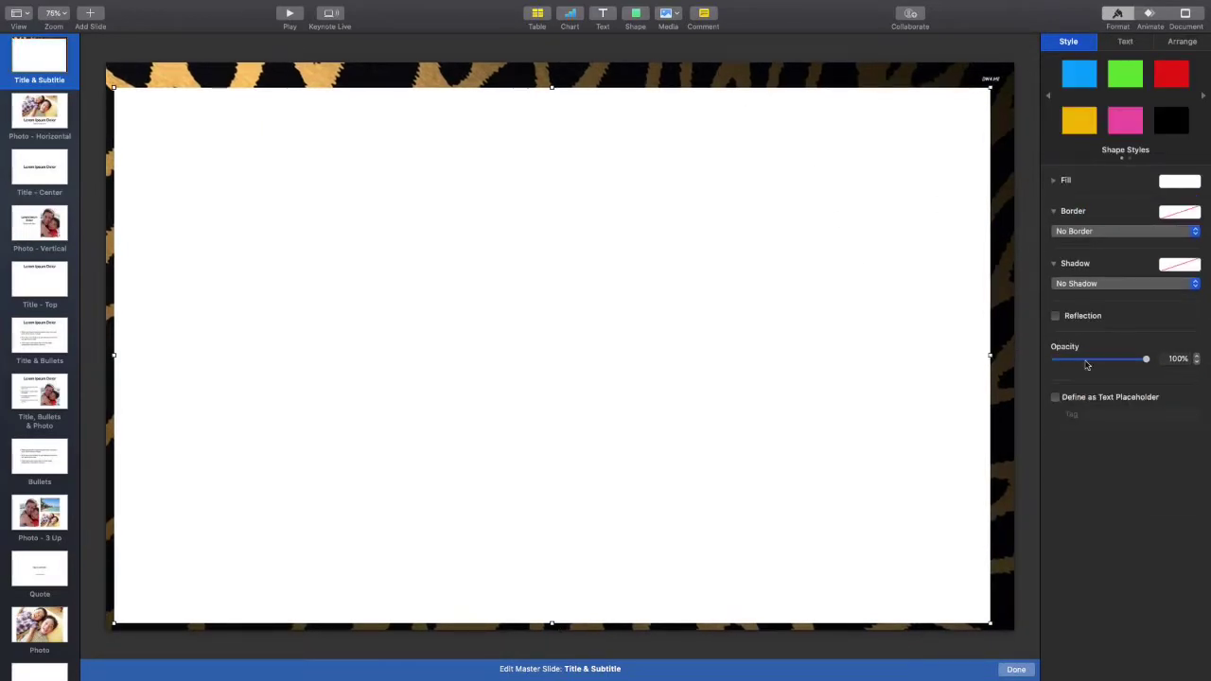
pyautogui.moveTo(1145, 359); pyautogui.dragTo(1135, 365)
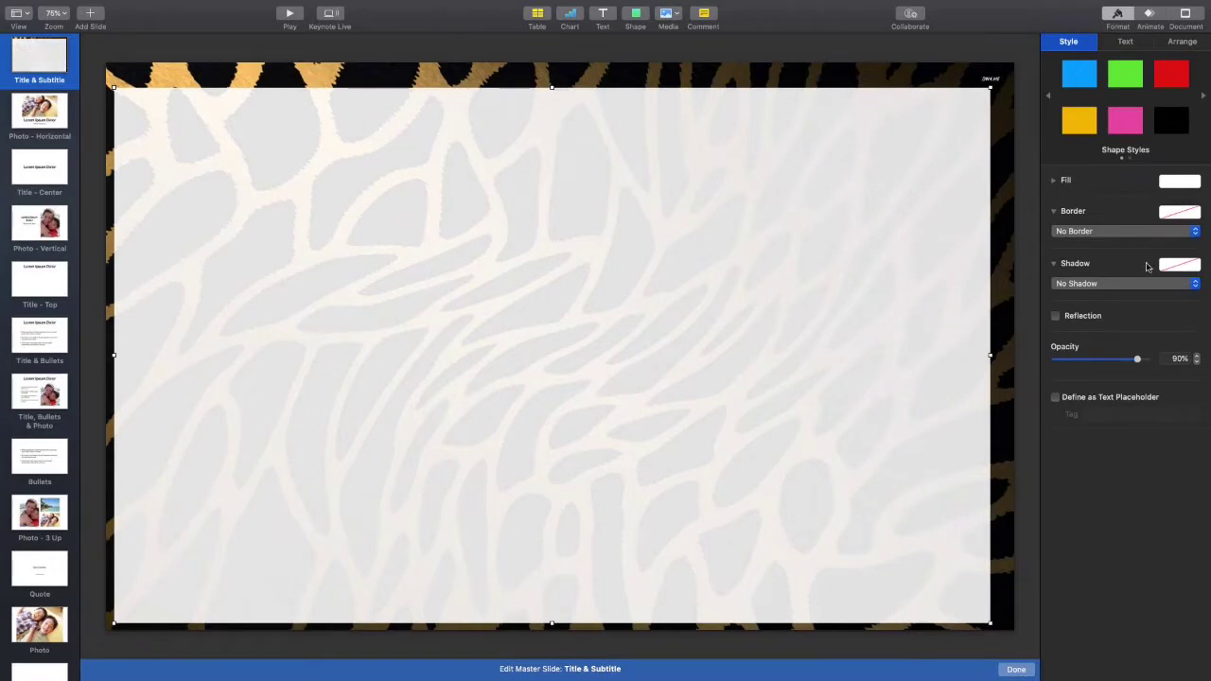
# Give the translucent white page rectangle a drop shadow
pyautogui.click(1131, 283)
pyautogui.click(1093, 295)
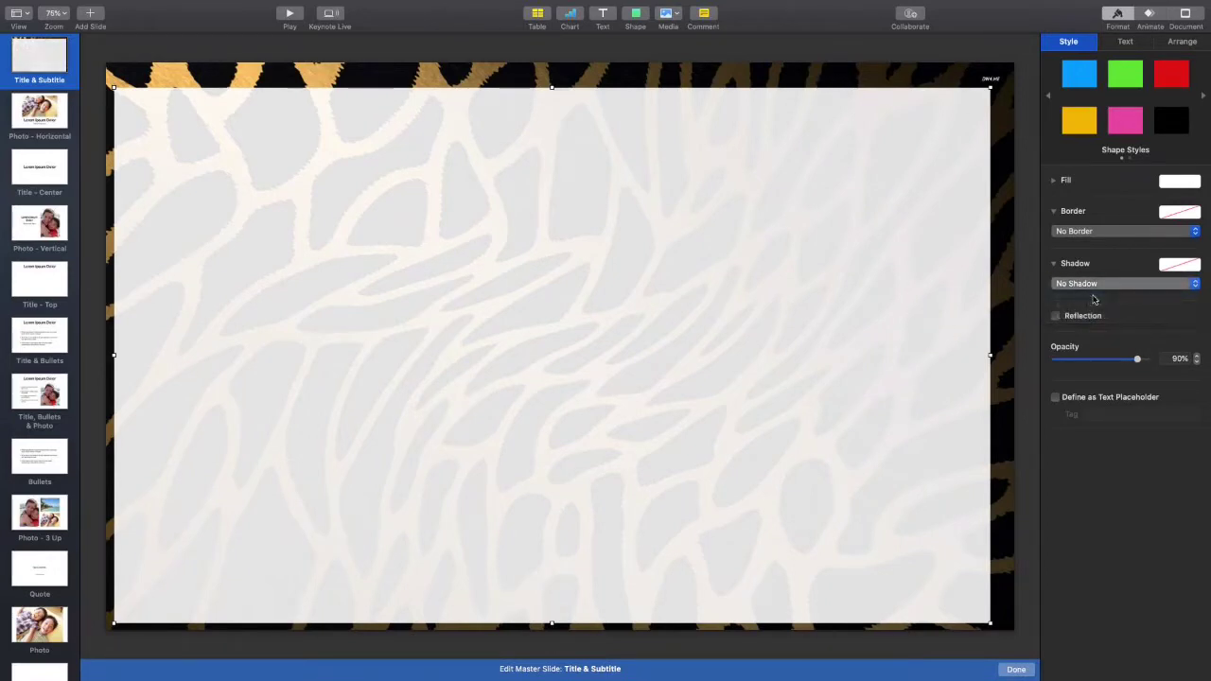
pyautogui.click(857, 76)
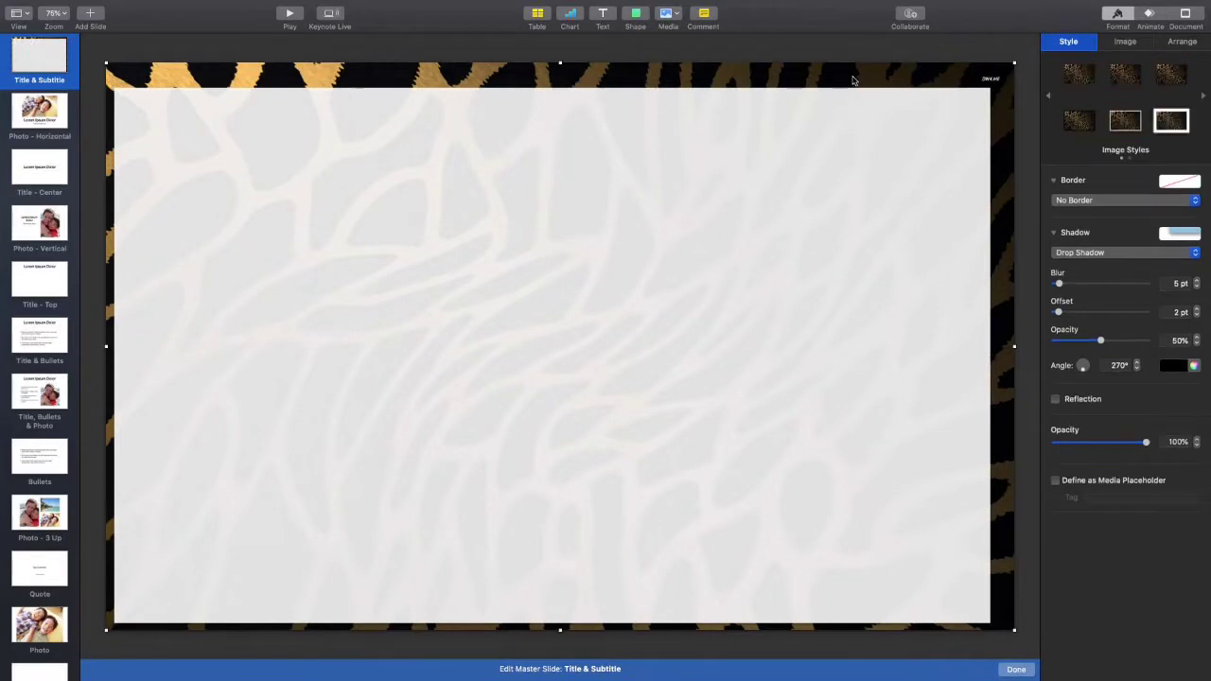
# Add a basic square and stretch it into a rectangle about 1801 by 1055 pt, centred inside the translucent page
pyautogui.click(637, 15)
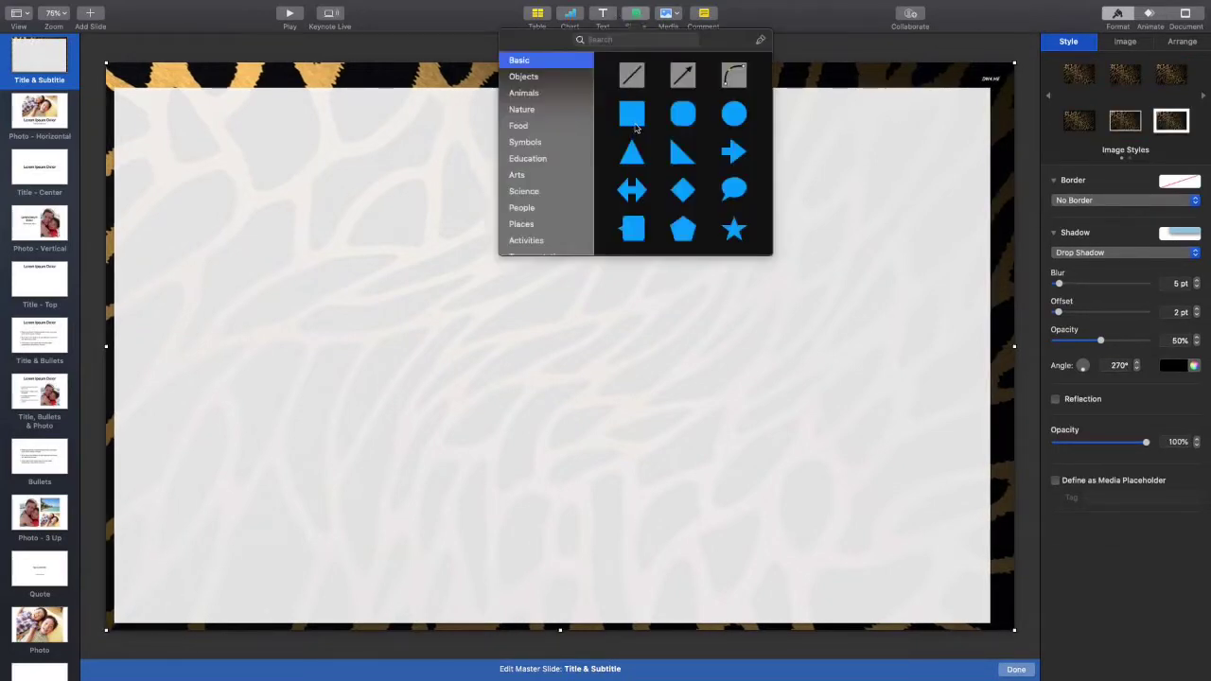
pyautogui.click(632, 114)
pyautogui.moveTo(564, 350); pyautogui.dragTo(832, 598)
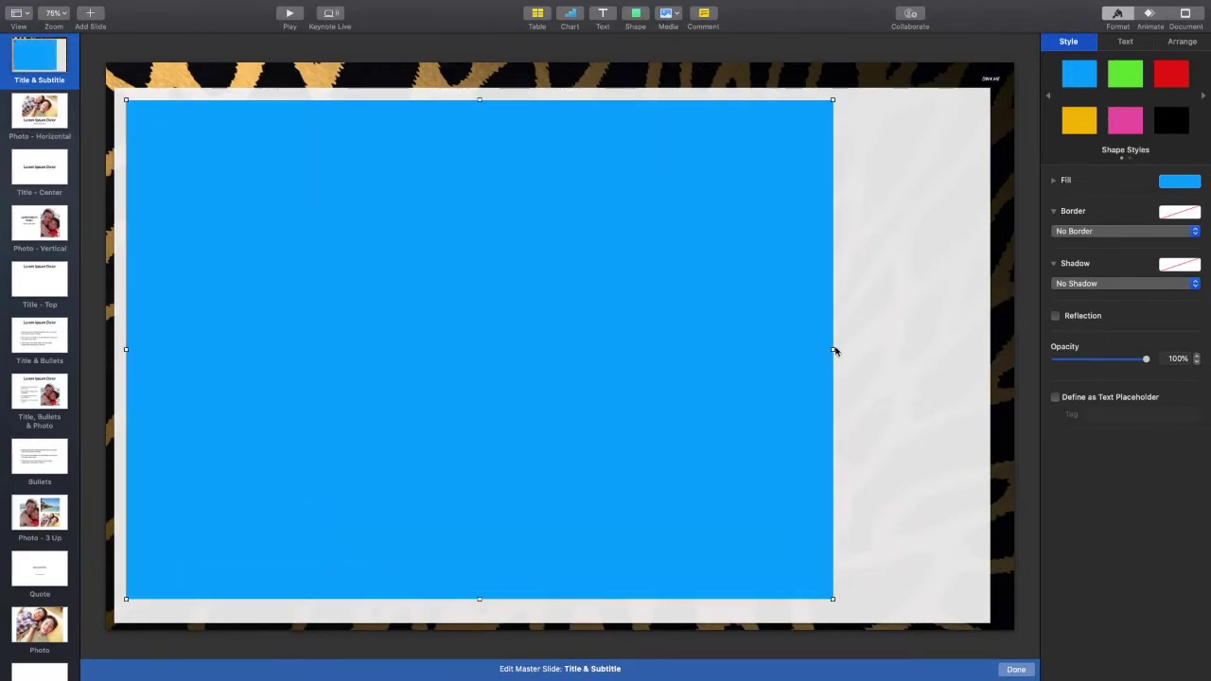
pyautogui.moveTo(832, 349); pyautogui.dragTo(977, 355)
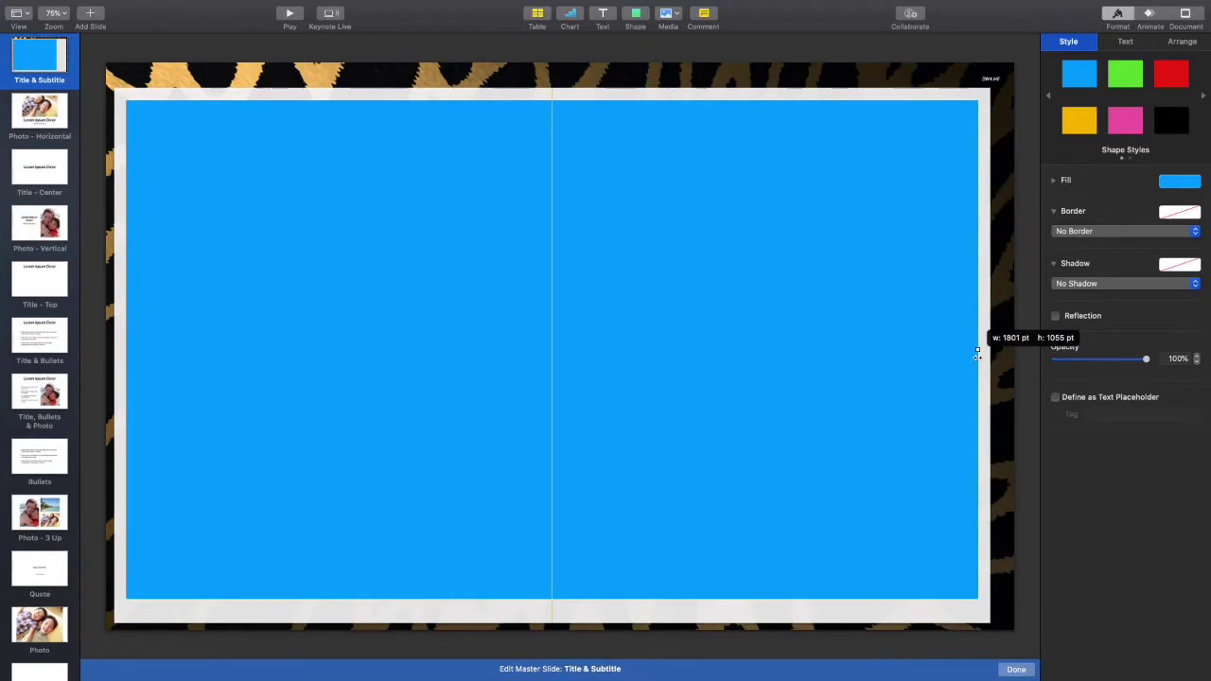
pyautogui.moveTo(728, 324); pyautogui.dragTo(724, 325)
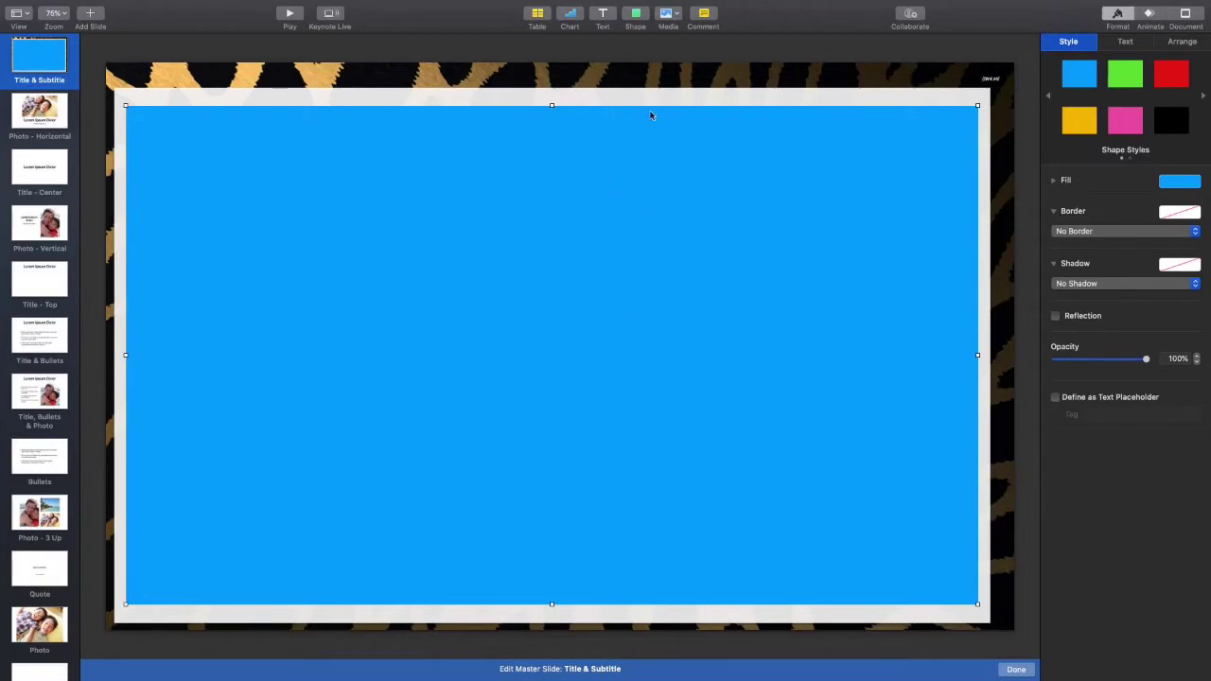
pyautogui.click(654, 72)
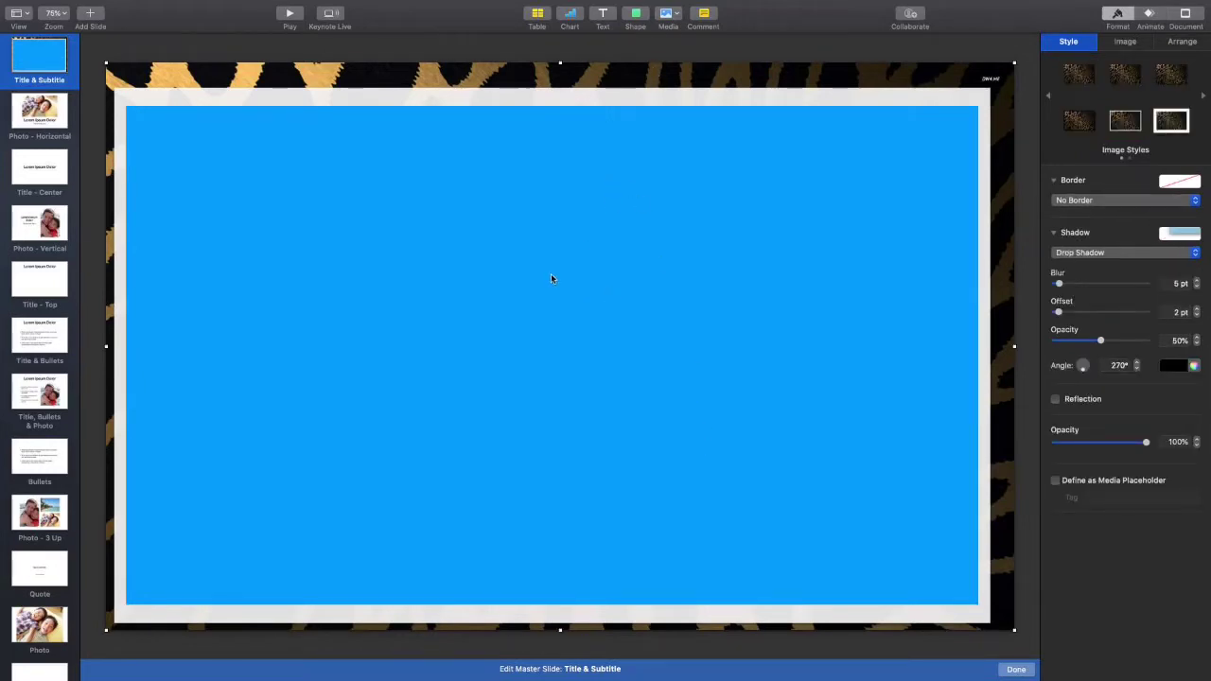
pyautogui.moveTo(616, 270); pyautogui.dragTo(614, 275)
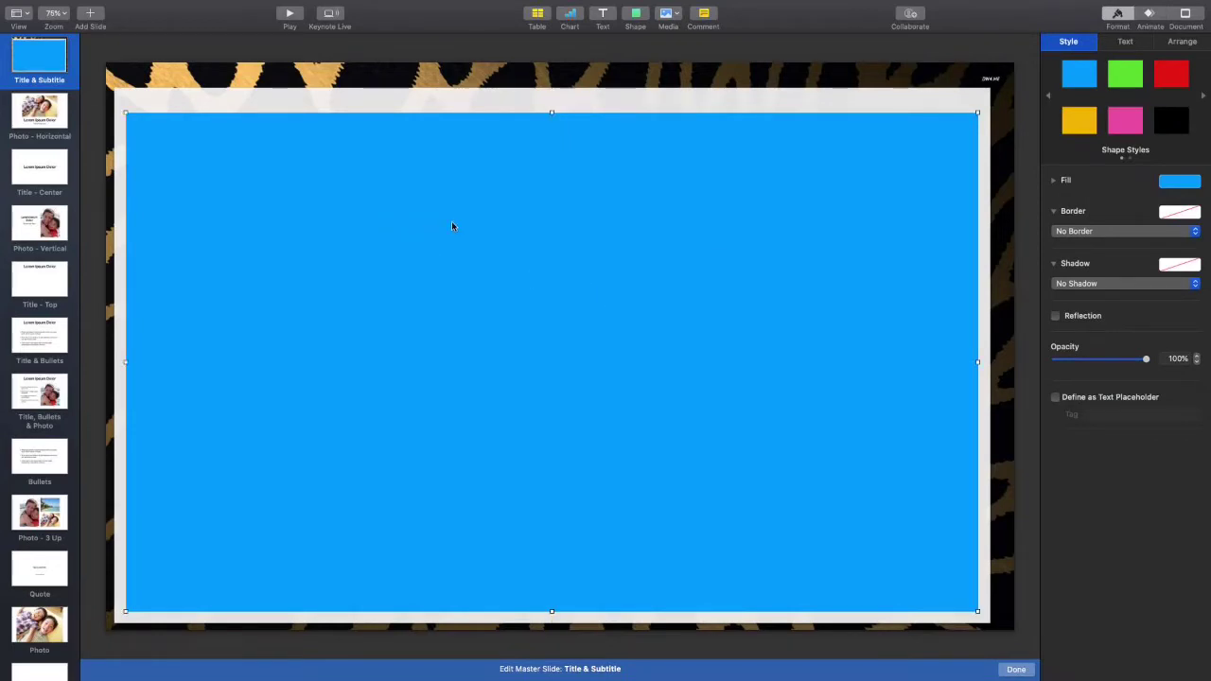
pyautogui.moveTo(533, 215); pyautogui.dragTo(534, 208)
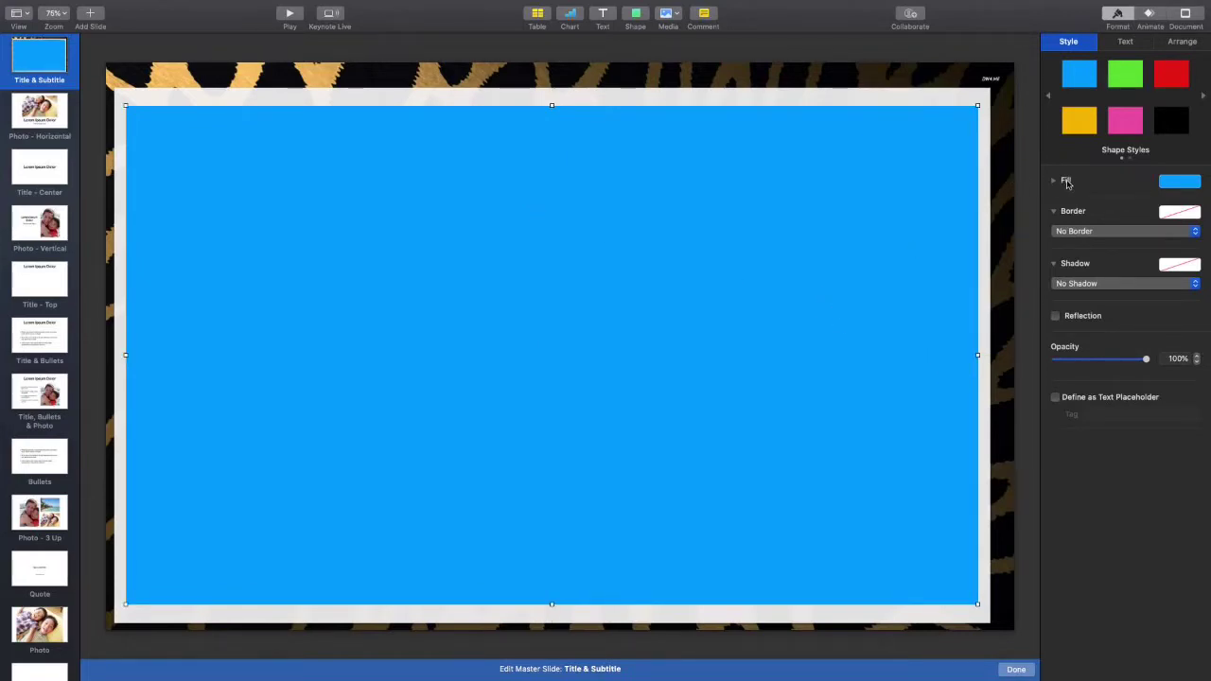
# Fill the new inner rectangle with white and give it a drop shadow
pyautogui.click(1176, 182)
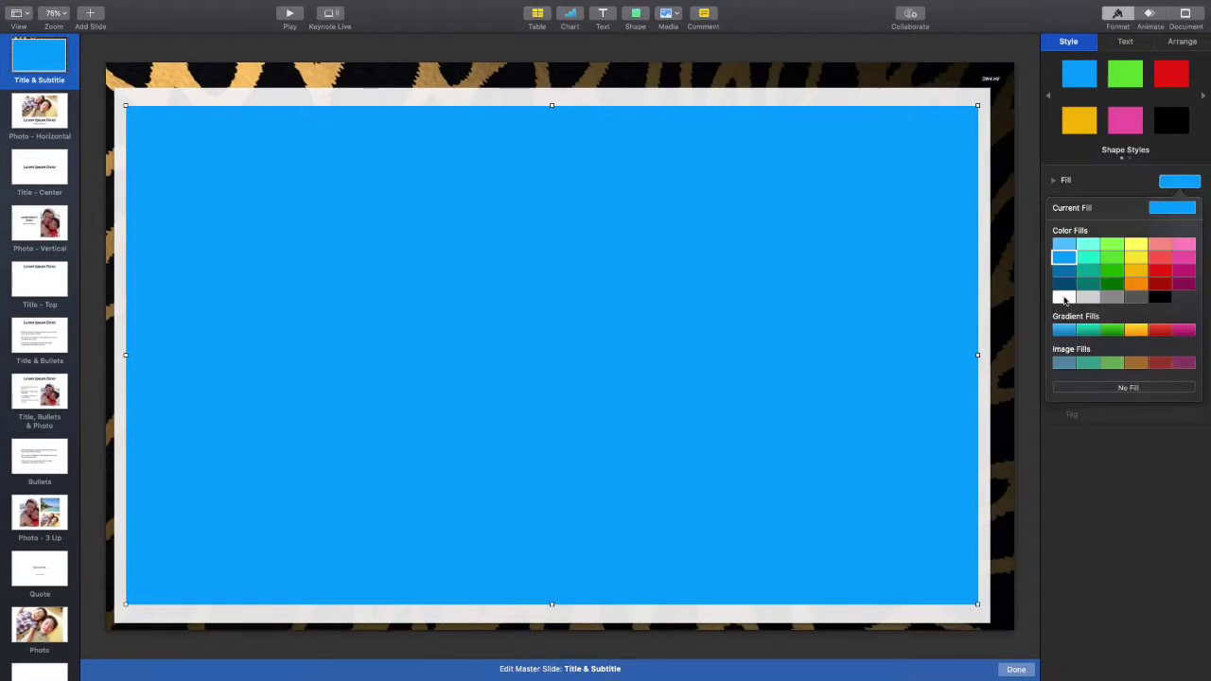
pyautogui.click(1059, 301)
pyautogui.click(1094, 283)
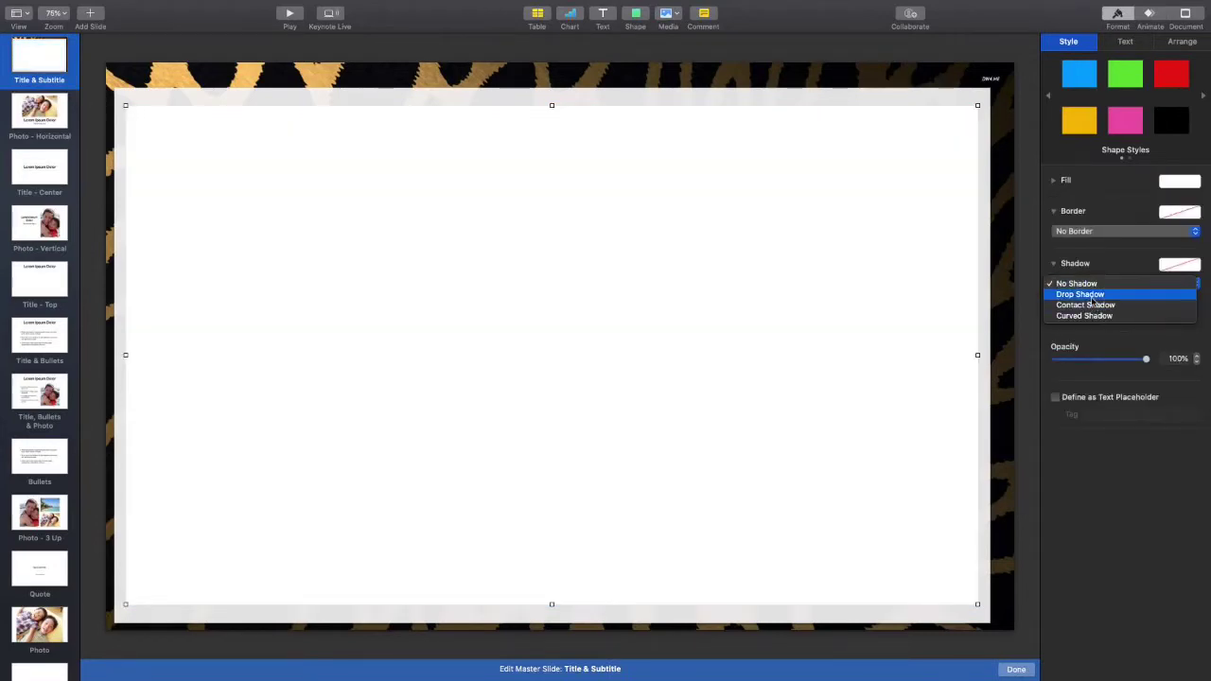
pyautogui.click(1082, 299)
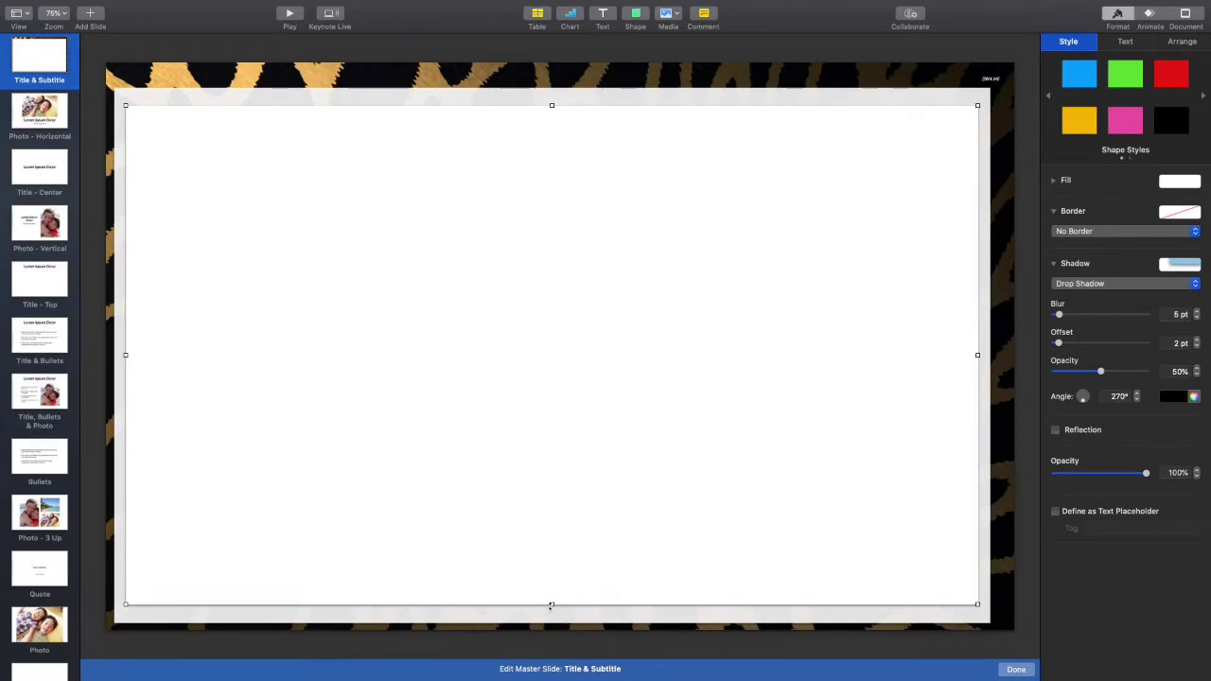
# Extend the inner white page's lower and upper edges slightly so its margins match the narrow side margins
pyautogui.moveTo(551, 604); pyautogui.dragTo(551, 612)
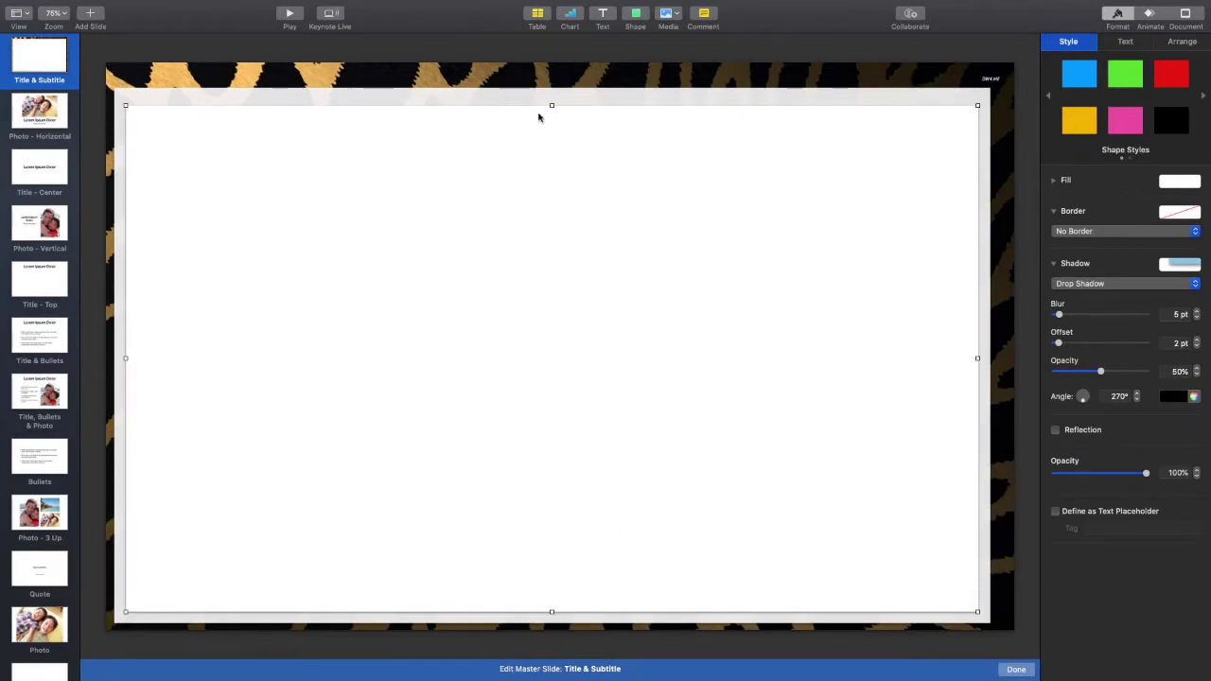
pyautogui.moveTo(552, 106); pyautogui.dragTo(551, 98)
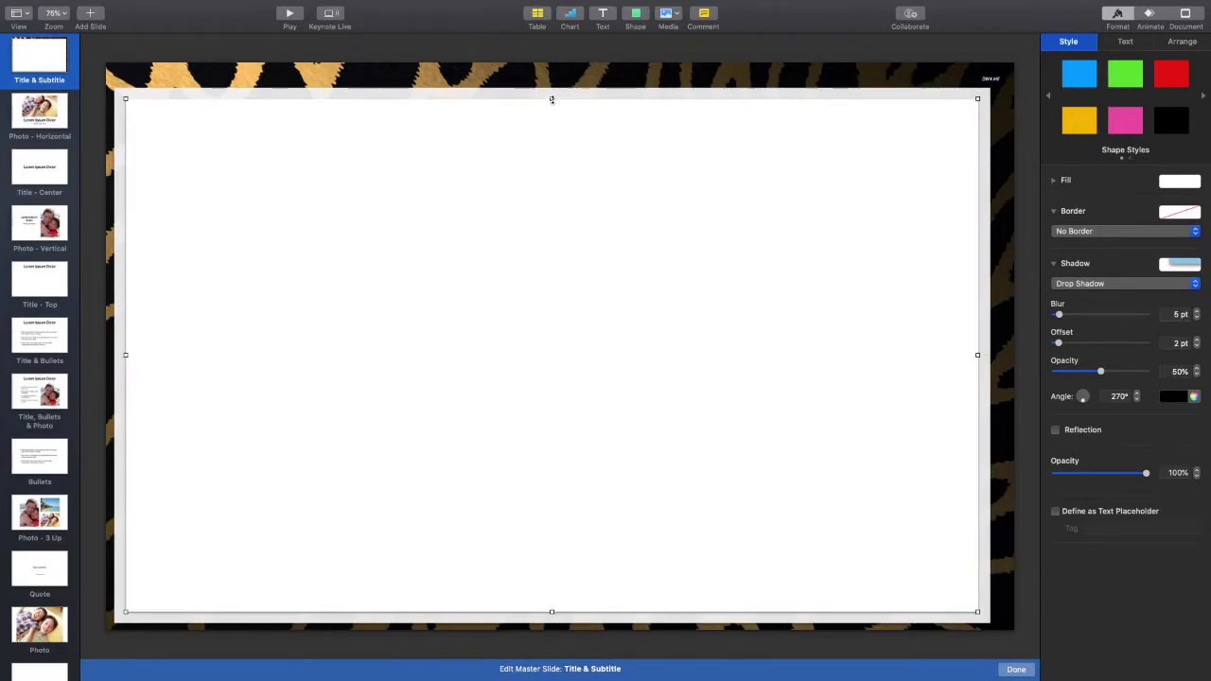
pyautogui.click(713, 85)
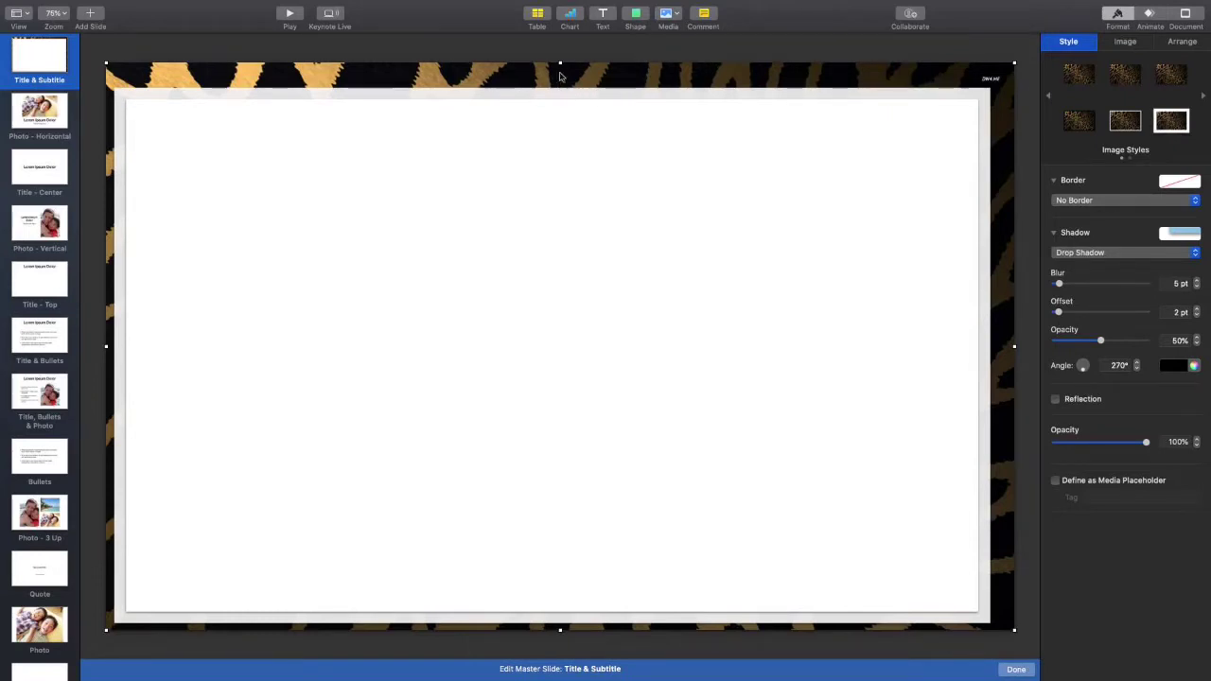
# Add a basic line, make it vertical and stretch it down the middle of the slide past both page edges
pyautogui.click(633, 17)
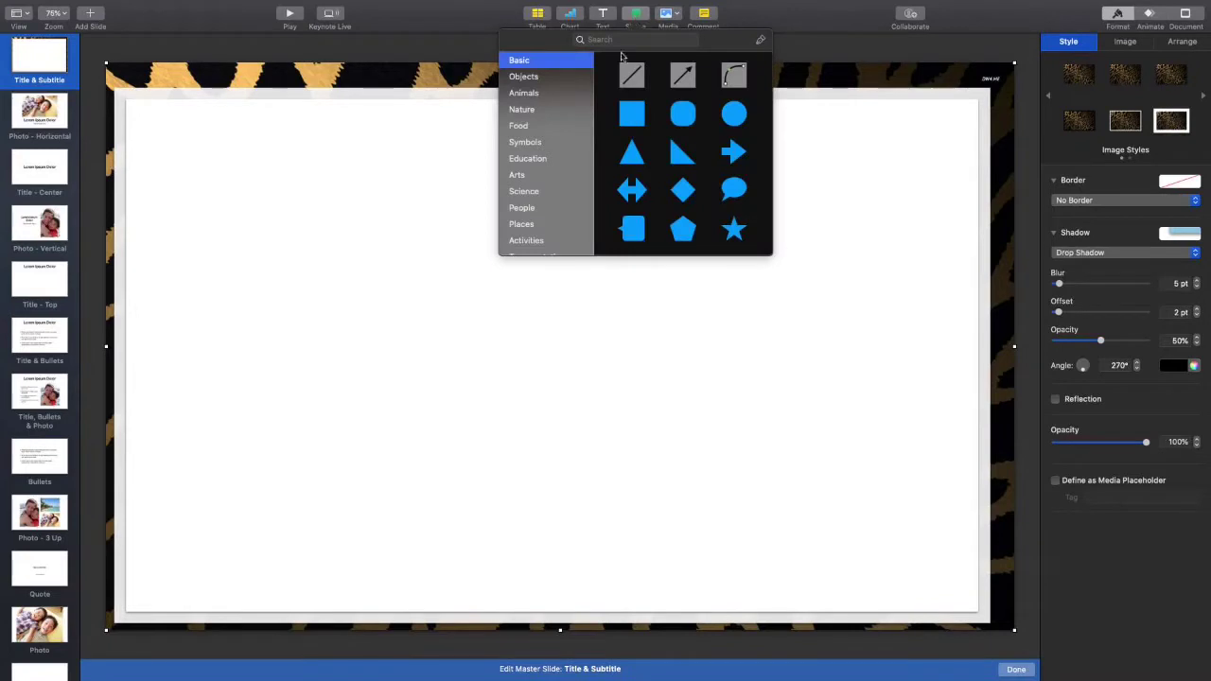
pyautogui.click(632, 77)
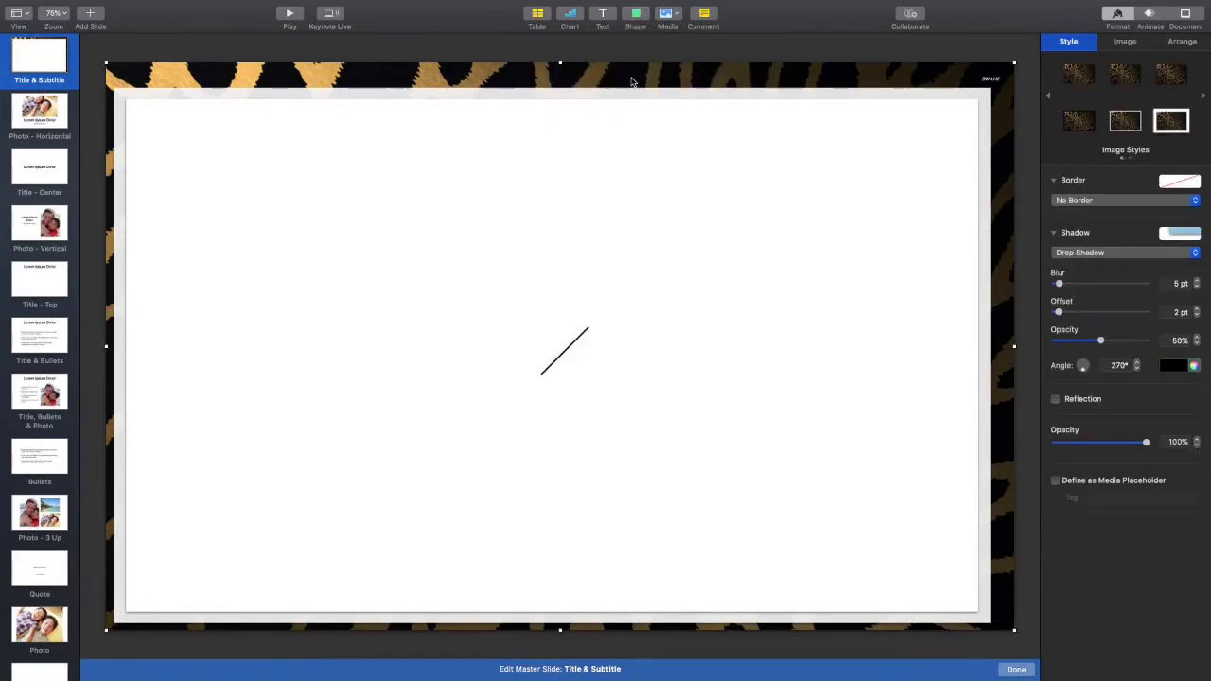
pyautogui.moveTo(584, 334); pyautogui.dragTo(572, 263)
pyautogui.moveTo(526, 306); pyautogui.dragTo(575, 333)
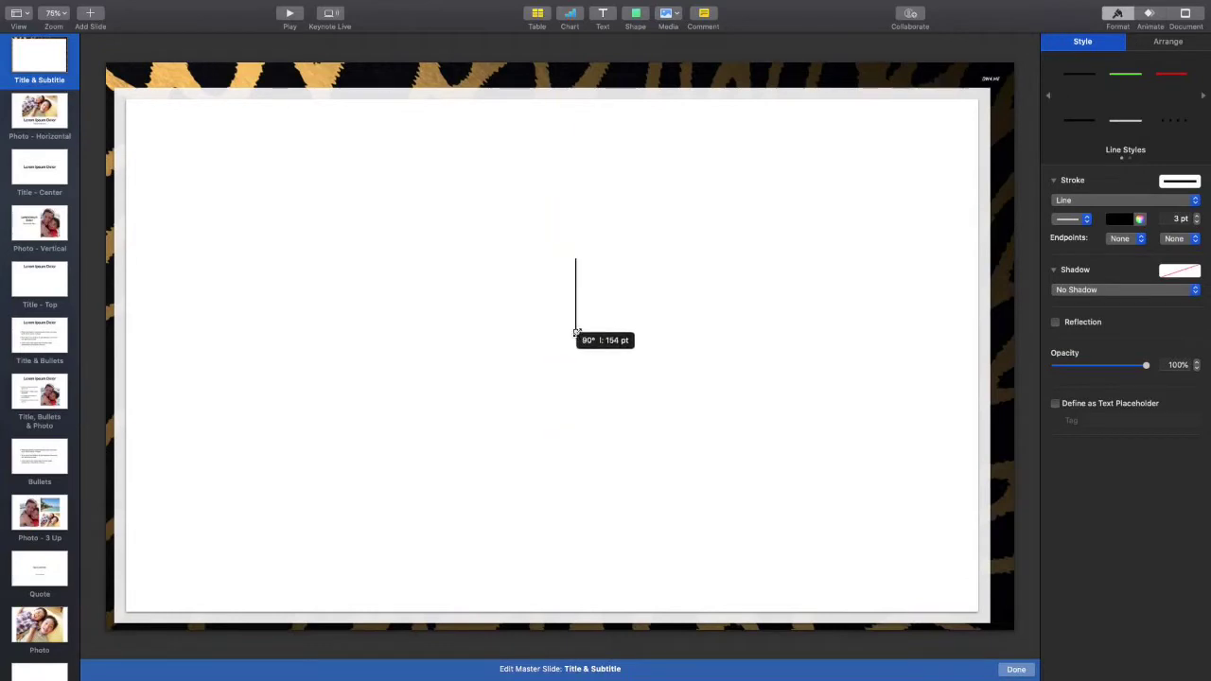
pyautogui.moveTo(575, 258); pyautogui.dragTo(575, 96)
pyautogui.moveTo(574, 146); pyautogui.dragTo(558, 146)
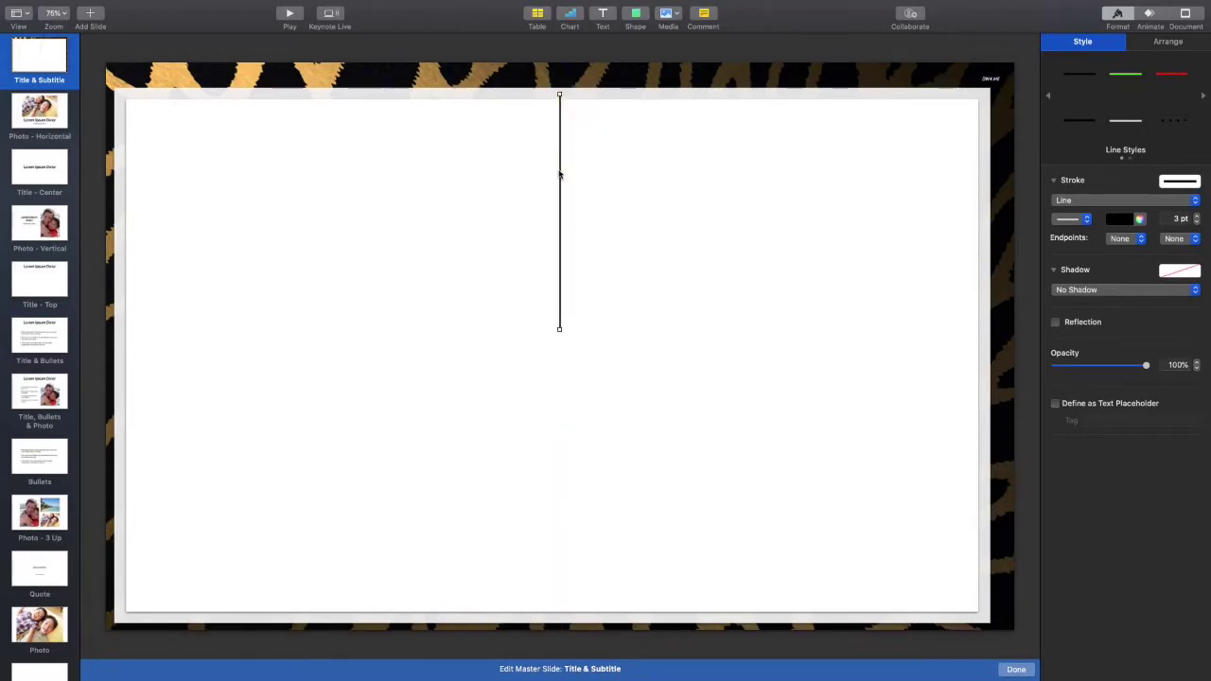
pyautogui.moveTo(559, 329); pyautogui.dragTo(558, 629)
pyautogui.moveTo(558, 90); pyautogui.dragTo(559, 80)
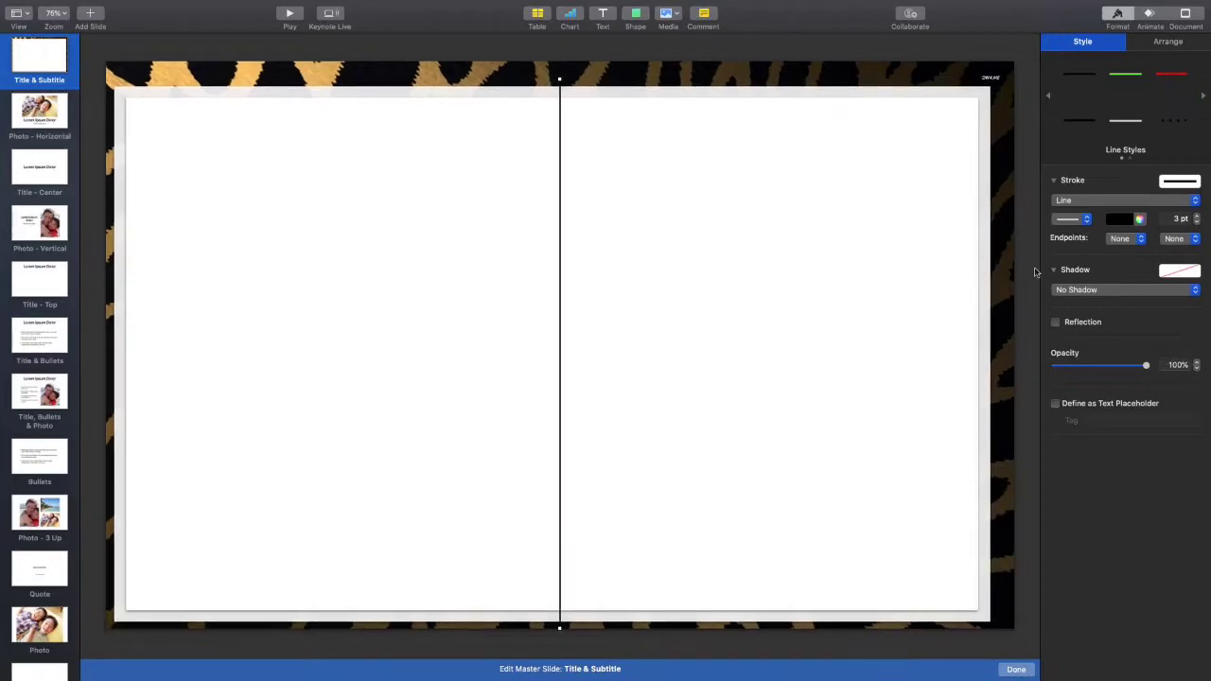
# Set the vertical centre line's opacity to 30%
pyautogui.moveTo(1145, 367); pyautogui.dragTo(1080, 368)
pyautogui.moveTo(1079, 367); pyautogui.dragTo(1079, 367)
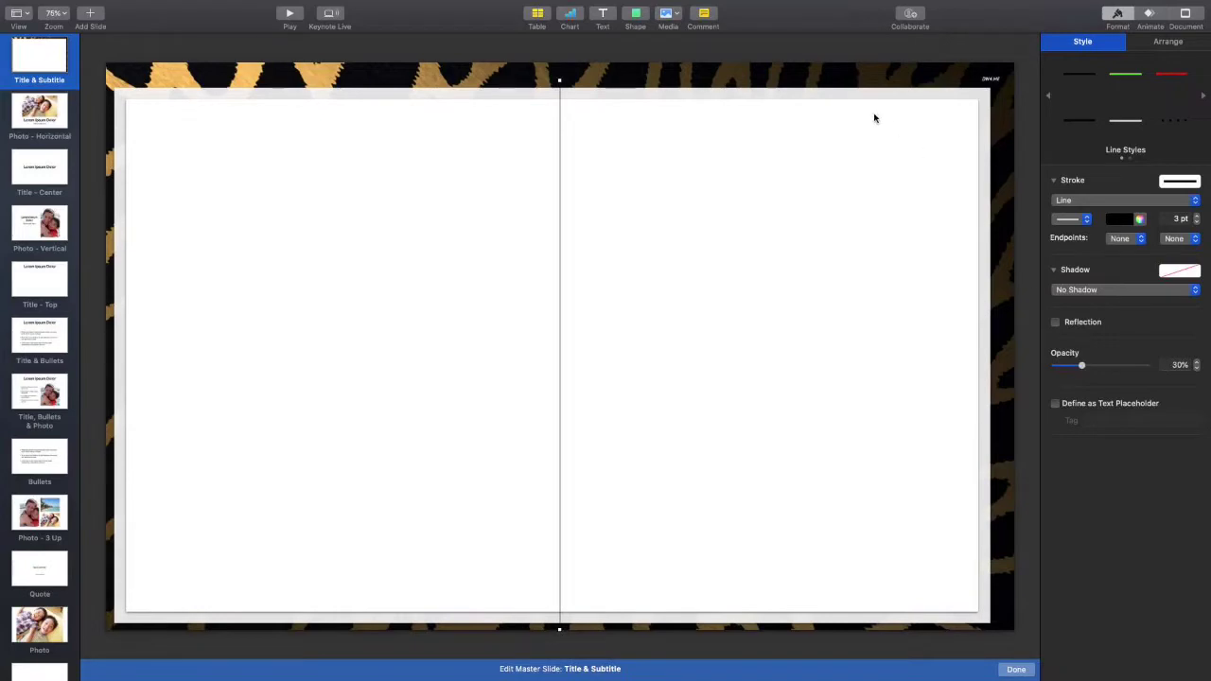
pyautogui.click(863, 80)
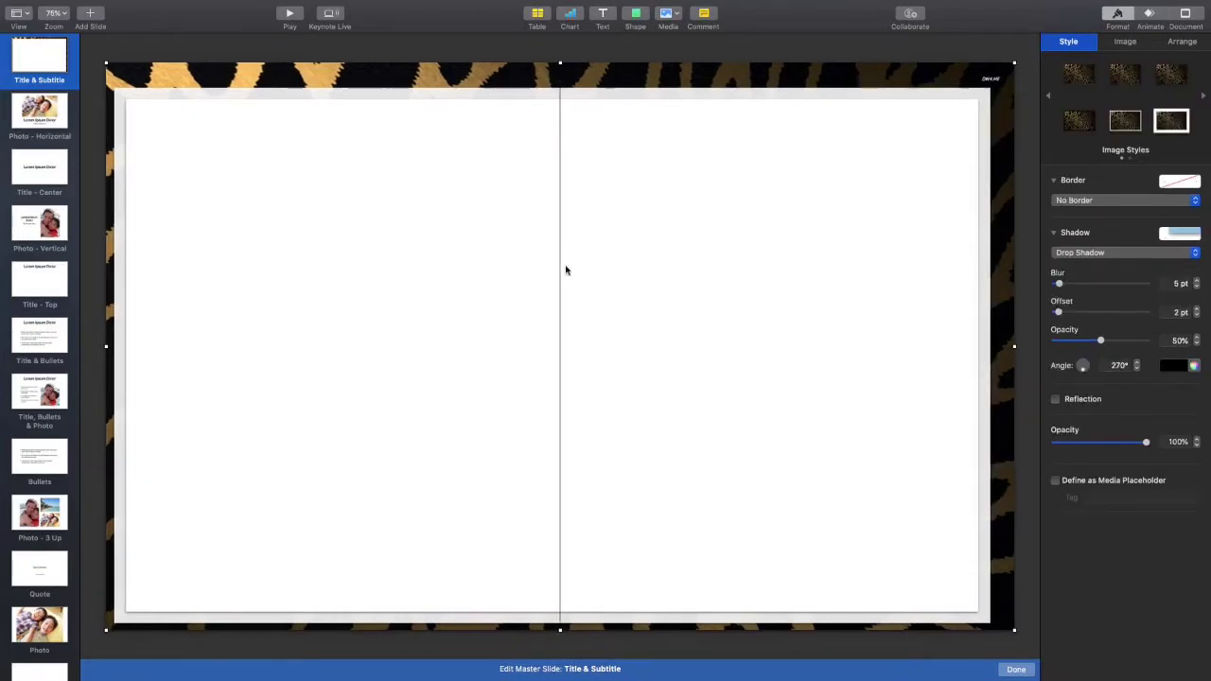
pyautogui.click(91, 127)
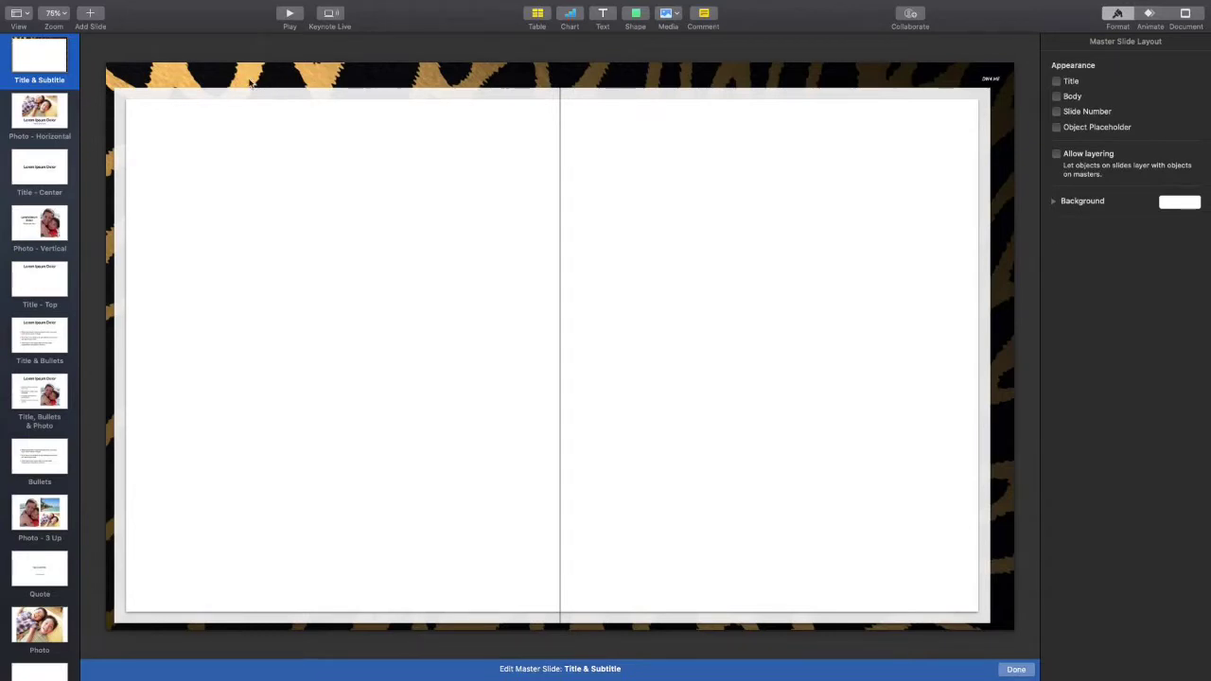
# Delete the vertical centre line
pyautogui.click(559, 127)
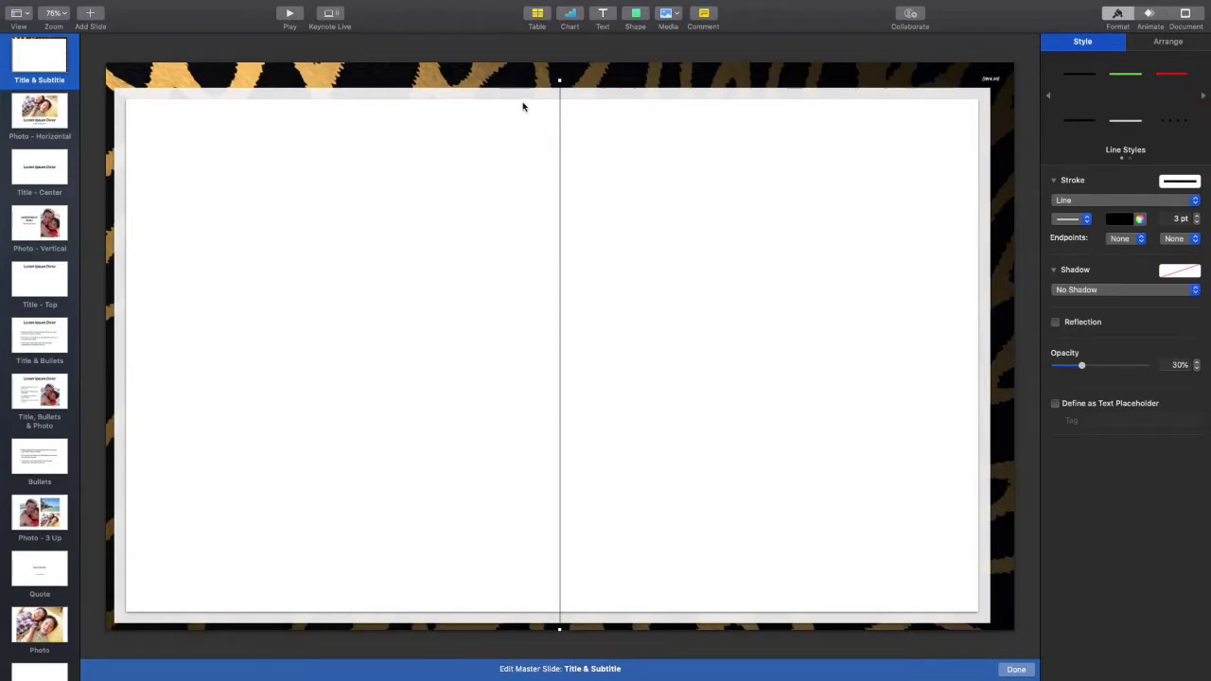
pyautogui.press('Delete')
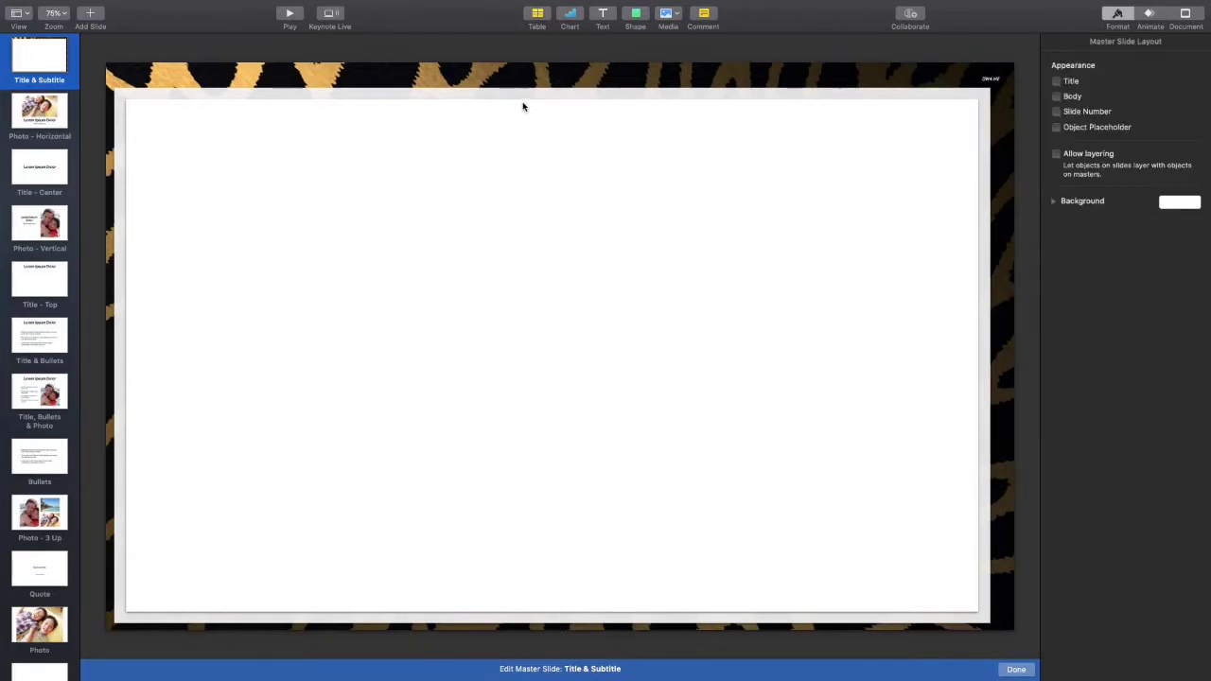
# Insert the Binder rings image from the Downloads folder in iCloud Drive
pyautogui.click(669, 14)
pyautogui.click(684, 102)
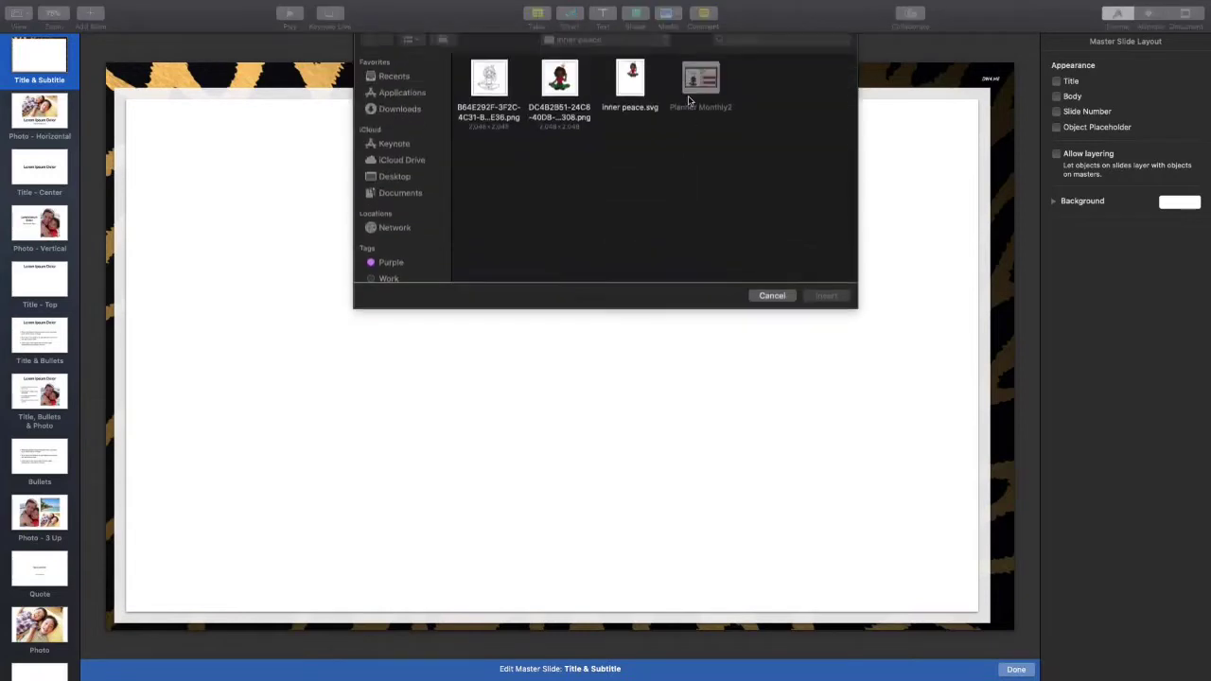
pyautogui.click(402, 169)
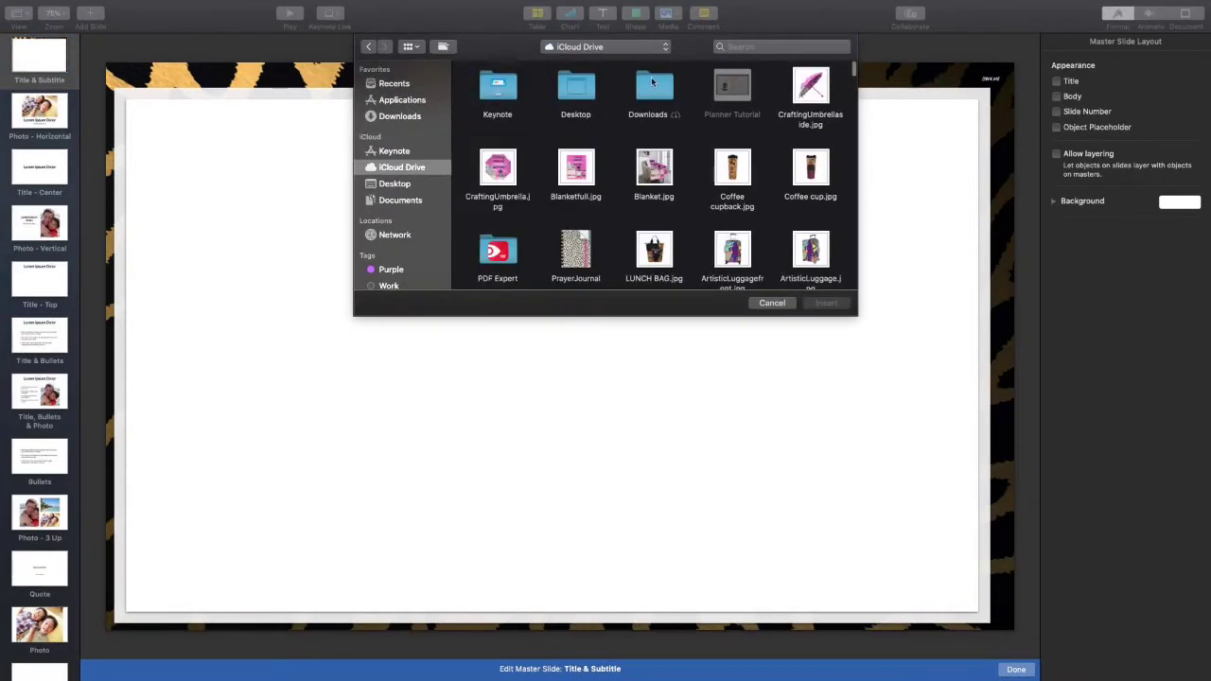
pyautogui.doubleClick(660, 92)
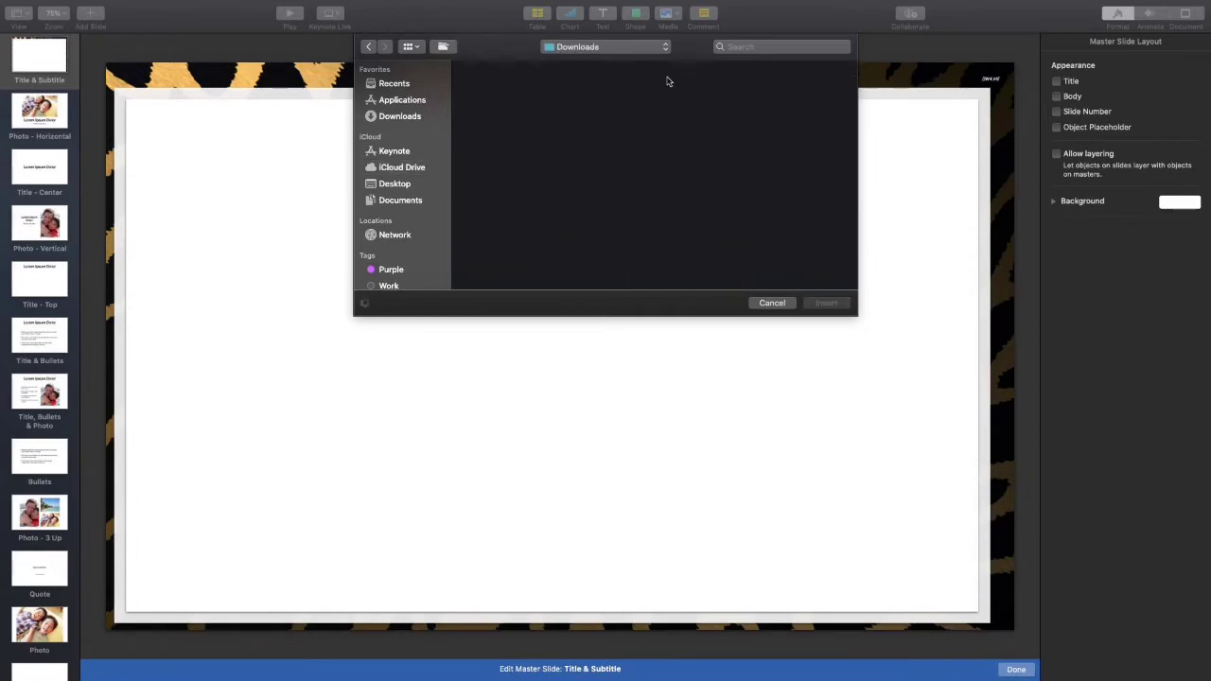
pyautogui.scroll(-10, 756, 197)
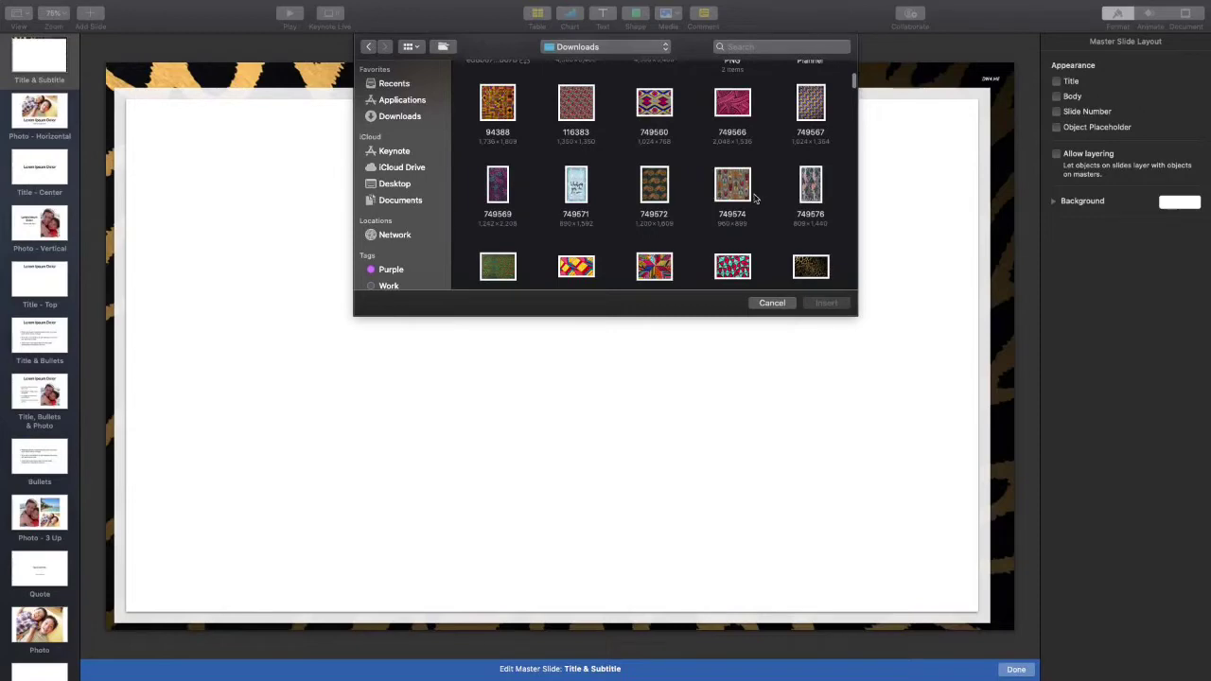
pyautogui.scroll(-5, 767, 237)
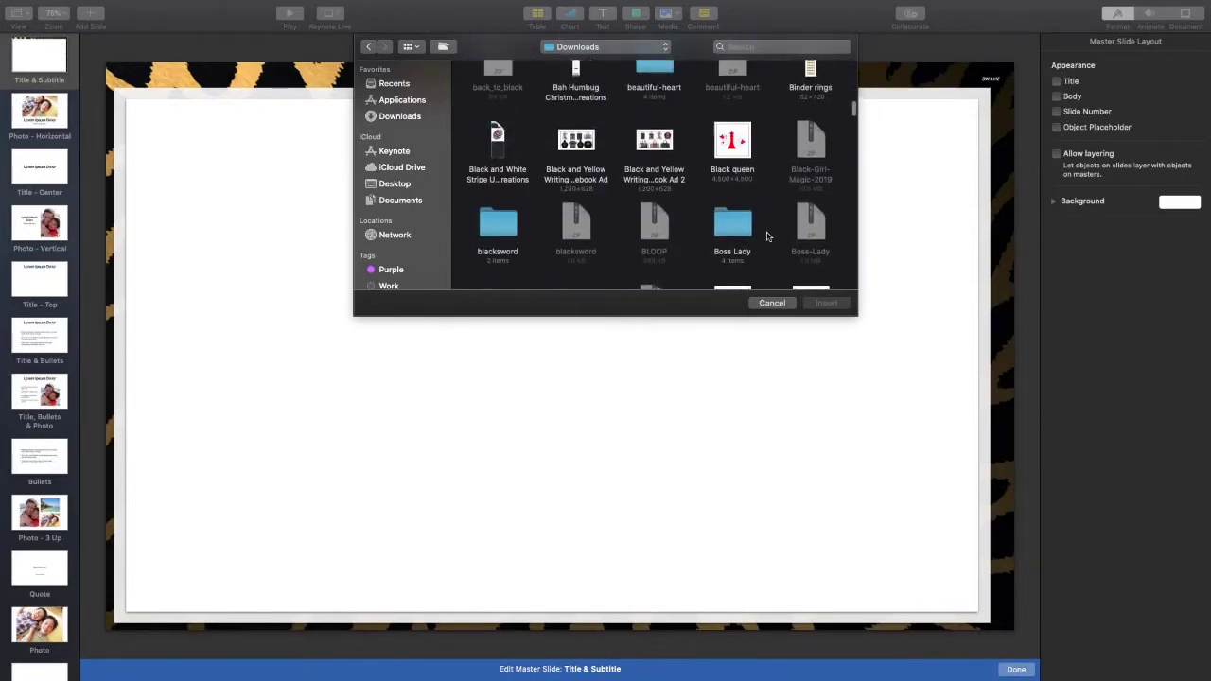
pyautogui.doubleClick(809, 111)
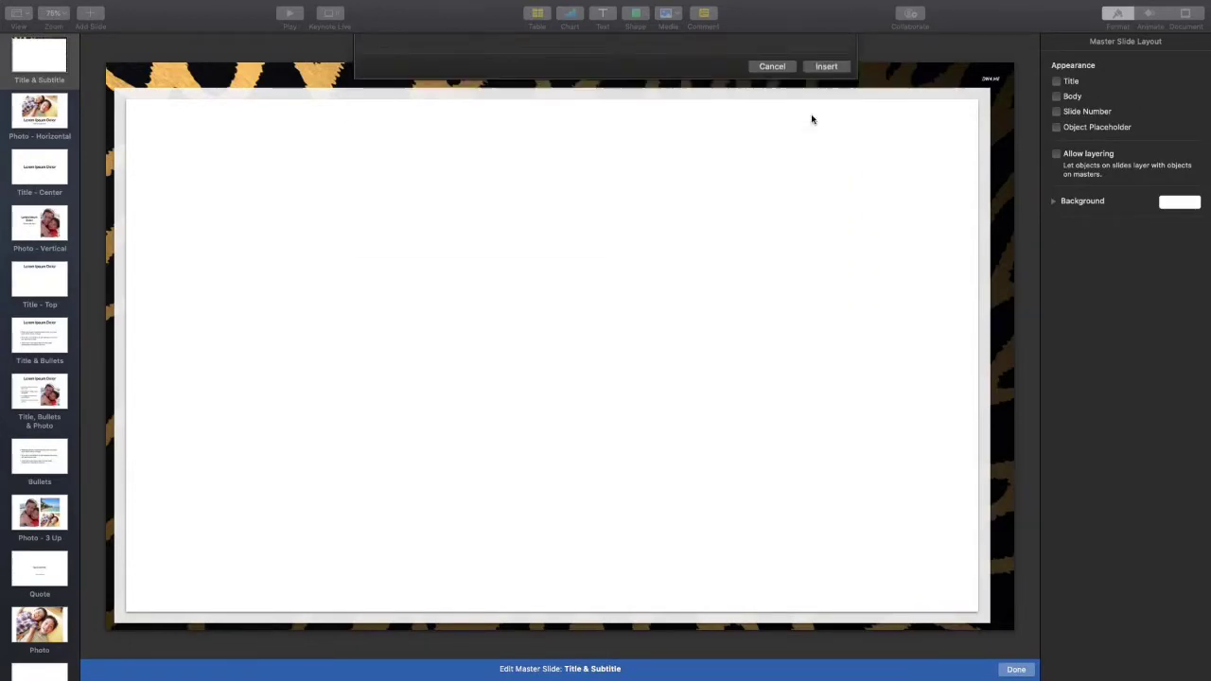
# Centre the binder rings horizontally on the slide and stretch them to the full height of the inner white page
pyautogui.moveTo(574, 222); pyautogui.dragTo(568, 99)
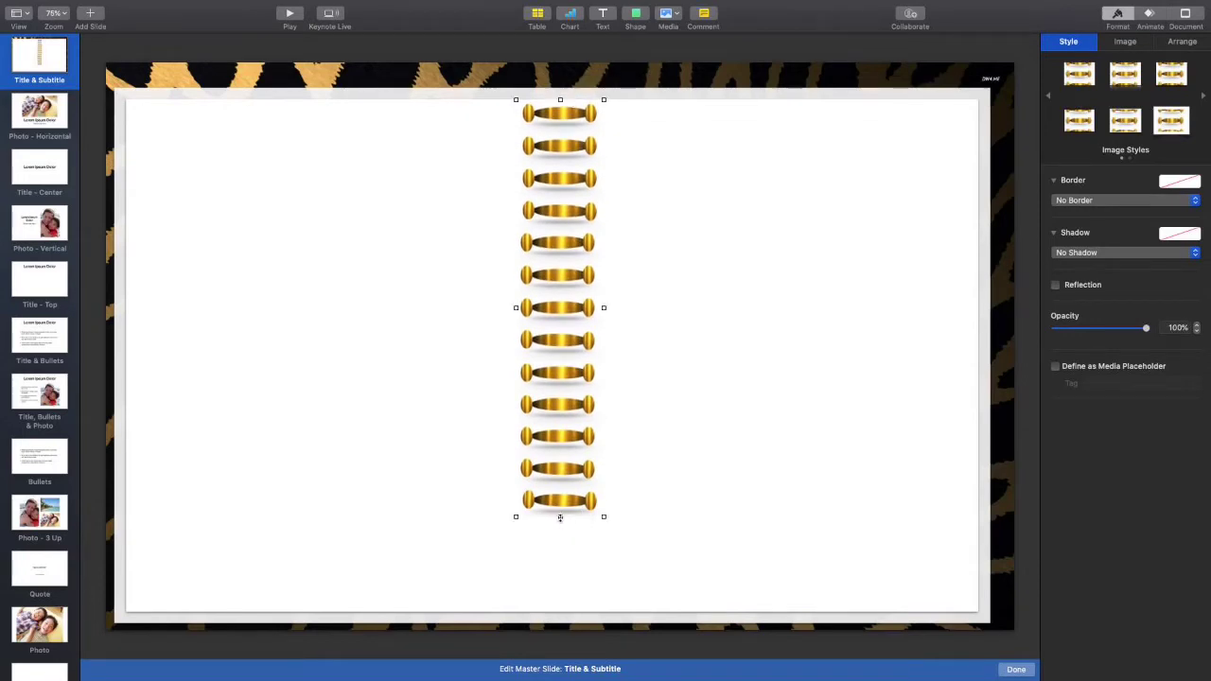
pyautogui.moveTo(560, 517); pyautogui.dragTo(560, 612)
pyautogui.click(700, 259)
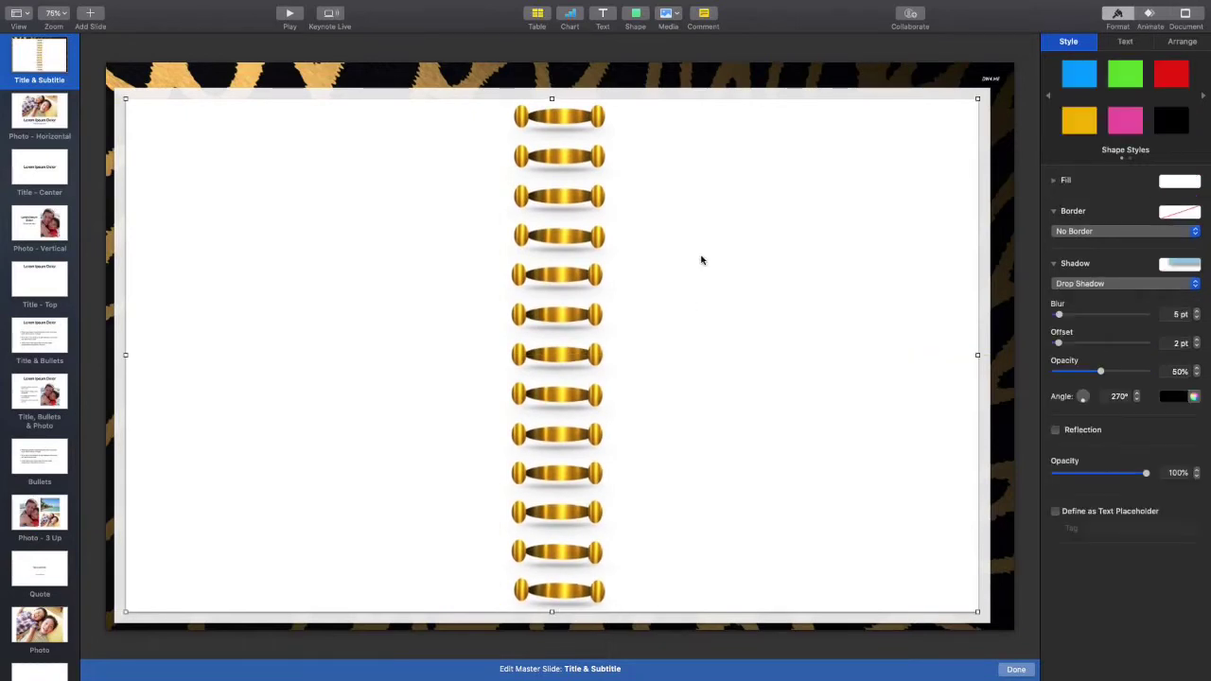
pyautogui.click(573, 75)
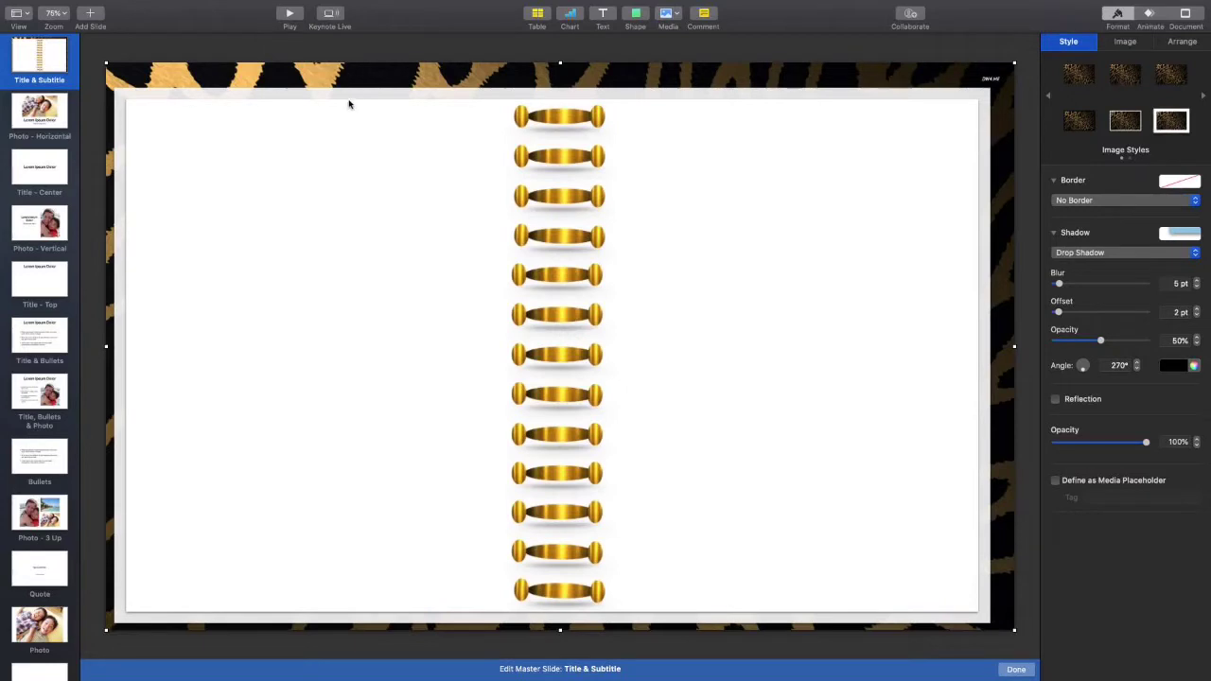
pyautogui.press('Left')
pyautogui.press('Left')
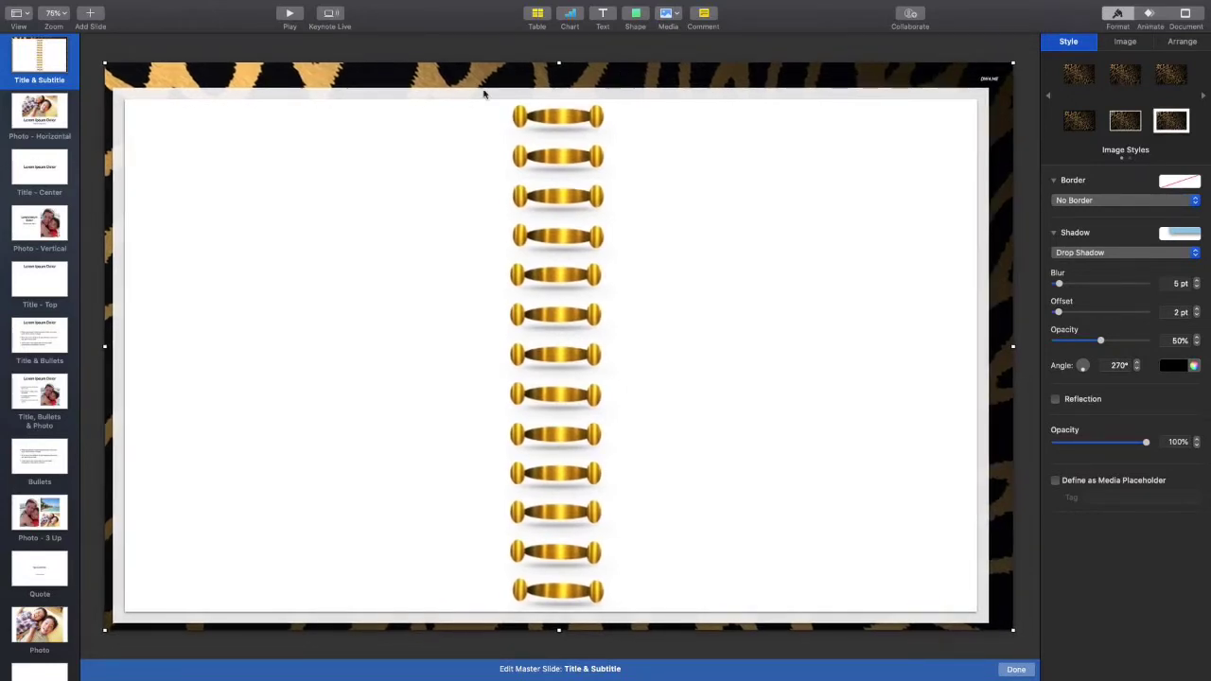
# Nudge the patterned background image slightly to the right
pyautogui.press('Right')
pyautogui.press('Right')
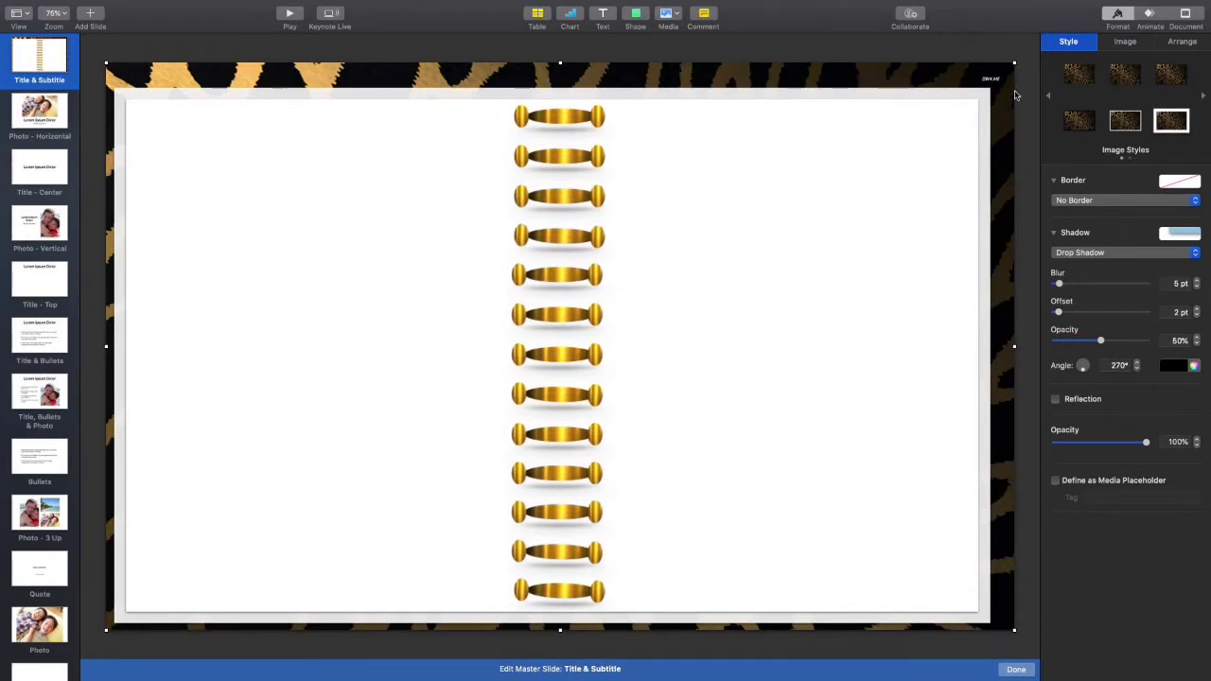
# Add a rounded rectangle of about 106 by 68 pt as a tab above the upper-left corner of the white pages
pyautogui.click(635, 14)
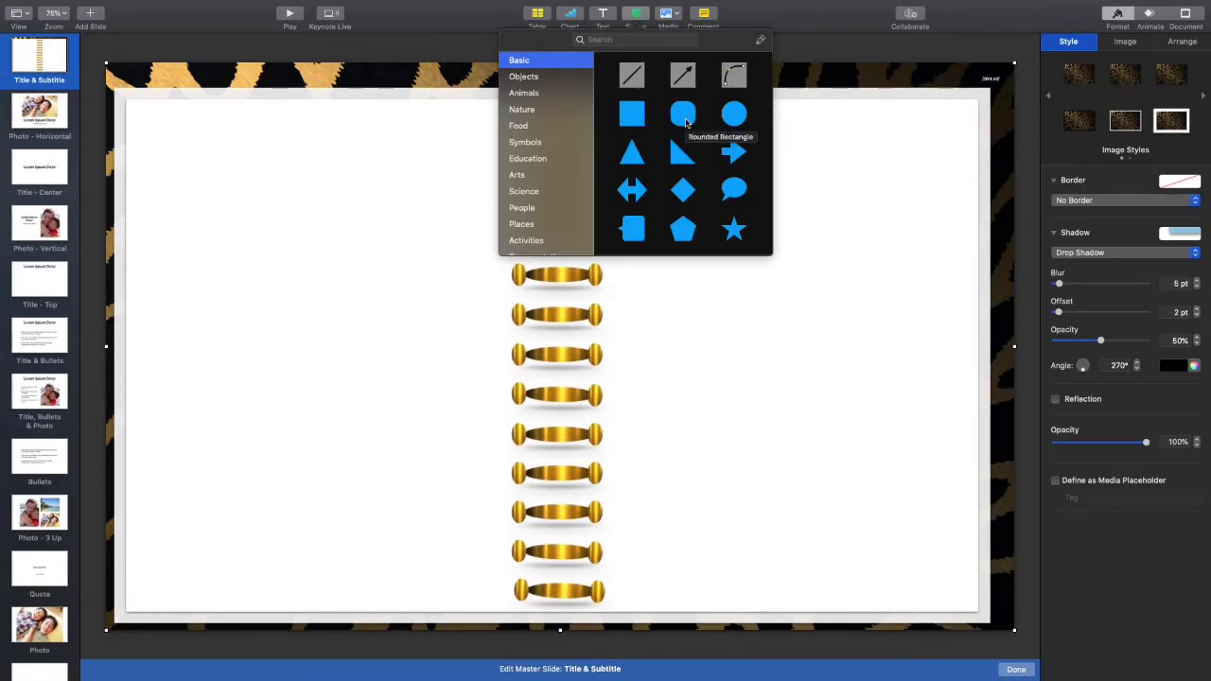
pyautogui.click(685, 116)
pyautogui.moveTo(560, 356); pyautogui.dragTo(169, 65)
pyautogui.click(186, 118)
pyautogui.click(181, 112)
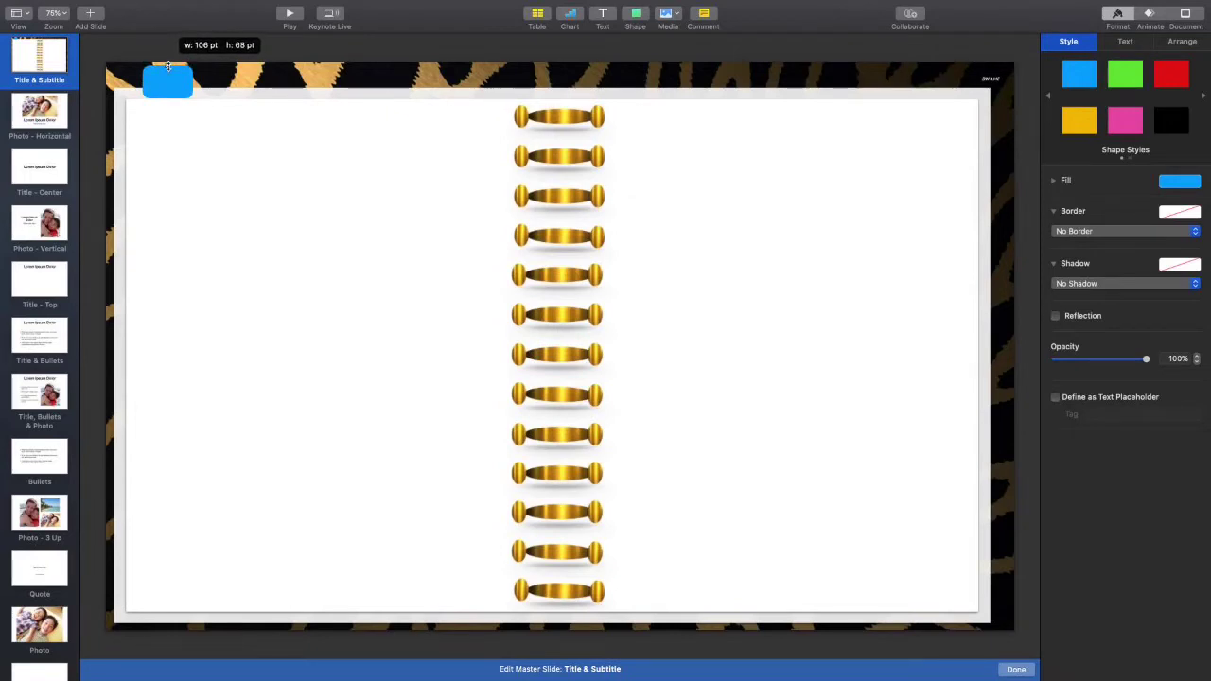
pyautogui.moveTo(168, 65); pyautogui.dragTo(169, 65)
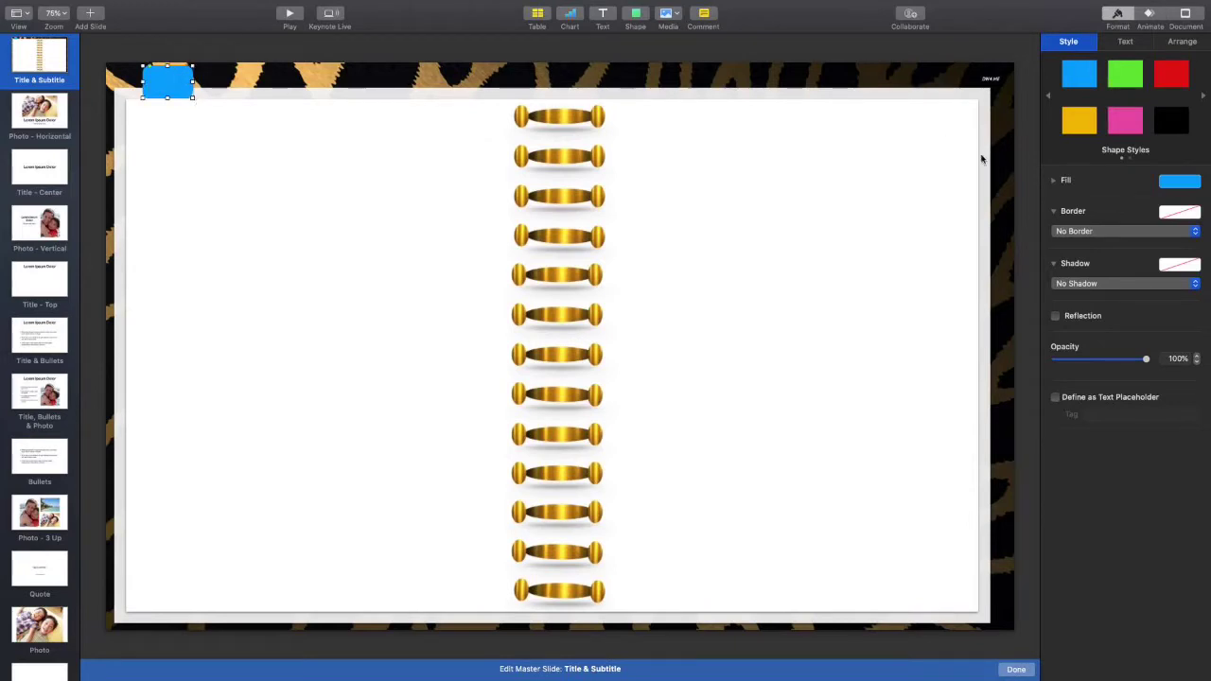
# Fill the rounded rectangle tab with dark magenta
pyautogui.click(1196, 181)
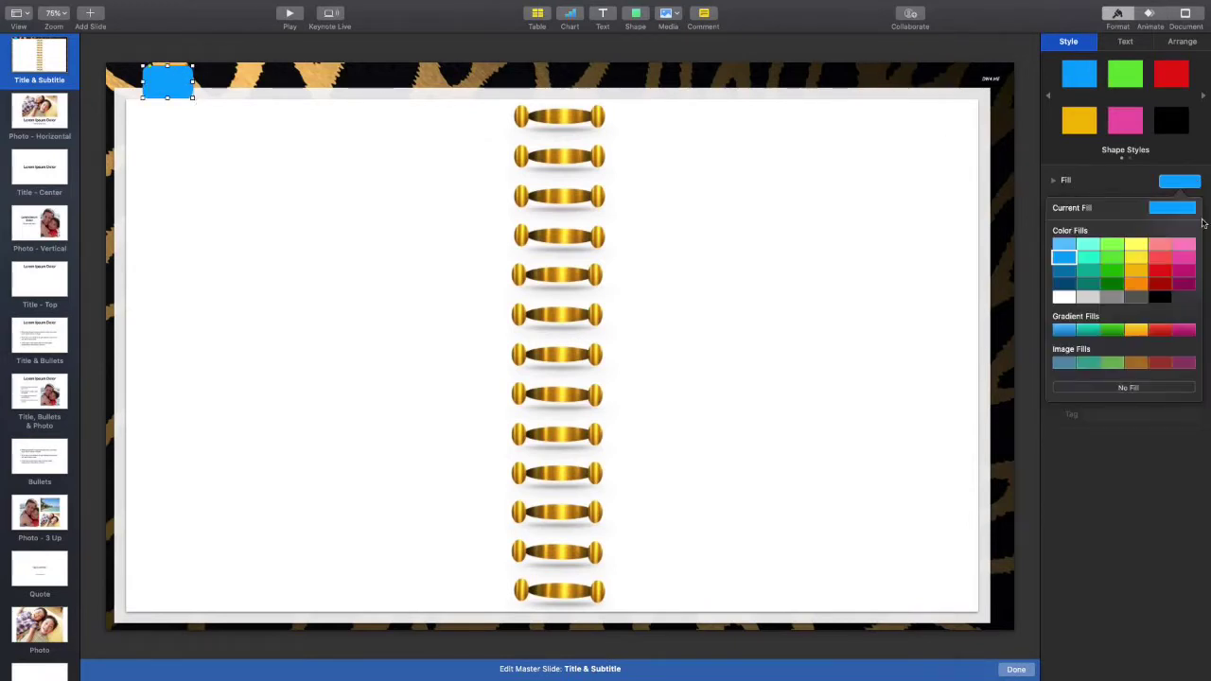
pyautogui.click(1186, 272)
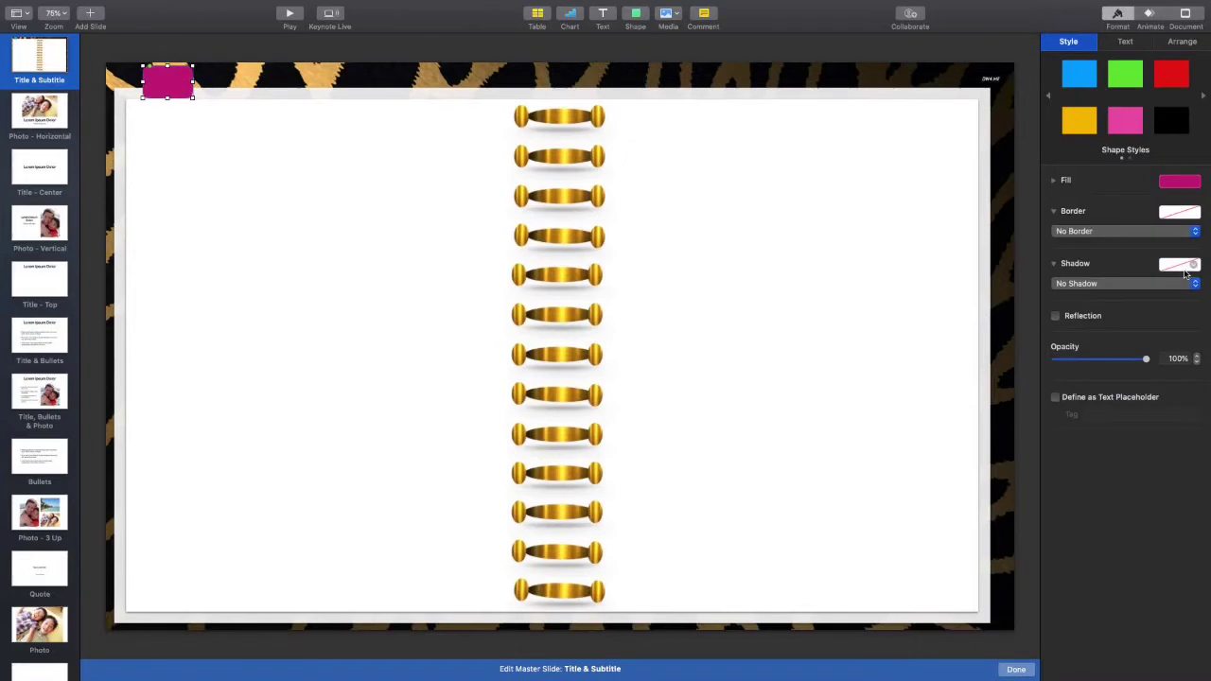
pyautogui.click(252, 81)
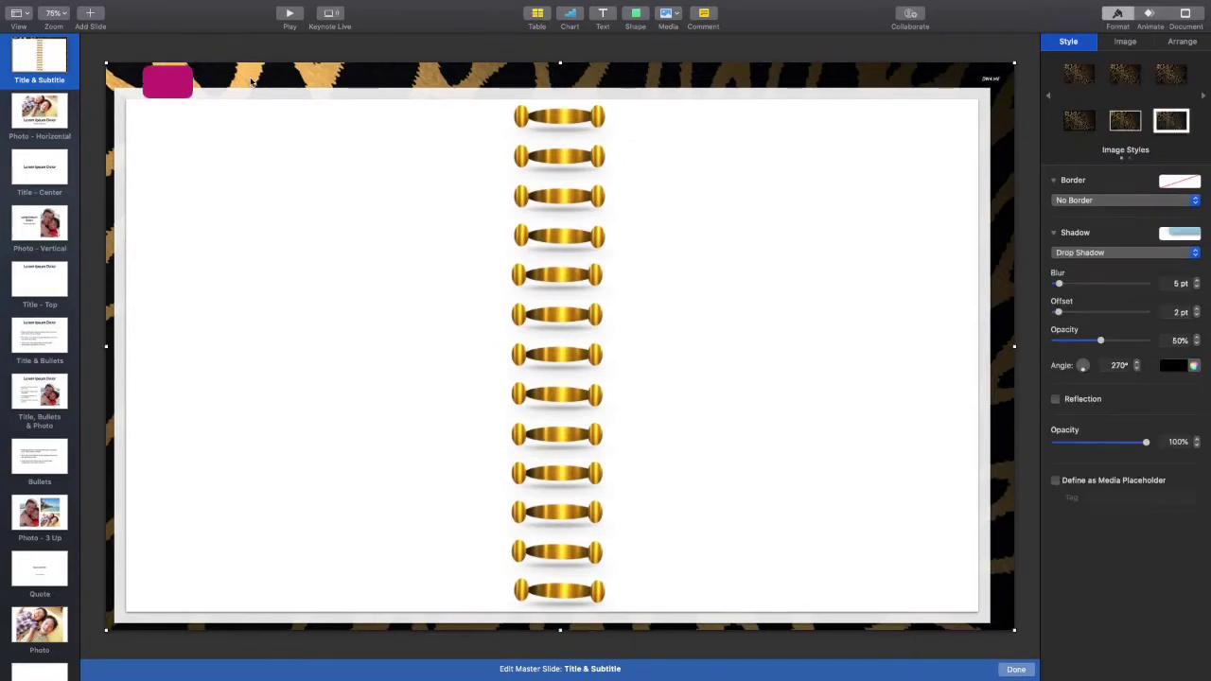
# Format the tab's text in the SignPainter font, aligned to the top of the shape and coloured black
pyautogui.click(168, 88)
pyautogui.click(168, 88)
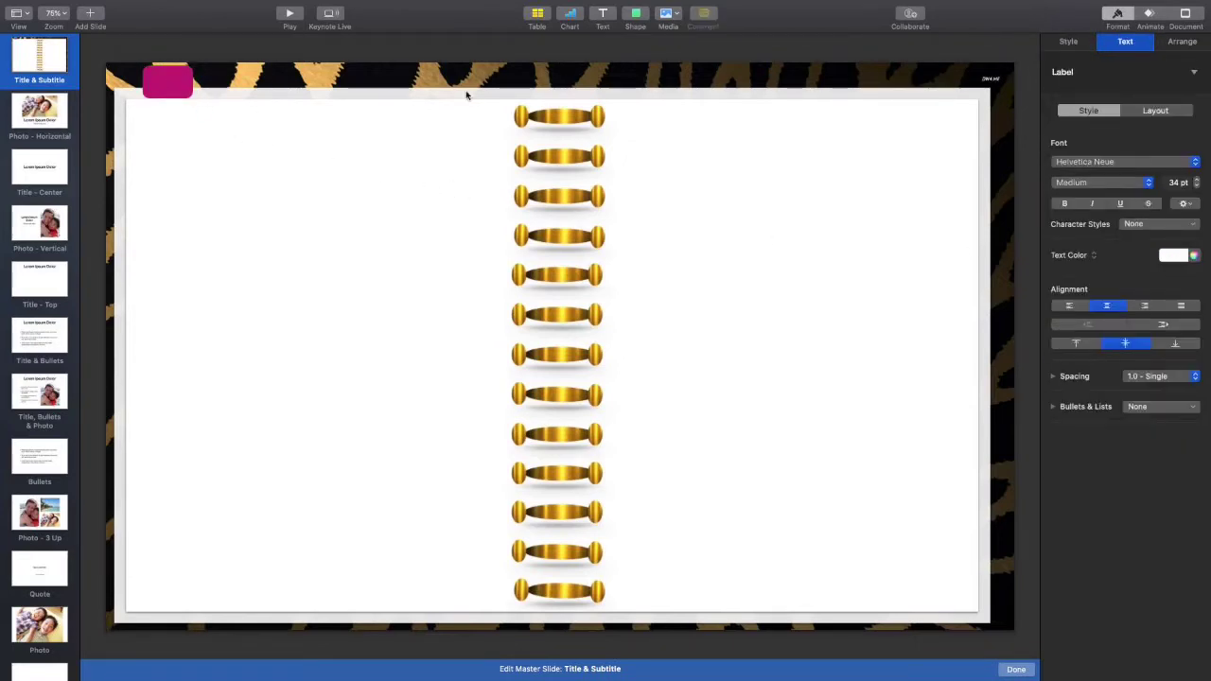
pyautogui.click(1113, 163)
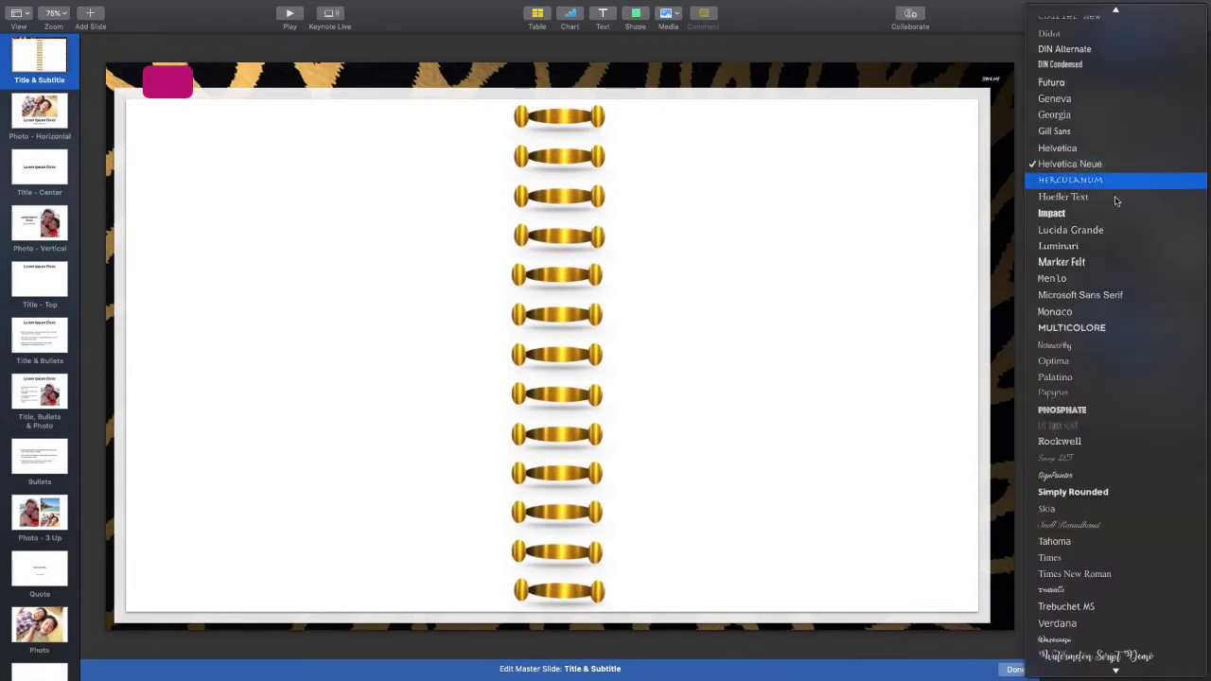
pyautogui.click(1074, 478)
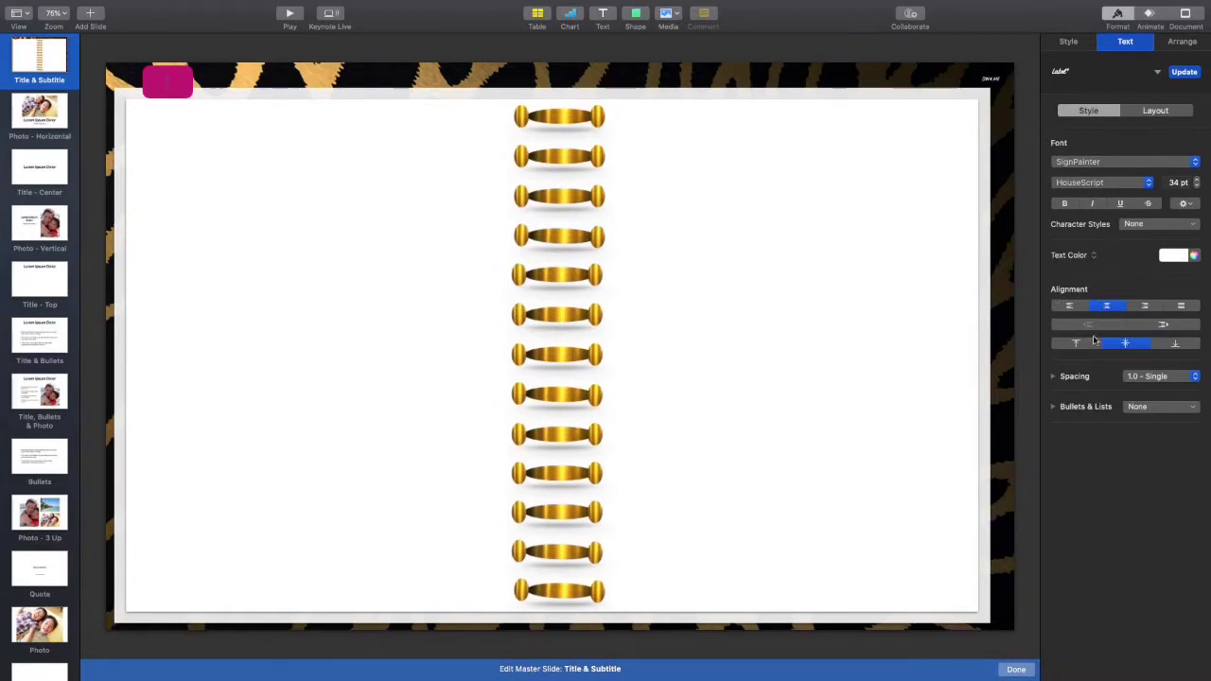
pyautogui.click(1076, 346)
pyautogui.click(1178, 255)
pyautogui.click(1170, 336)
# Label the magenta tab "Jan"
pyautogui.click(173, 80)
pyautogui.write('Jan')
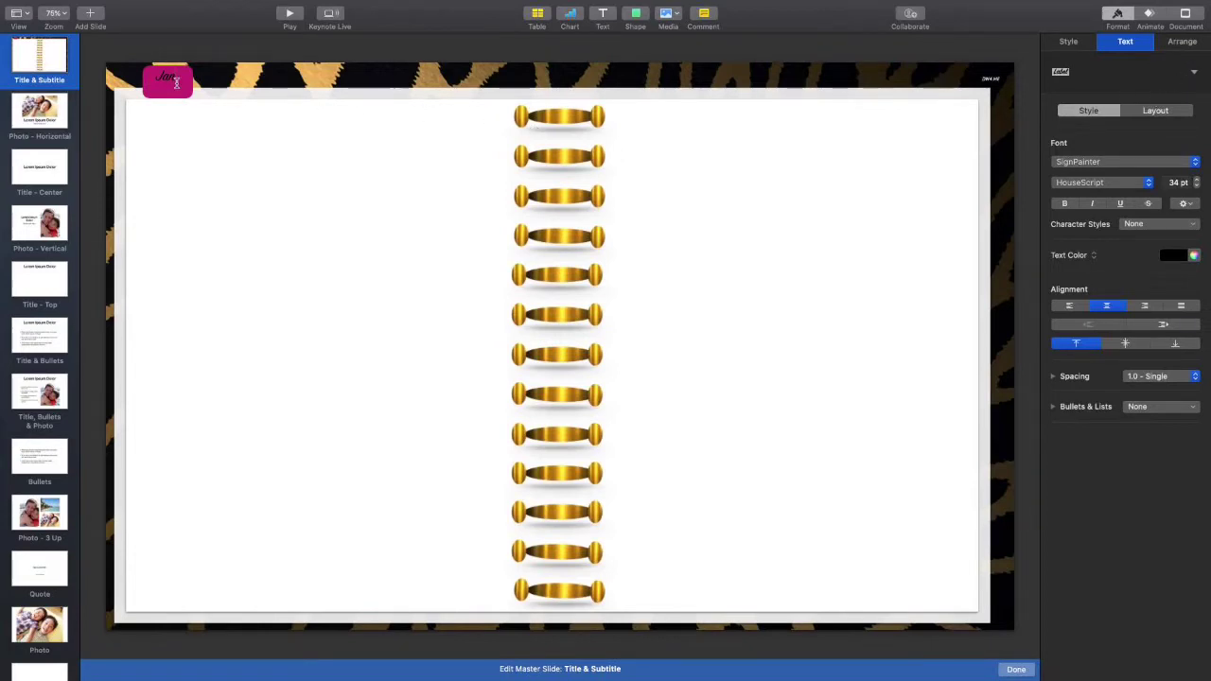
pyautogui.press('Escape')
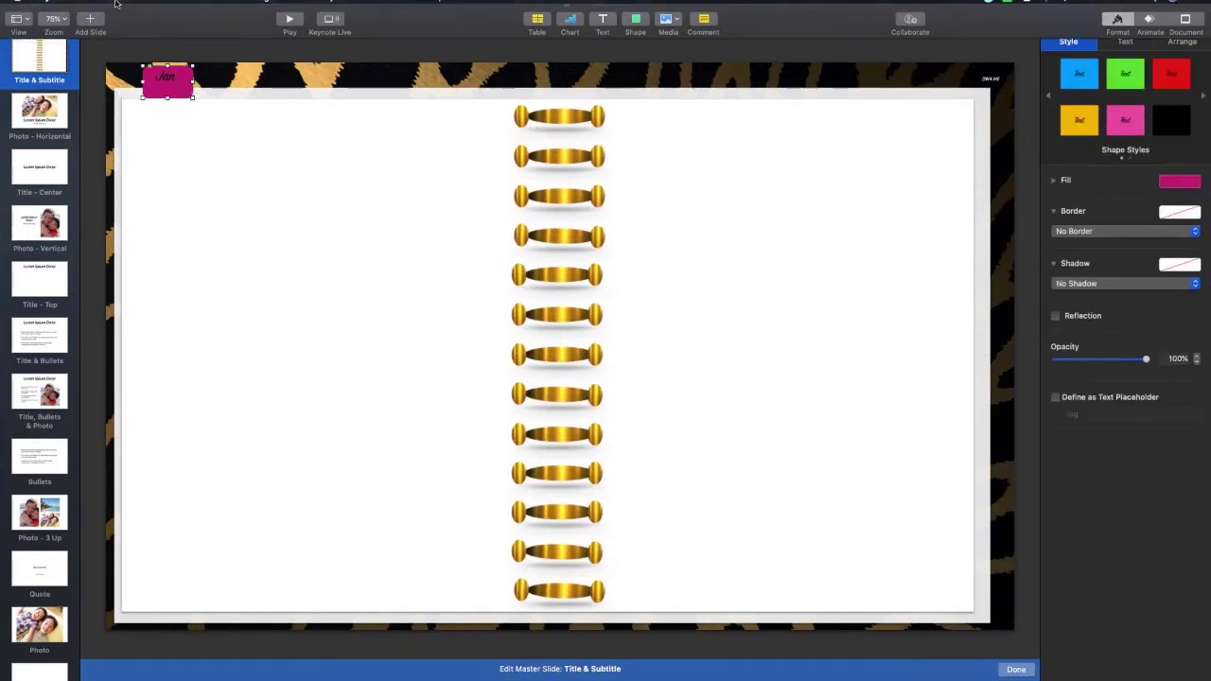
# Copy the Jan tab and paste ten duplicates of it onto the master slide
pyautogui.click(117, 7)
pyautogui.click(151, 67)
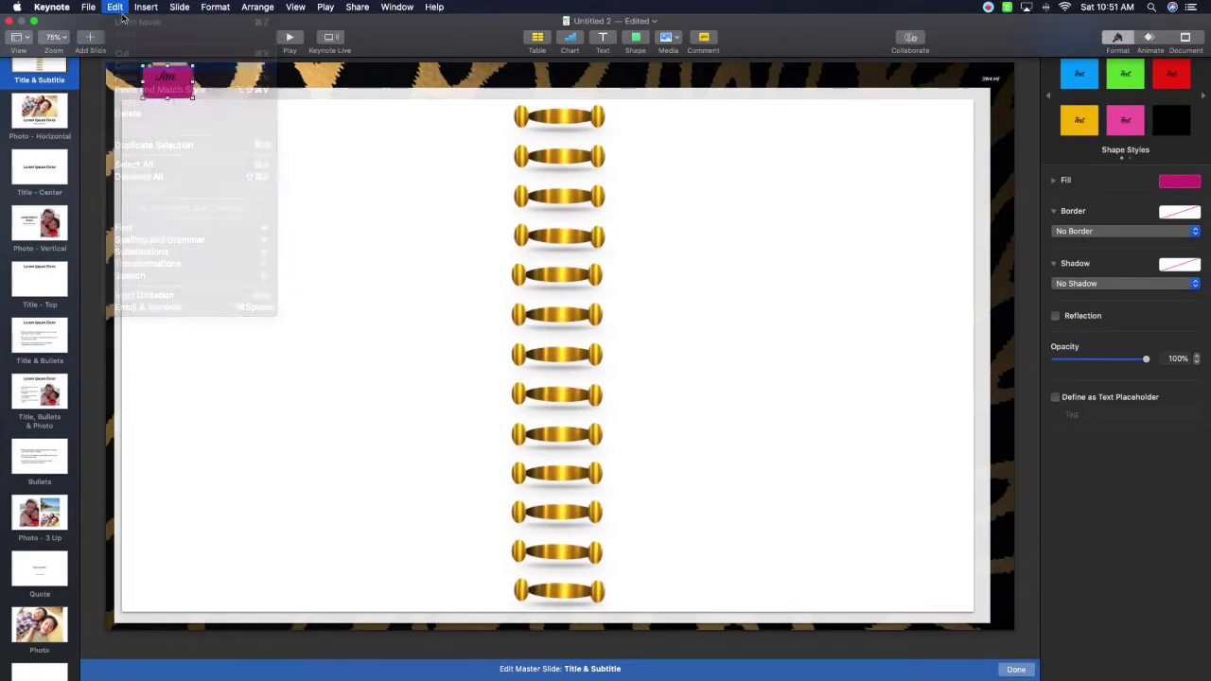
pyautogui.click(118, 8)
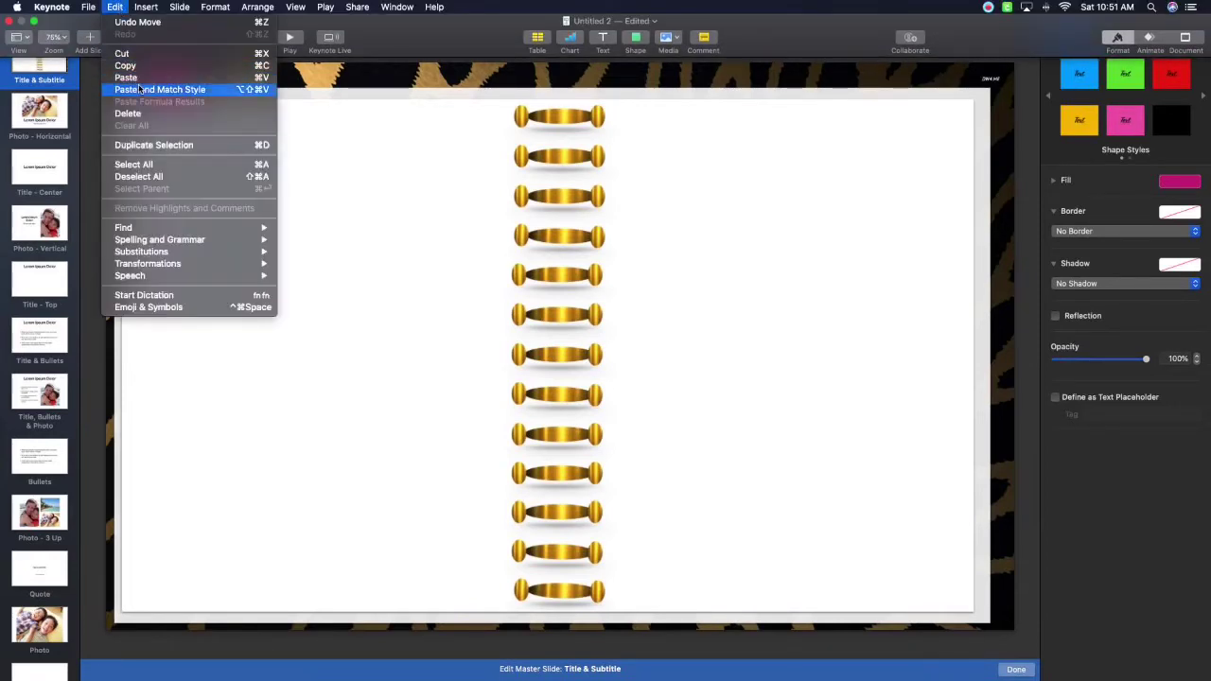
pyautogui.click(139, 89)
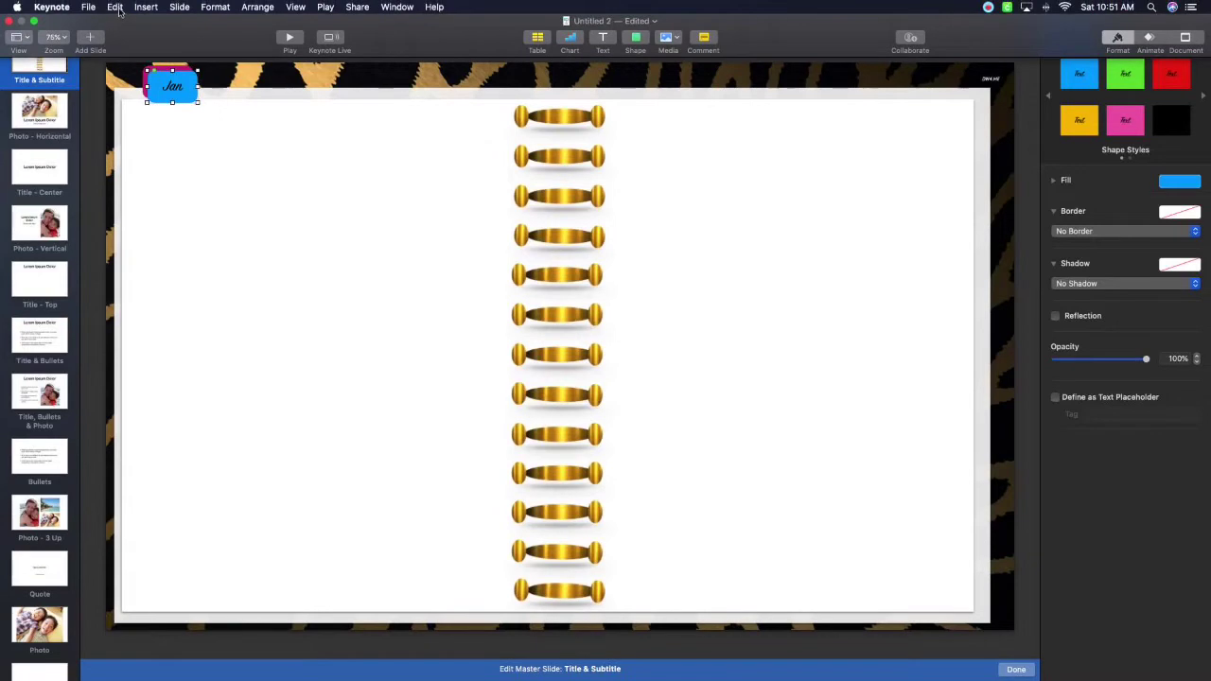
pyautogui.click(114, 7)
pyautogui.click(127, 76)
pyautogui.click(115, 8)
pyautogui.click(132, 90)
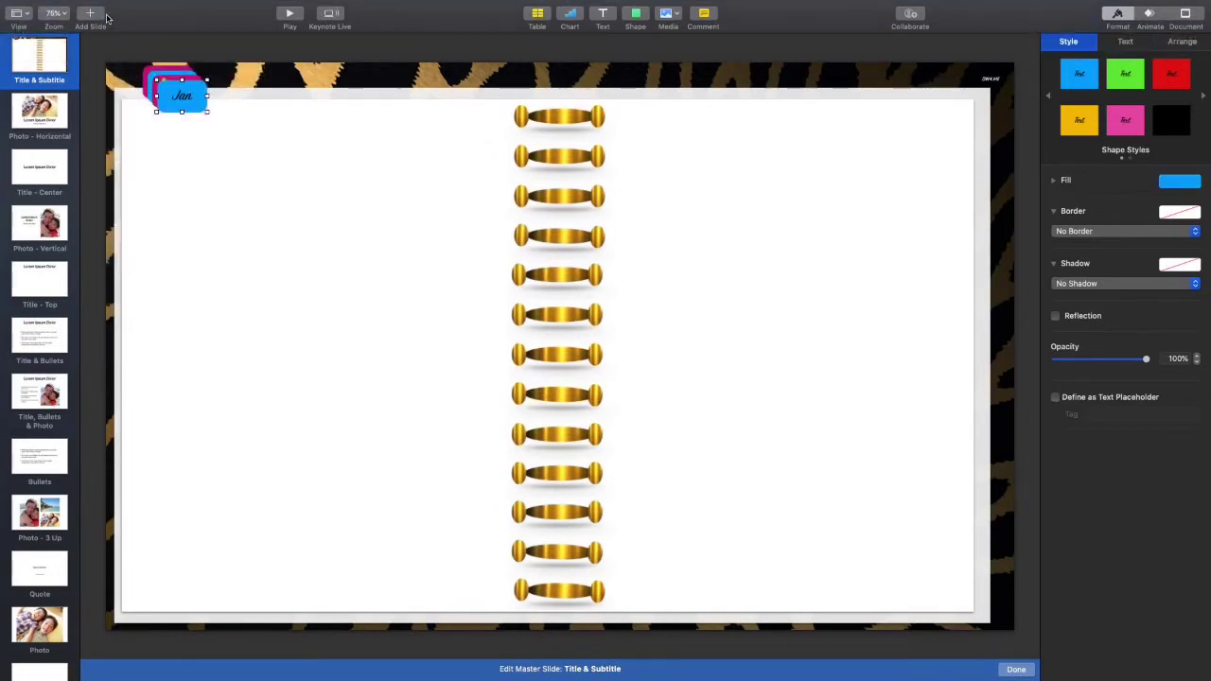
pyautogui.click(114, 8)
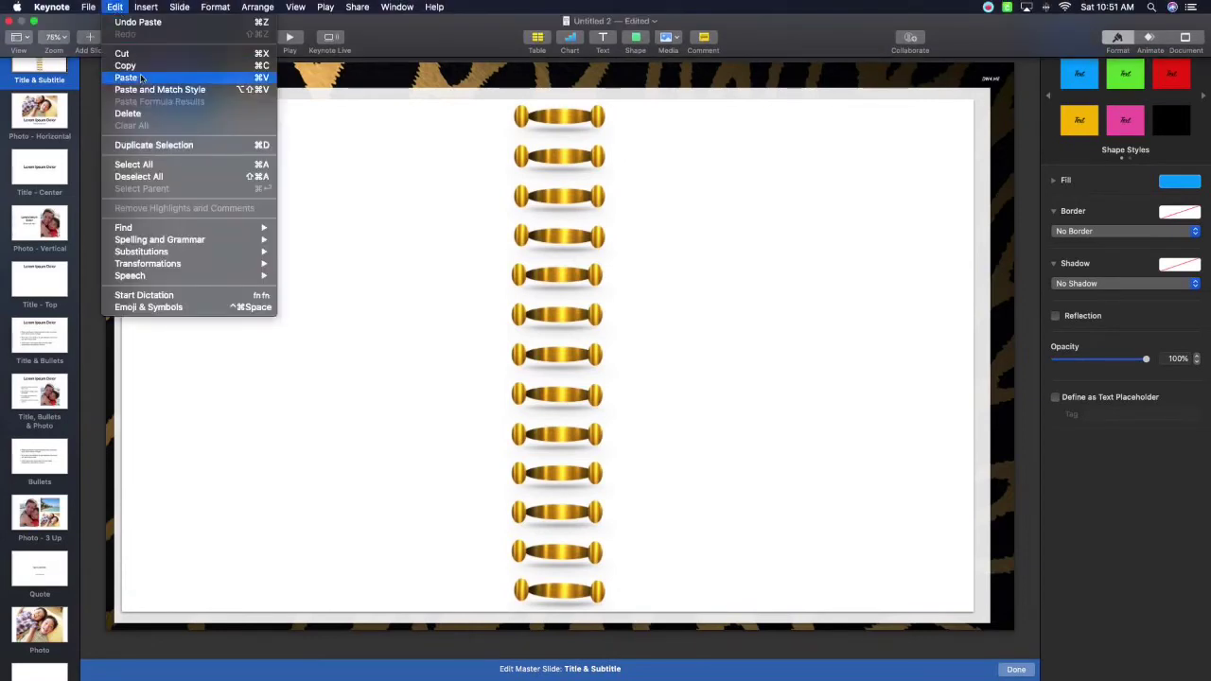
pyautogui.click(134, 77)
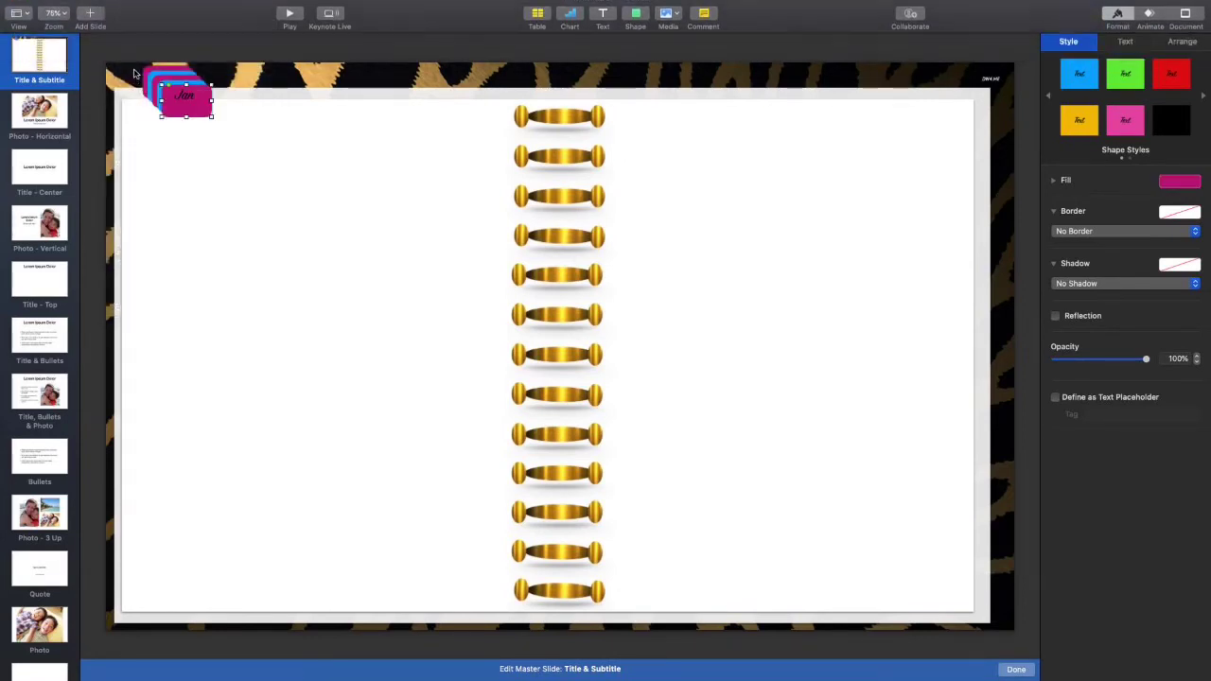
pyautogui.click(114, 7)
pyautogui.click(139, 79)
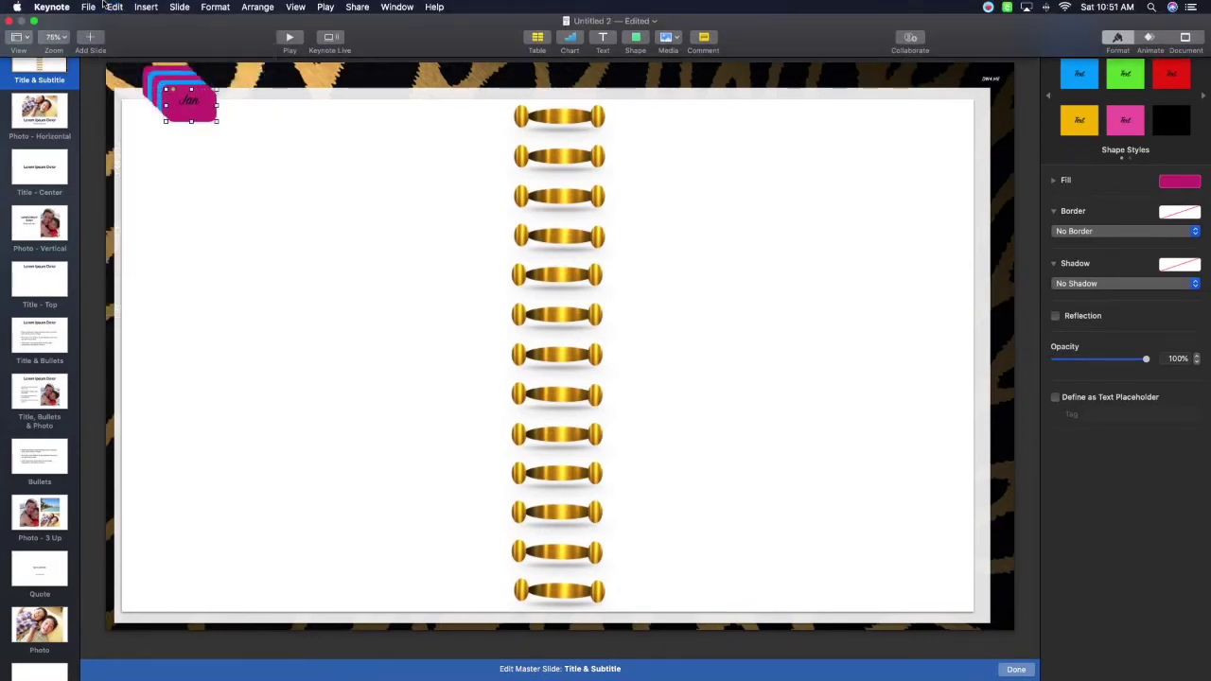
pyautogui.click(114, 6)
pyautogui.click(130, 77)
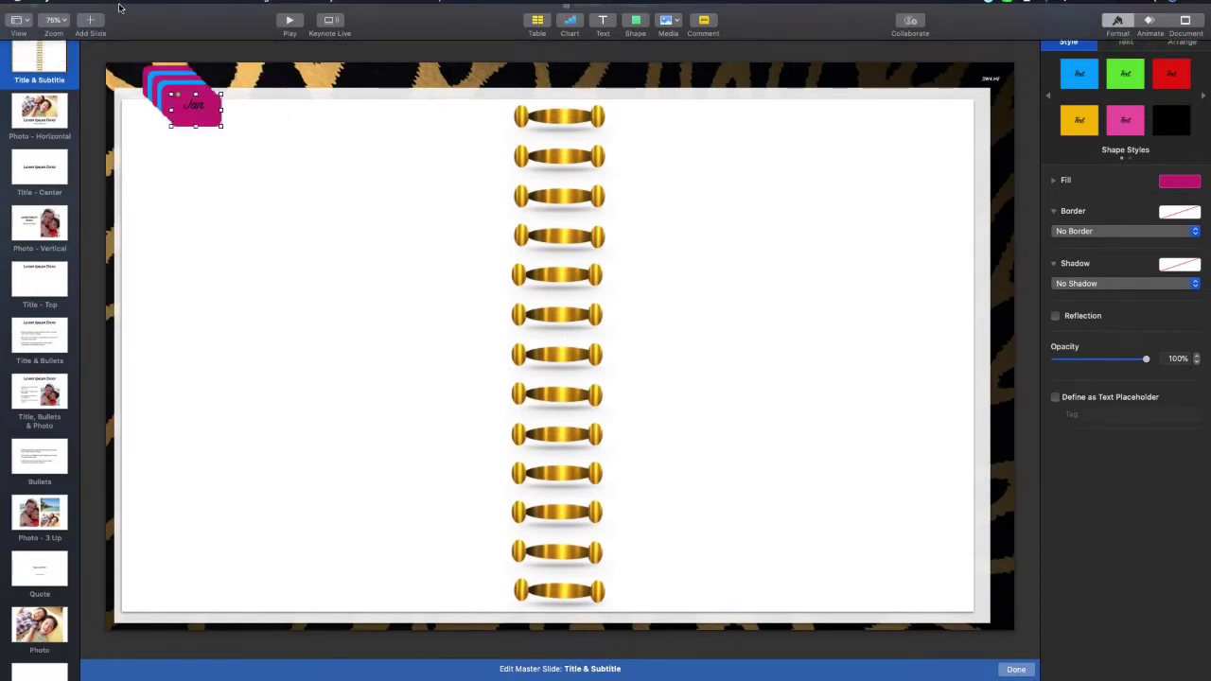
pyautogui.click(114, 7)
pyautogui.click(133, 78)
pyautogui.click(114, 7)
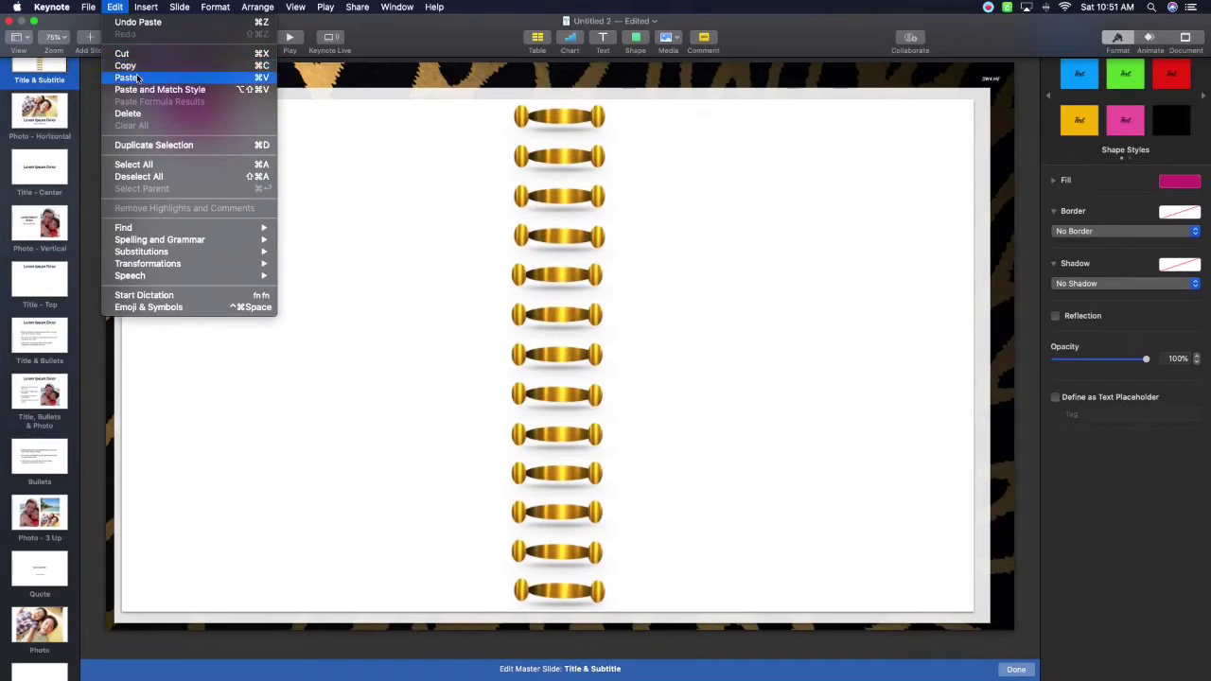
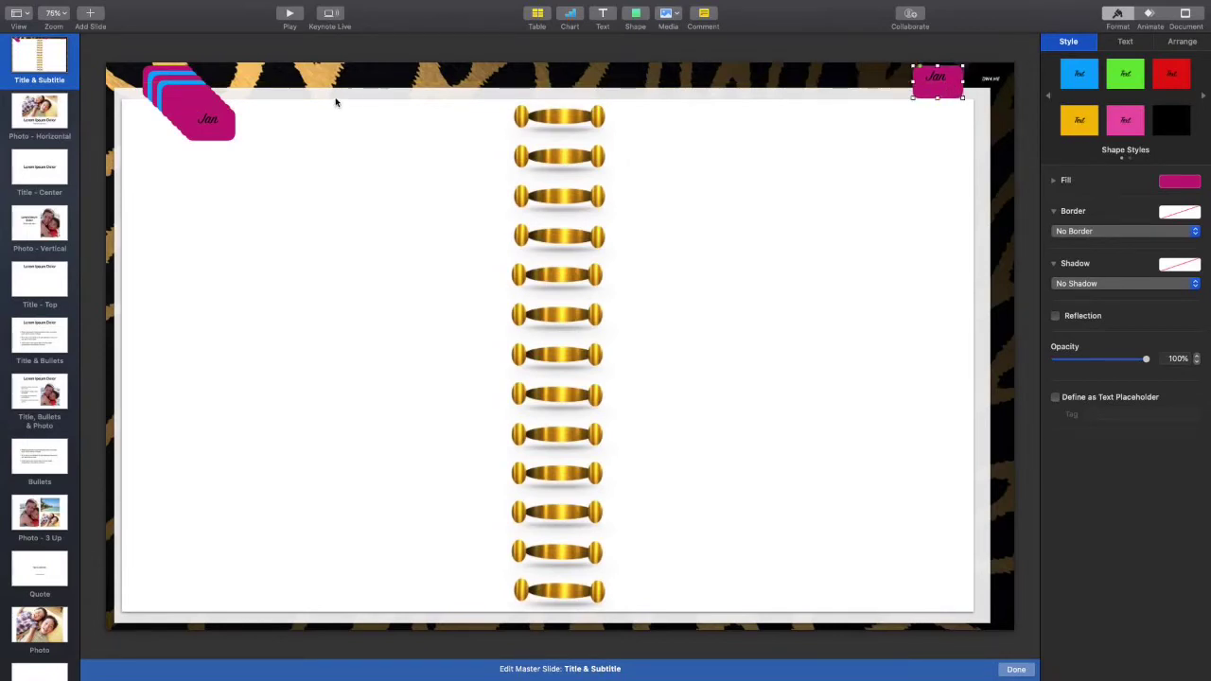
# Line up five tab copies along the upper edge of the right page and even out the gaps between them
pyautogui.moveTo(227, 121); pyautogui.dragTo(747, 83)
pyautogui.moveTo(194, 109); pyautogui.dragTo(684, 85)
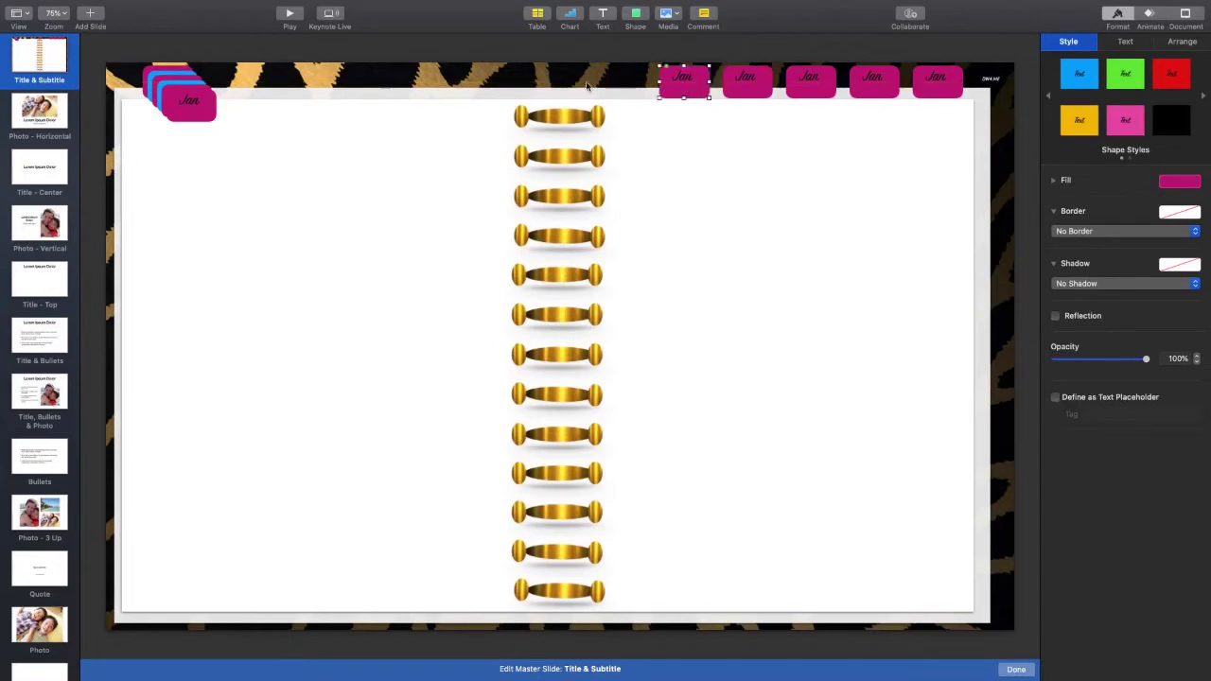
pyautogui.moveTo(933, 91); pyautogui.dragTo(899, 87)
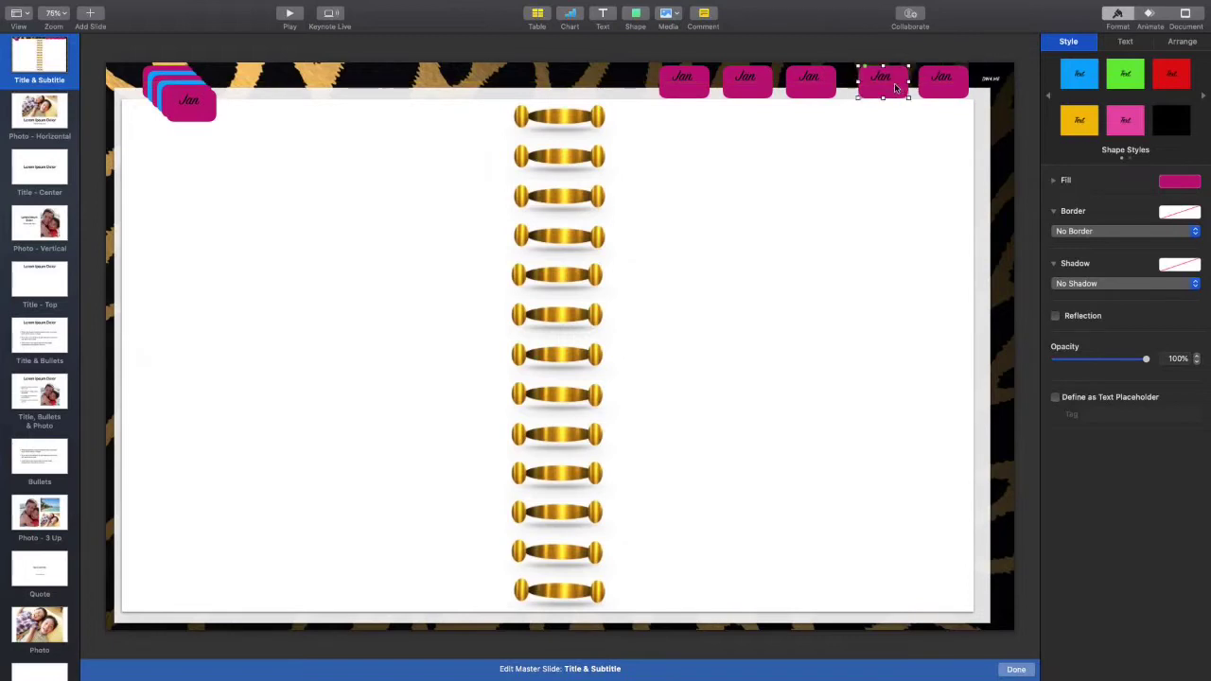
pyautogui.moveTo(826, 85); pyautogui.dragTo(838, 85)
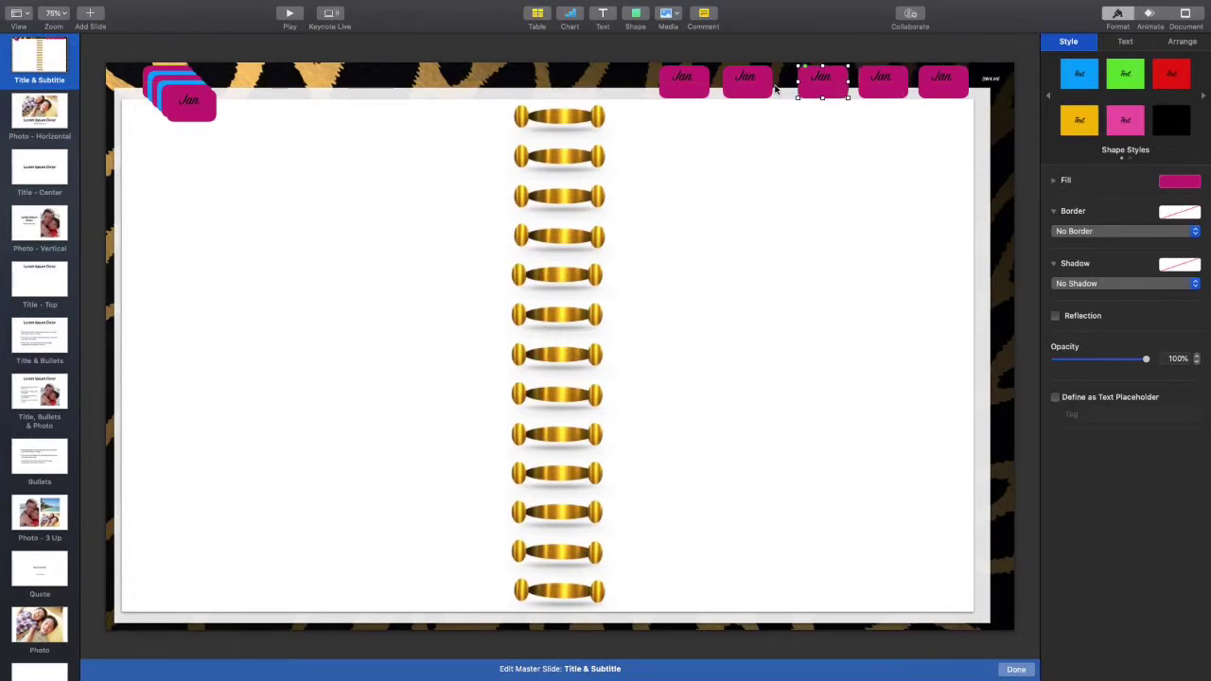
pyautogui.moveTo(751, 87); pyautogui.dragTo(766, 87)
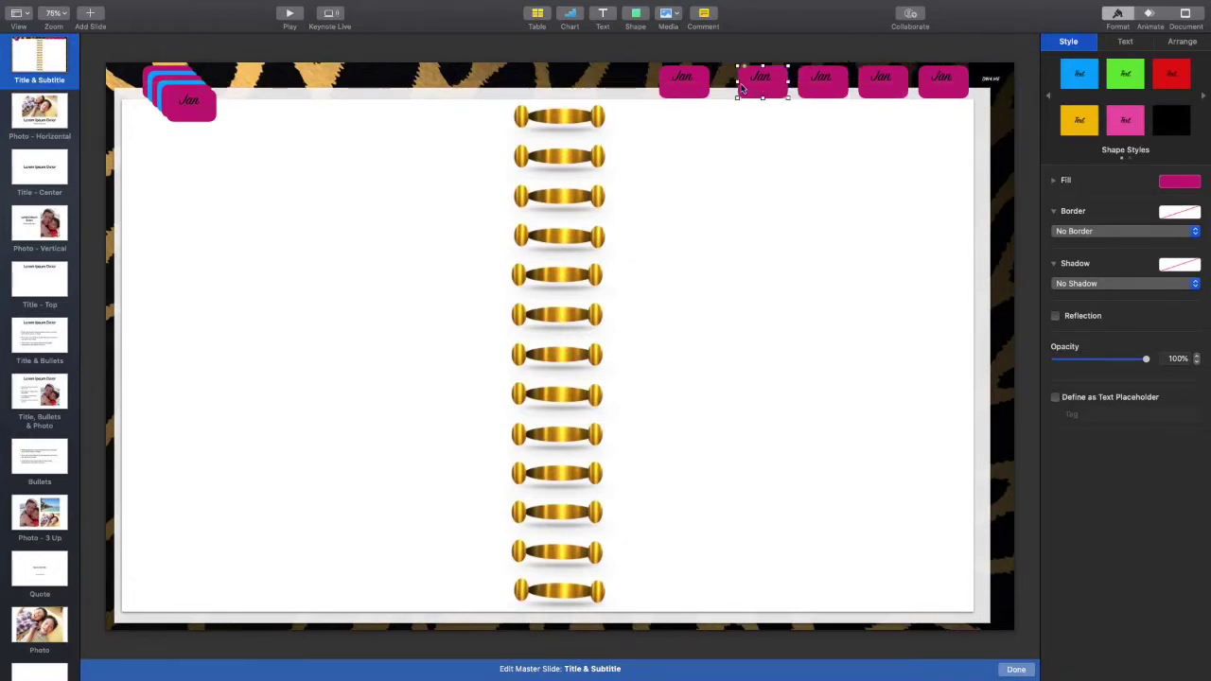
pyautogui.moveTo(690, 87); pyautogui.dragTo(709, 87)
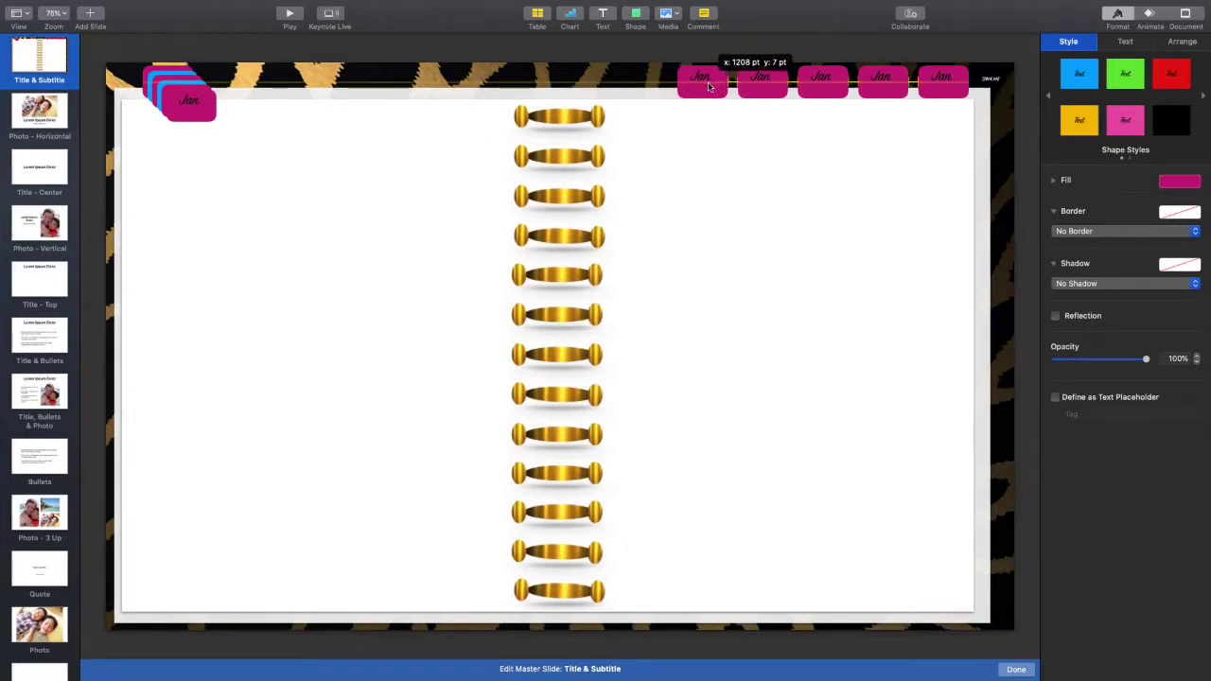
# Spread the remaining stacked tabs along the upper page edge, one over the right page and the others over the left page
pyautogui.moveTo(186, 108); pyautogui.dragTo(633, 78)
pyautogui.moveTo(200, 96); pyautogui.dragTo(492, 82)
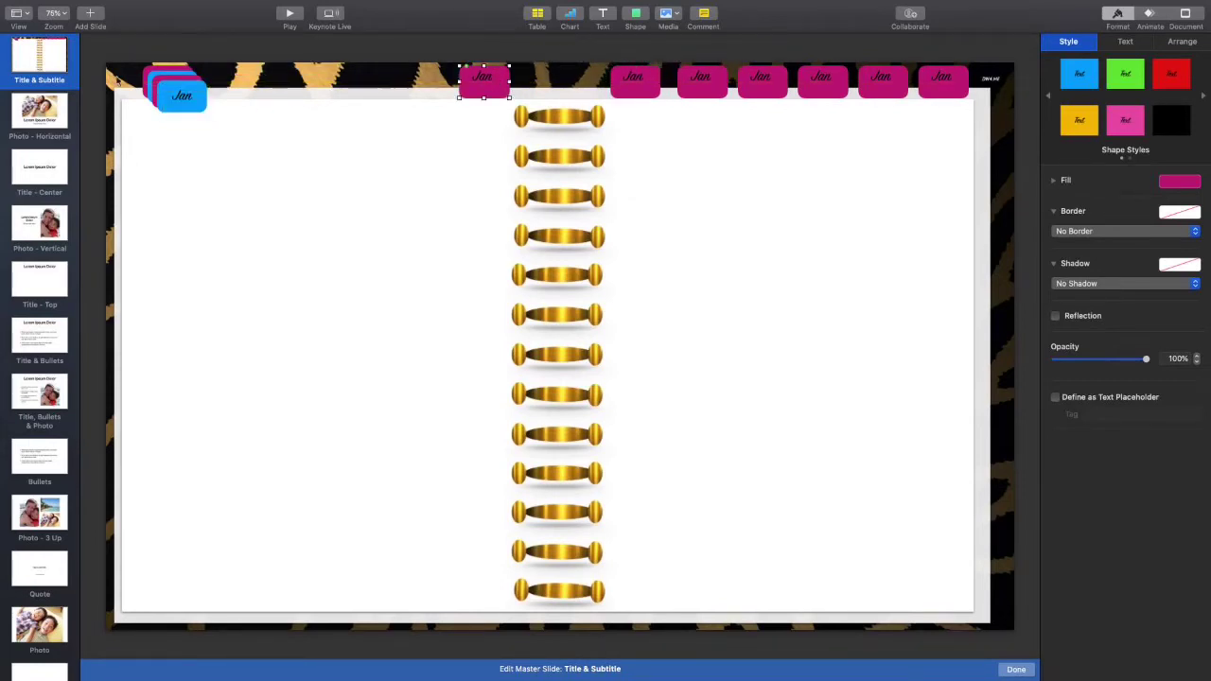
pyautogui.moveTo(182, 96); pyautogui.dragTo(414, 89)
pyautogui.moveTo(176, 87); pyautogui.dragTo(370, 84)
pyautogui.moveTo(168, 85)
pyautogui.mouseDown()
pyautogui.moveTo(313, 89)
pyautogui.moveTo(178, 82)
pyautogui.mouseUp()
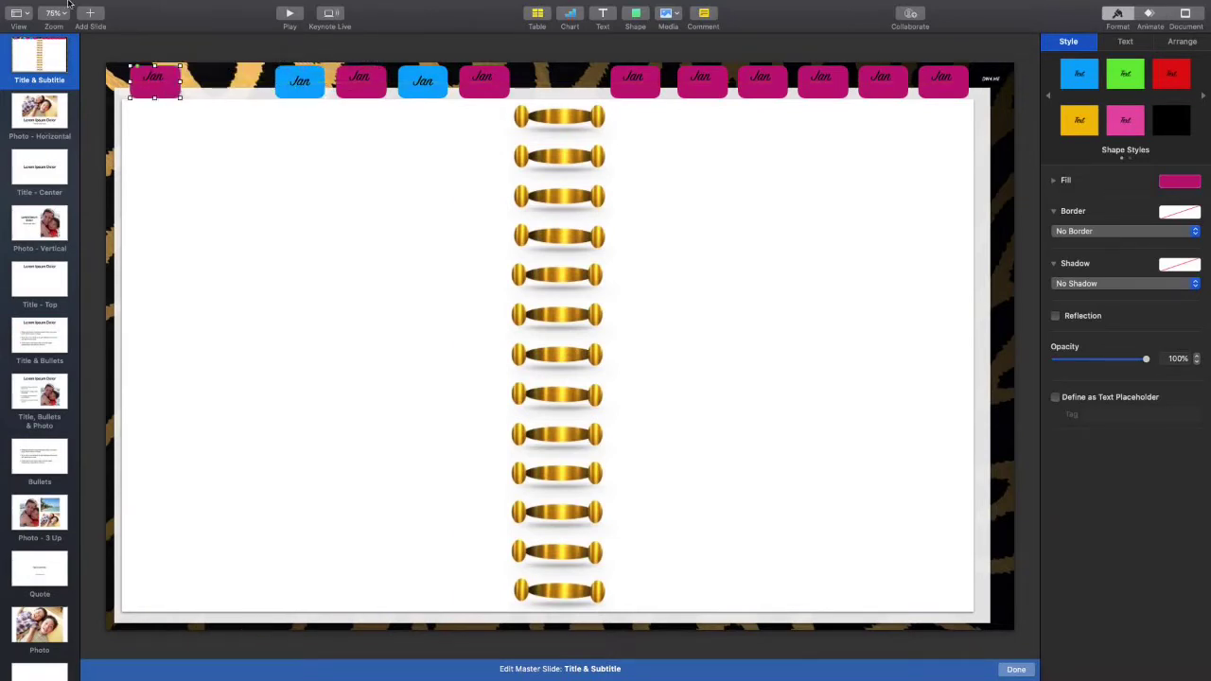
# Duplicate the leftmost Jan tab and place the two side by side at the start of the tab row
pyautogui.click(114, 6)
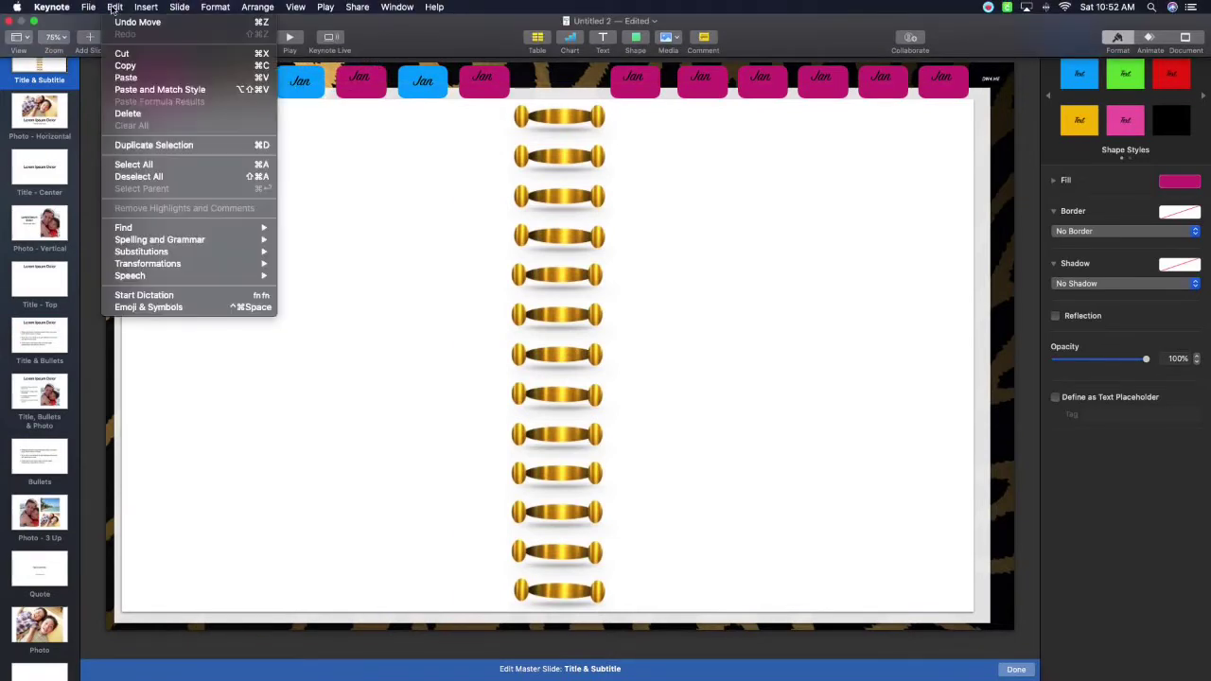
pyautogui.click(133, 68)
pyautogui.press('super+v')
pyautogui.moveTo(166, 87)
pyautogui.mouseDown()
pyautogui.moveTo(247, 85)
pyautogui.moveTo(167, 79)
pyautogui.mouseUp()
pyautogui.click(220, 85)
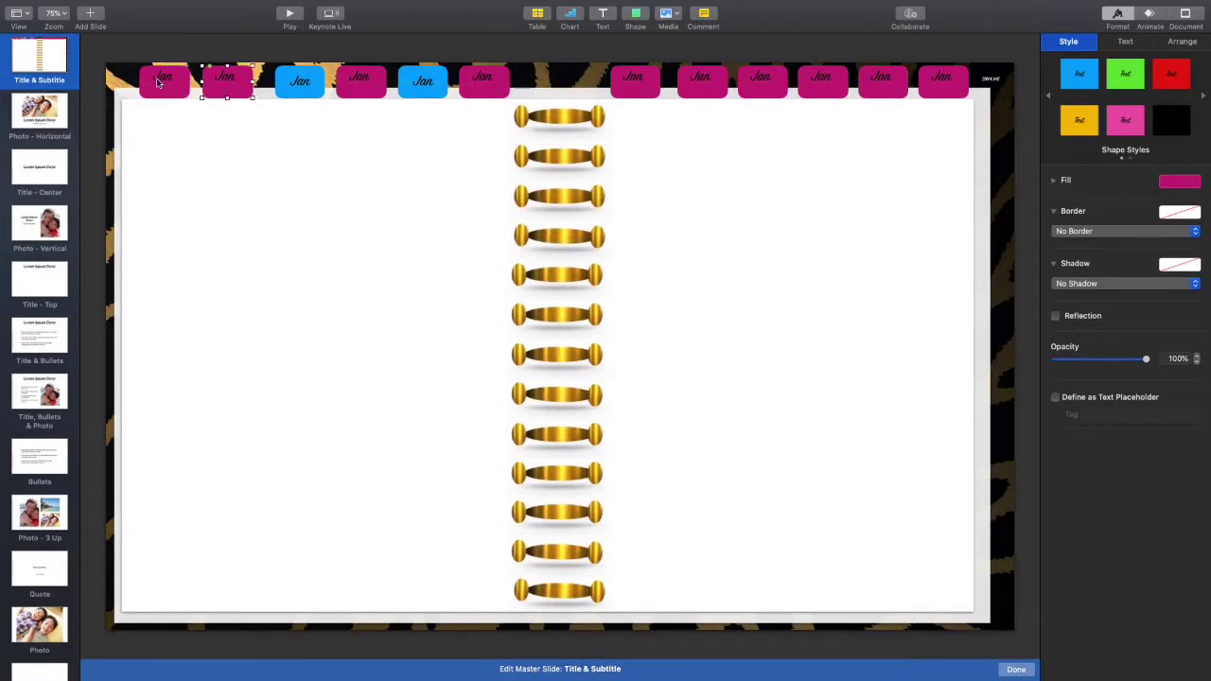
# Shift the third to sixth tabs above the left page so that all six are evenly spaced
pyautogui.moveTo(290, 92); pyautogui.dragTo(340, 86)
pyautogui.moveTo(427, 85); pyautogui.dragTo(407, 90)
pyautogui.moveTo(485, 88); pyautogui.dragTo(472, 90)
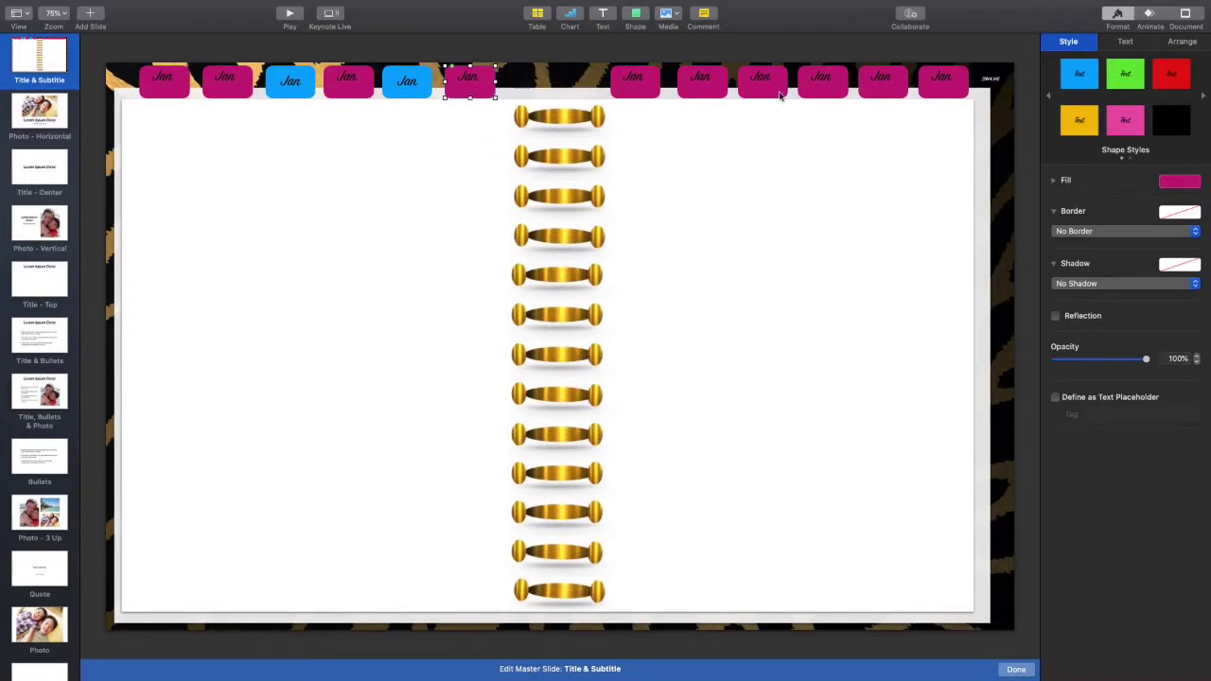
# Fill the two blue tabs, third and fifth in the row, with the magenta used on the other tabs
pyautogui.click(291, 82)
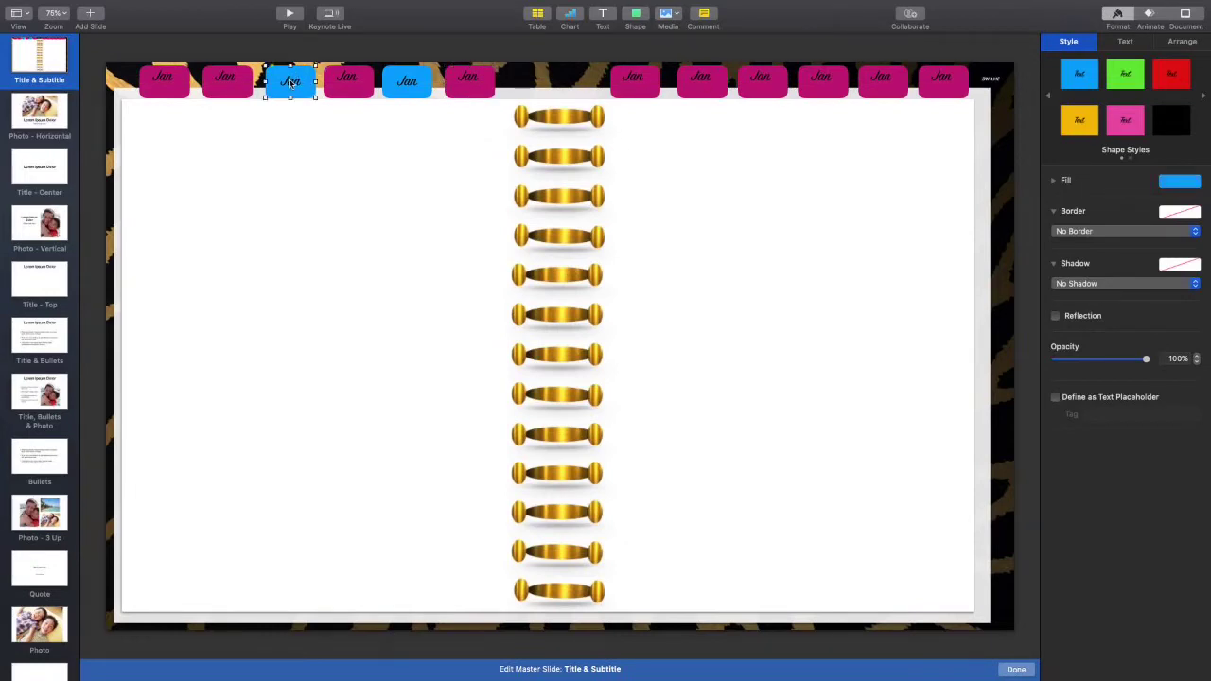
pyautogui.click(1179, 183)
pyautogui.click(1184, 271)
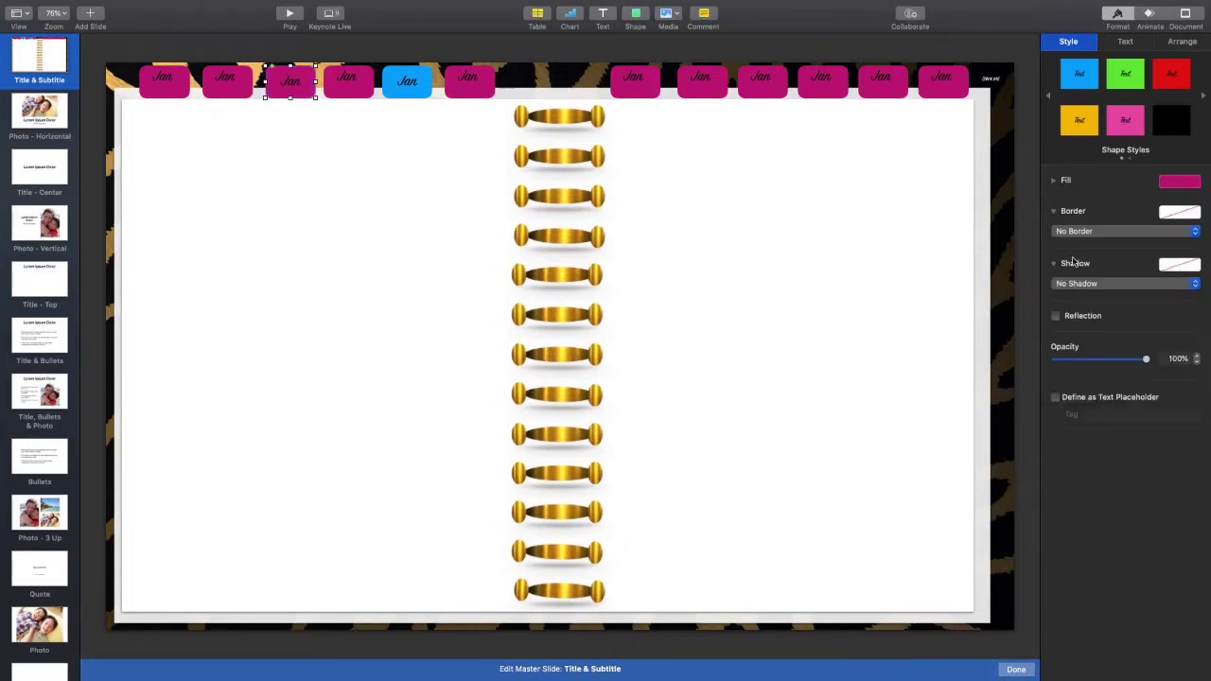
pyautogui.click(408, 79)
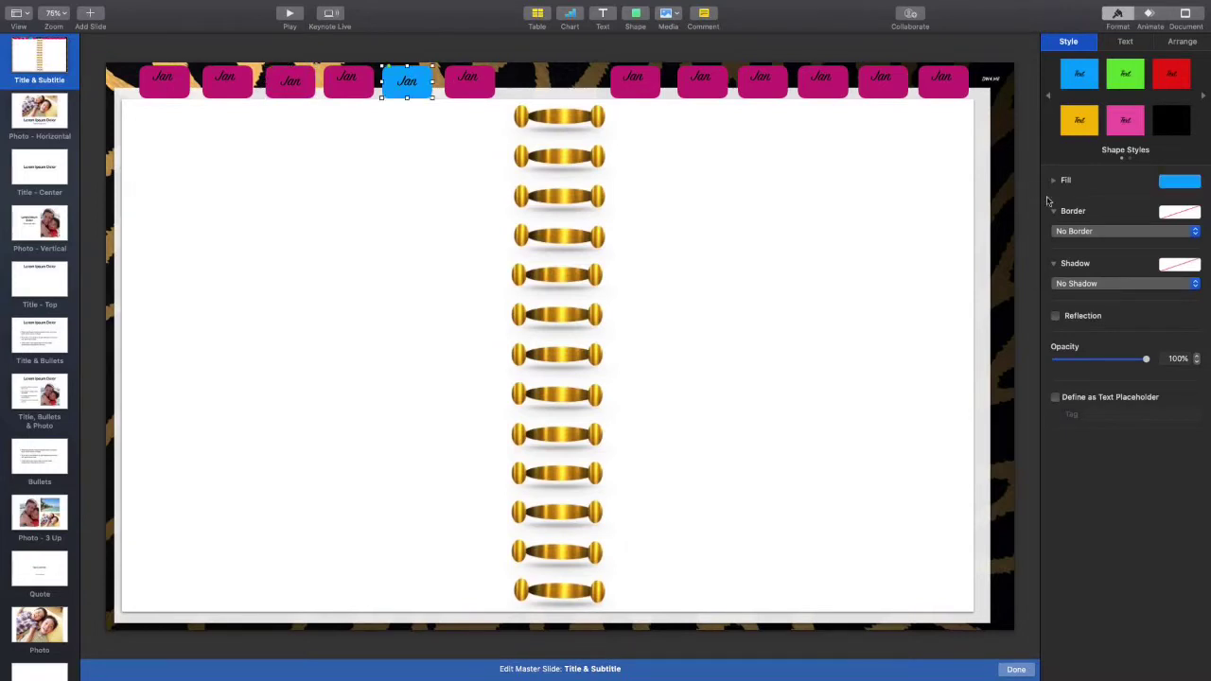
pyautogui.click(1169, 185)
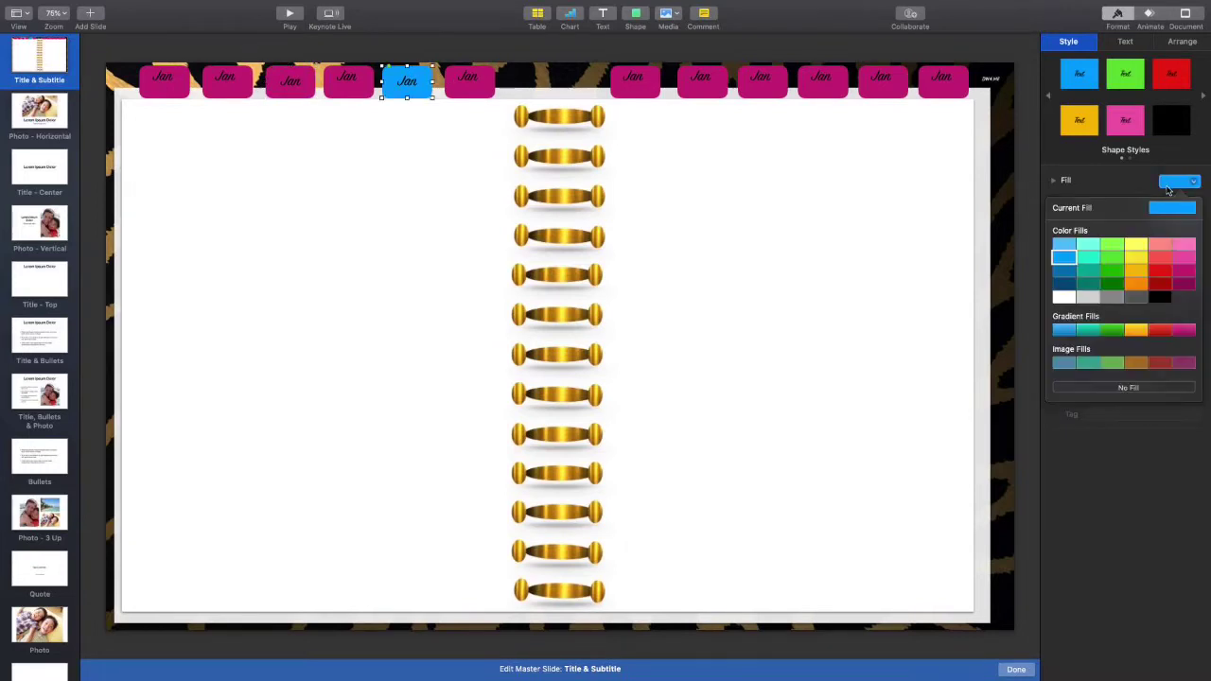
pyautogui.click(1184, 272)
# Align the text of the fifth and third tabs to the top of their shapes
pyautogui.doubleClick(414, 84)
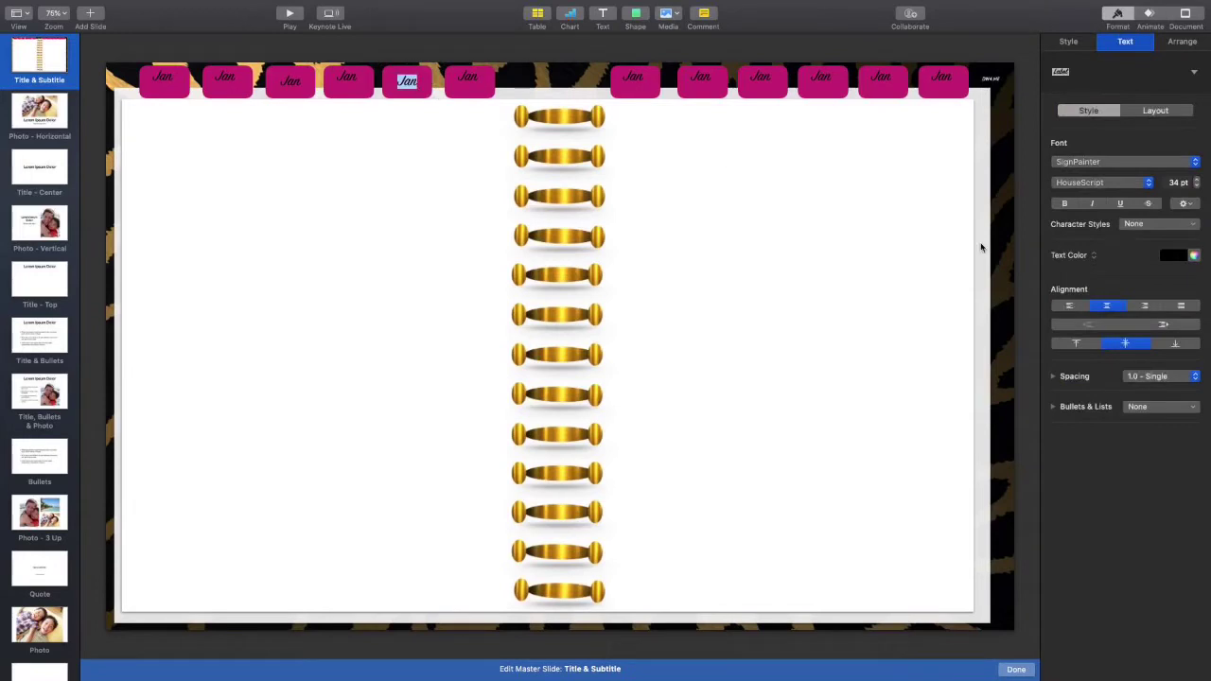
pyautogui.click(1076, 345)
pyautogui.click(290, 80)
pyautogui.doubleClick(293, 81)
pyautogui.click(1075, 344)
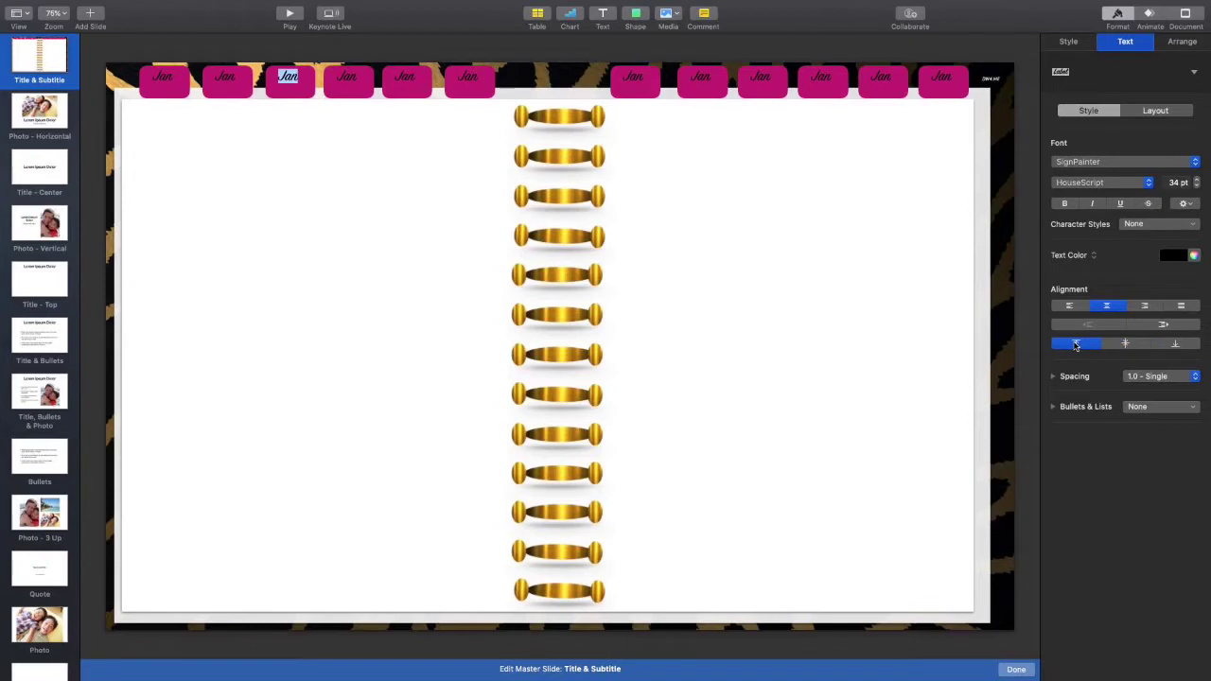
# Relabel the second to sixth tabs above the left page as Feb, Mar, Apr, May and Jun
pyautogui.click(236, 84)
pyautogui.doubleClick(233, 81)
pyautogui.write('Feb')
pyautogui.click(290, 84)
pyautogui.doubleClick(289, 78)
pyautogui.click(348, 84)
pyautogui.doubleClick(349, 79)
pyautogui.write('A')
pyautogui.doubleClick(410, 80)
pyautogui.write('May')
pyautogui.doubleClick(469, 79)
pyautogui.write('Jun')
# Relabel the first three tabs above the right page as Jul, Aug and Sep
pyautogui.click(633, 80)
pyautogui.doubleClick(633, 79)
pyautogui.write('Jul')
pyautogui.doubleClick(697, 79)
pyautogui.write('A')
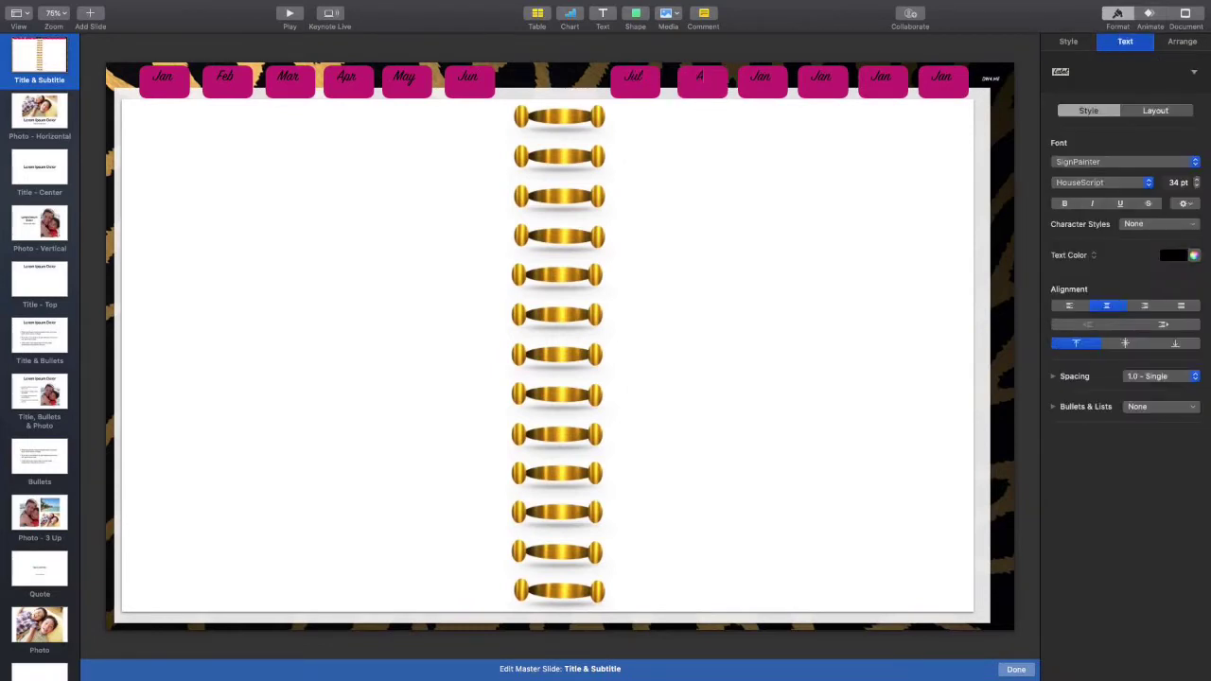
pyautogui.write('ug')
pyautogui.click(761, 77)
pyautogui.doubleClick(762, 77)
pyautogui.write('Sep')
pyautogui.press('BackSpace')
pyautogui.press('BackSpace')
pyautogui.press('BackSpace')
pyautogui.write('Sep')
# Relabel the last three tabs above the right page as Oct, Nov and Dec
pyautogui.click(821, 78)
pyautogui.doubleClick(821, 77)
pyautogui.write('Oct')
pyautogui.click(881, 79)
pyautogui.doubleClick(881, 79)
pyautogui.write('Nov')
pyautogui.click(942, 78)
pyautogui.doubleClick(942, 77)
pyautogui.write('Dec')
pyautogui.click(902, 130)
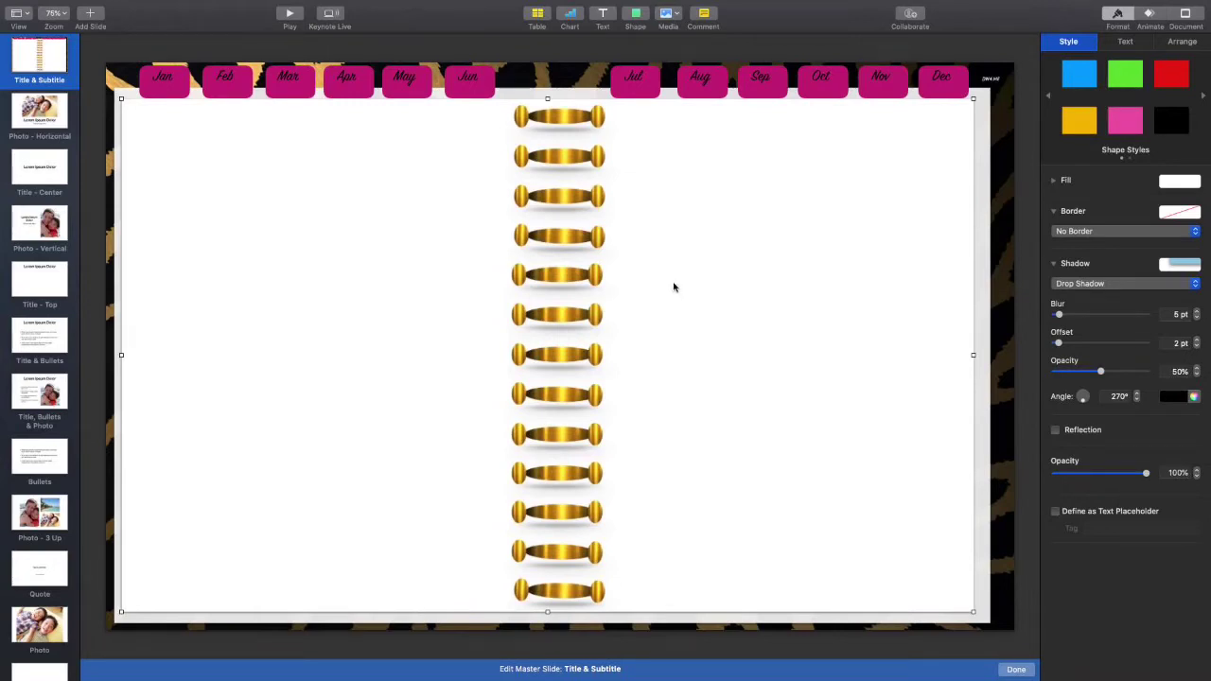
# Send the Jan tab backward until it sits behind the white pages but in front of the patterned background
pyautogui.click(164, 91)
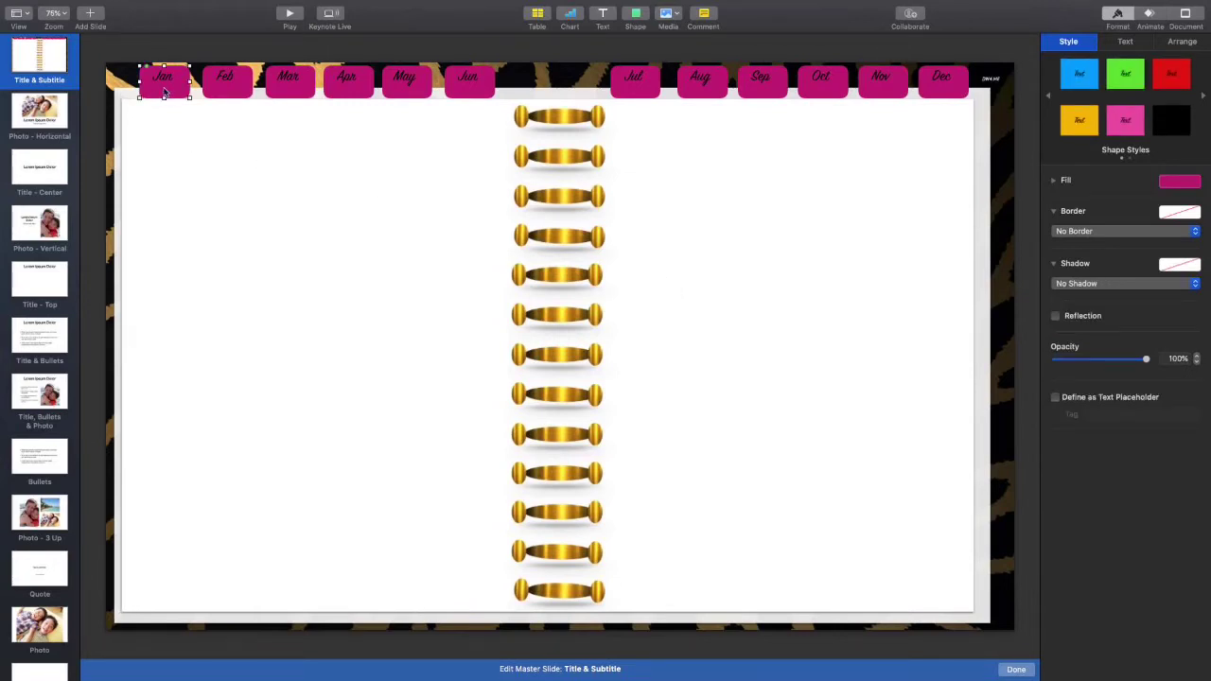
pyautogui.scroll(-1, 168, 91)
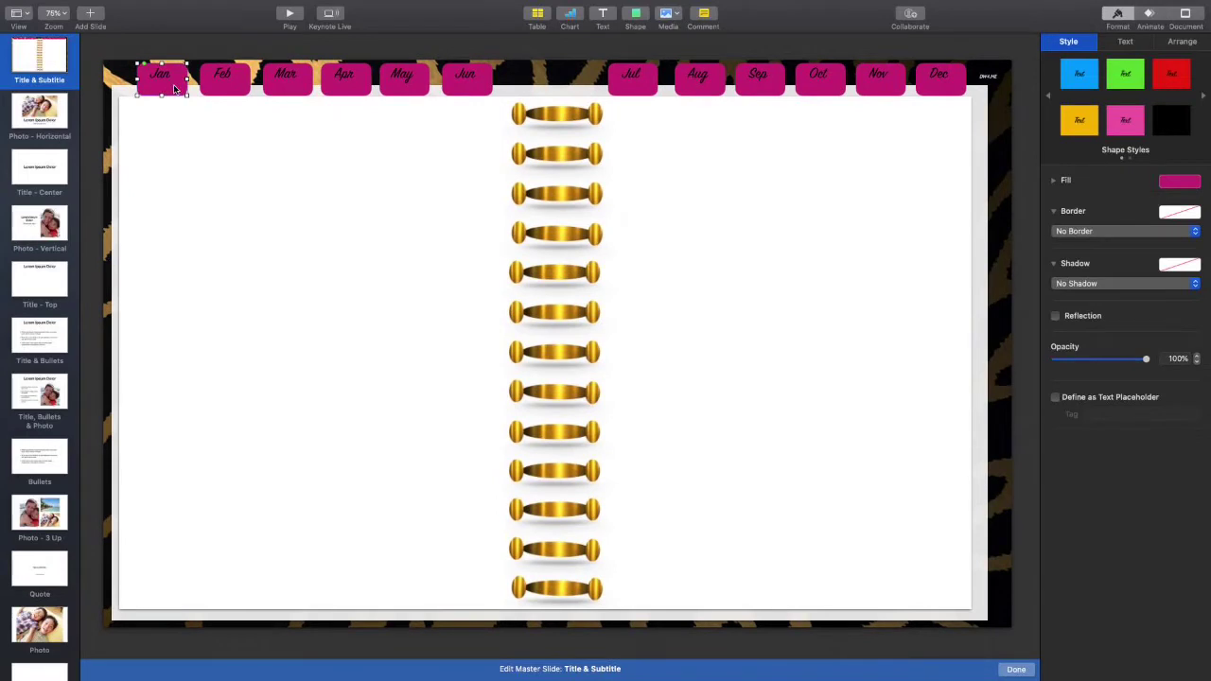
pyautogui.scroll(1, 174, 89)
pyautogui.scroll(-1, 175, 88)
pyautogui.hscroll(1, 182, 86)
pyautogui.hscroll(-1, 181, 86)
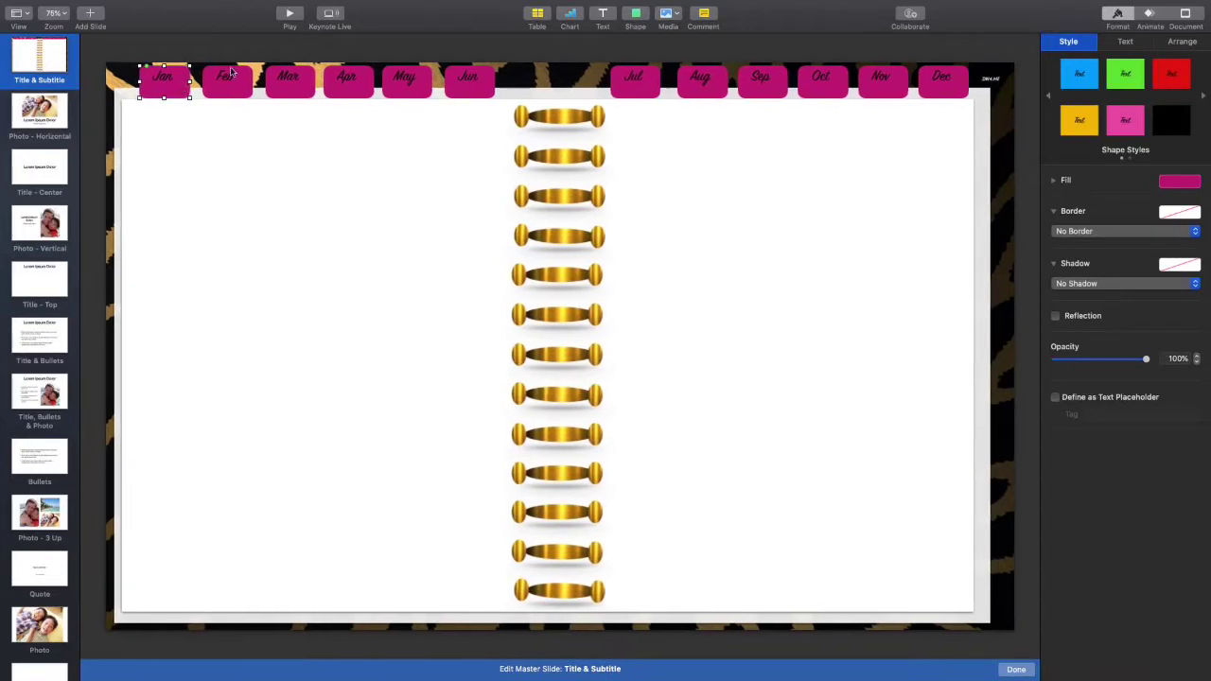
pyautogui.click(1180, 43)
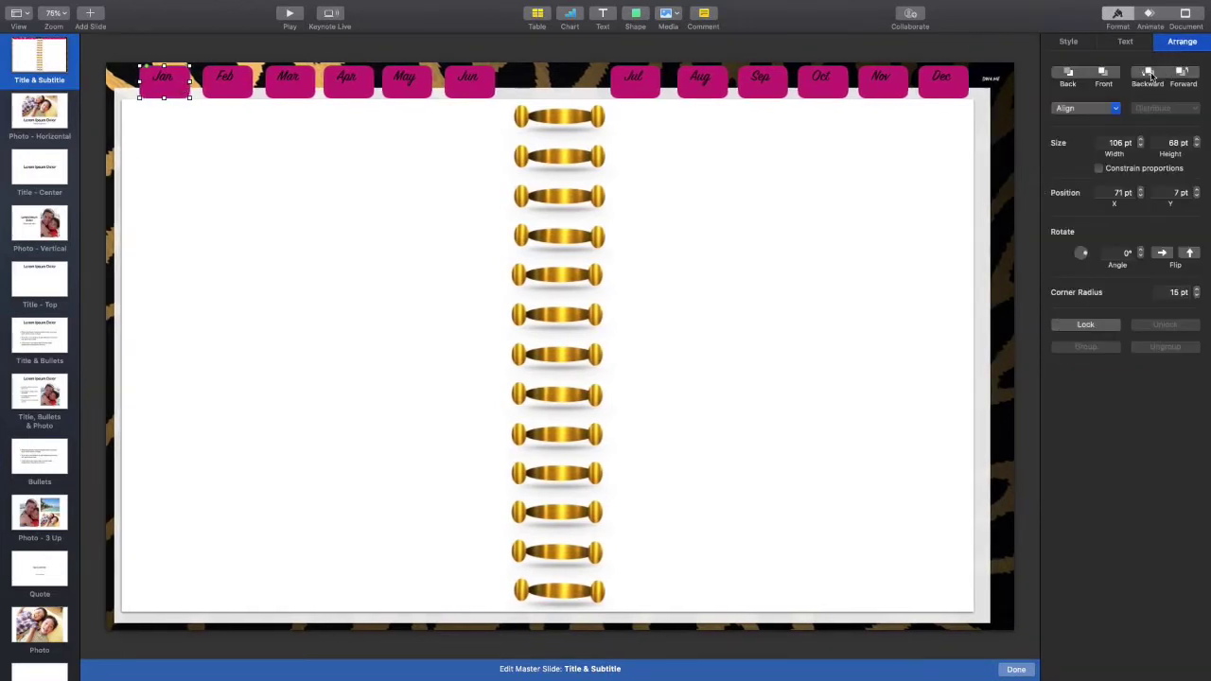
pyautogui.click(1147, 74)
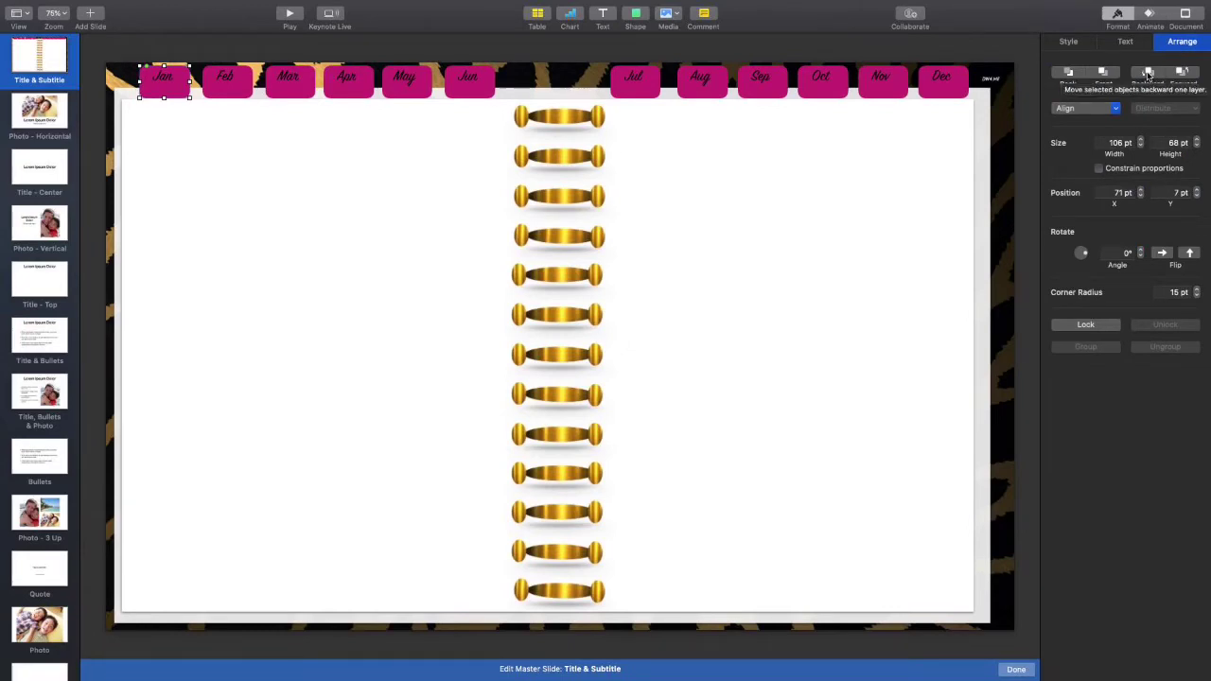
pyautogui.click(1147, 73)
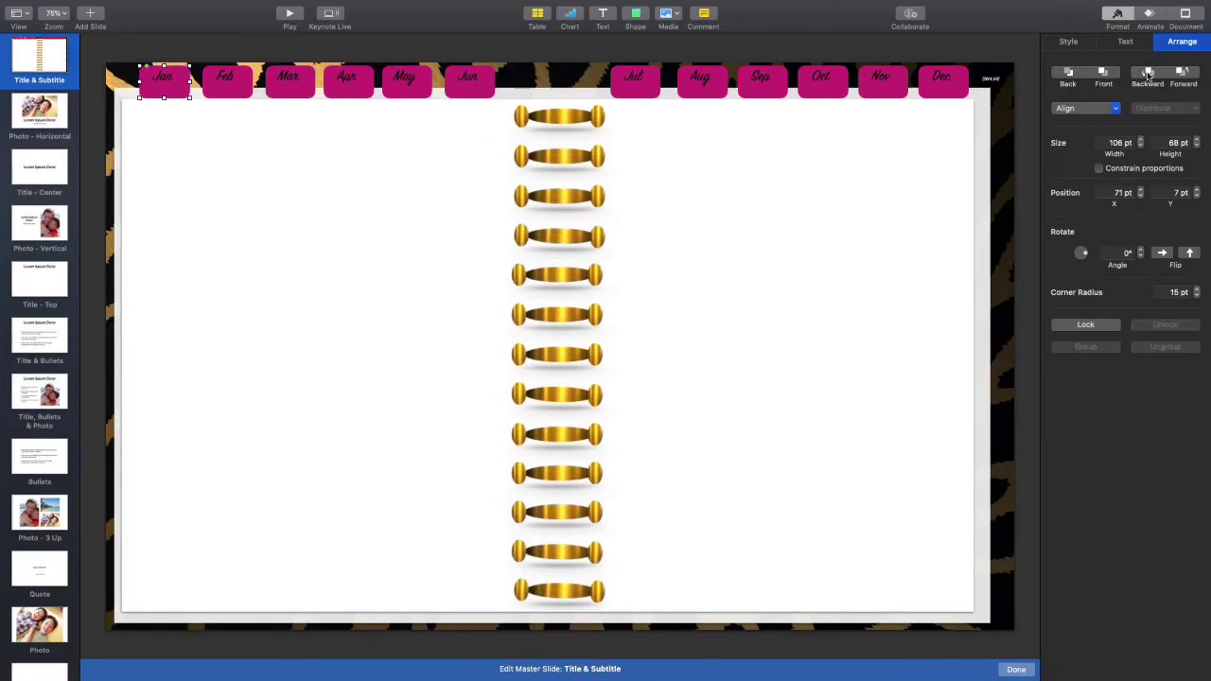
pyautogui.click(1147, 74)
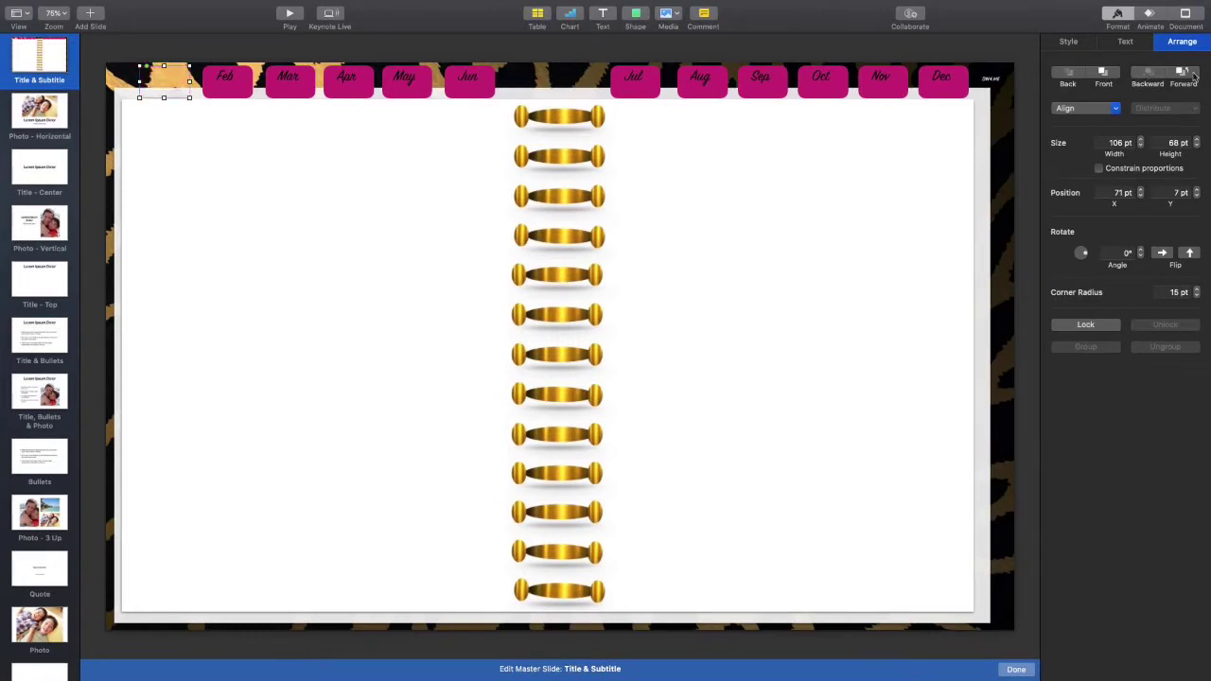
pyautogui.click(1181, 73)
# Send the Feb tab backward layer by layer until it is tucked behind the white pages
pyautogui.click(227, 79)
pyautogui.click(1147, 74)
pyautogui.click(1147, 73)
pyautogui.click(1148, 74)
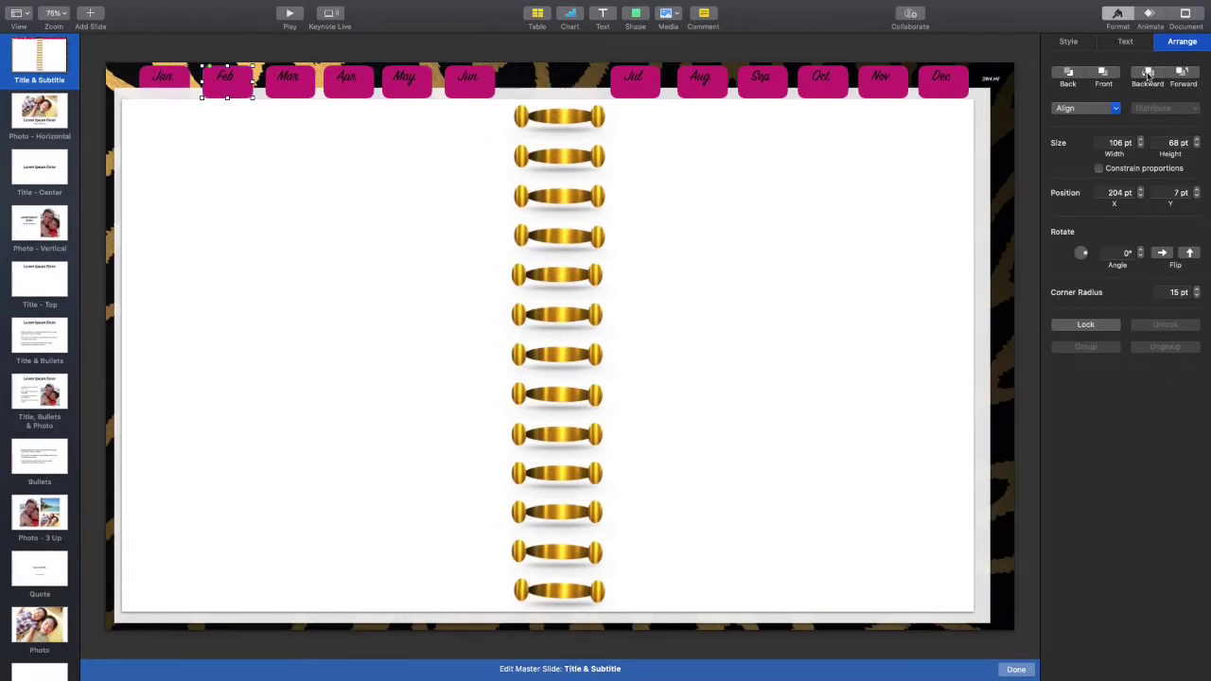
pyautogui.click(1148, 73)
pyautogui.click(1147, 74)
pyautogui.click(1148, 74)
# Send the remaining tabs, Mar through Dec, backward so they sit behind the white pages
pyautogui.click(287, 76)
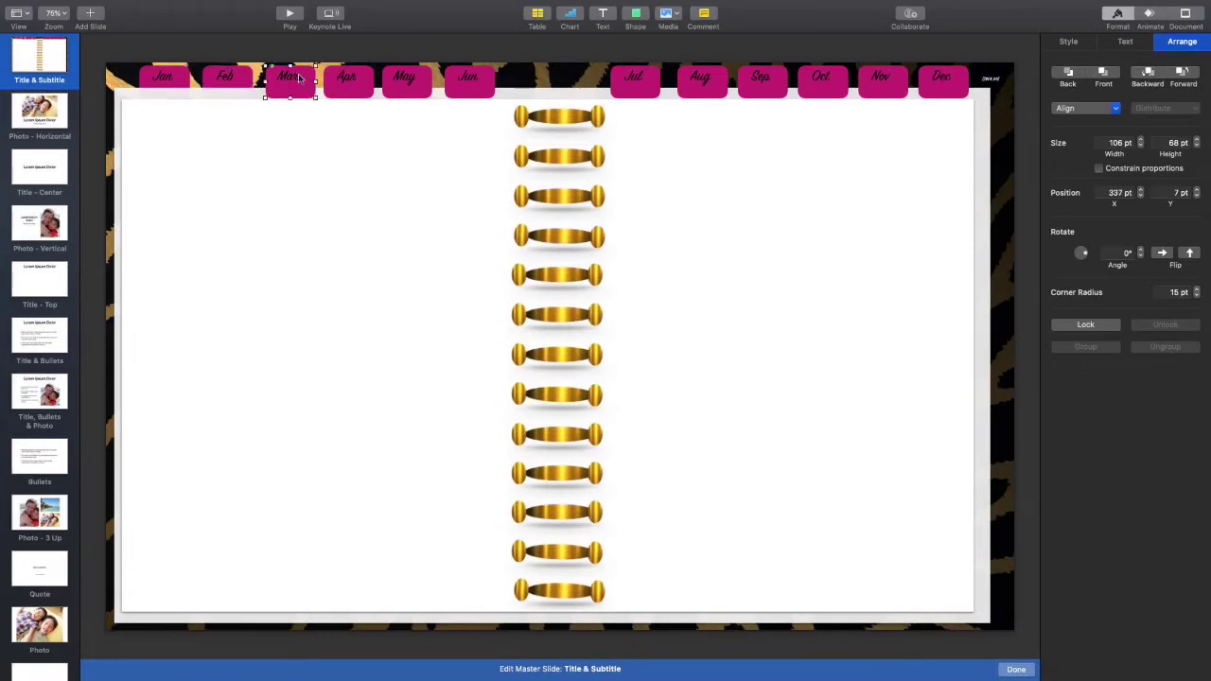
pyautogui.click(1147, 74)
pyautogui.click(941, 76)
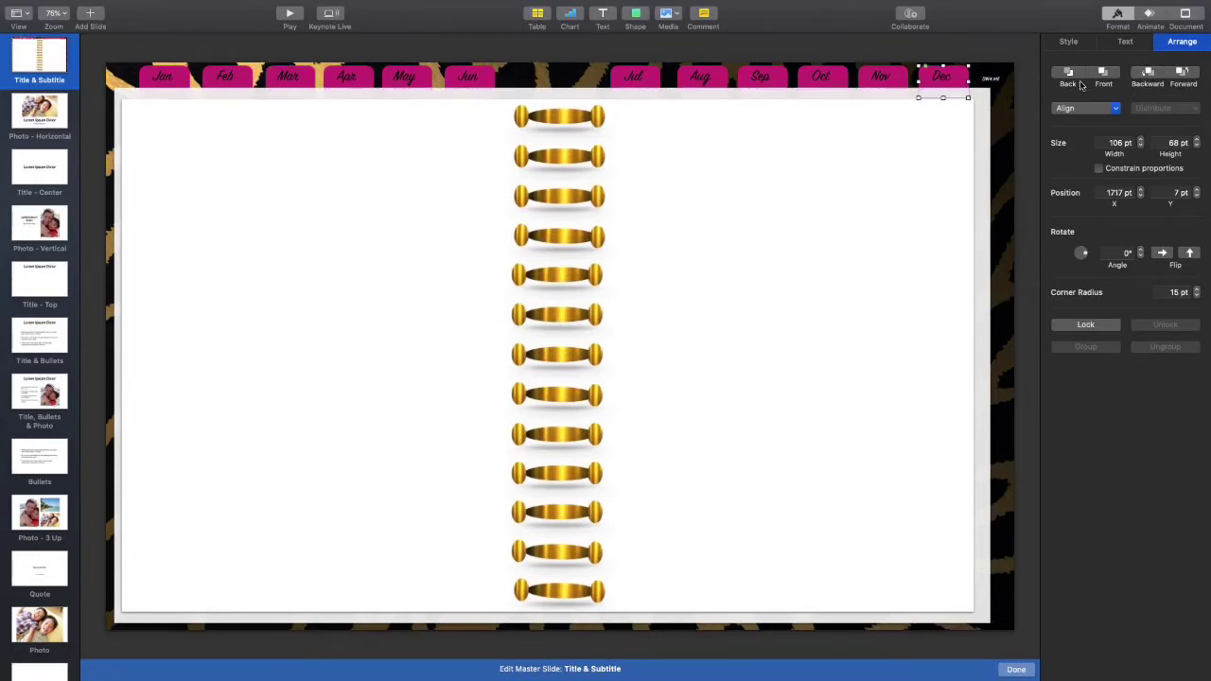
pyautogui.click(243, 141)
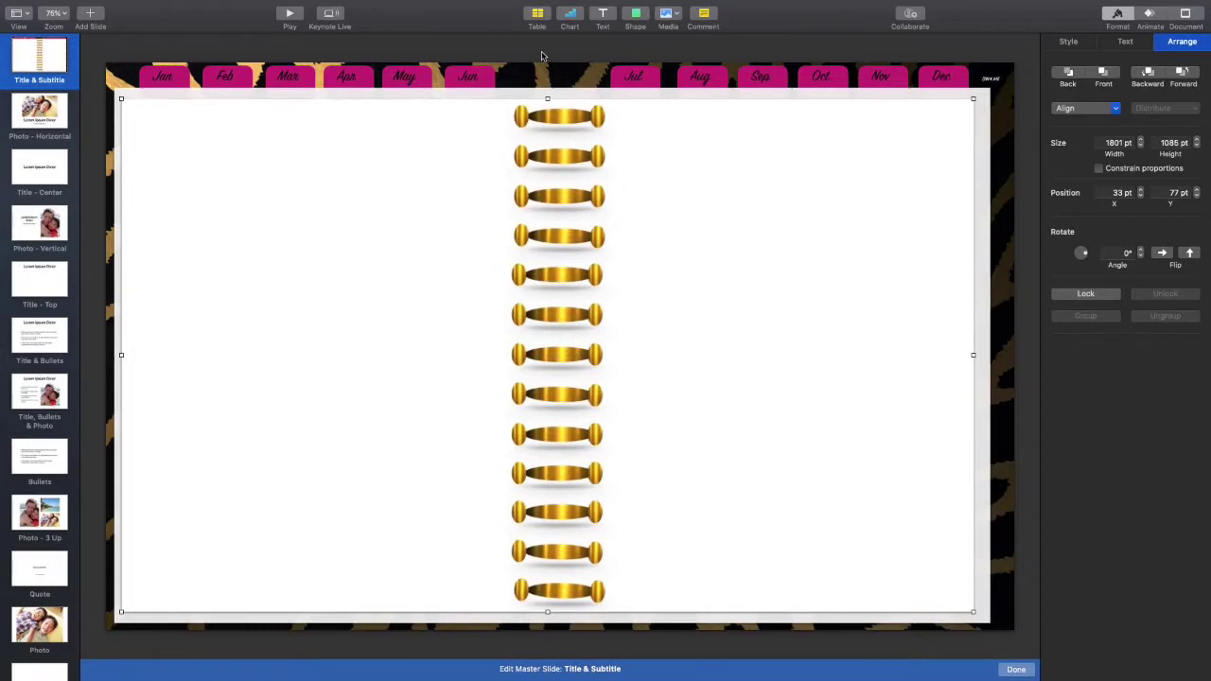
# Browse the table styles and insert a plain table without headers from the first style set
pyautogui.click(538, 15)
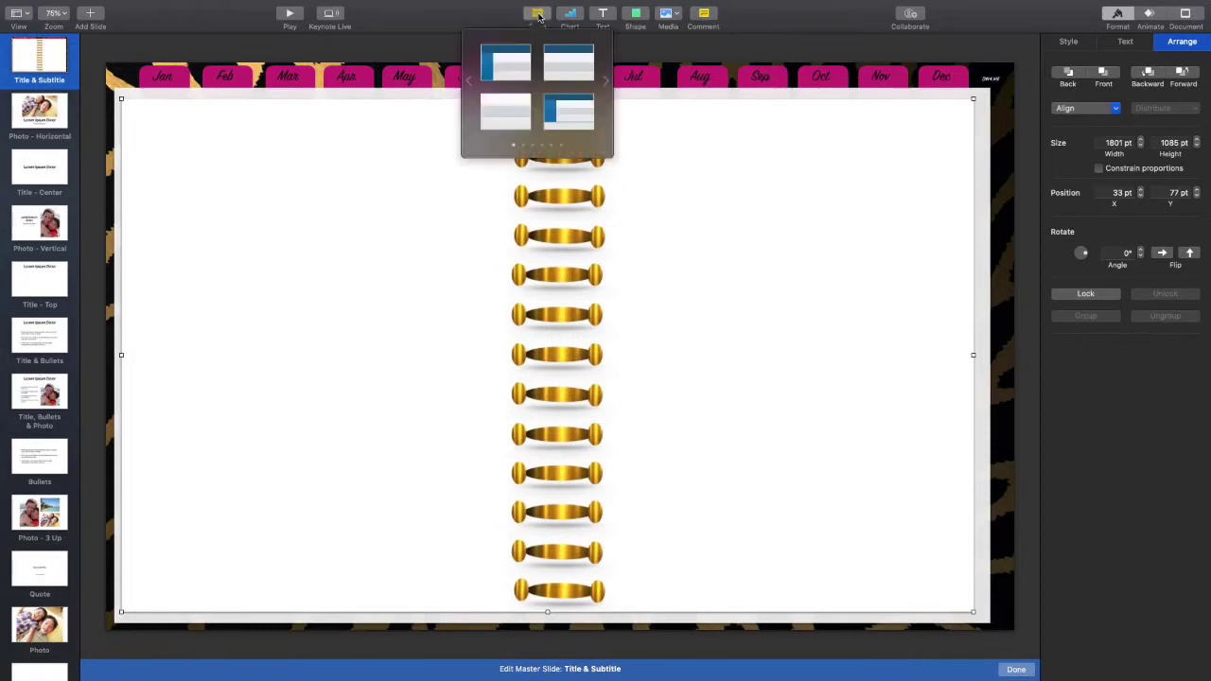
pyautogui.click(606, 80)
pyautogui.click(606, 82)
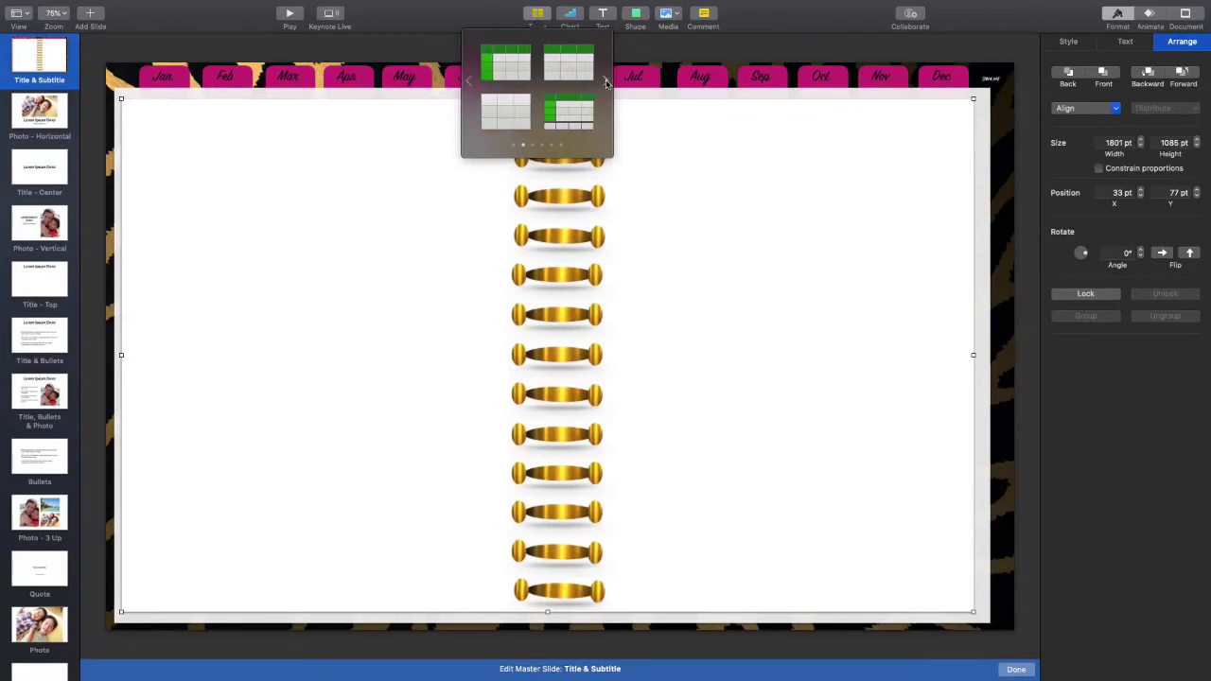
pyautogui.click(607, 83)
pyautogui.click(606, 83)
pyautogui.click(606, 83)
pyautogui.click(606, 83)
pyautogui.click(607, 83)
pyautogui.click(607, 83)
pyautogui.click(606, 83)
pyautogui.click(606, 83)
pyautogui.click(606, 84)
pyautogui.click(606, 83)
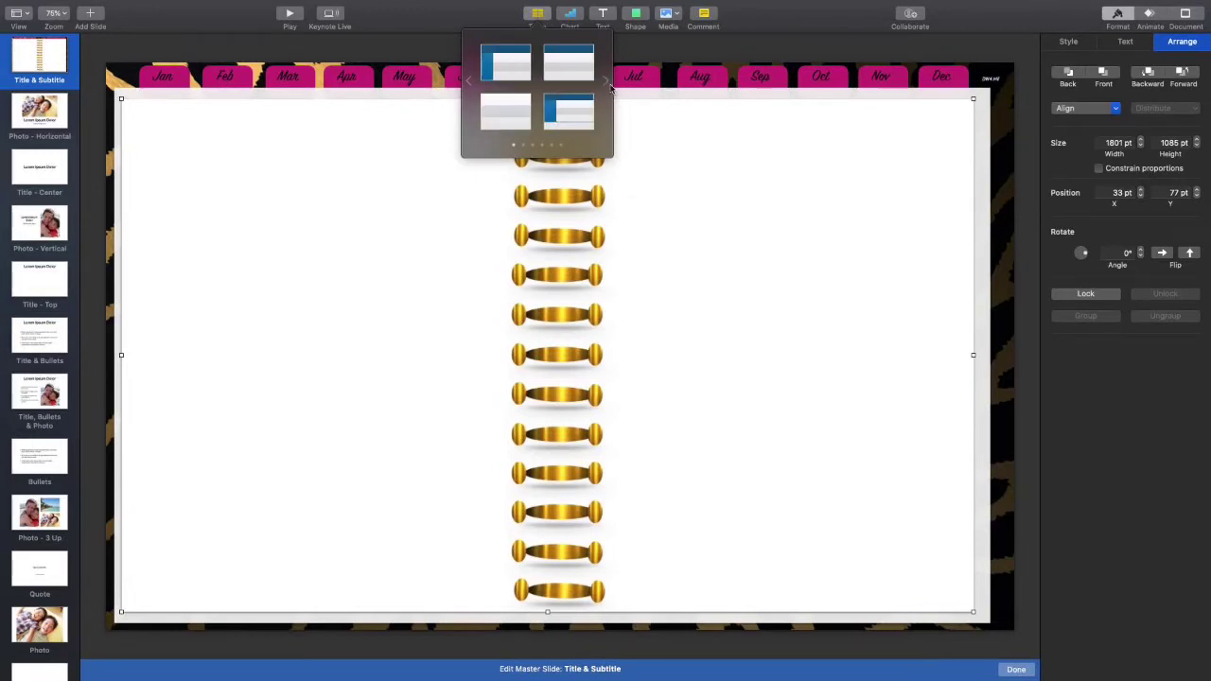
pyautogui.click(606, 81)
pyautogui.click(503, 116)
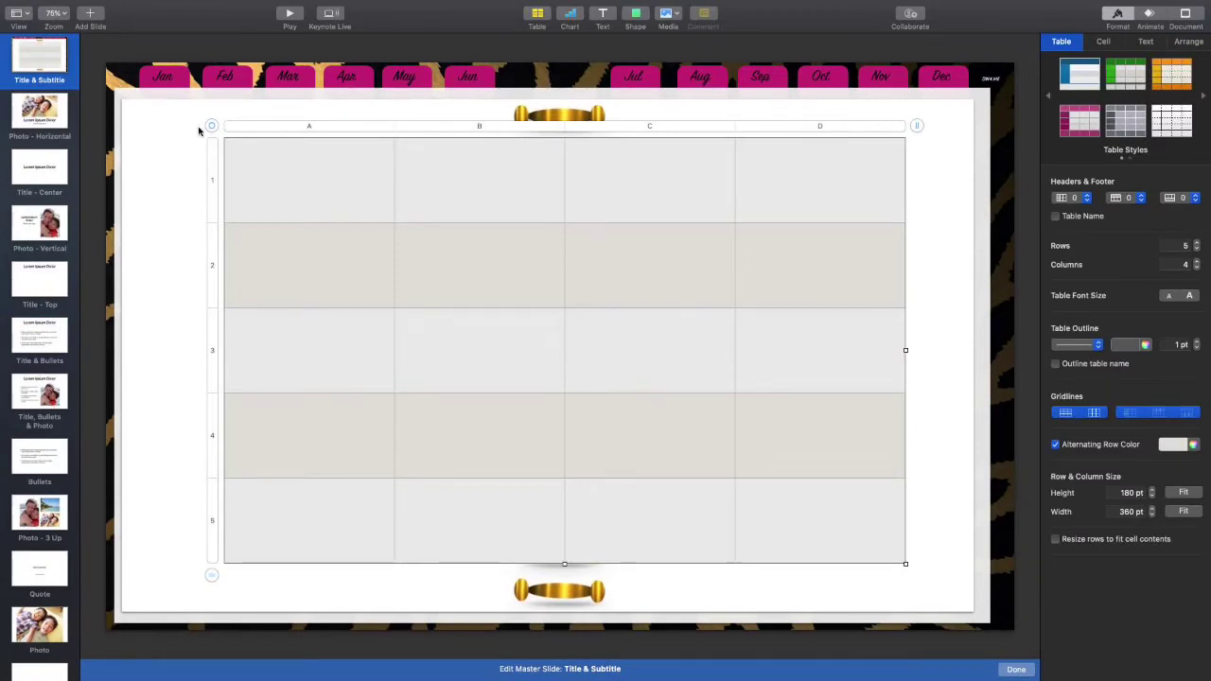
# Move the table slightly down the slide and set its number of columns to 7
pyautogui.moveTo(212, 124); pyautogui.dragTo(203, 159)
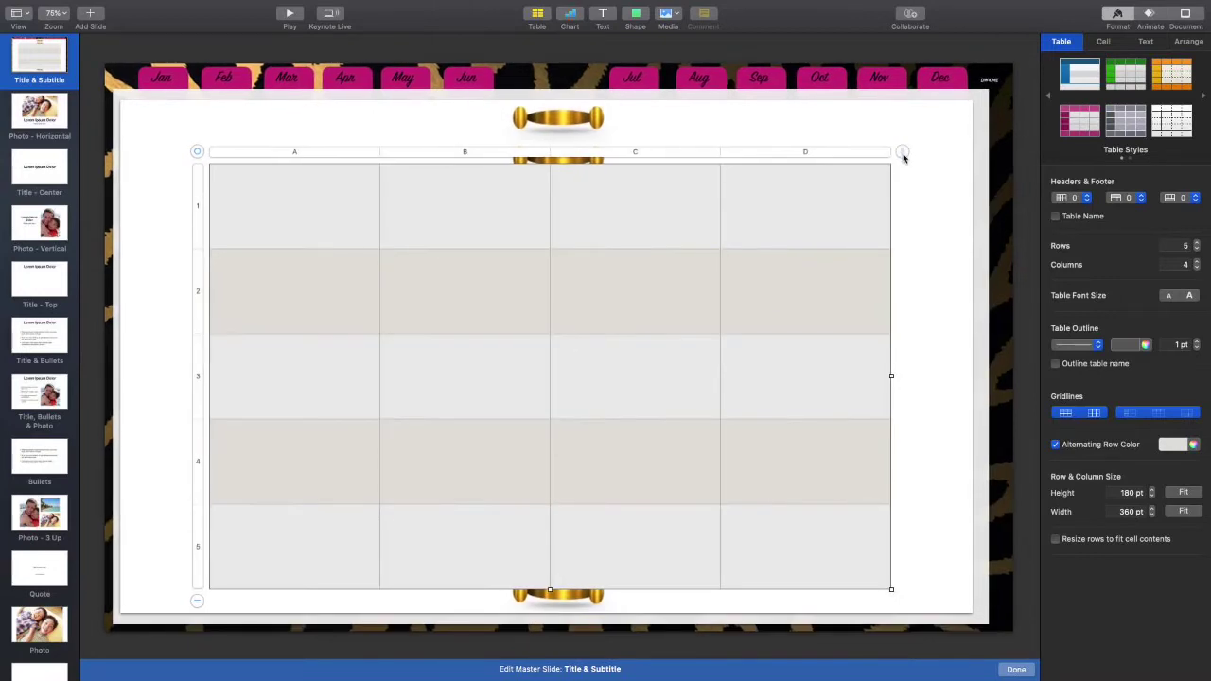
pyautogui.click(902, 156)
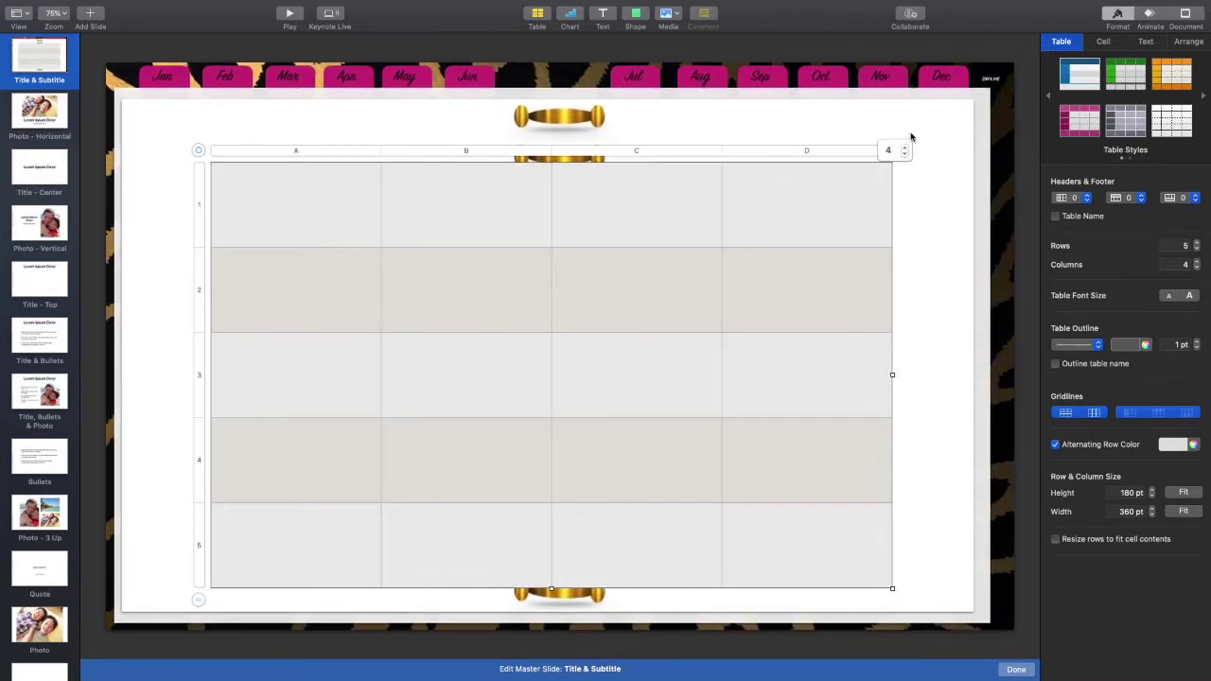
pyautogui.click(904, 151)
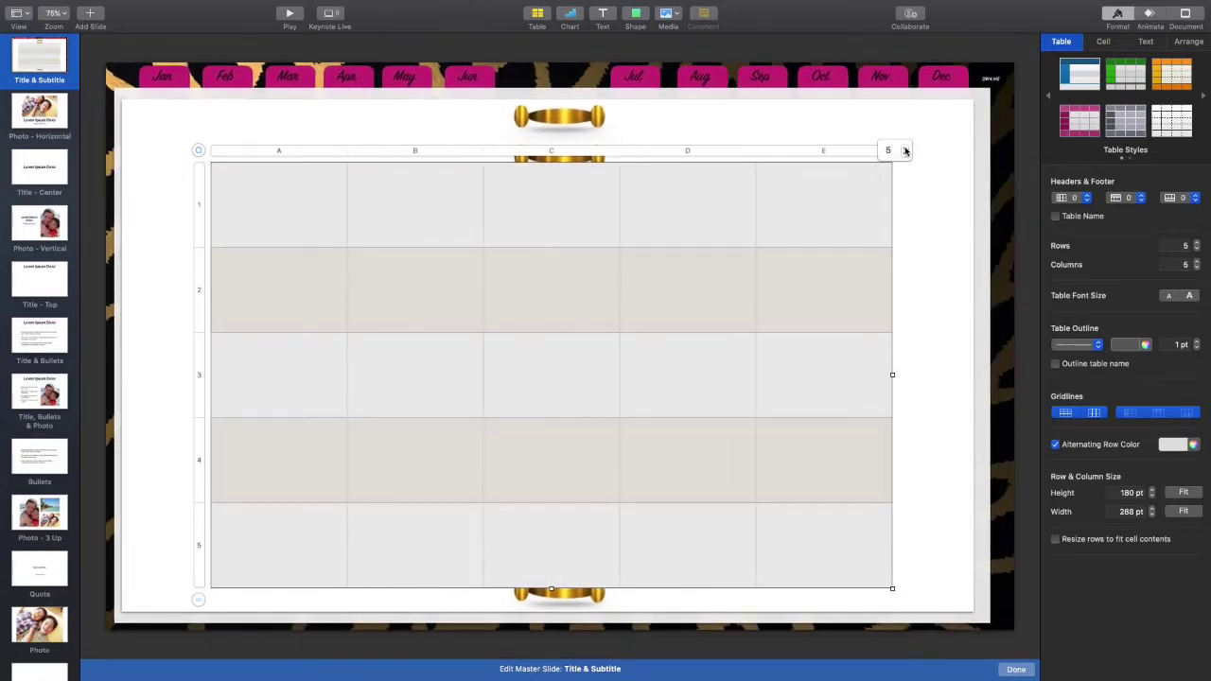
pyautogui.click(904, 150)
pyautogui.click(904, 150)
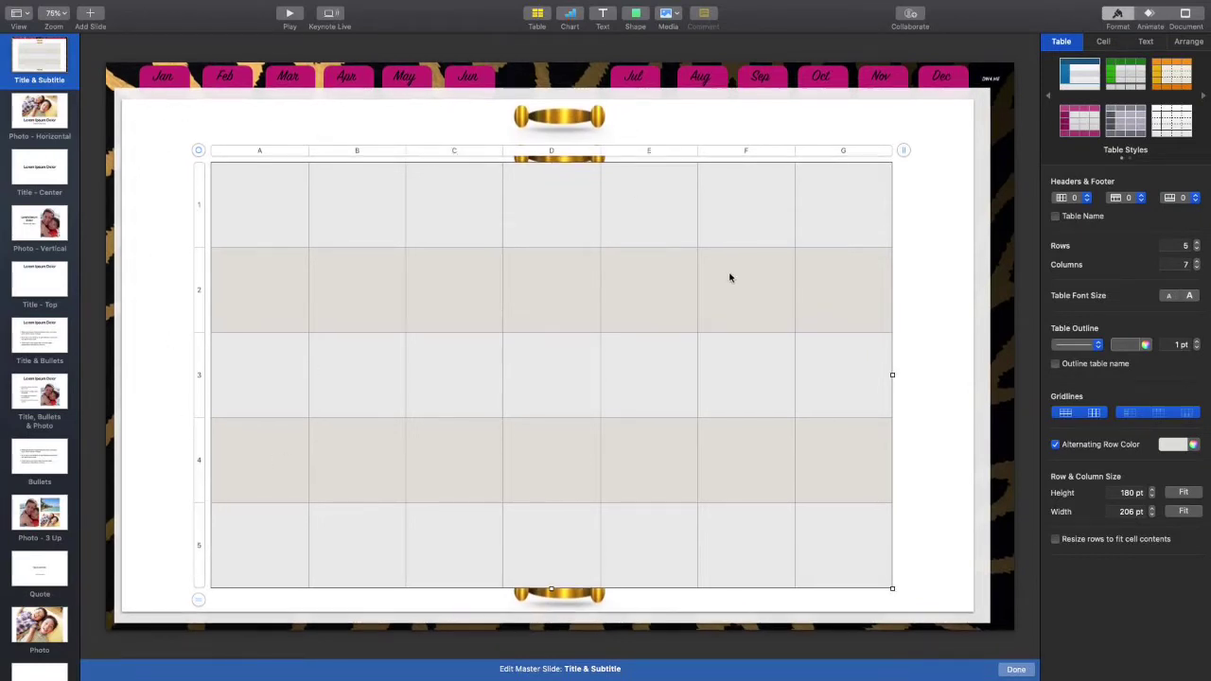
# Shrink the table and fit it onto the right page beside the binder rings
pyautogui.moveTo(891, 587); pyautogui.dragTo(608, 538)
pyautogui.moveTo(550, 435); pyautogui.dragTo(928, 460)
pyautogui.moveTo(1007, 566); pyautogui.dragTo(970, 605)
pyautogui.moveTo(810, 425); pyautogui.dragTo(810, 425)
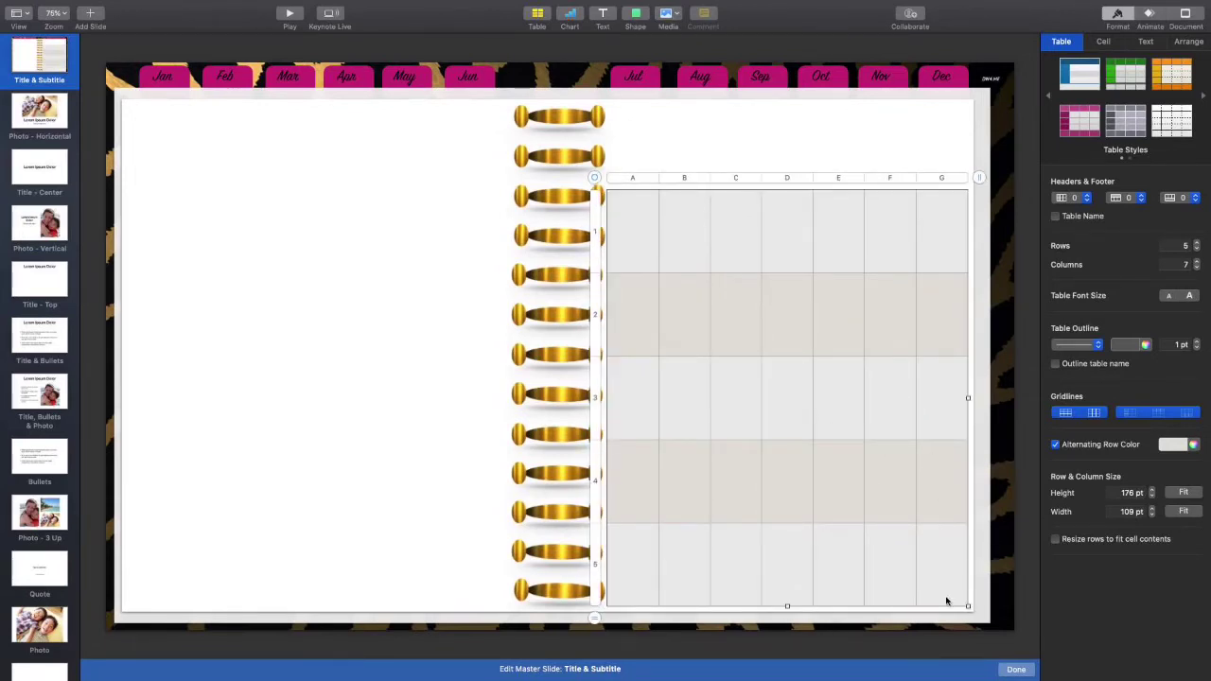
# Resize the table to about 767 by 734 pt and place it at the lower edge of the right page
pyautogui.moveTo(786, 605); pyautogui.dragTo(774, 537)
pyautogui.moveTo(794, 483); pyautogui.dragTo(815, 516)
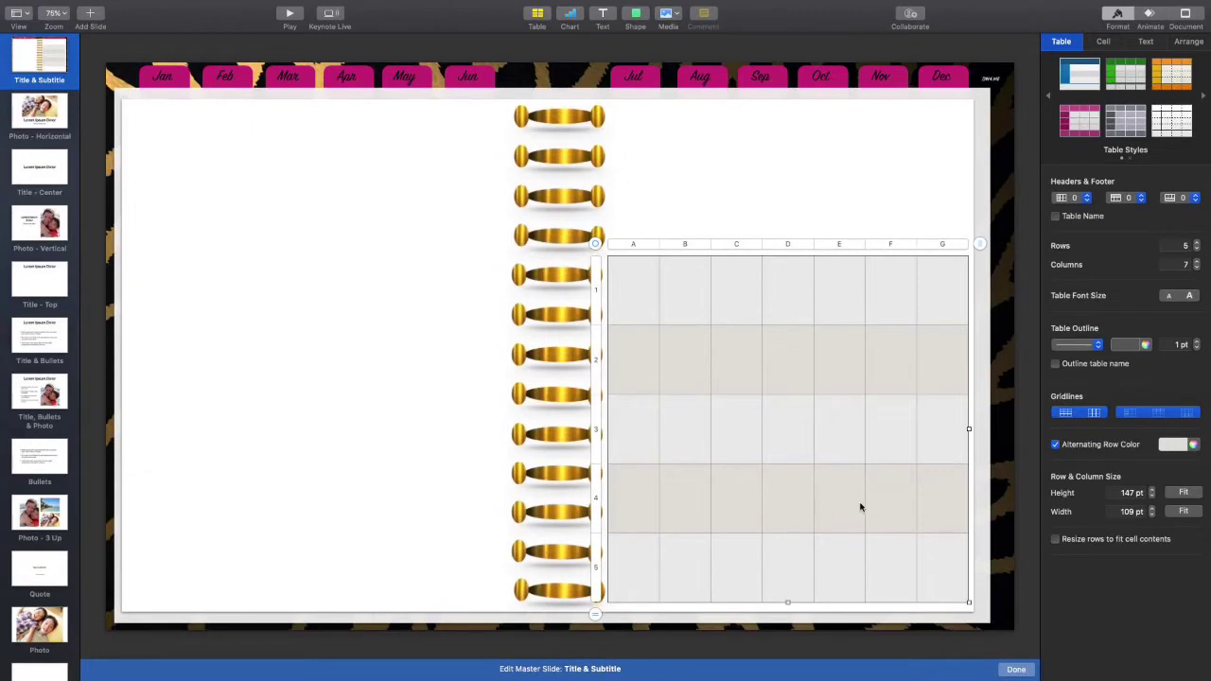
pyautogui.moveTo(969, 429); pyautogui.dragTo(971, 428)
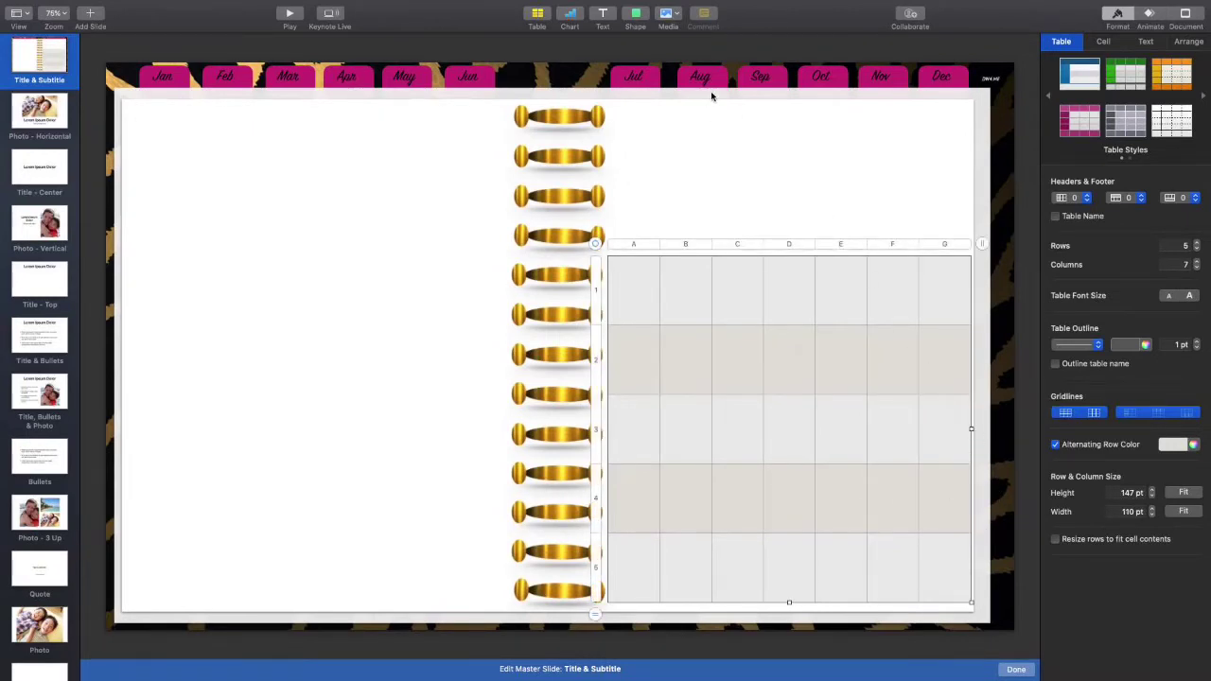
# Set the calendar table's outline and alternating row color to the dark pink that matches the month tabs
pyautogui.click(701, 156)
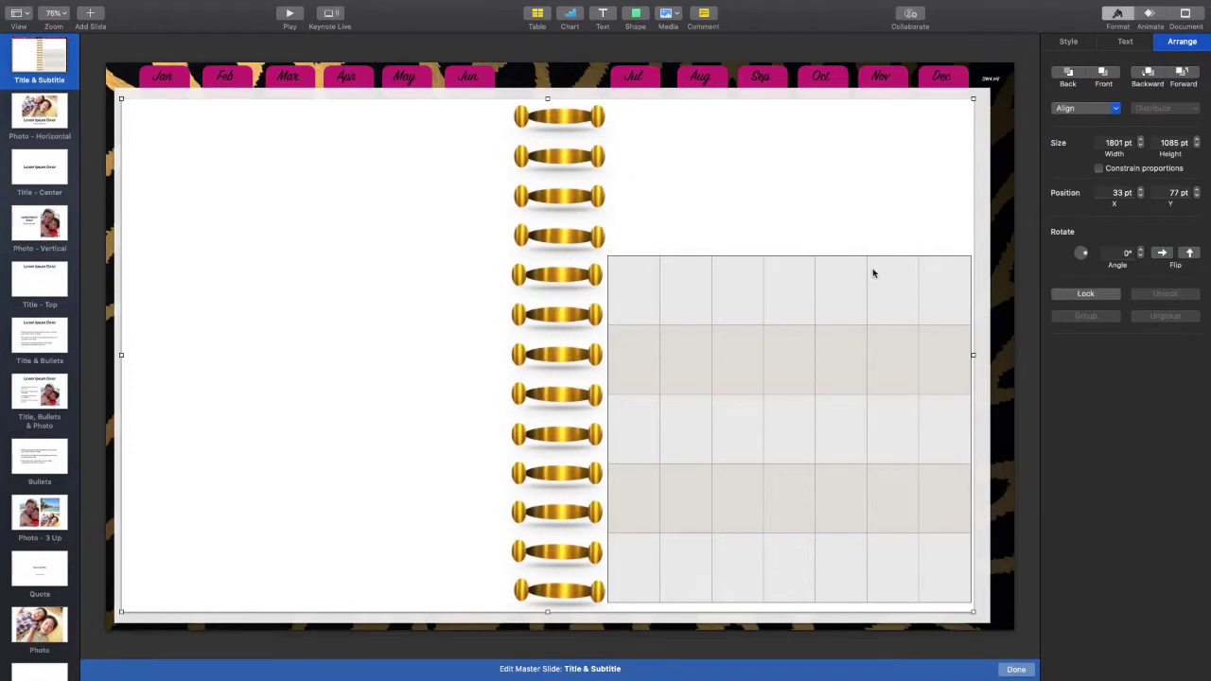
pyautogui.click(838, 331)
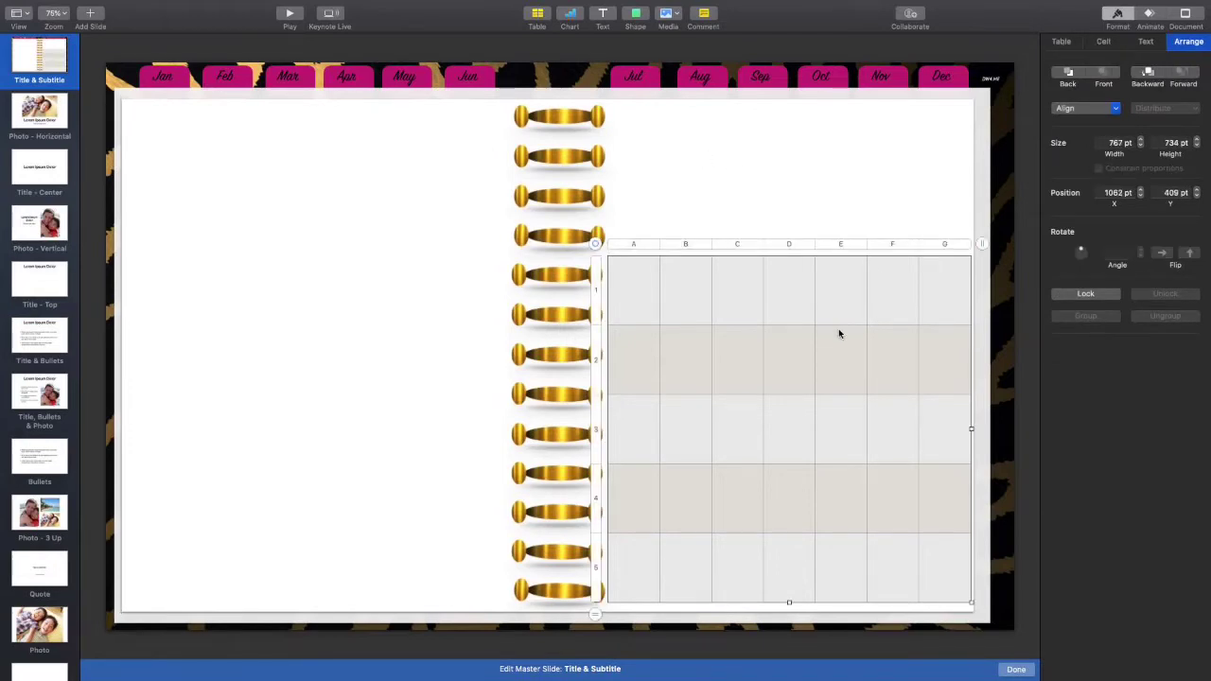
pyautogui.click(1062, 42)
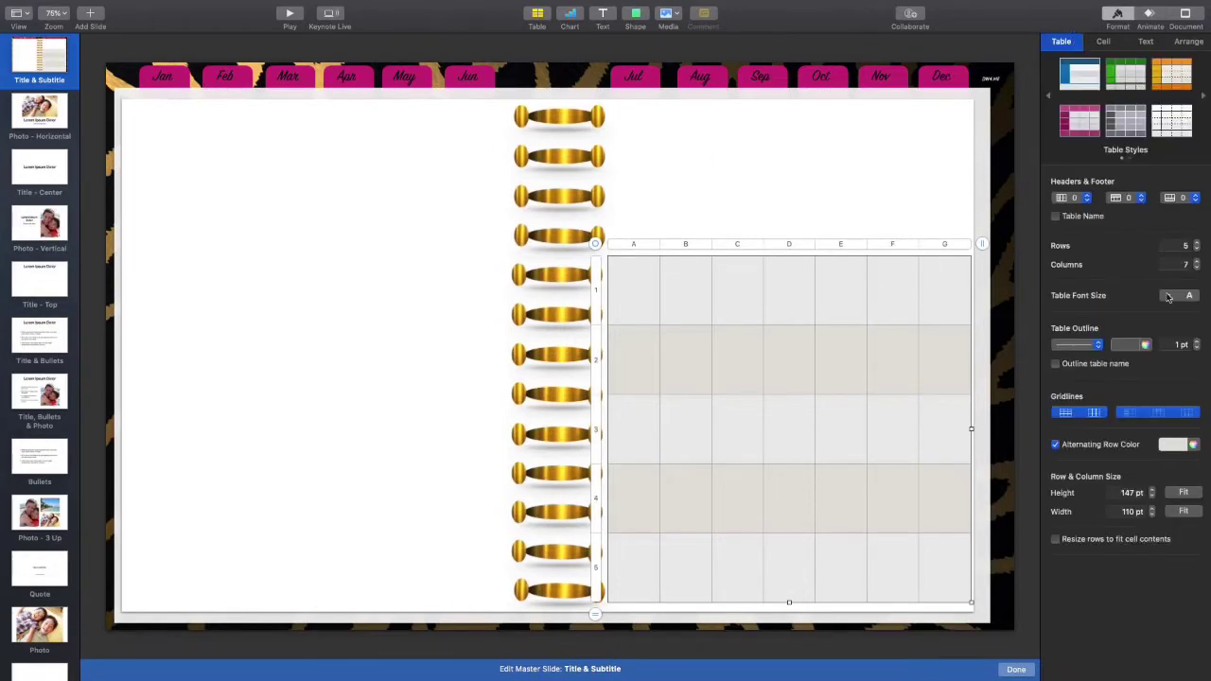
pyautogui.click(1143, 345)
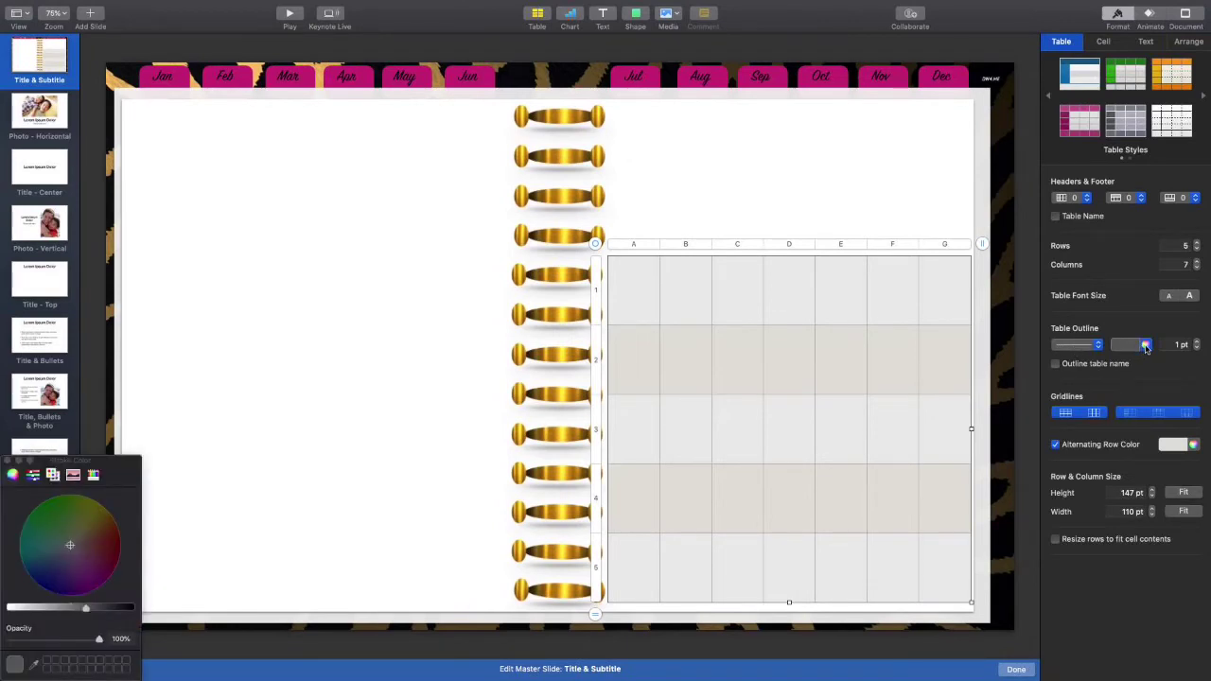
pyautogui.click(1123, 346)
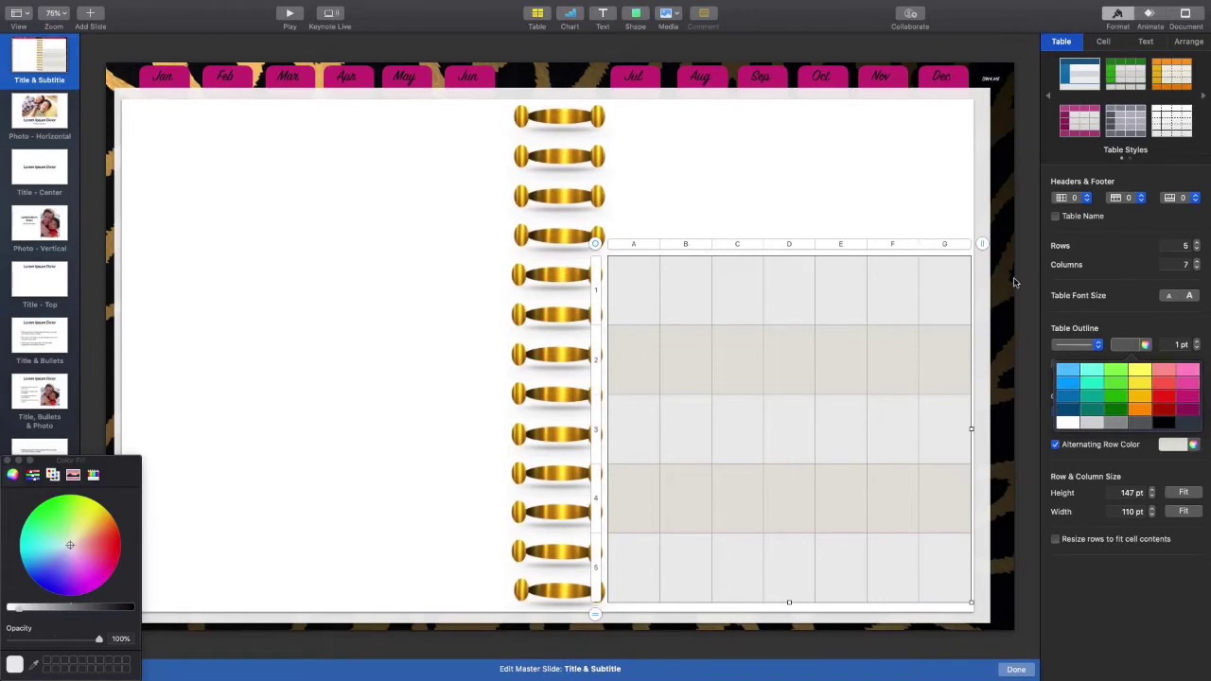
pyautogui.click(1188, 396)
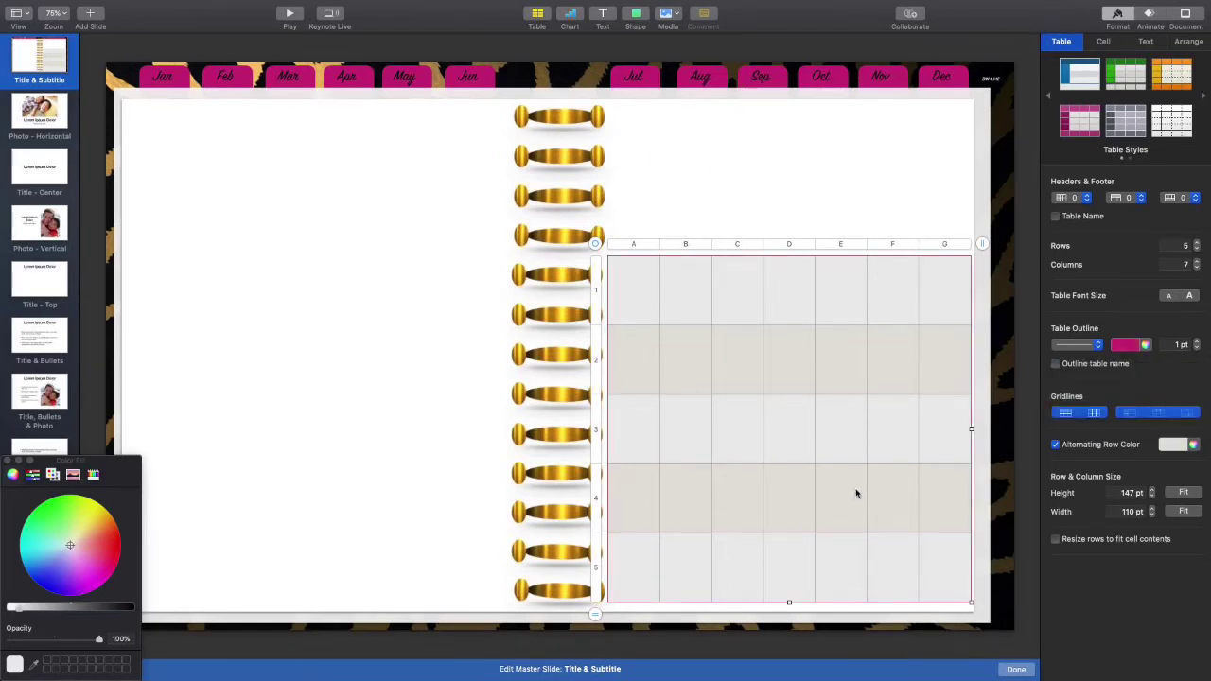
pyautogui.click(1180, 445)
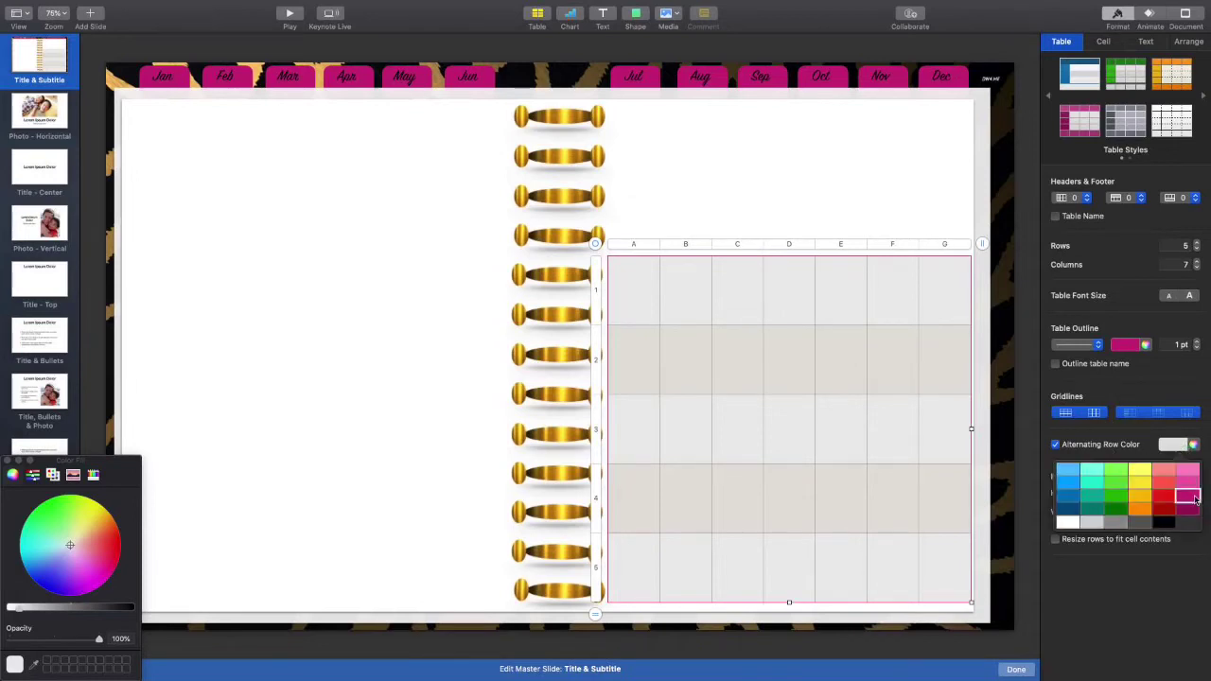
pyautogui.click(1184, 496)
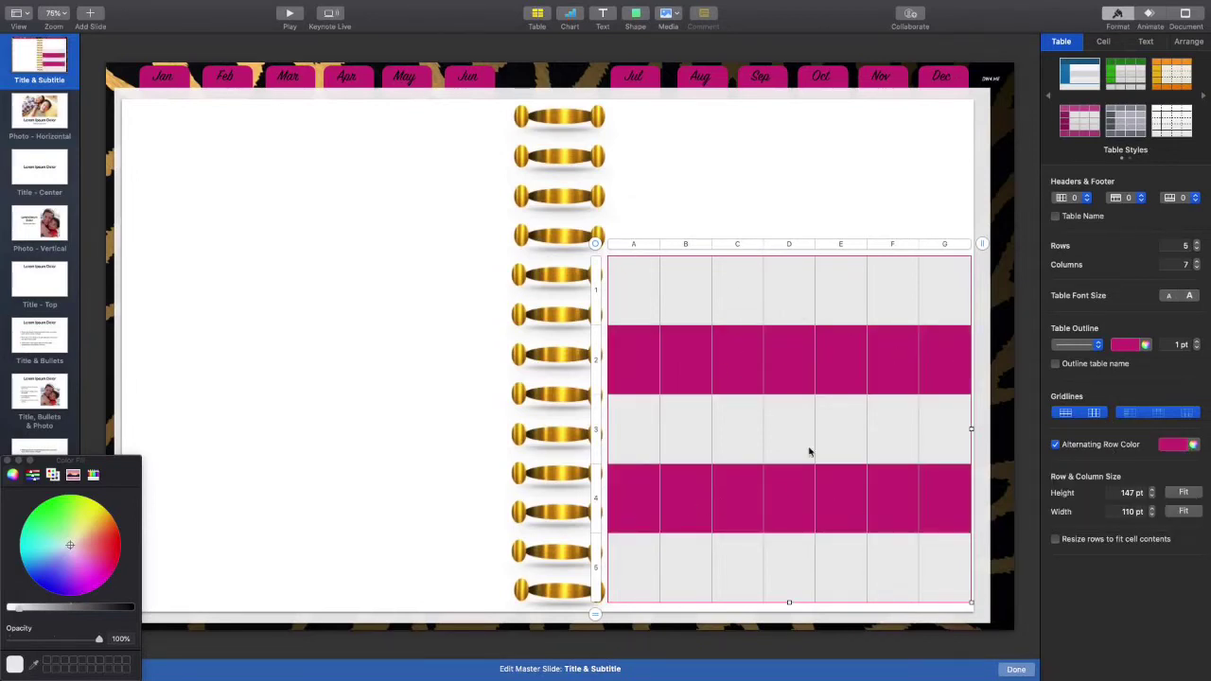
pyautogui.click(653, 185)
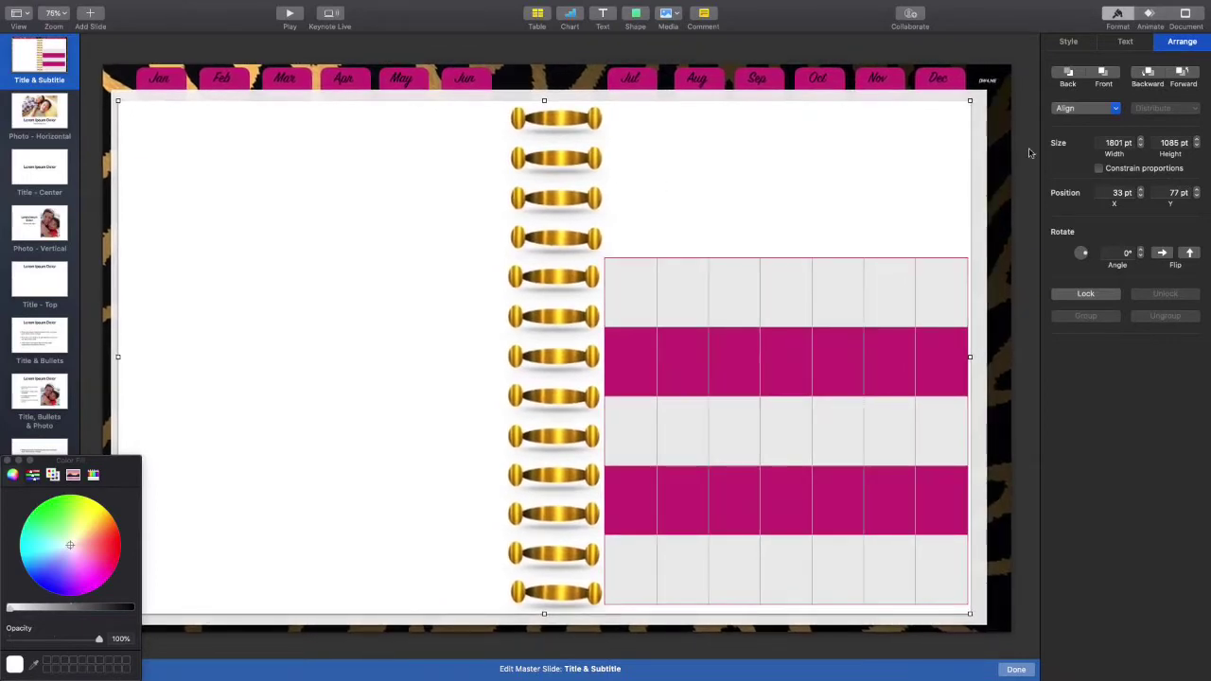
pyautogui.click(1069, 73)
pyautogui.click(844, 295)
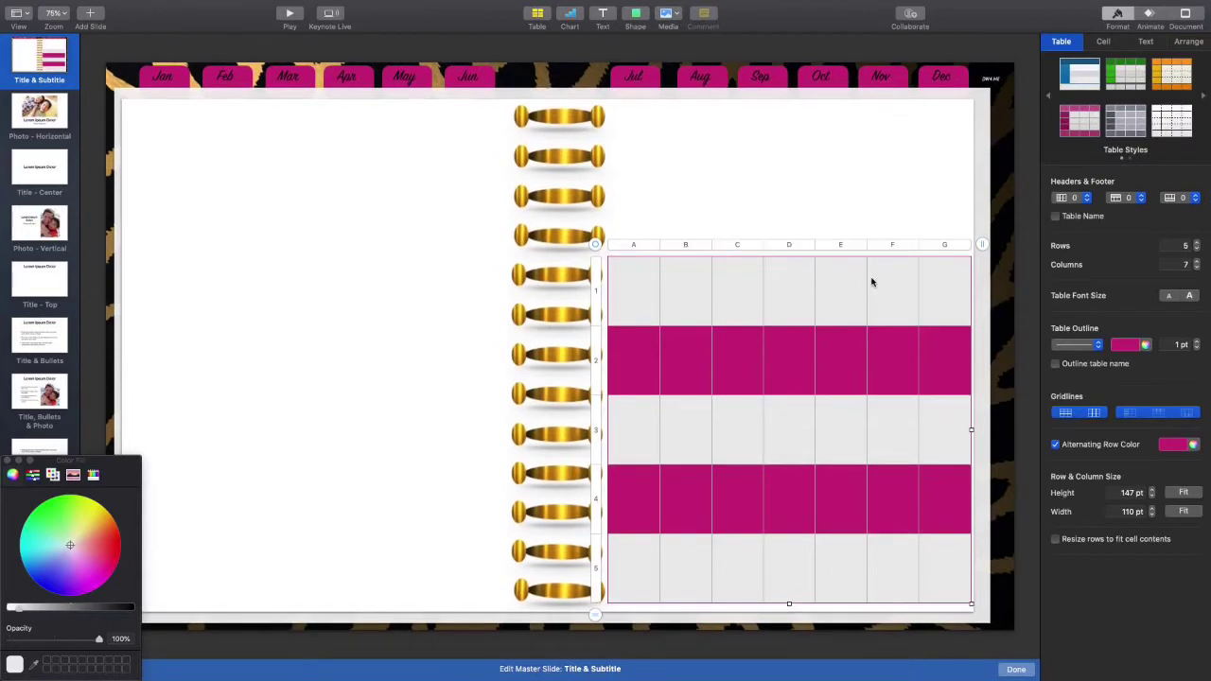
pyautogui.click(1135, 347)
pyautogui.click(1135, 347)
pyautogui.click(1174, 444)
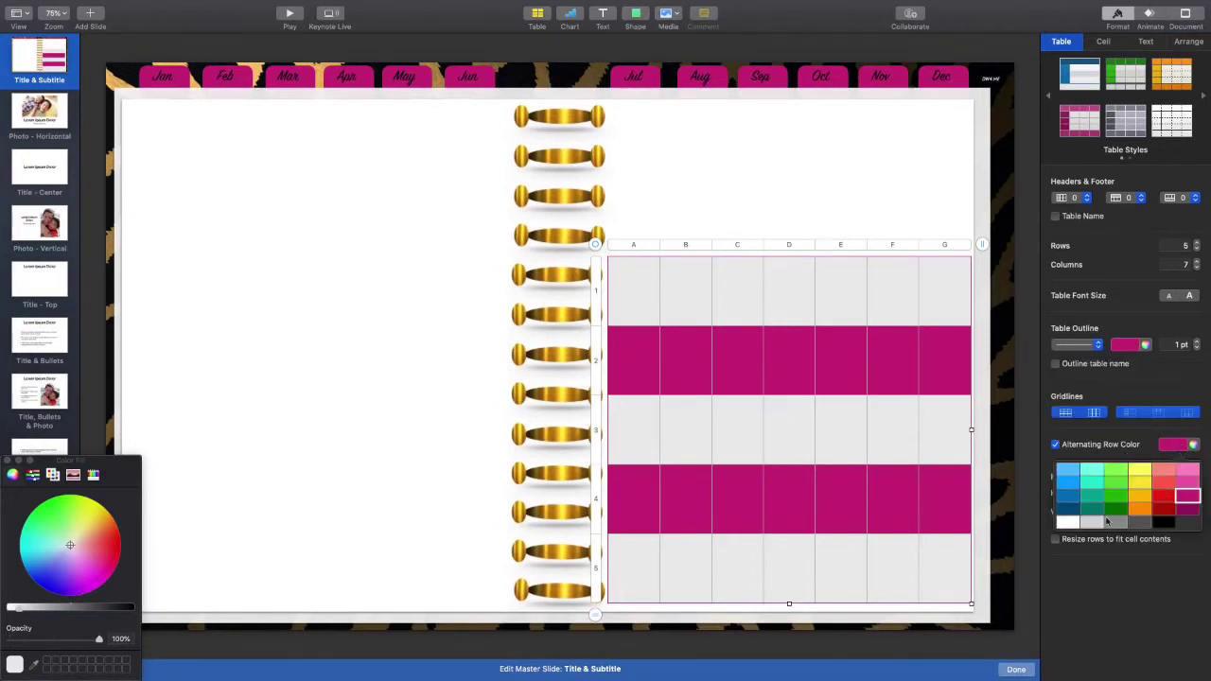
pyautogui.click(1146, 399)
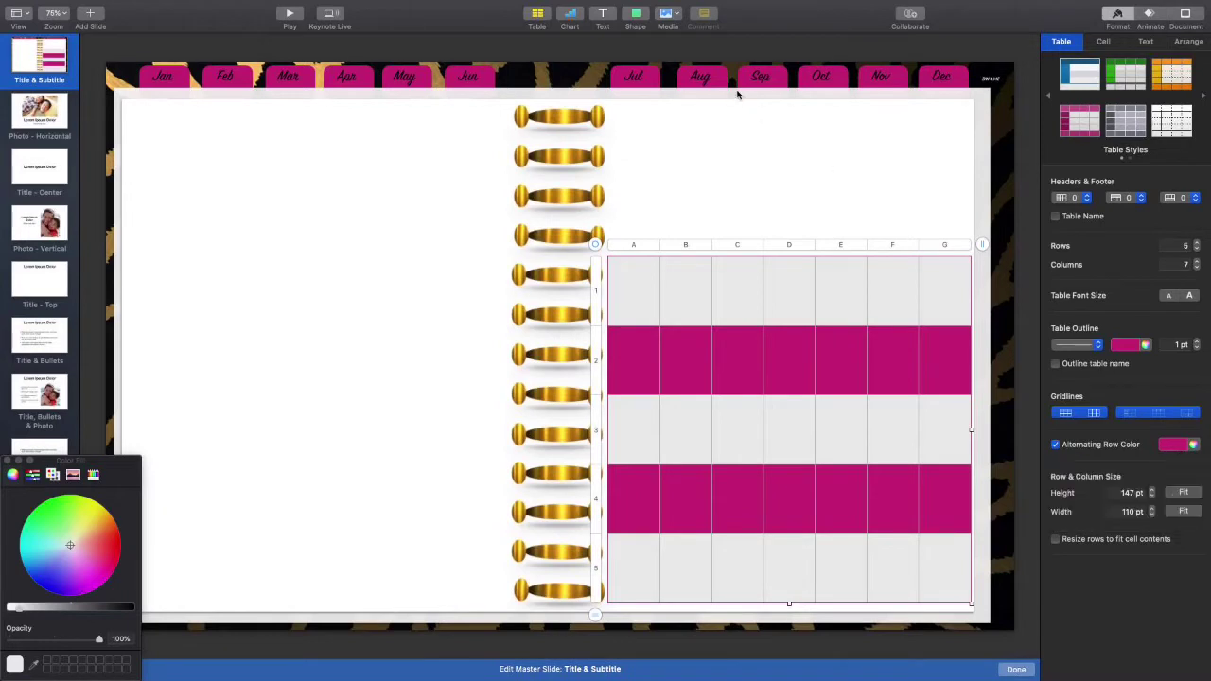
# Insert a rounded rectangle of about 134 by 68 pt above the table's first column, beside the rings
pyautogui.click(819, 148)
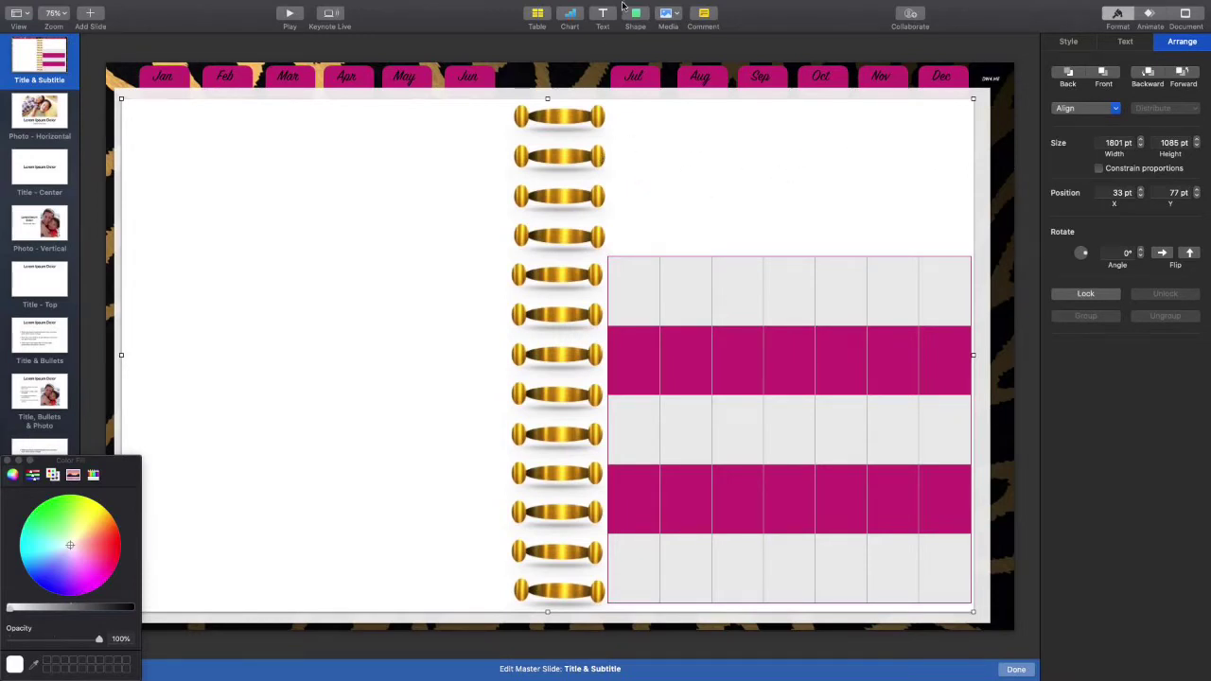
pyautogui.moveTo(622, 5)
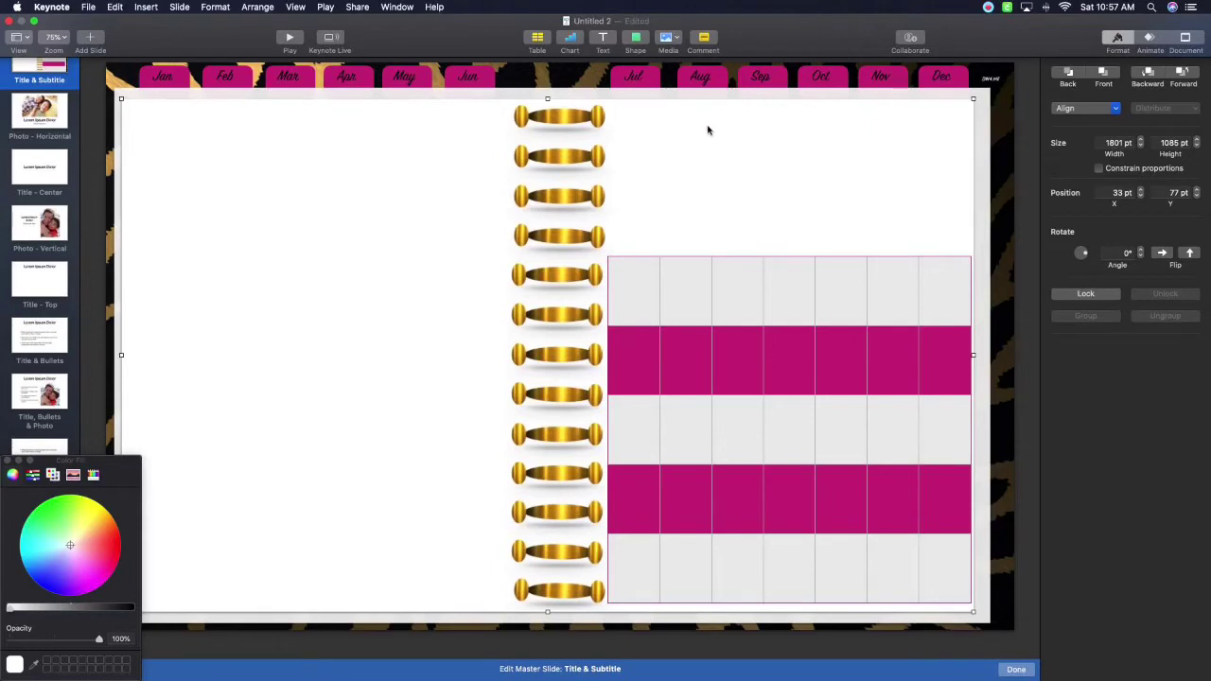
pyautogui.click(636, 16)
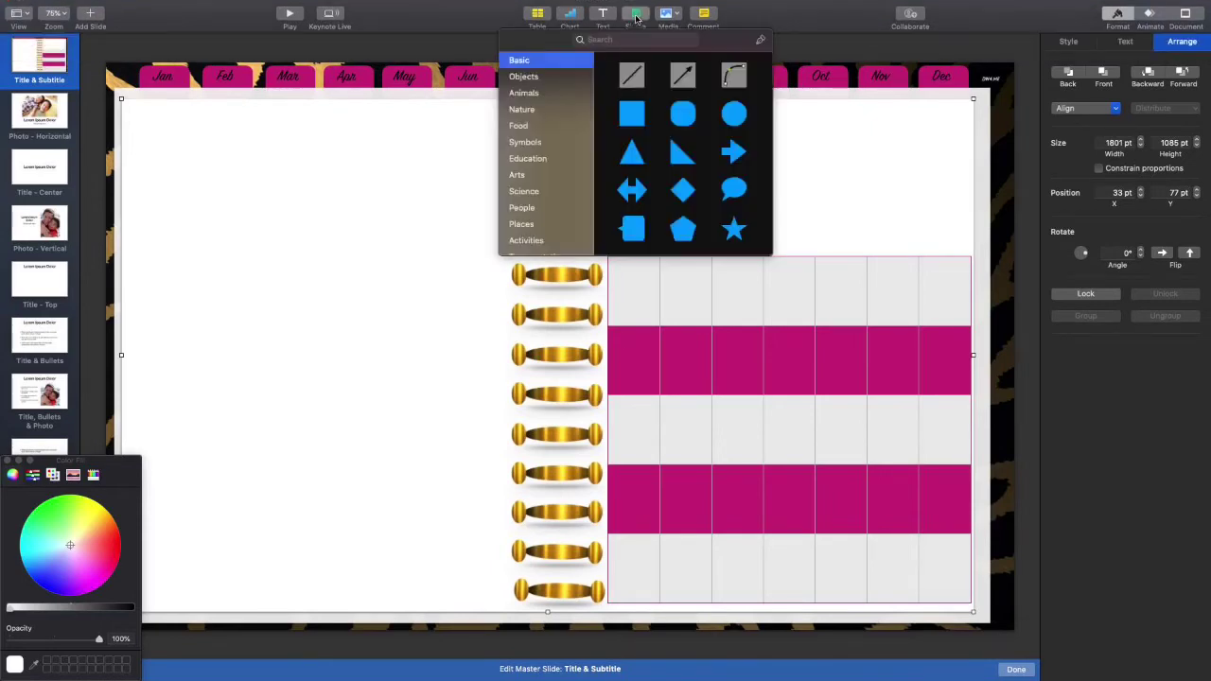
pyautogui.click(681, 115)
pyautogui.moveTo(563, 362); pyautogui.dragTo(678, 184)
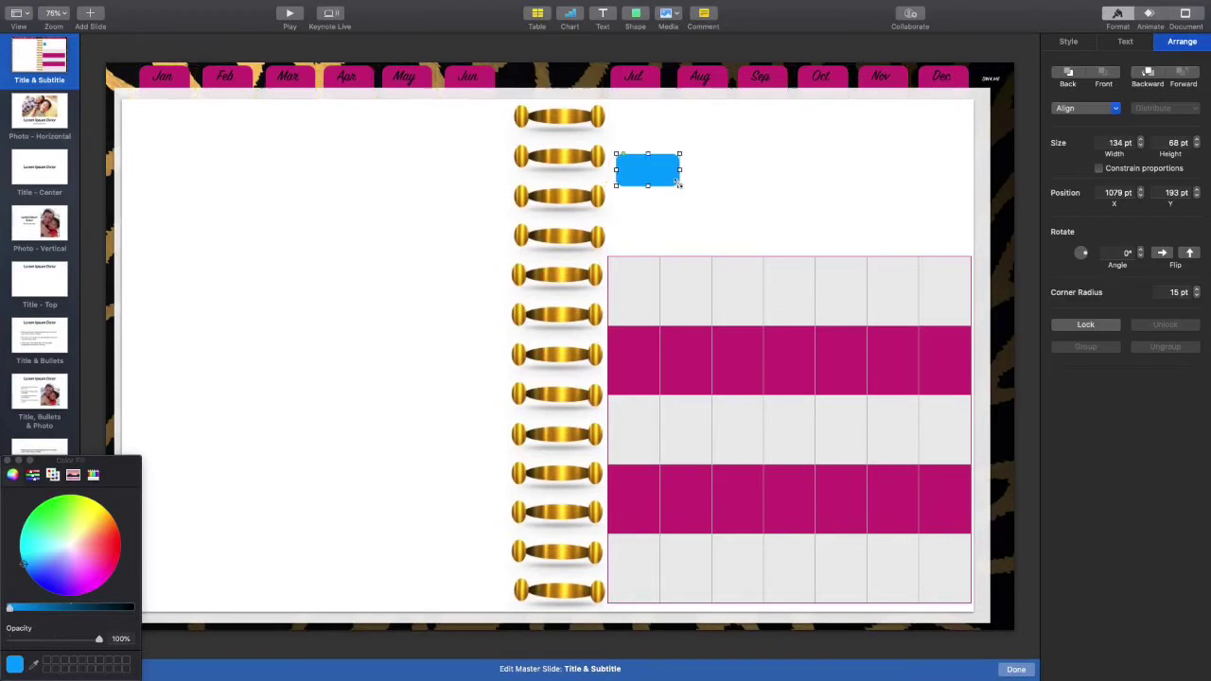
# Fill the rounded rectangle with the month tabs' dark pink and shift it slightly toward the rings
pyautogui.click(1064, 44)
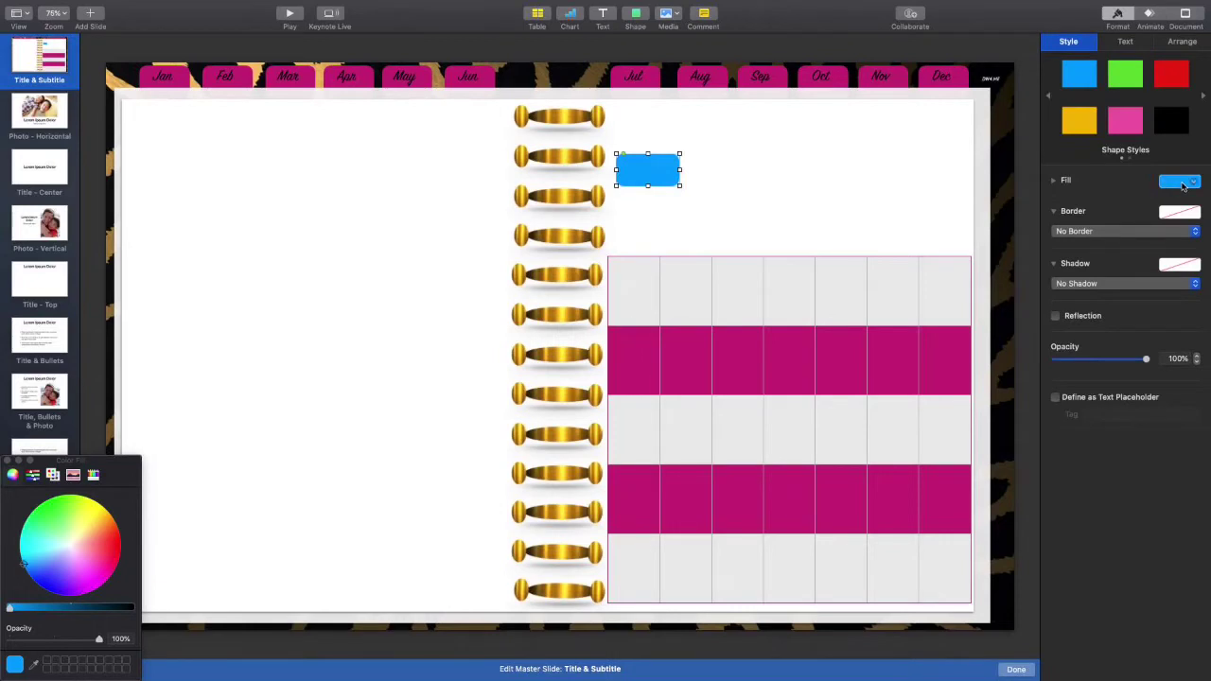
pyautogui.click(1179, 182)
pyautogui.click(1188, 275)
pyautogui.moveTo(650, 179); pyautogui.dragTo(648, 176)
# Label the dark pink rounded rectangle 2020 and try raising its text size to 38 pt
pyautogui.doubleClick(646, 173)
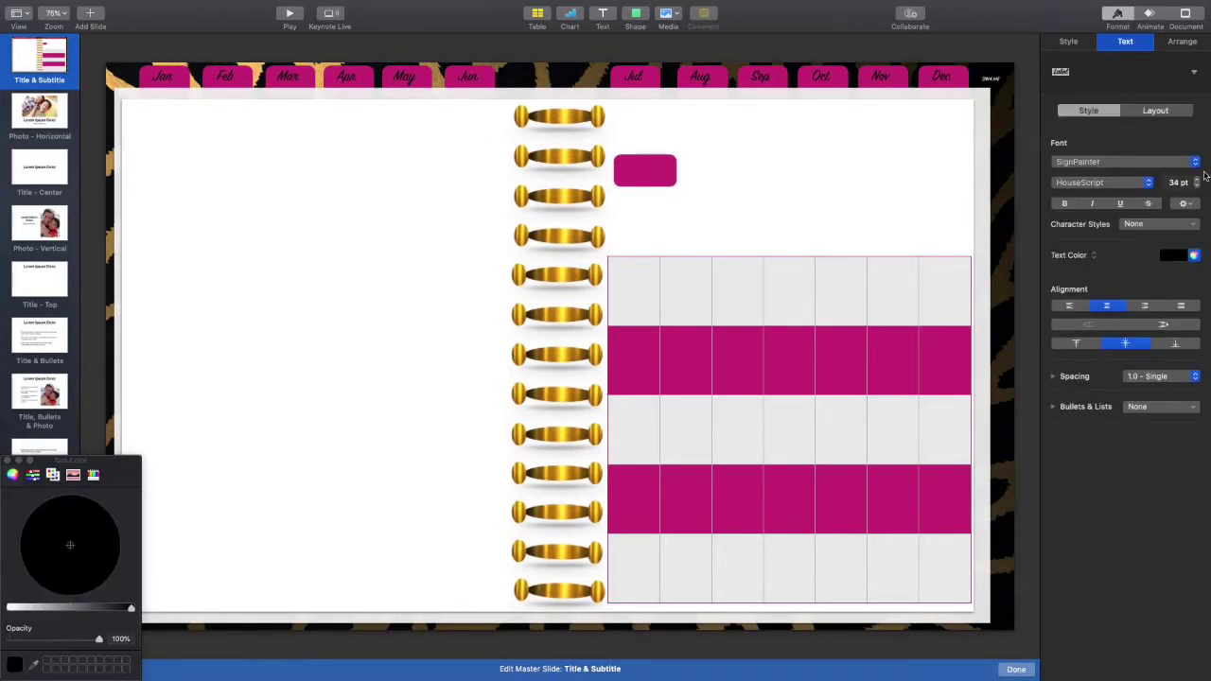
pyautogui.write('2020')
pyautogui.click(1196, 179)
pyautogui.click(1196, 180)
pyautogui.click(1196, 180)
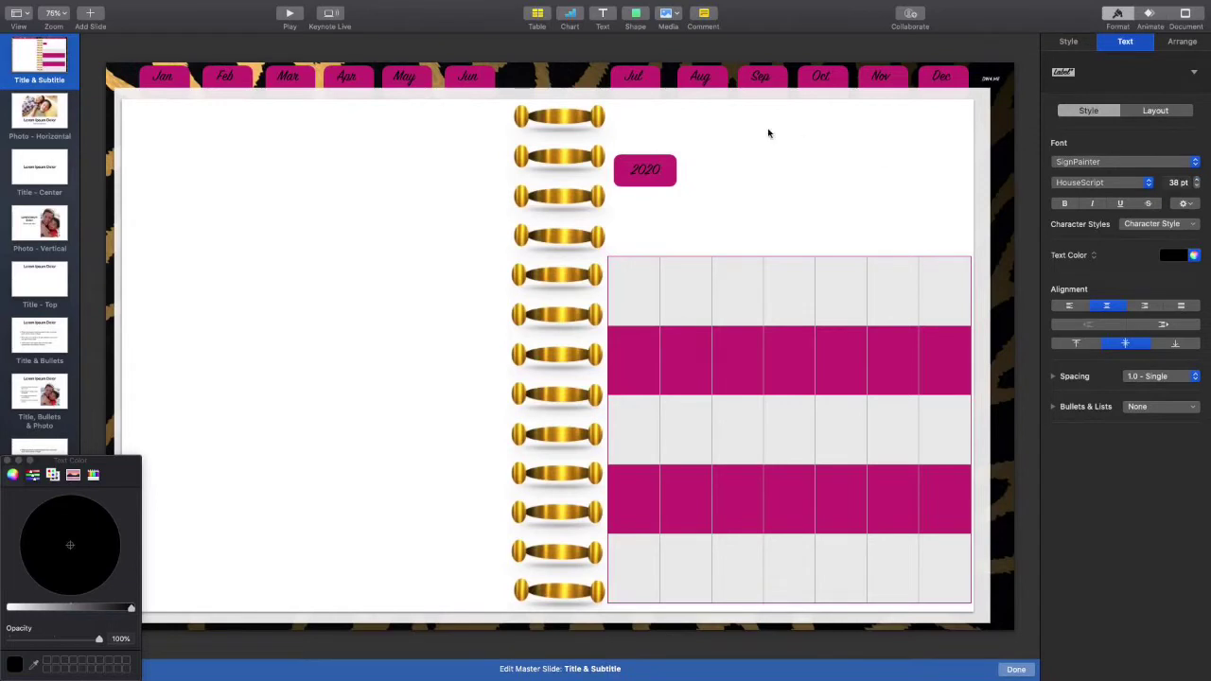
# Enlarge the 2020 text step by step until it spans most of the rounded rectangle's width
pyautogui.moveTo(661, 170); pyautogui.dragTo(628, 170)
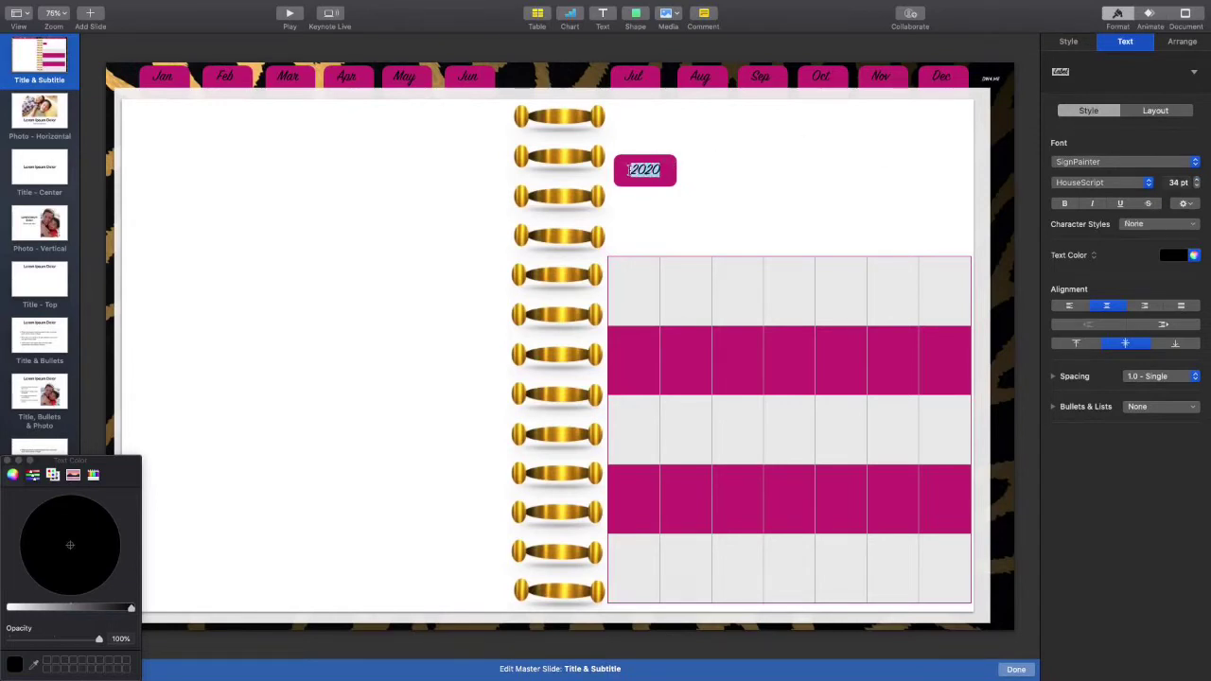
pyautogui.click(1197, 180)
pyautogui.click(1196, 181)
pyautogui.click(1197, 181)
pyautogui.click(1197, 181)
pyautogui.click(1196, 181)
pyautogui.click(1197, 180)
pyautogui.click(1197, 181)
pyautogui.click(1197, 181)
pyautogui.click(1196, 181)
pyautogui.click(1197, 181)
pyautogui.click(1197, 181)
pyautogui.click(1196, 181)
pyautogui.click(1197, 181)
pyautogui.click(1197, 180)
pyautogui.click(806, 143)
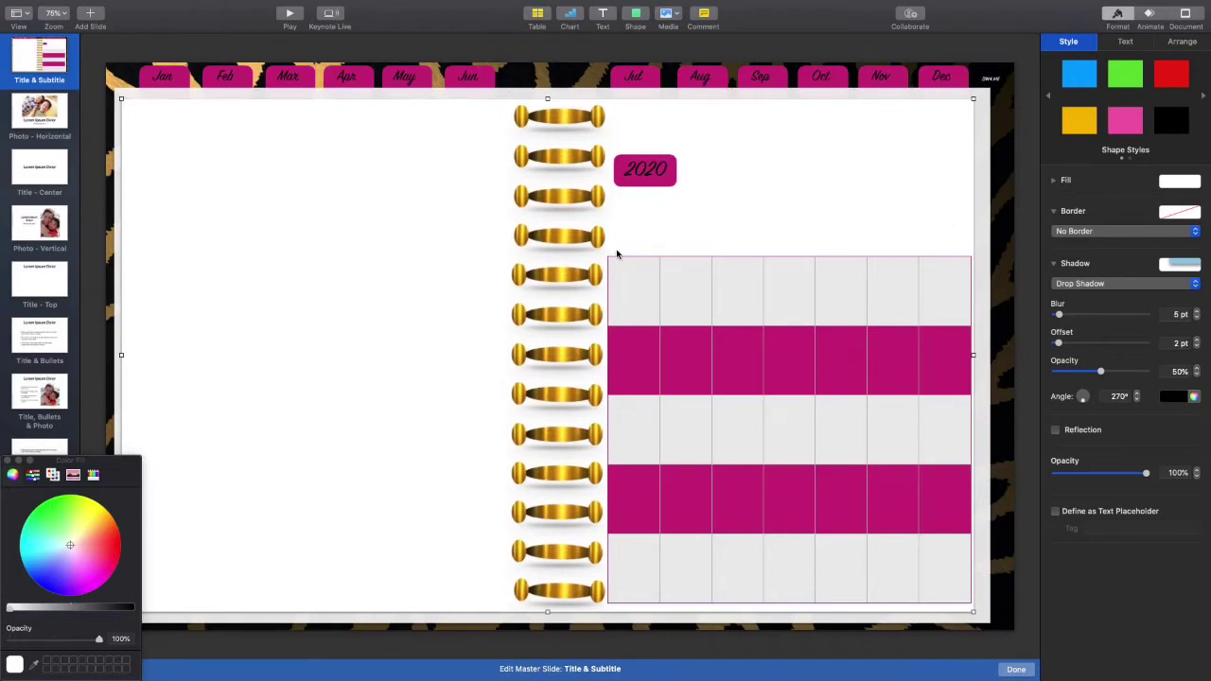
# Insert a text box, clear its placeholder text and set its font to SignPainter
pyautogui.click(603, 15)
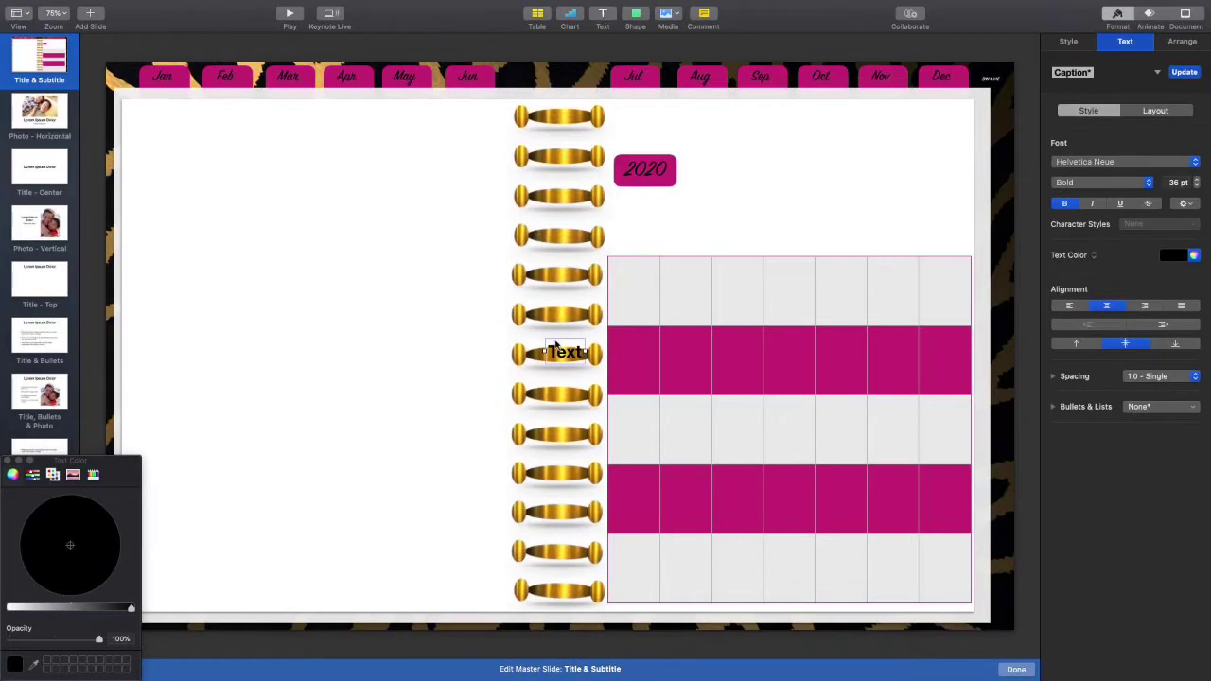
pyautogui.press('BackSpace')
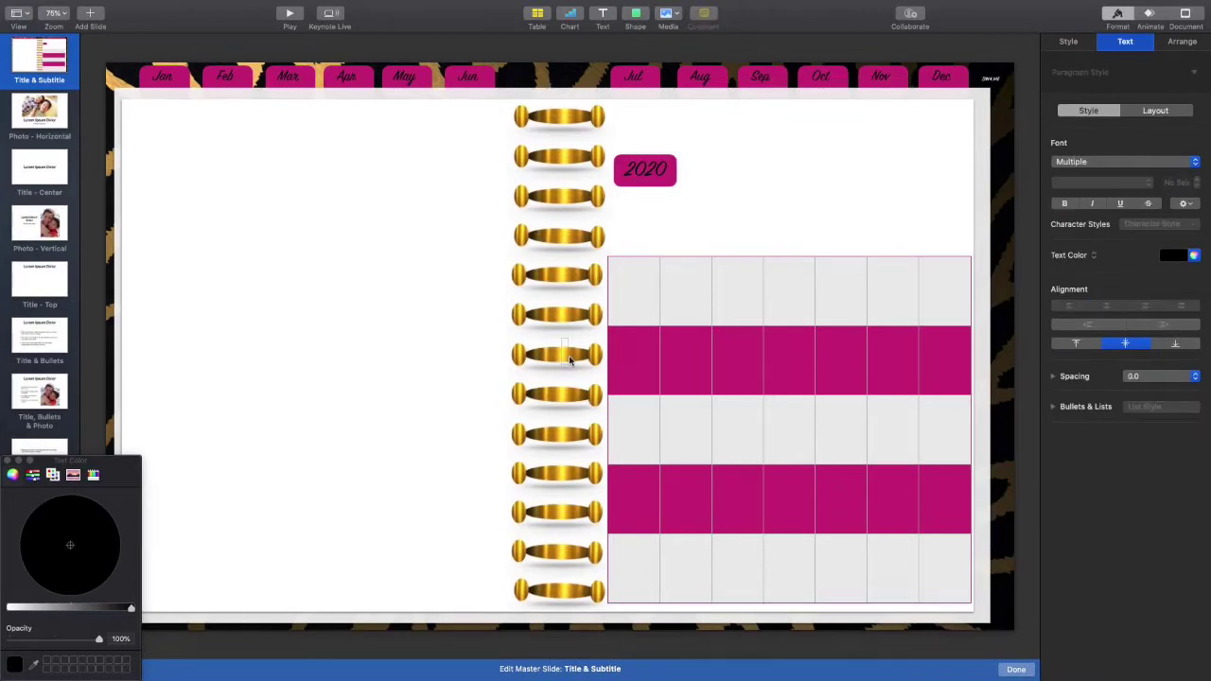
pyautogui.click(565, 351)
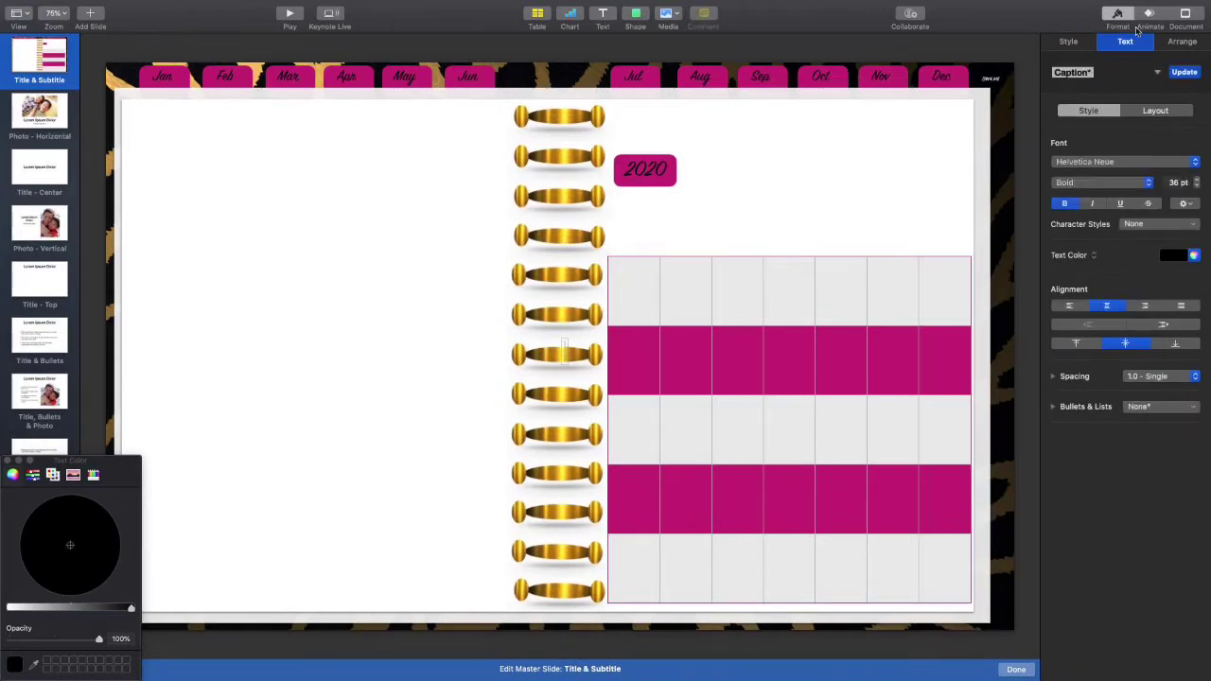
pyautogui.click(1120, 163)
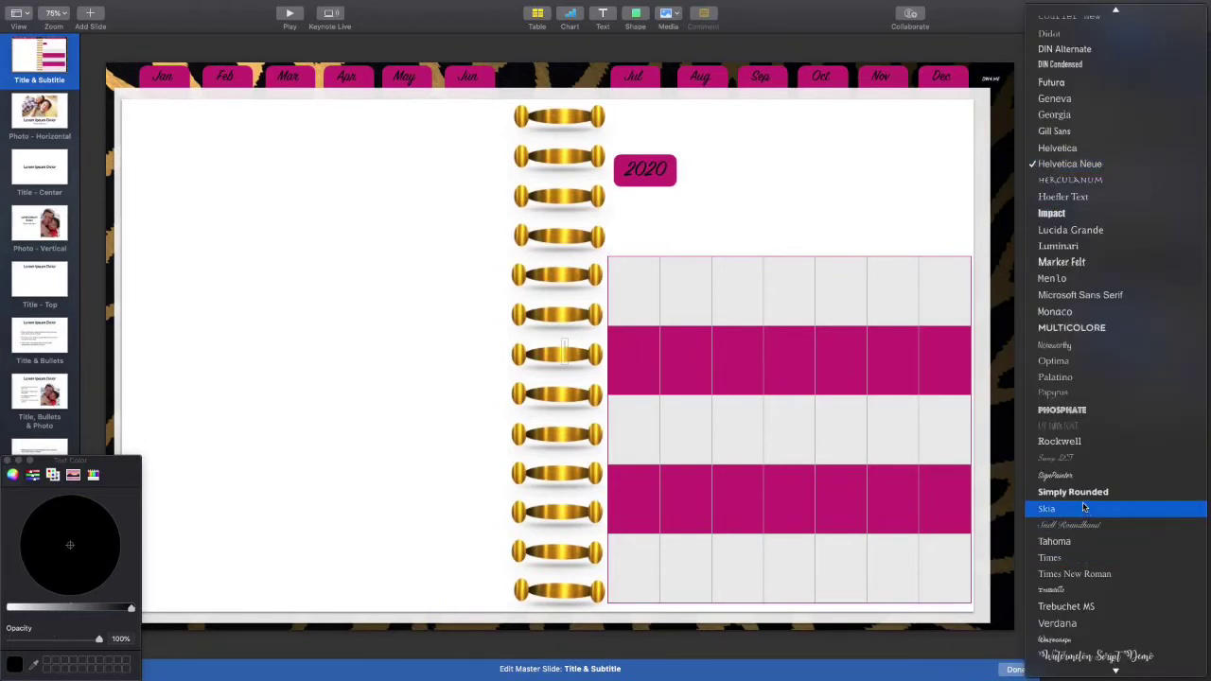
pyautogui.click(1078, 474)
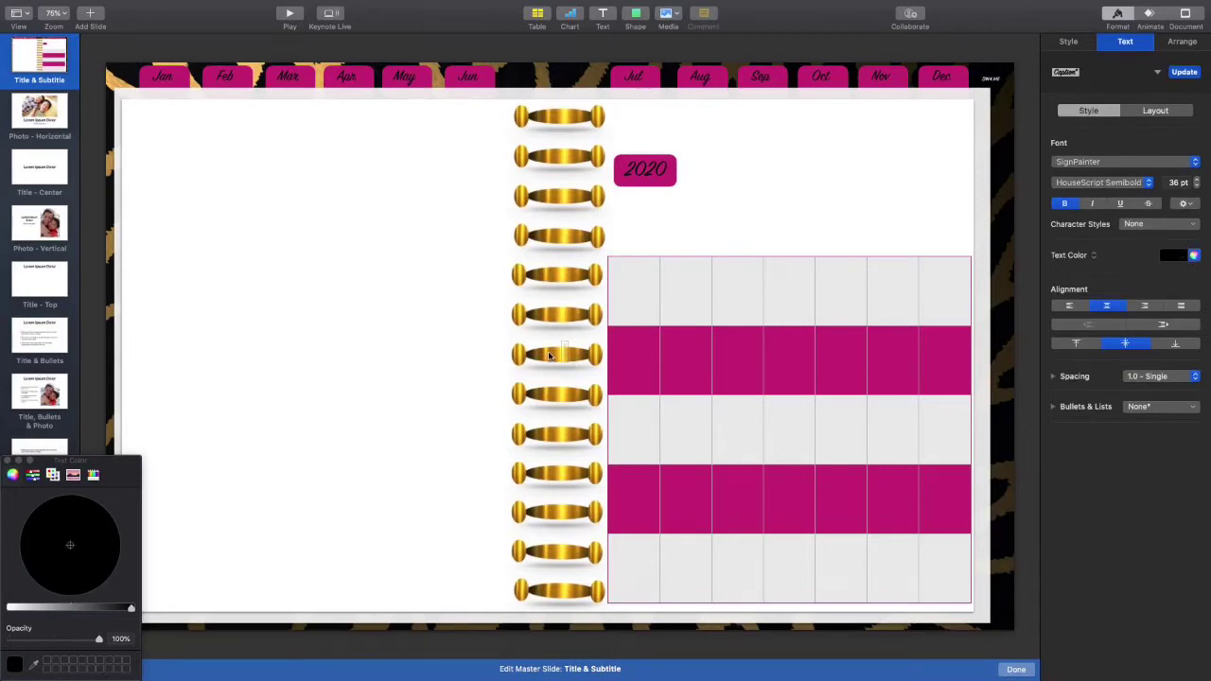
# Enter Sun in the text box, update the Caption style to match, and place it above the first calendar column
pyautogui.write('Sun')
pyautogui.click(1183, 72)
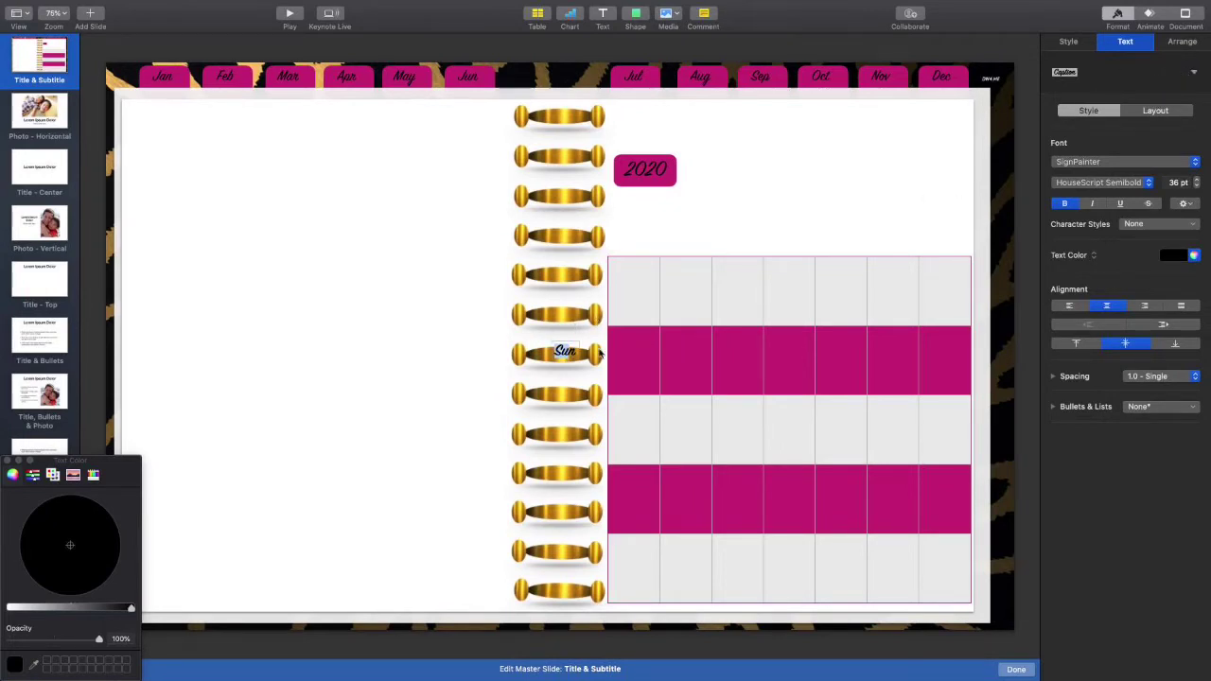
pyautogui.click(562, 351)
pyautogui.moveTo(563, 352); pyautogui.dragTo(635, 230)
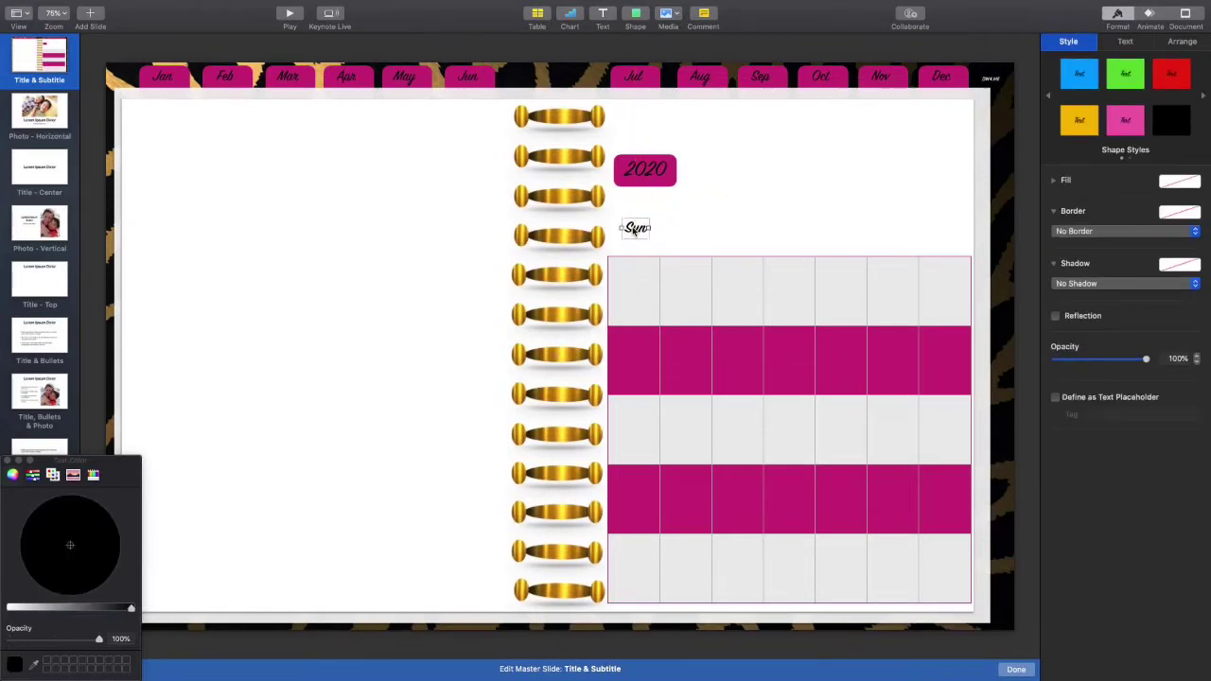
# Add text boxes reading Mon, Tues, Wed, Thurs, Fri and Sat, lined up with Sun above the remaining calendar columns
pyautogui.click(602, 14)
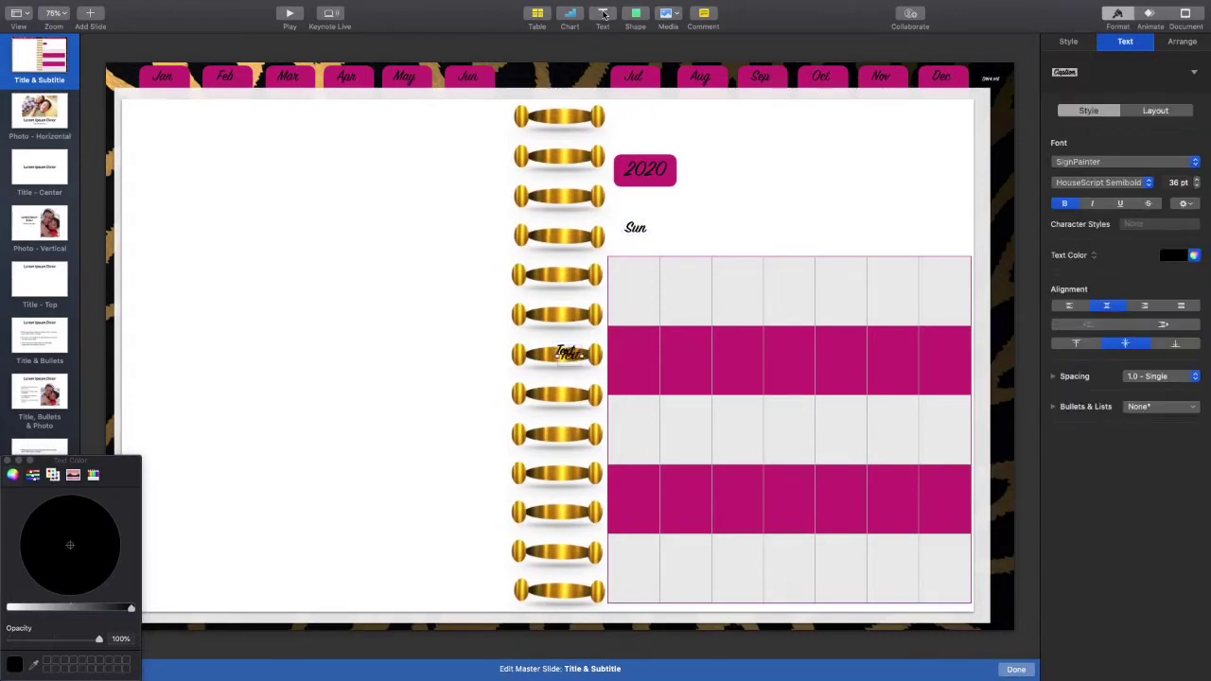
pyautogui.click(603, 15)
pyautogui.click(602, 14)
pyautogui.click(602, 14)
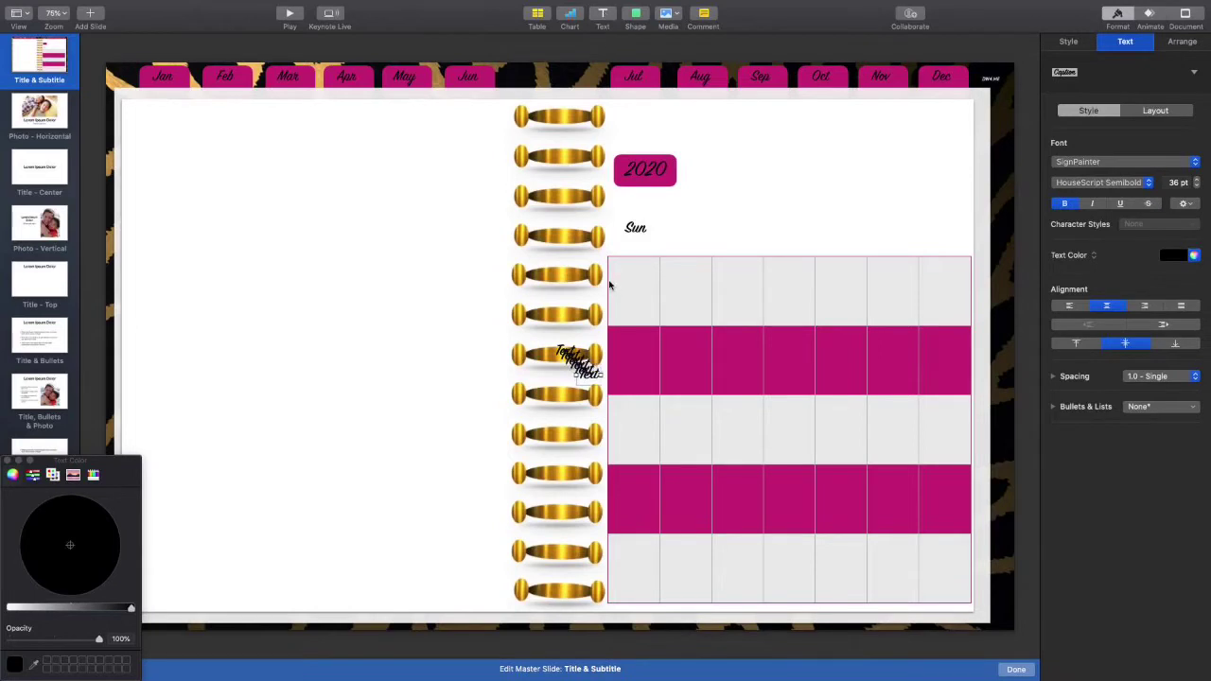
pyautogui.moveTo(586, 376); pyautogui.dragTo(662, 253)
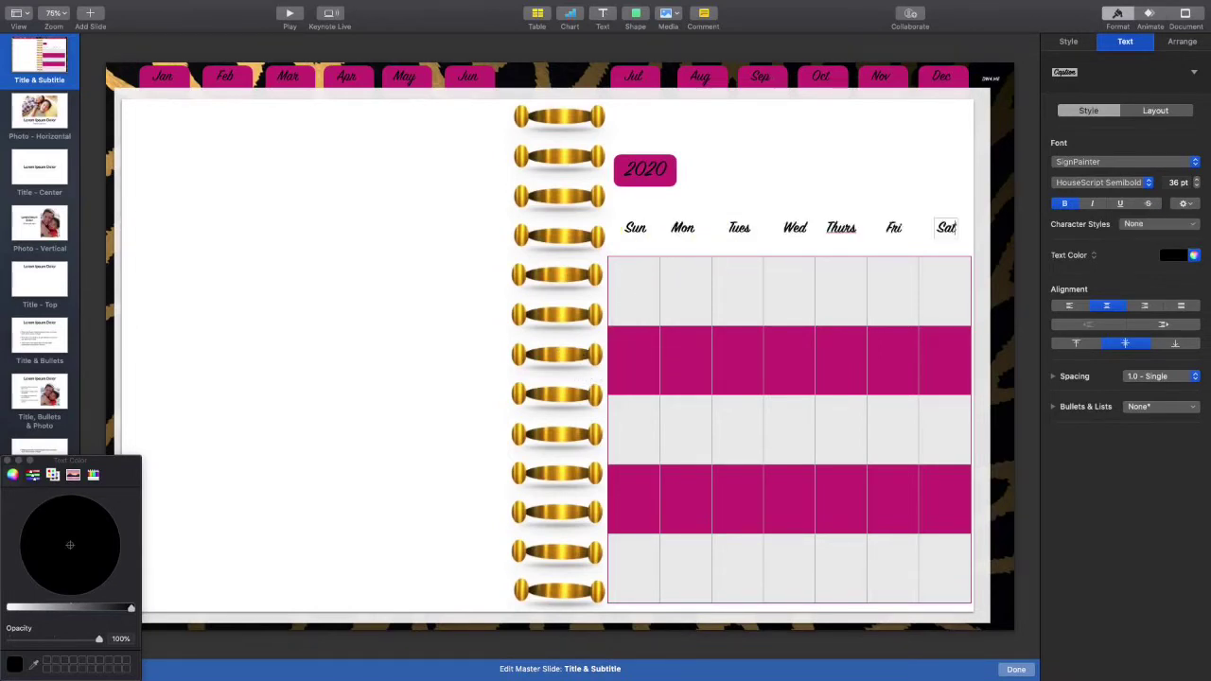
pyautogui.click(903, 193)
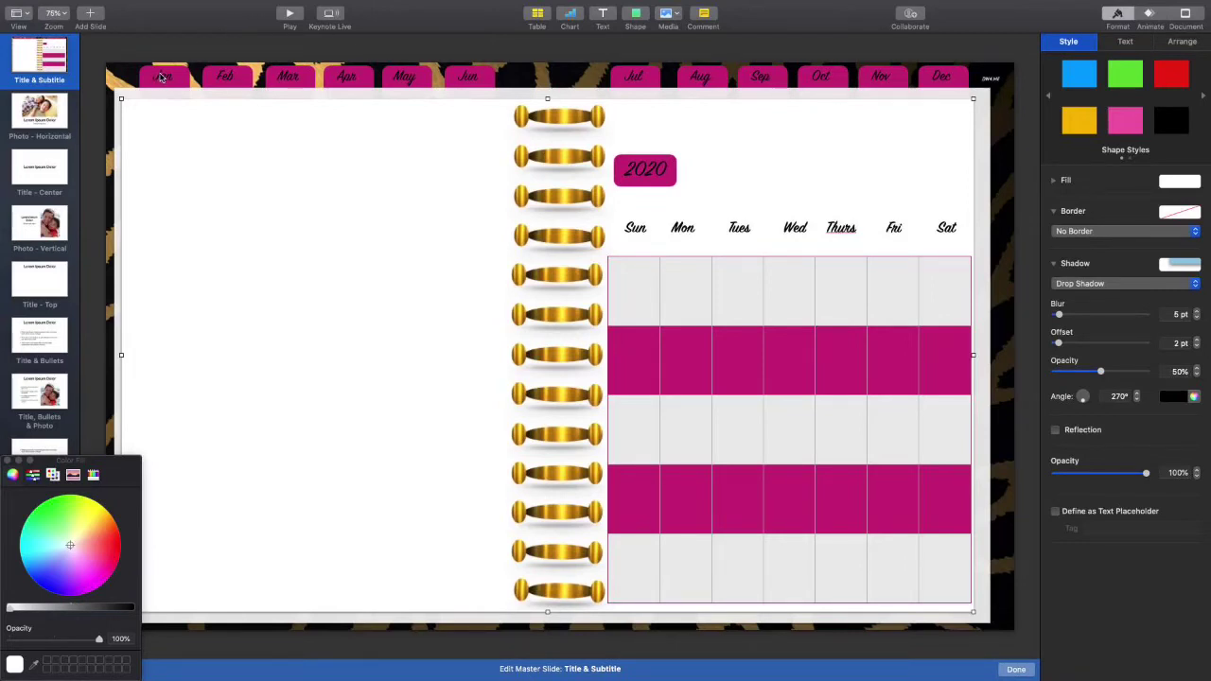
# Finish editing the master slide and add two slides based on the Title & Subtitle master
pyautogui.click(1016, 669)
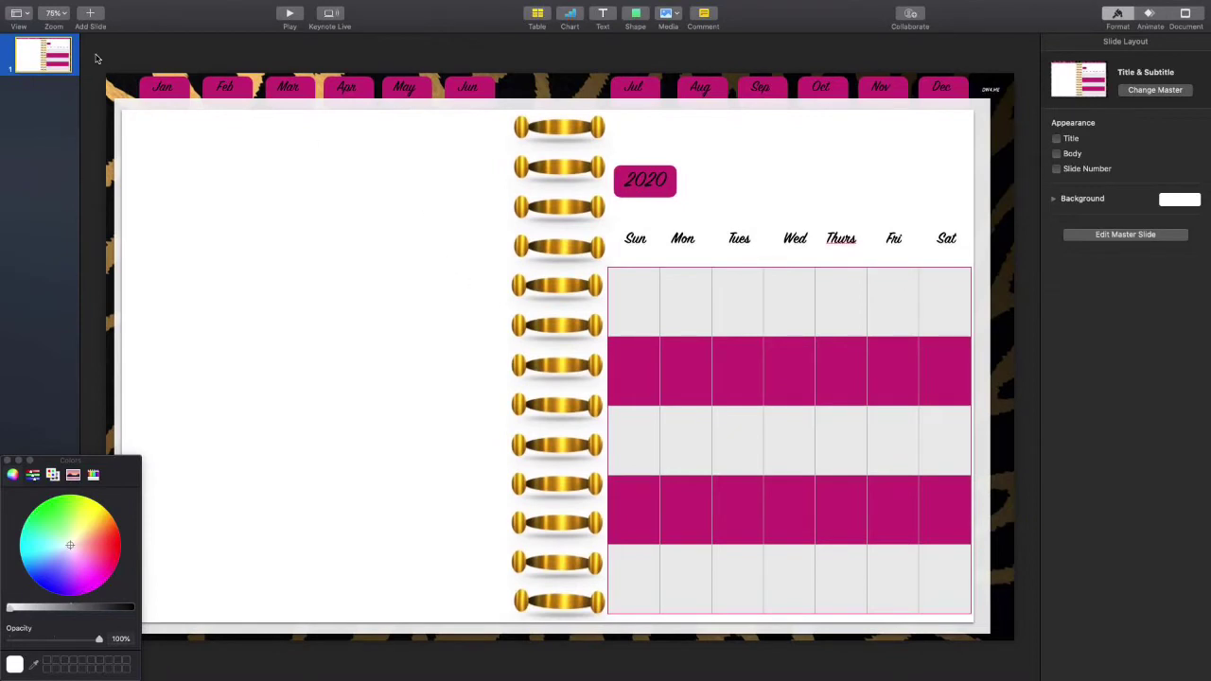
pyautogui.click(8, 461)
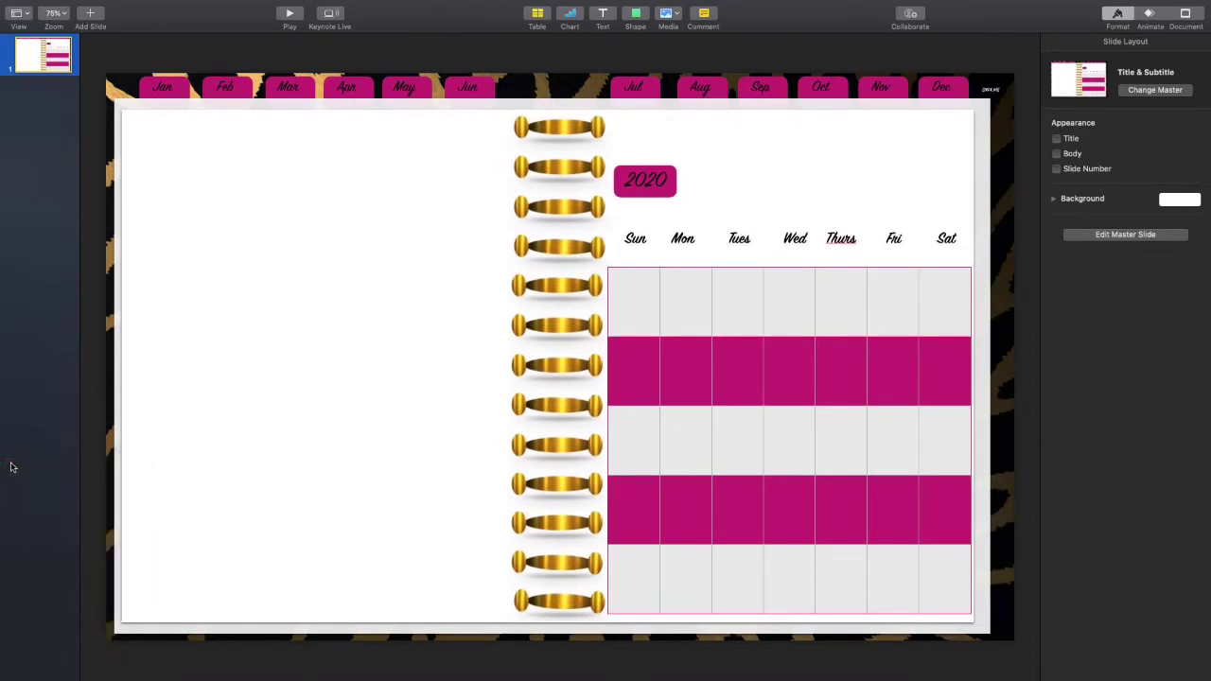
pyautogui.click(91, 15)
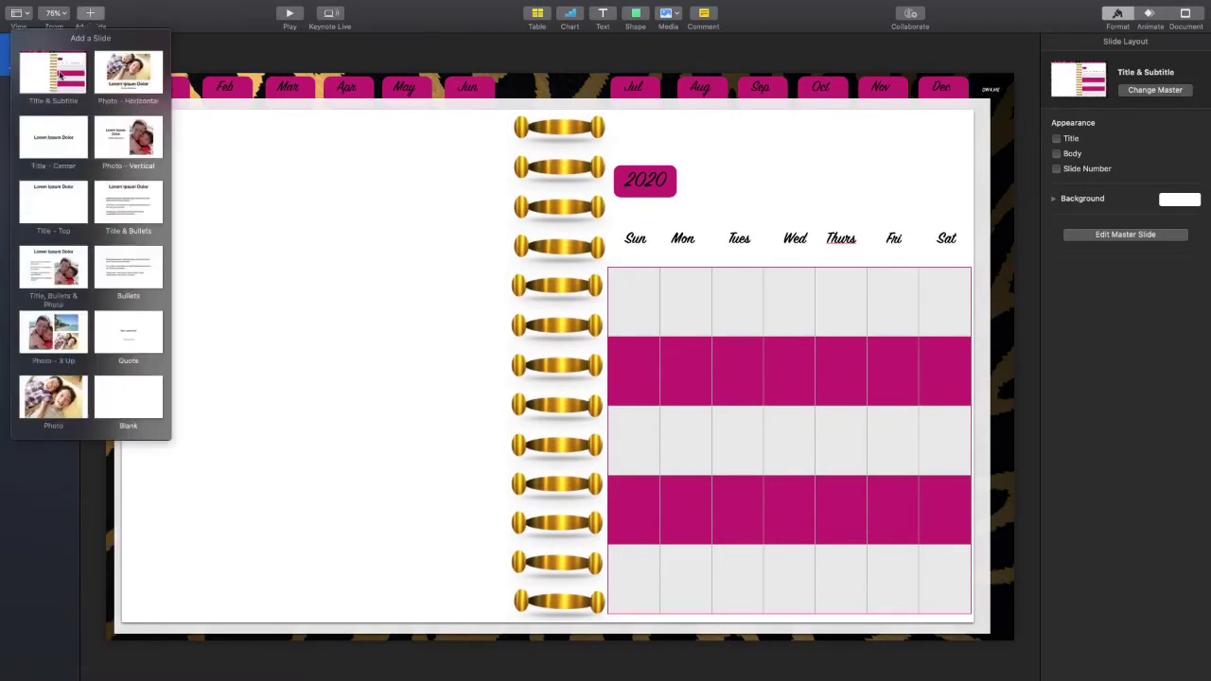
pyautogui.click(59, 76)
pyautogui.click(90, 14)
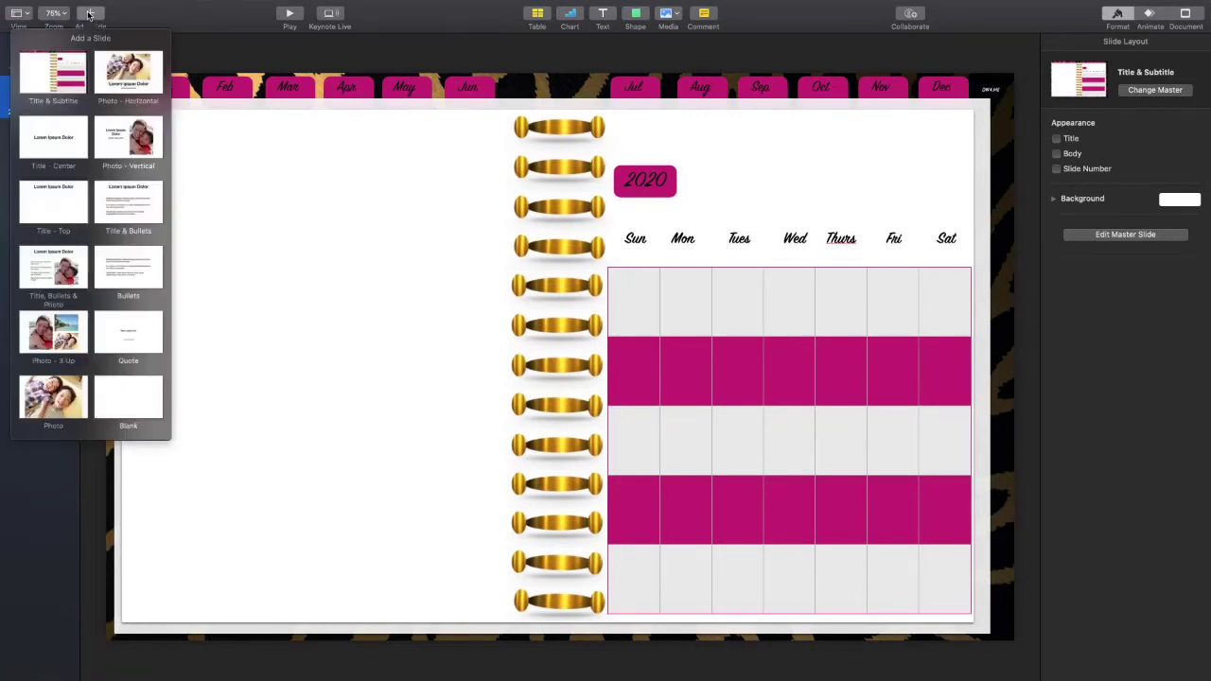
pyautogui.click(44, 71)
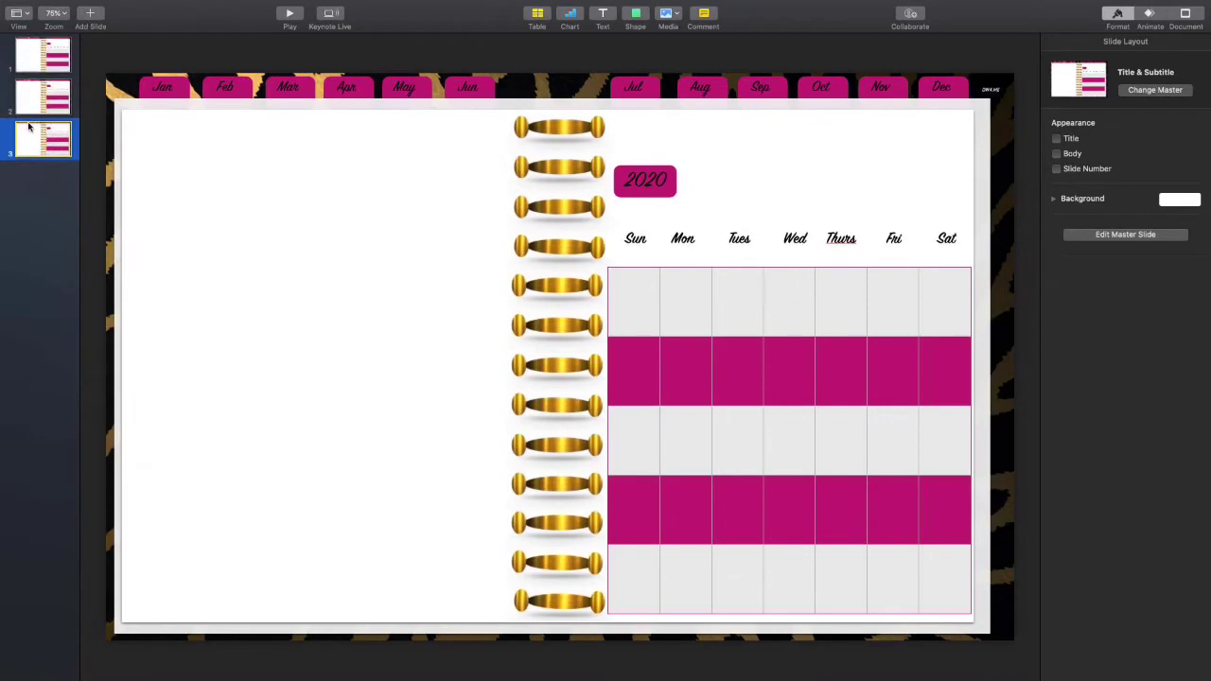
# Add more slides from the same master and delete the surplus ones so the planner has 12 slides
pyautogui.press('Return')
pyautogui.press('Return')
pyautogui.press('Return')
pyautogui.press('Return')
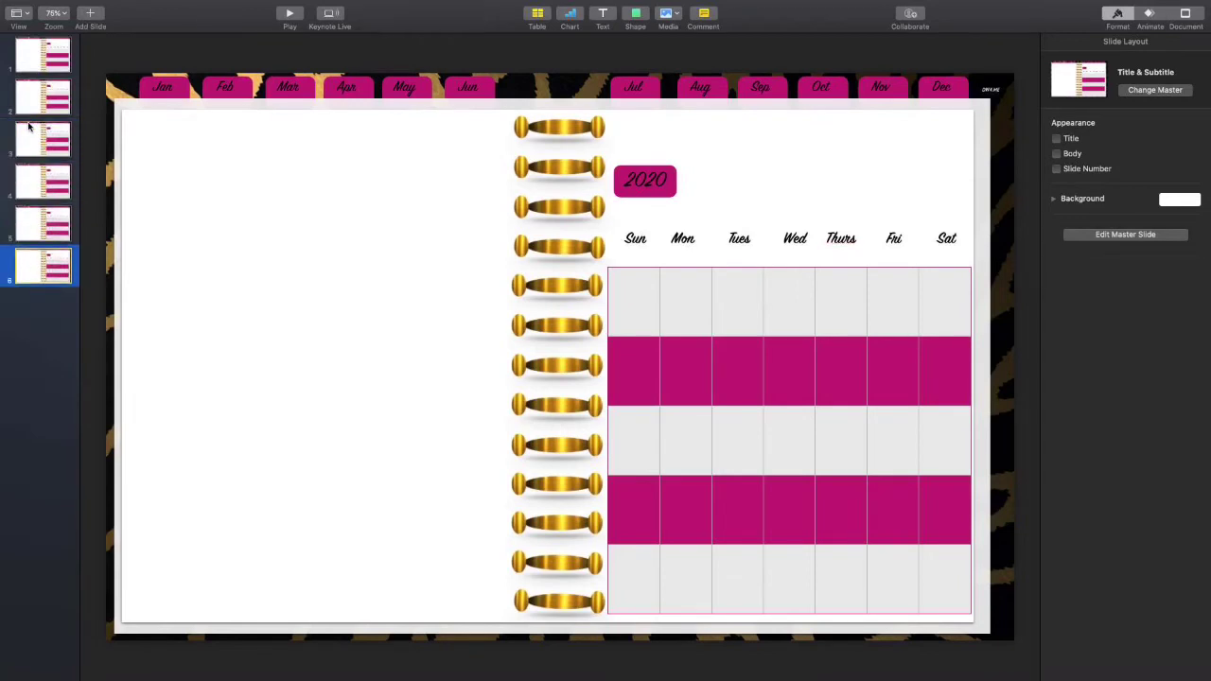
pyautogui.press('Return')
pyautogui.press('Return')
pyautogui.press('Return')
pyautogui.press('Return')
pyautogui.press('Return')
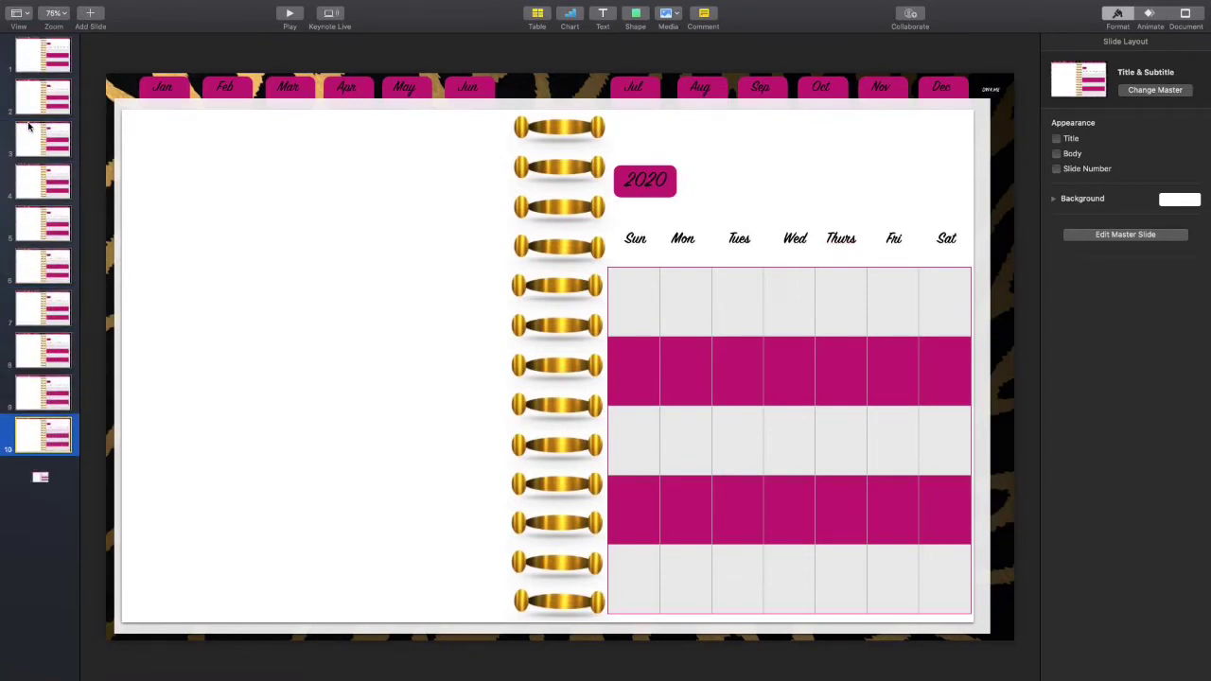
pyautogui.press('Return')
pyautogui.press('Return')
pyautogui.press('Return')
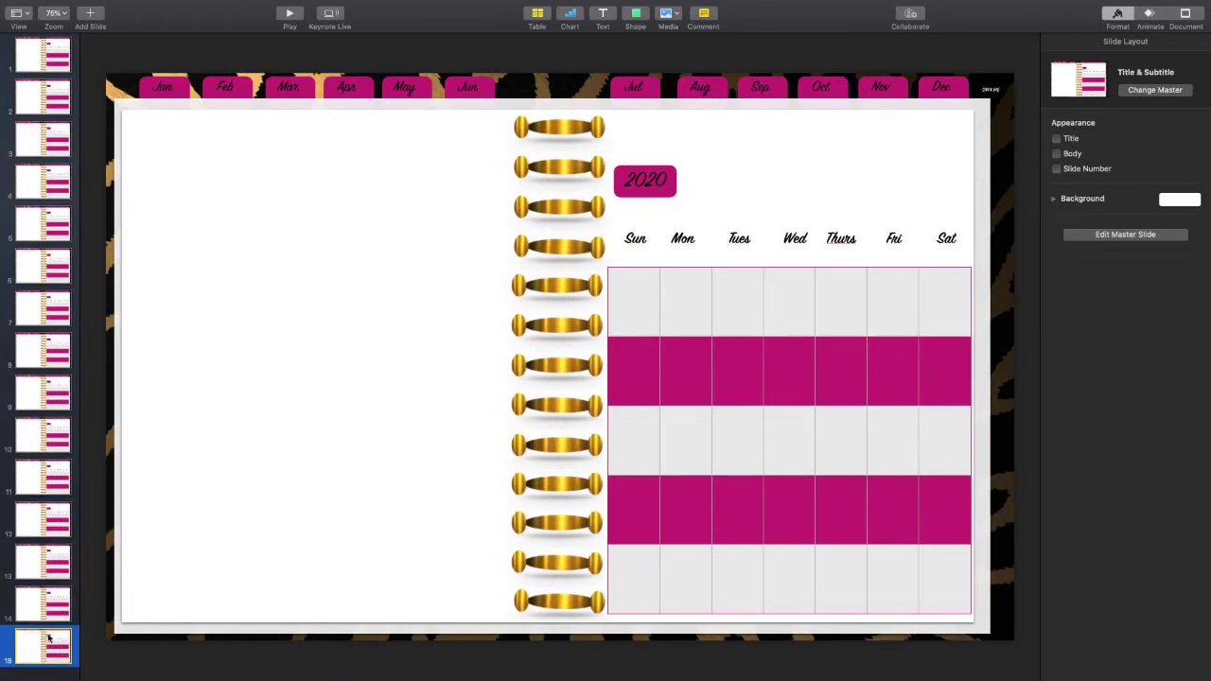
pyautogui.press('BackSpace')
pyautogui.press('BackSpace')
pyautogui.press('BackSpace')
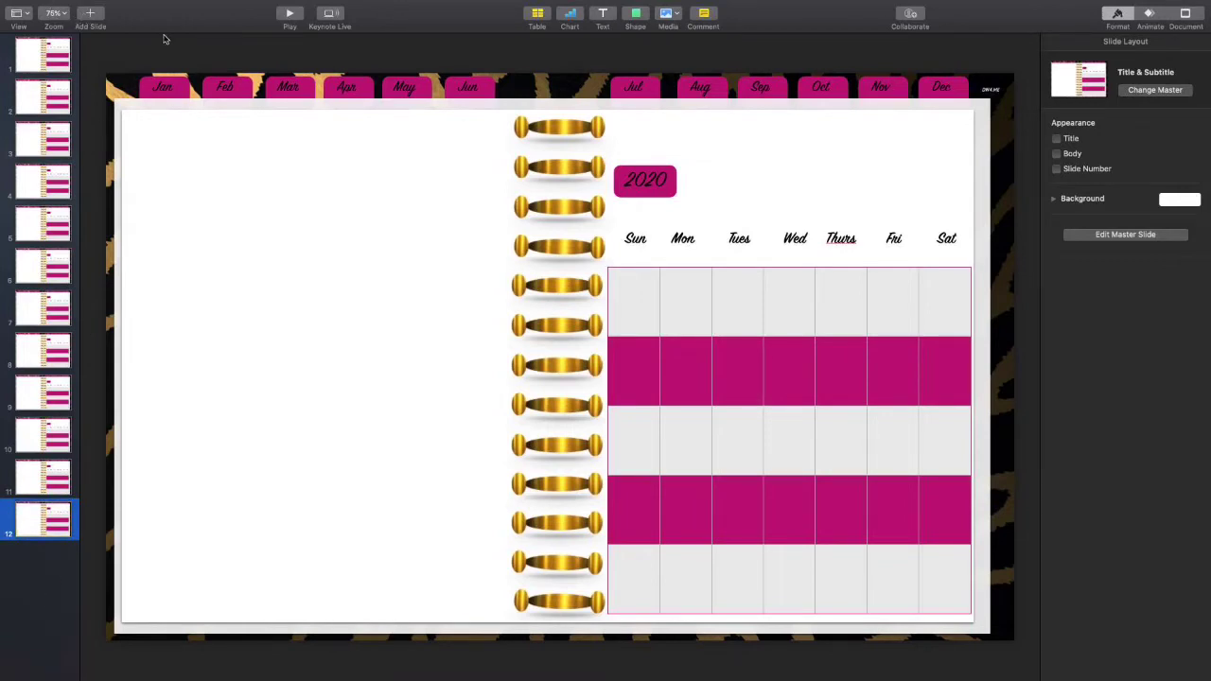
# Open the first slide's master for editing and link the Jan tab to slide 1
pyautogui.click(67, 53)
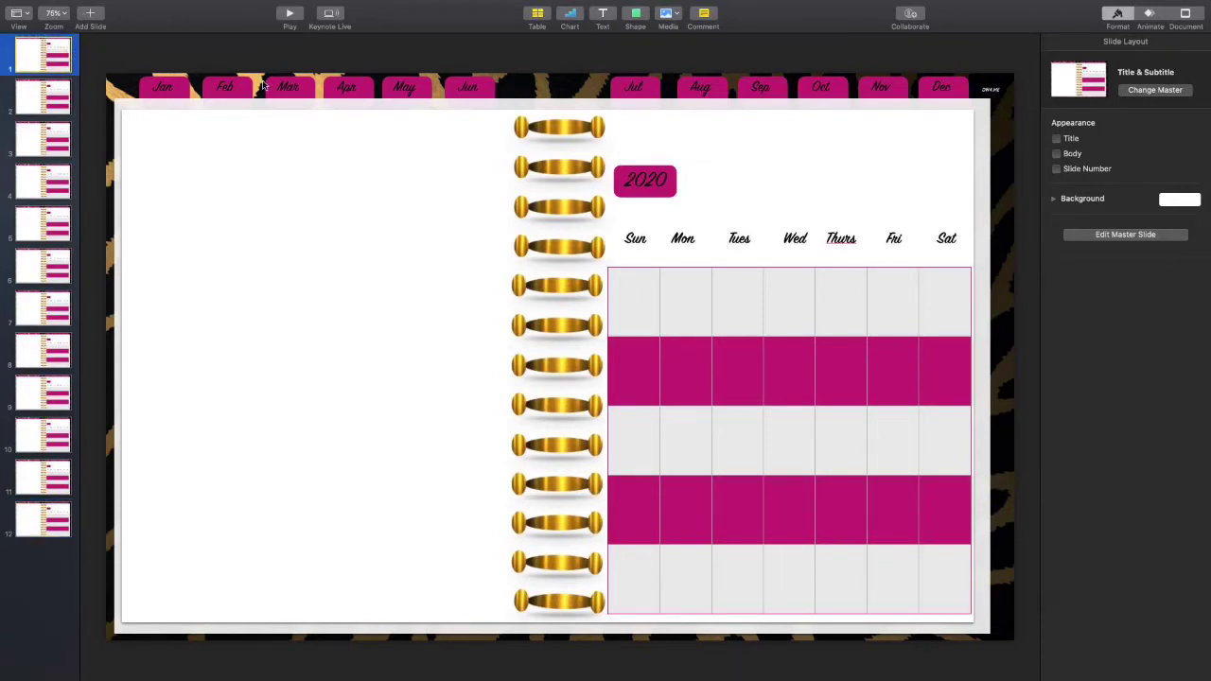
pyautogui.click(1097, 235)
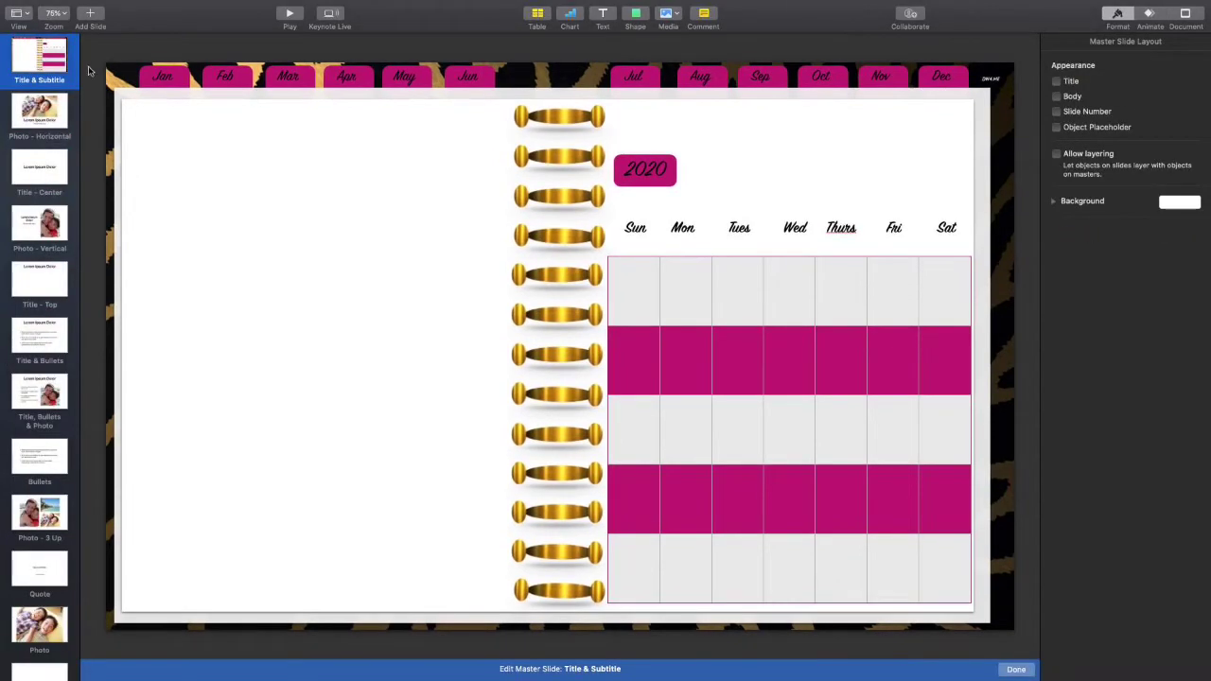
pyautogui.click(171, 83)
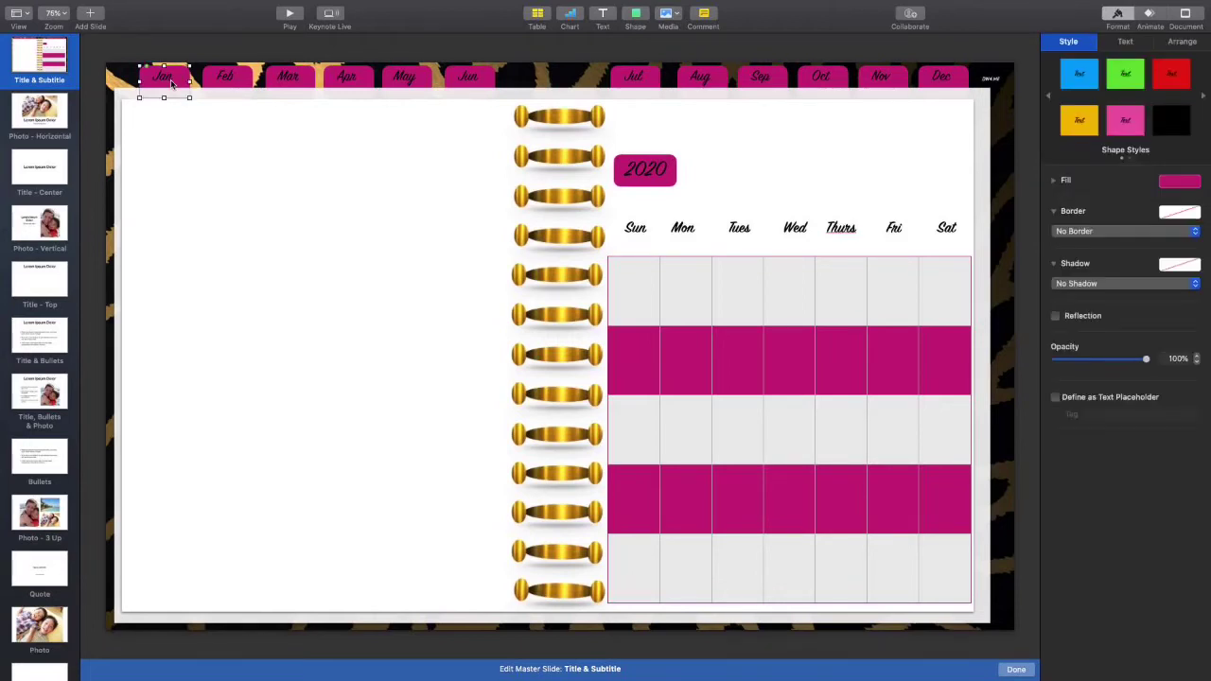
pyautogui.moveTo(178, 4)
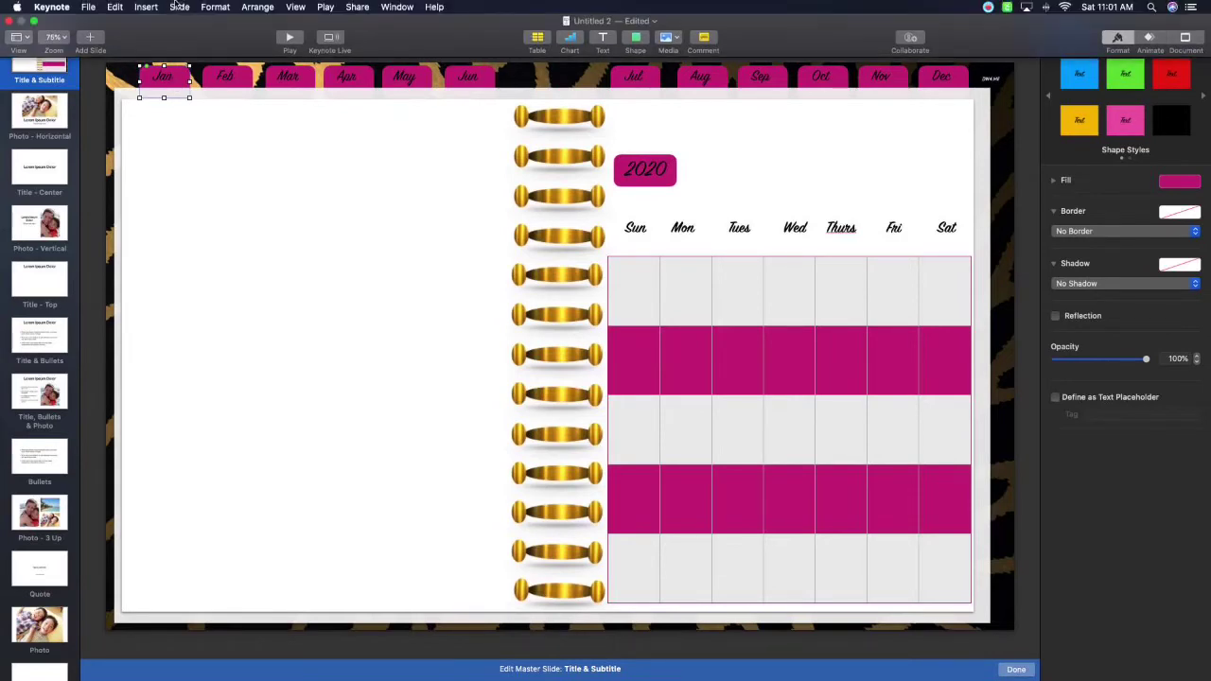
pyautogui.click(215, 7)
pyautogui.moveTo(317, 196)
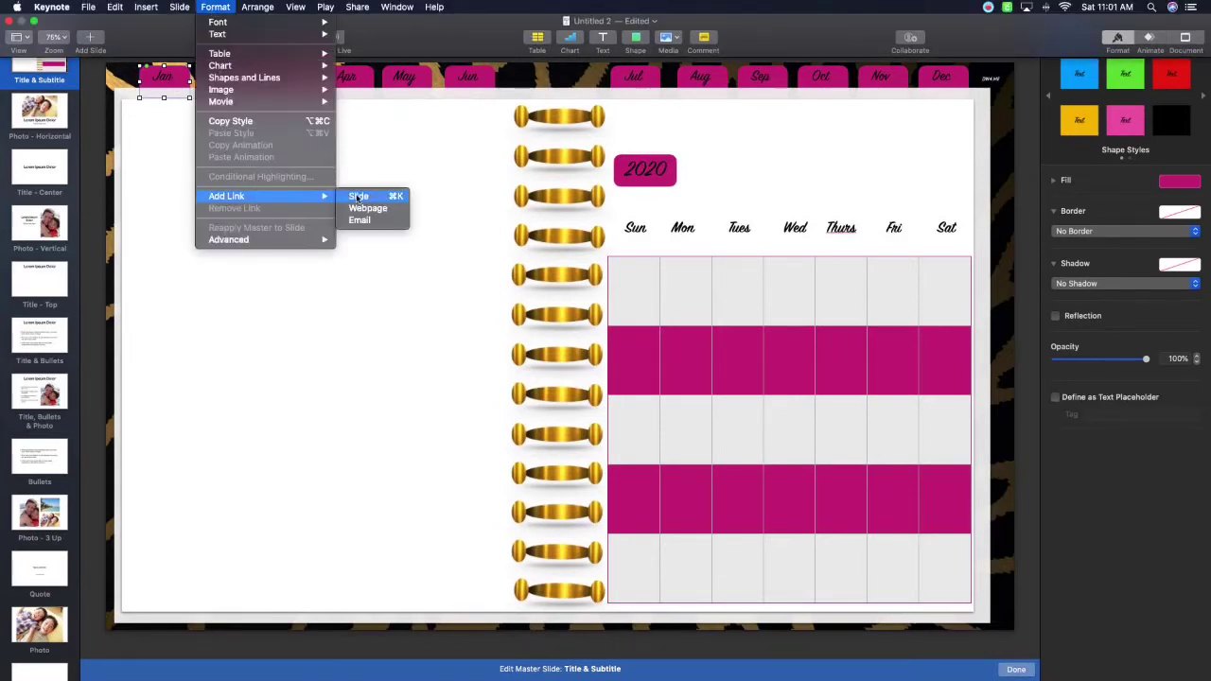
pyautogui.click(365, 198)
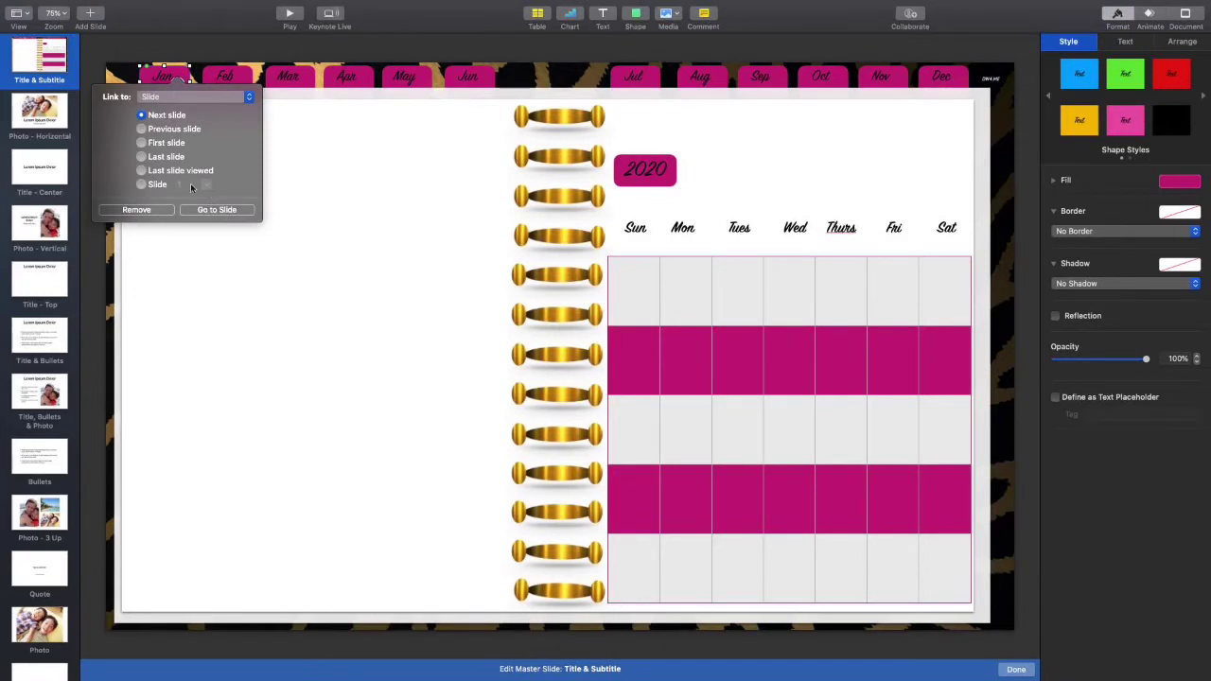
pyautogui.click(144, 185)
pyautogui.click(257, 102)
# Add a slide link to the Feb tab that leads to slide 2
pyautogui.click(236, 83)
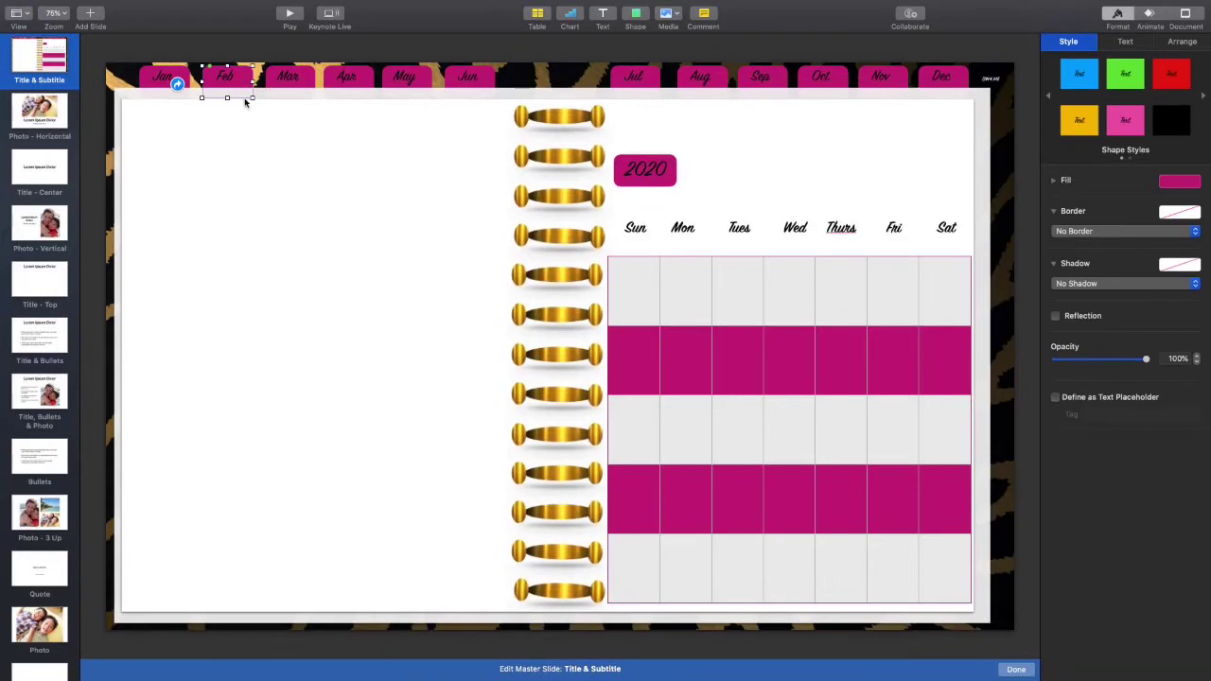
pyautogui.click(218, 7)
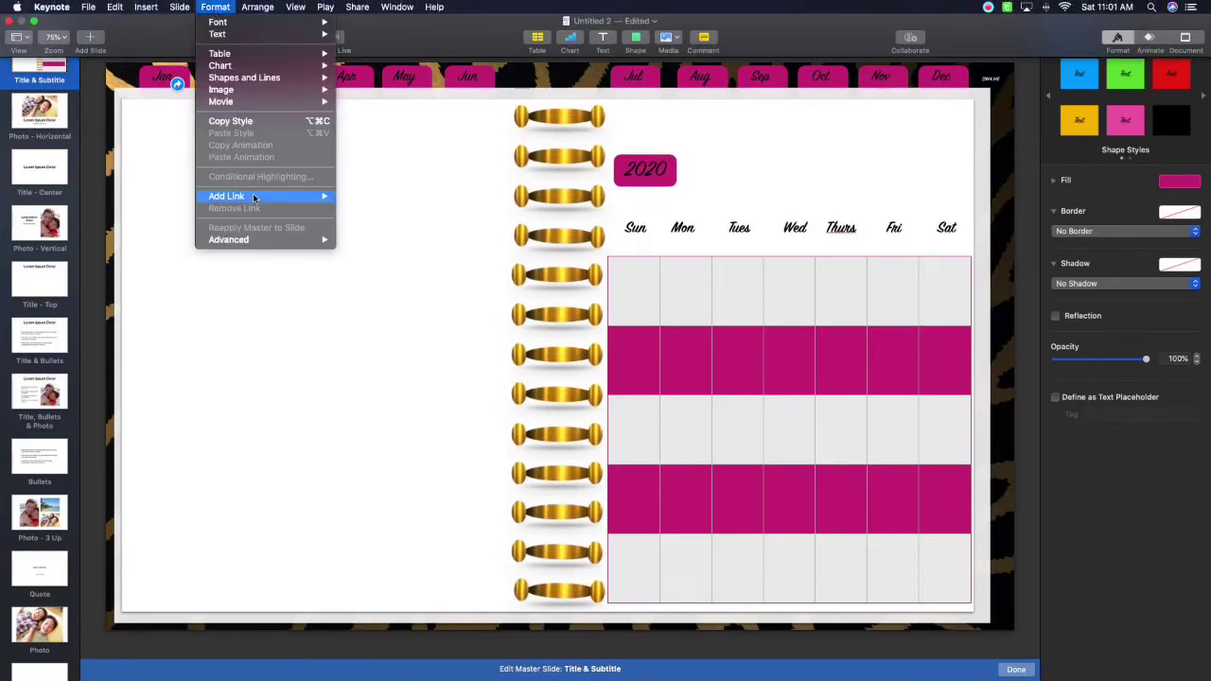
pyautogui.moveTo(232, 196)
pyautogui.click(356, 198)
pyautogui.click(205, 184)
pyautogui.click(268, 185)
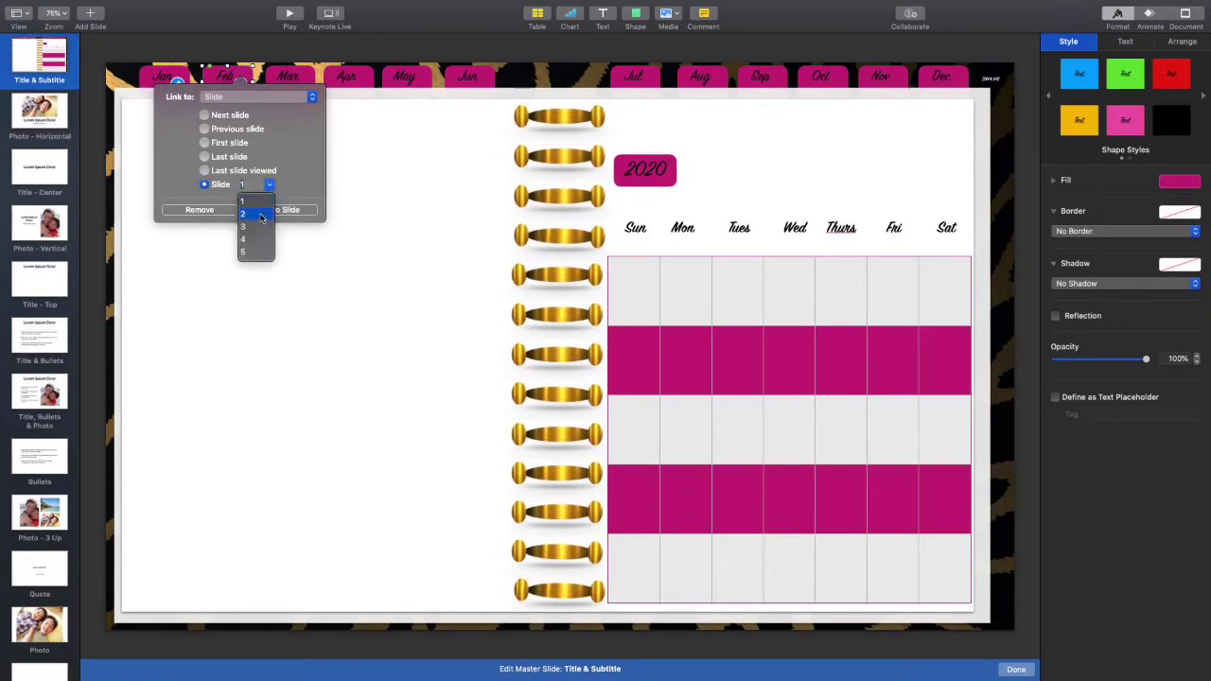
pyautogui.click(262, 217)
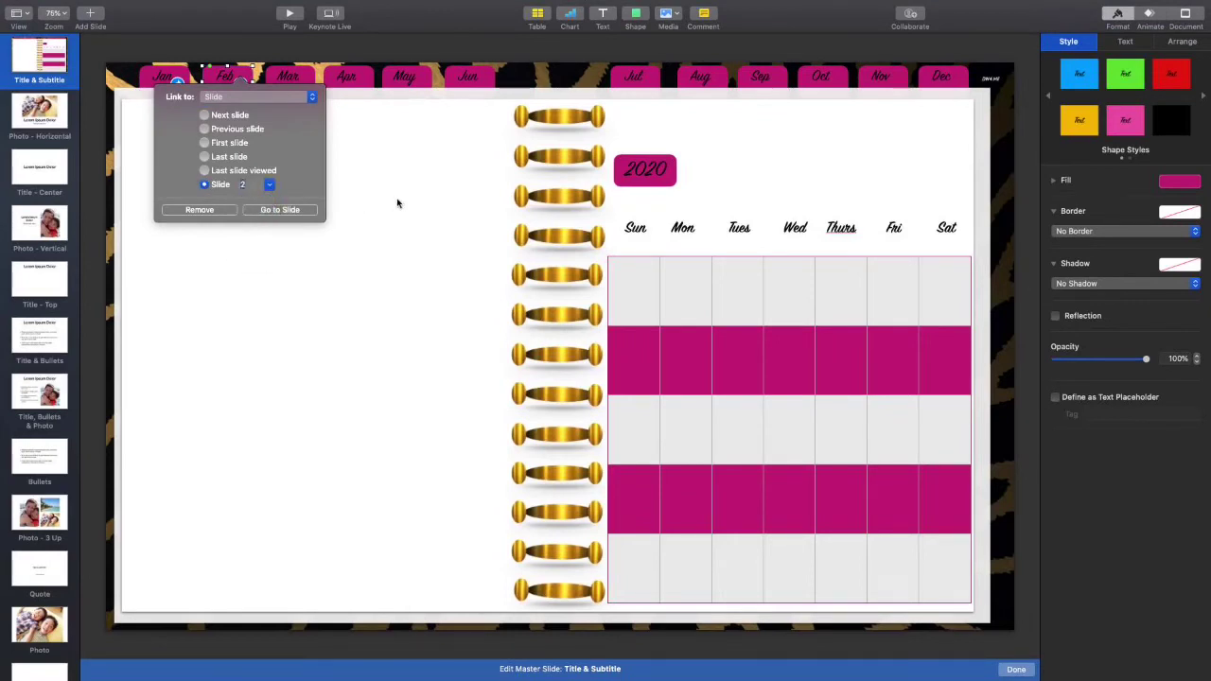
pyautogui.click(381, 169)
# Add a slide link to the Mar tab that leads to slide 3
pyautogui.click(288, 83)
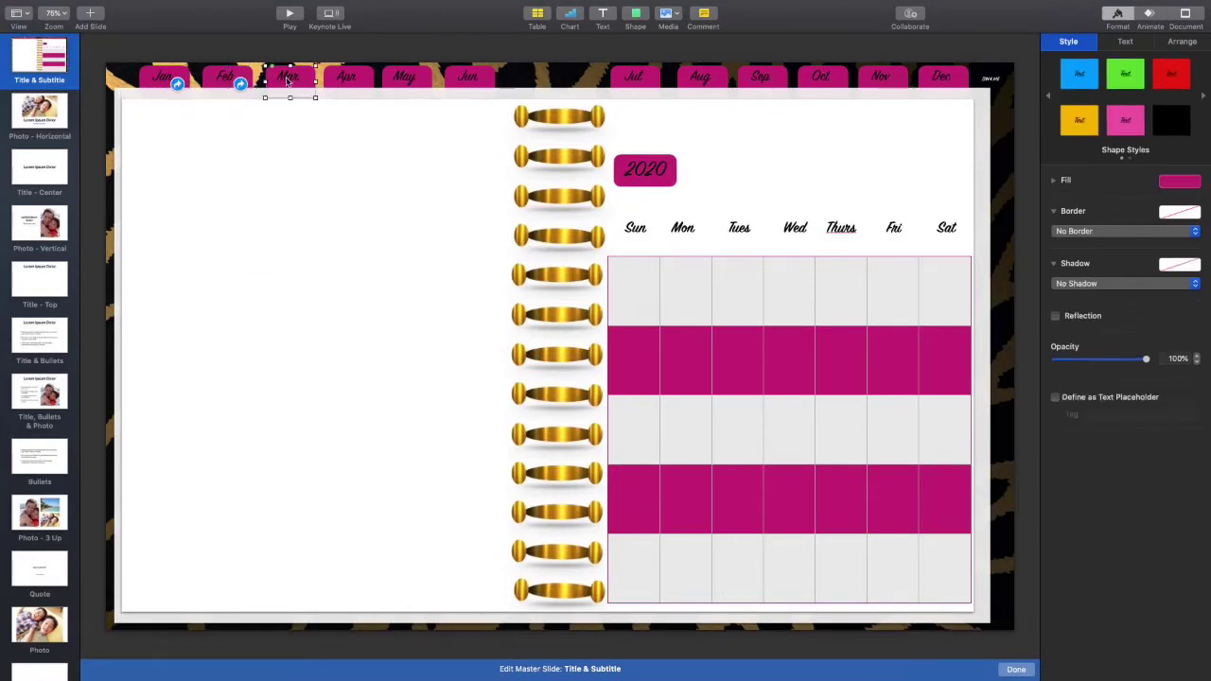
pyautogui.click(215, 6)
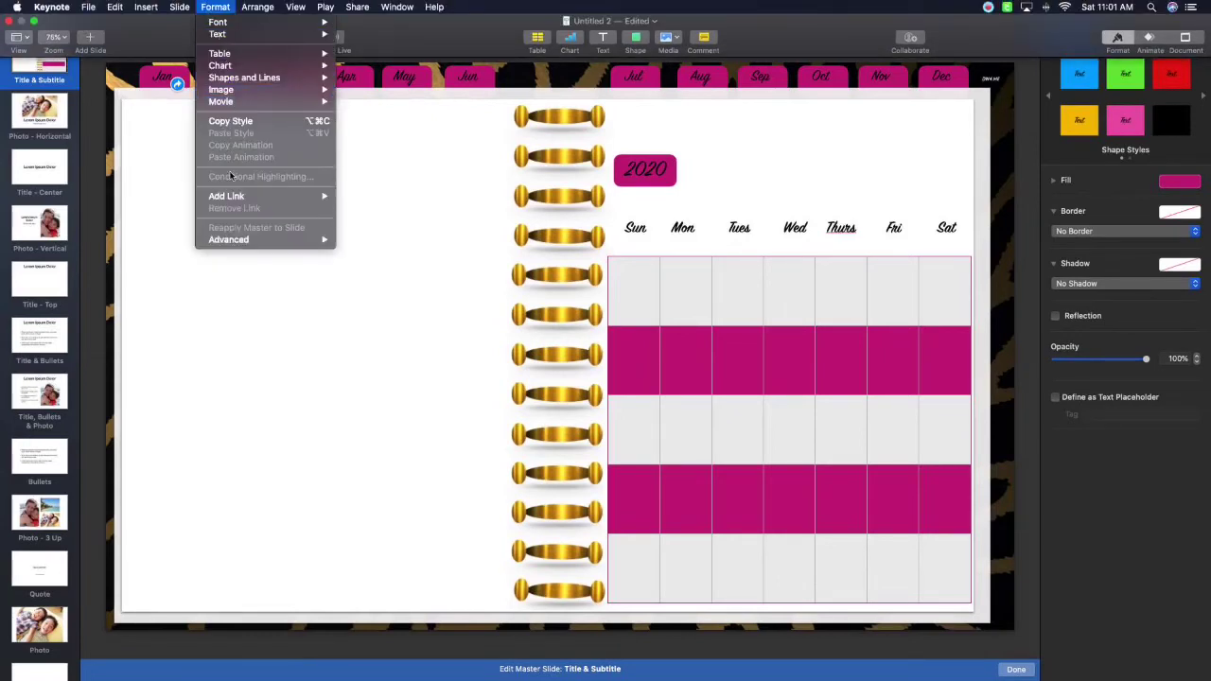
pyautogui.moveTo(238, 198)
pyautogui.click(355, 197)
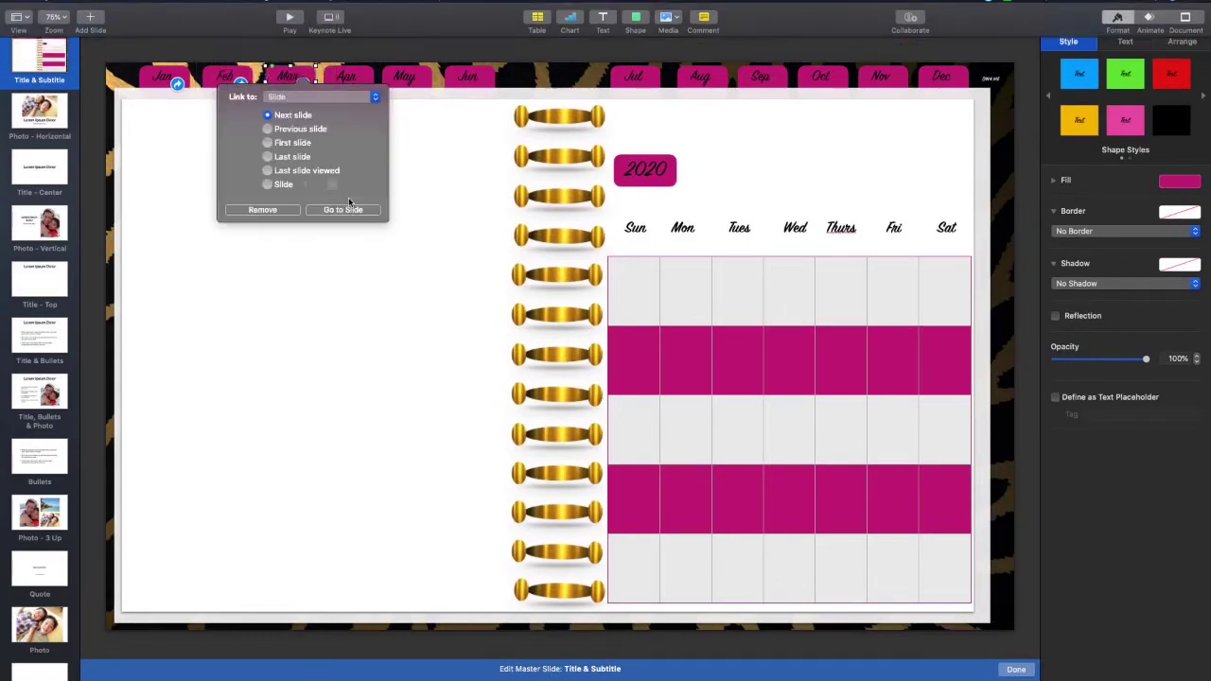
pyautogui.click(268, 185)
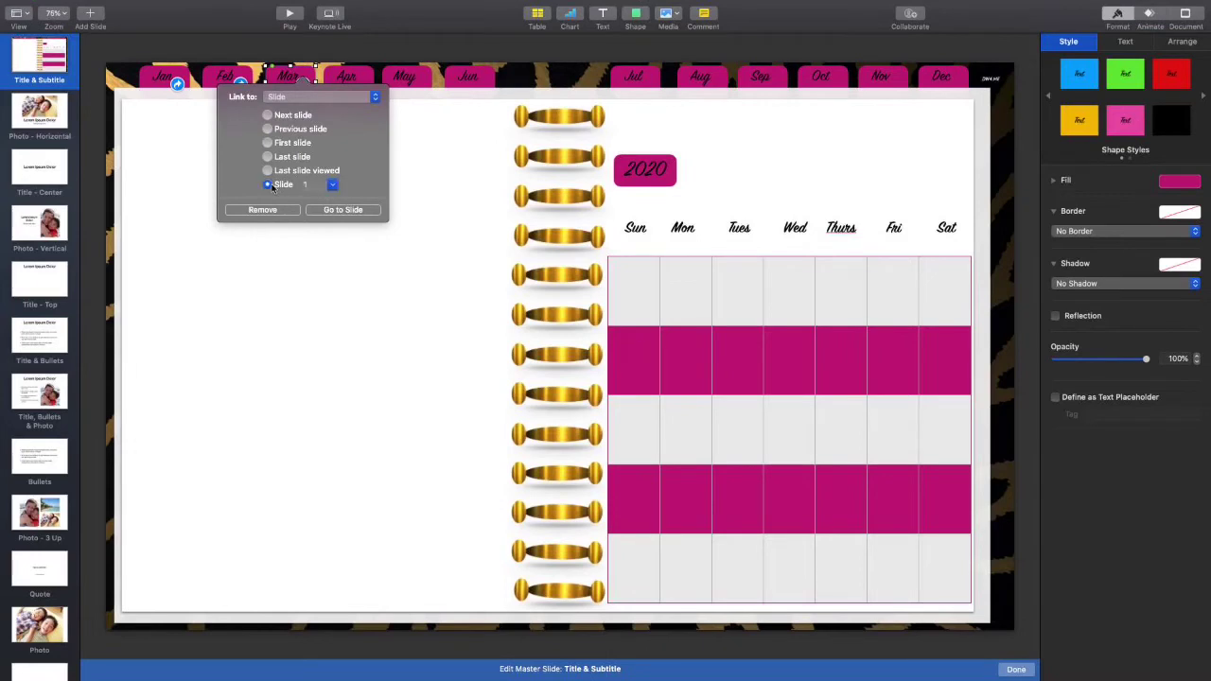
pyautogui.click(332, 185)
pyautogui.click(315, 228)
pyautogui.click(397, 214)
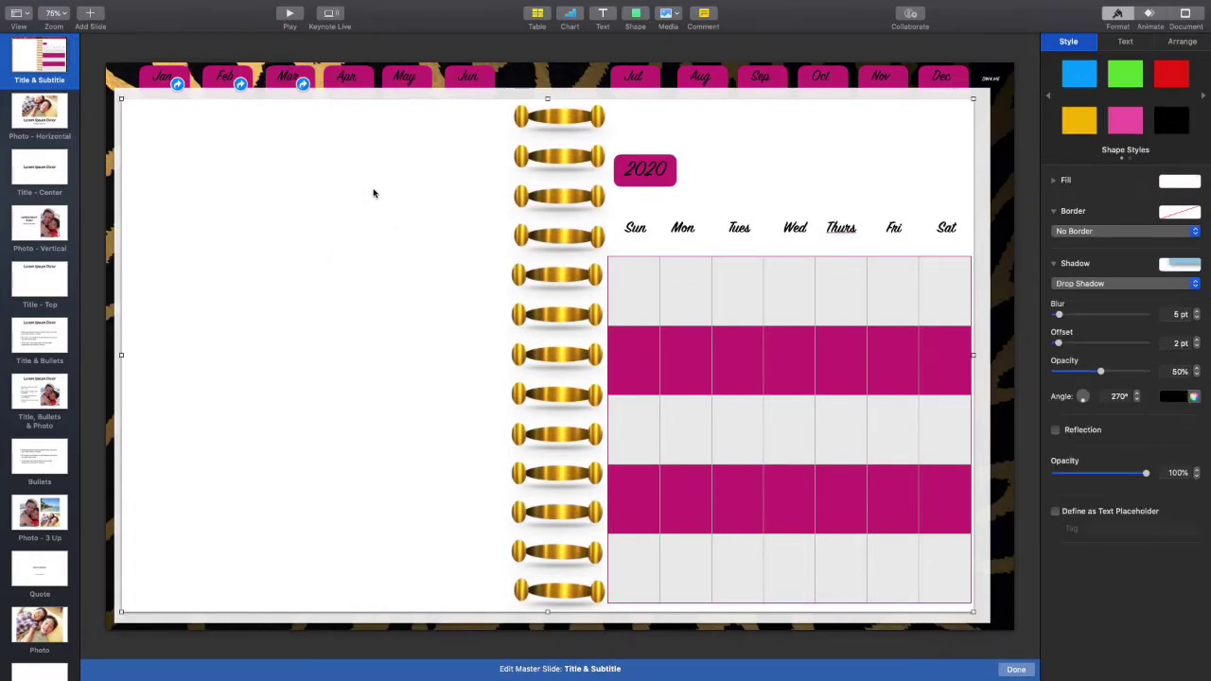
# Add a slide link to the Apr tab that leads to slide 4, and go to the linked slide
pyautogui.click(347, 77)
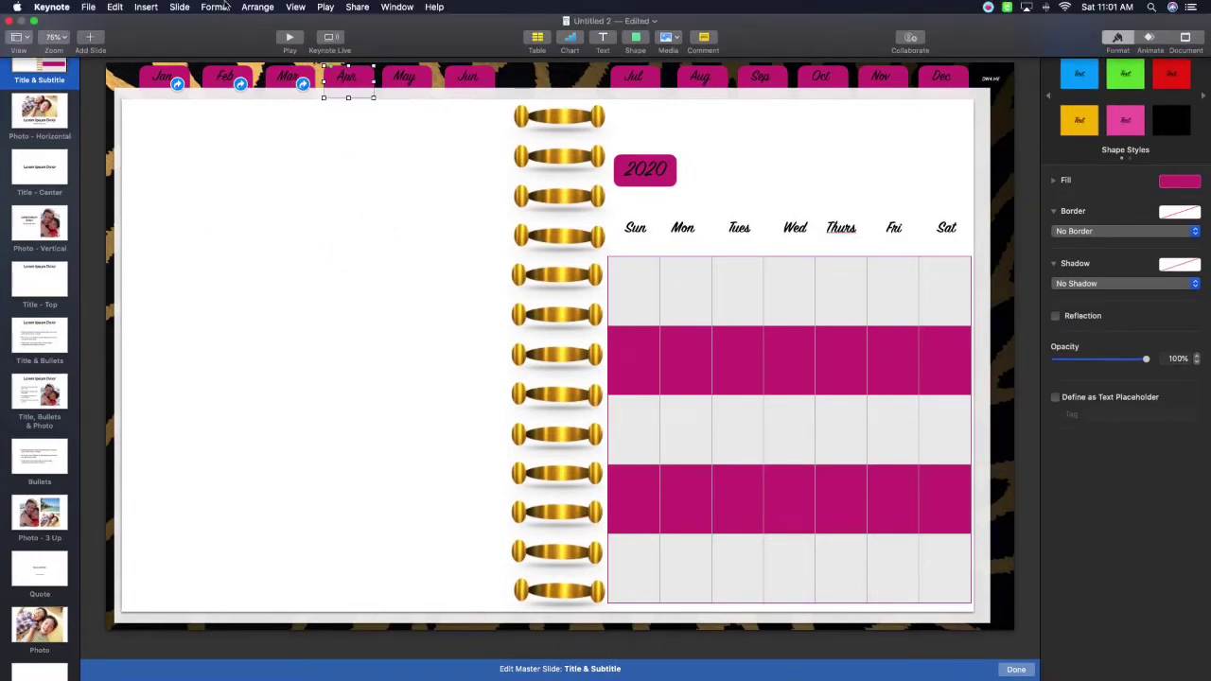
pyautogui.click(216, 7)
pyautogui.moveTo(255, 199)
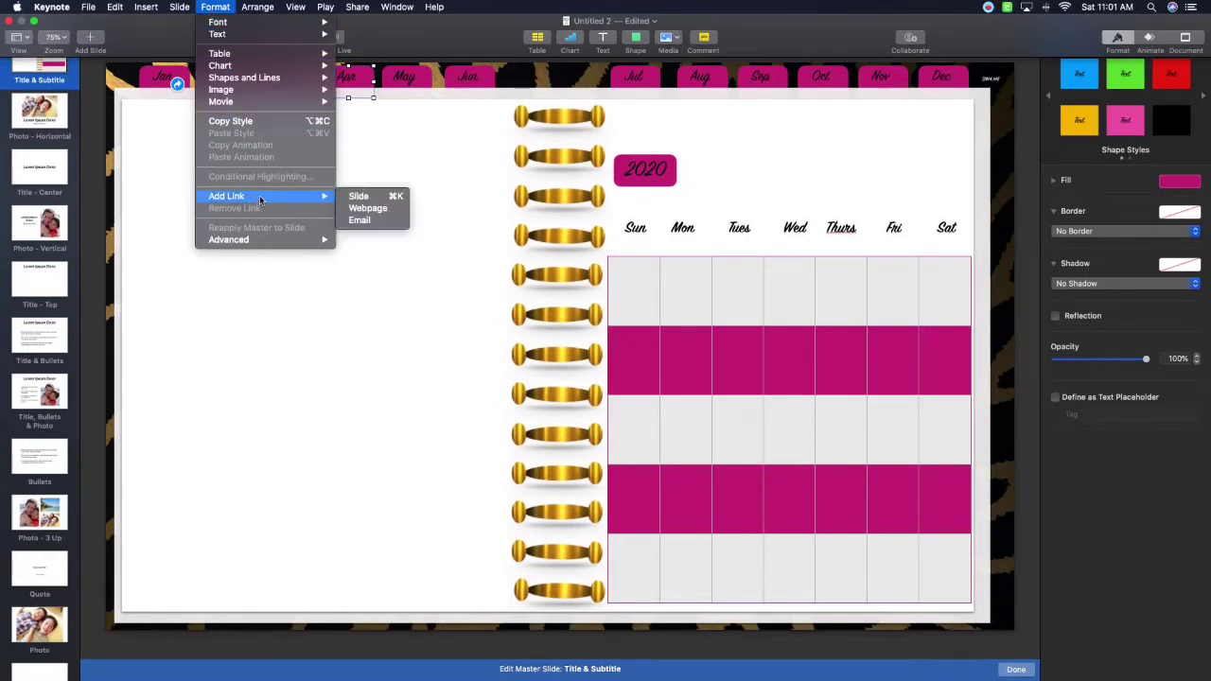
pyautogui.click(357, 195)
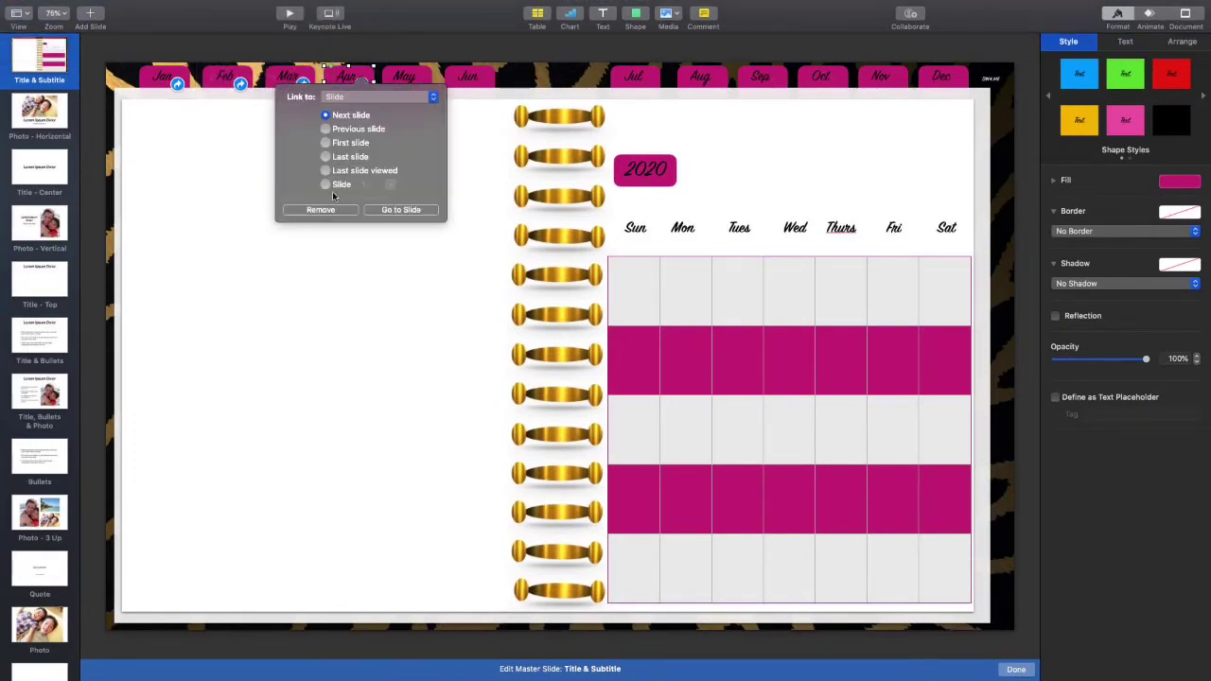
pyautogui.click(326, 186)
pyautogui.click(389, 185)
pyautogui.click(365, 244)
pyautogui.click(378, 210)
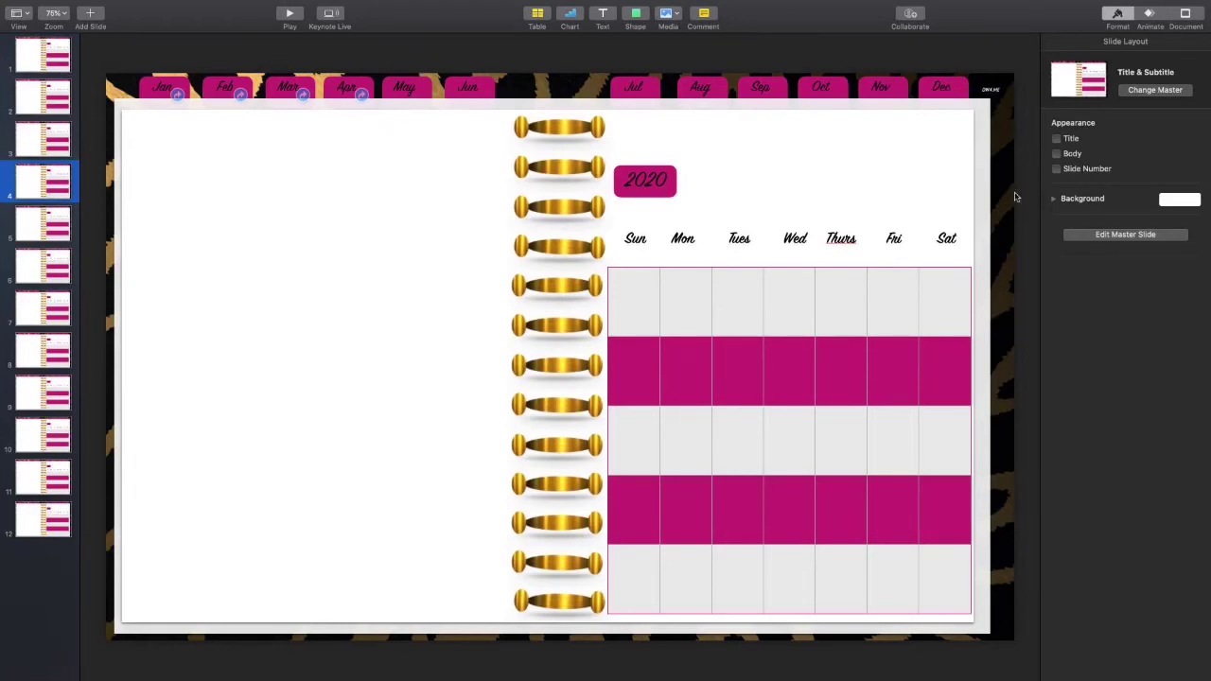
# Return to master slide editing, link the May tab to slide 1 and go to the linked slide
pyautogui.click(1114, 235)
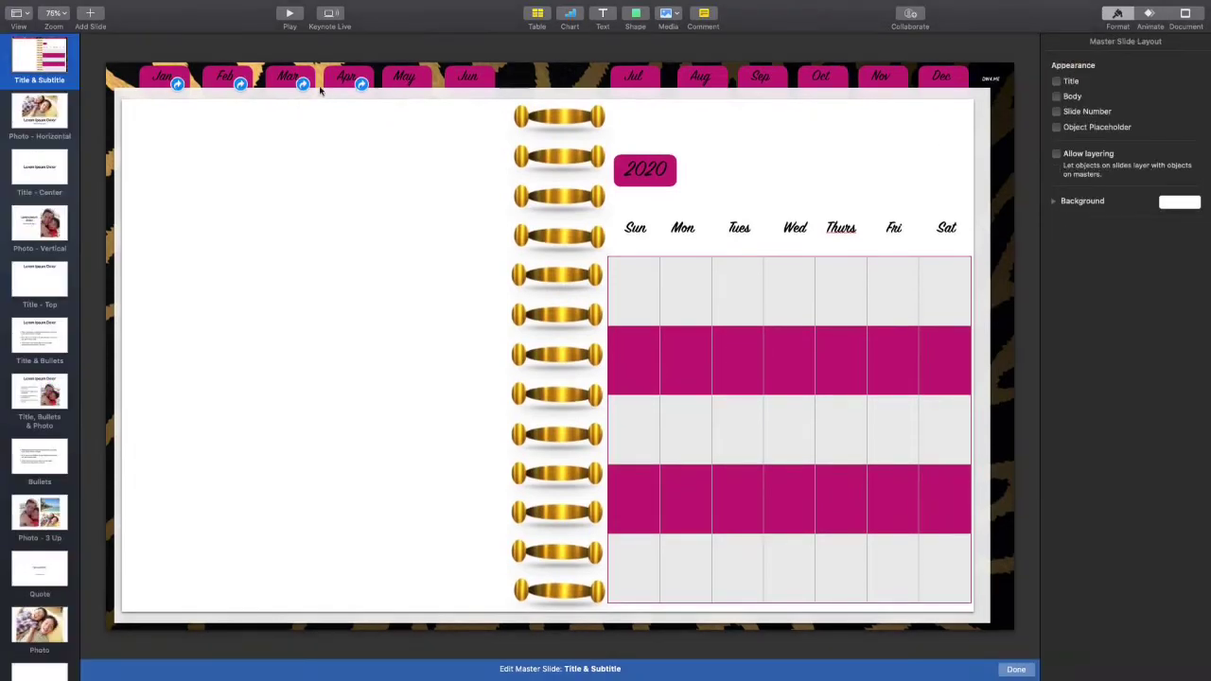
pyautogui.click(404, 82)
pyautogui.moveTo(178, 4)
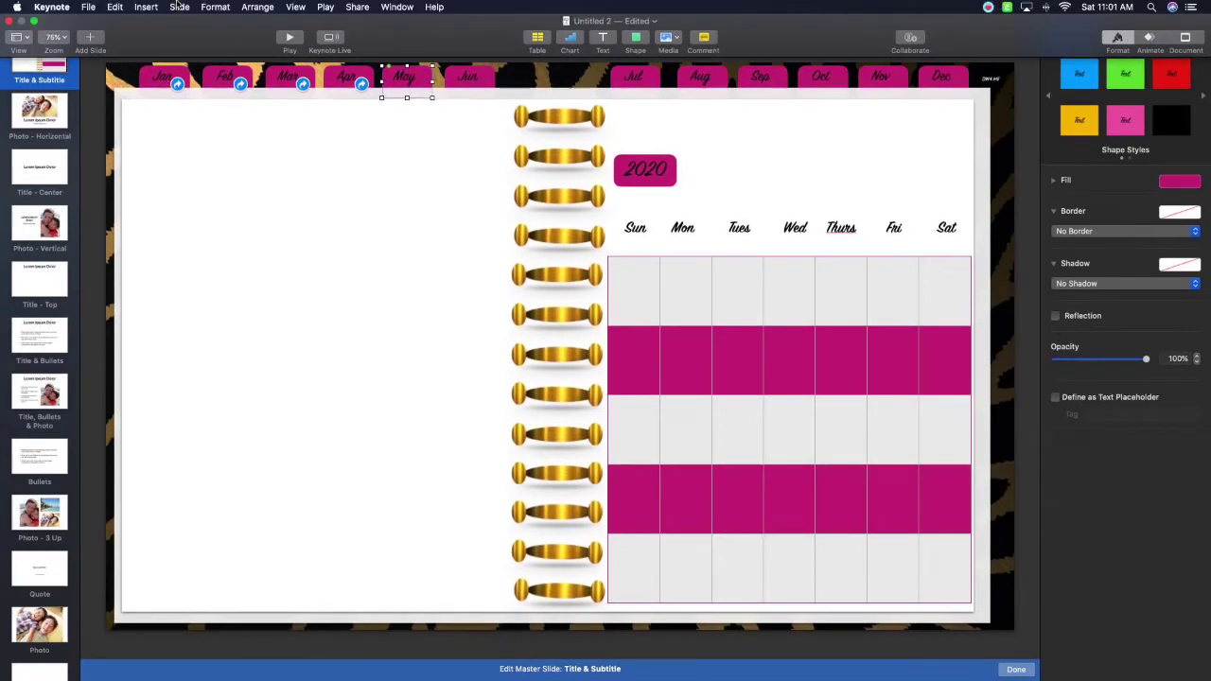
pyautogui.click(214, 6)
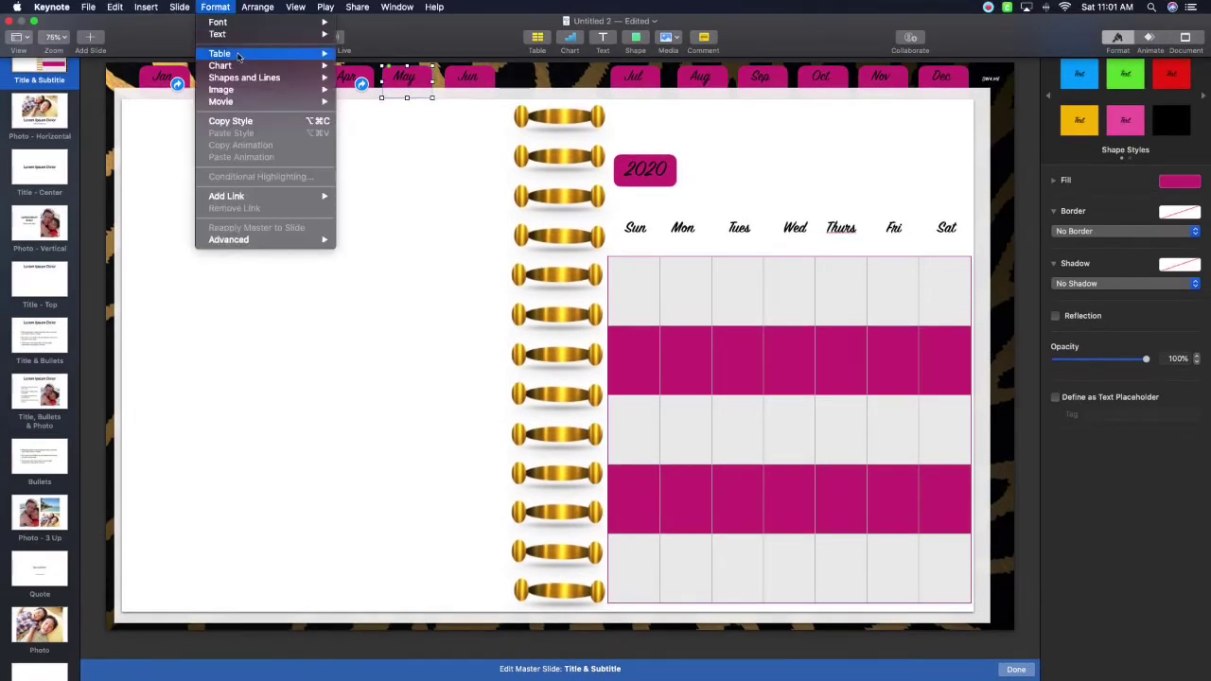
pyautogui.moveTo(261, 195)
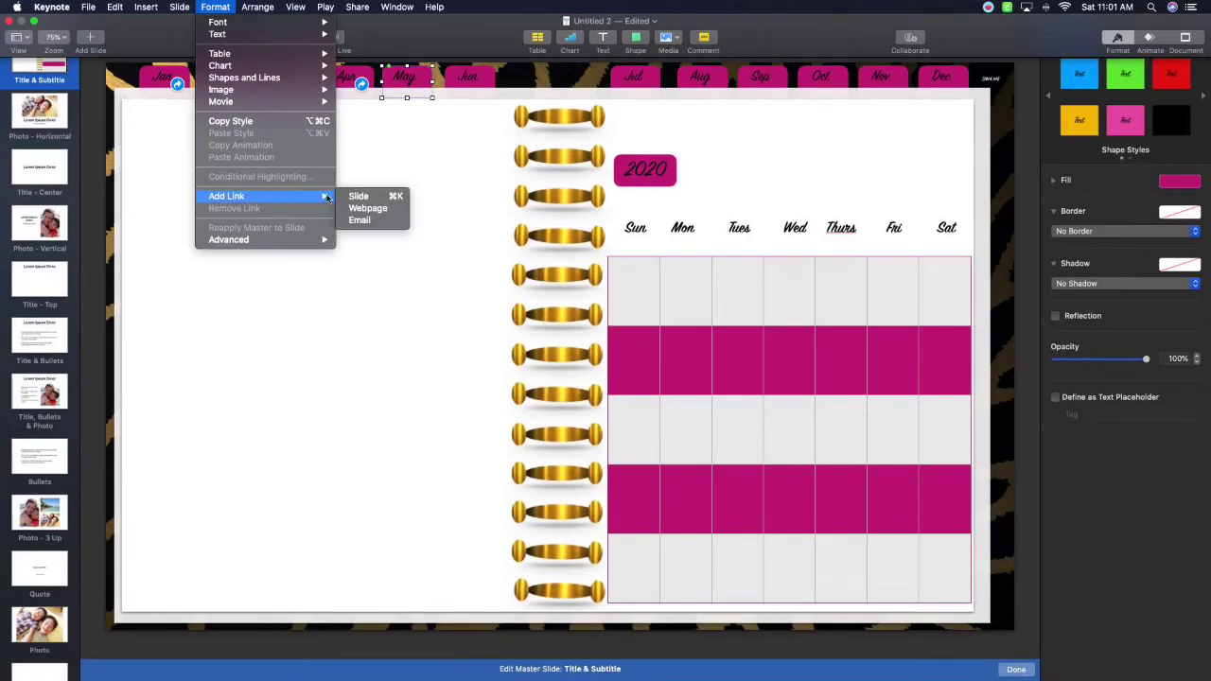
pyautogui.click(365, 193)
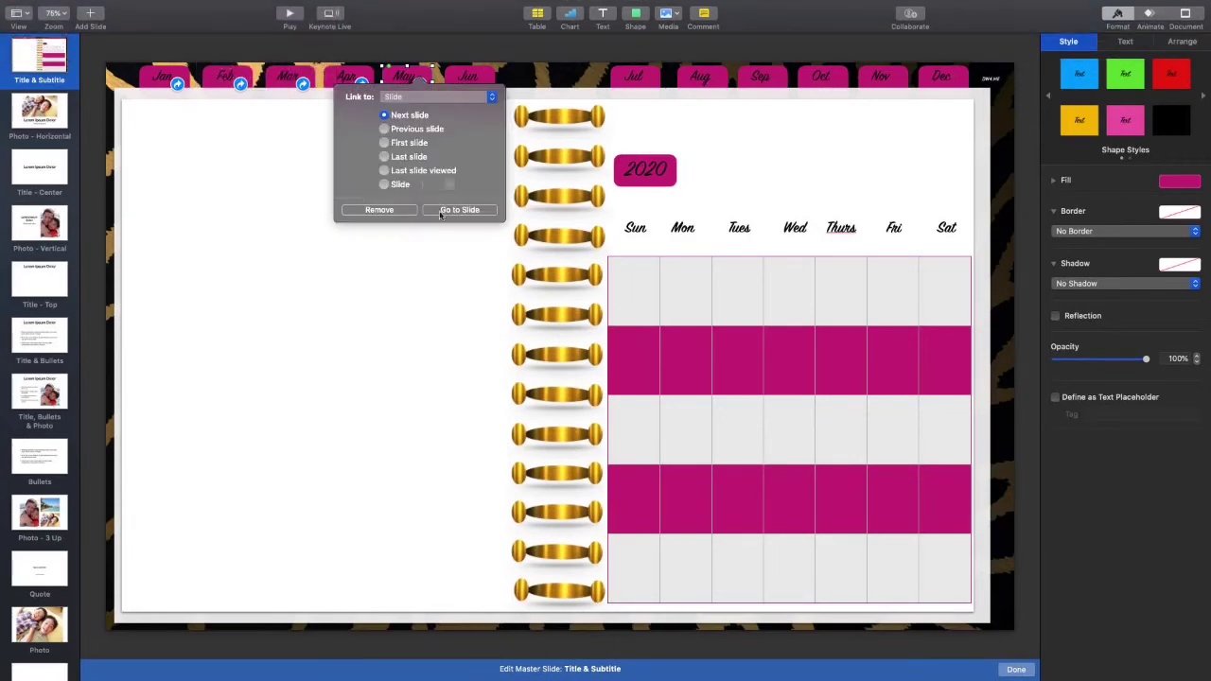
pyautogui.click(385, 183)
pyautogui.click(450, 211)
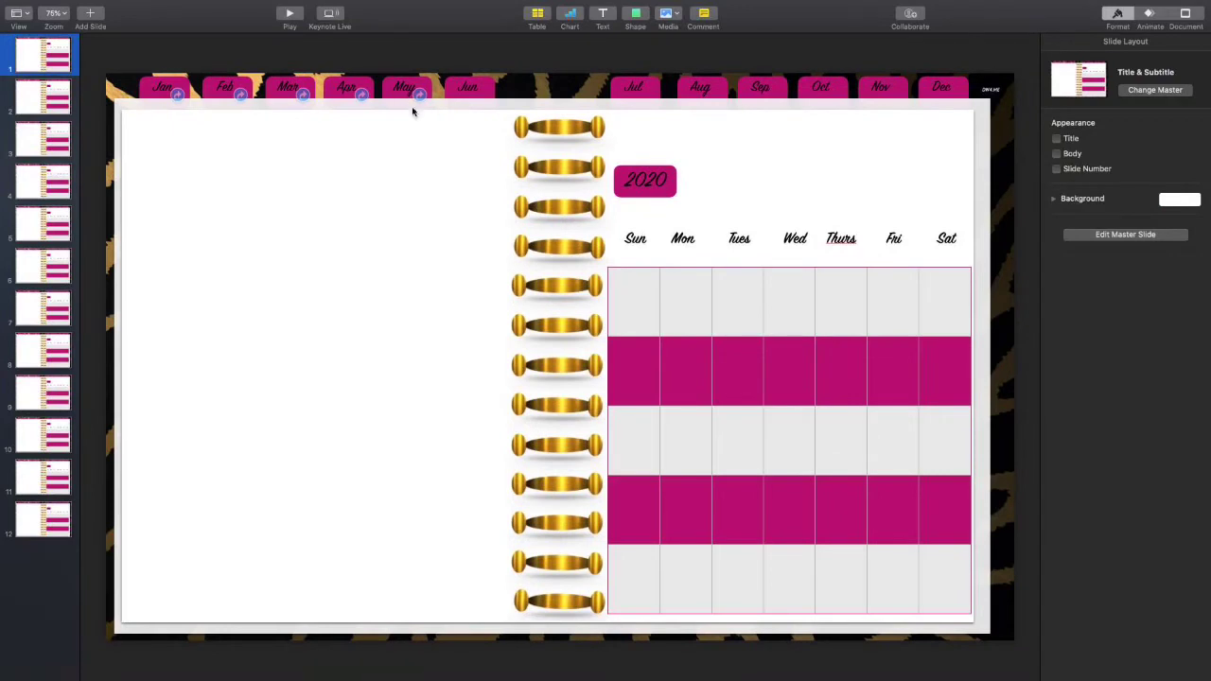
# Return to master slide editing and change the May tab's link to slide 5
pyautogui.click(1087, 237)
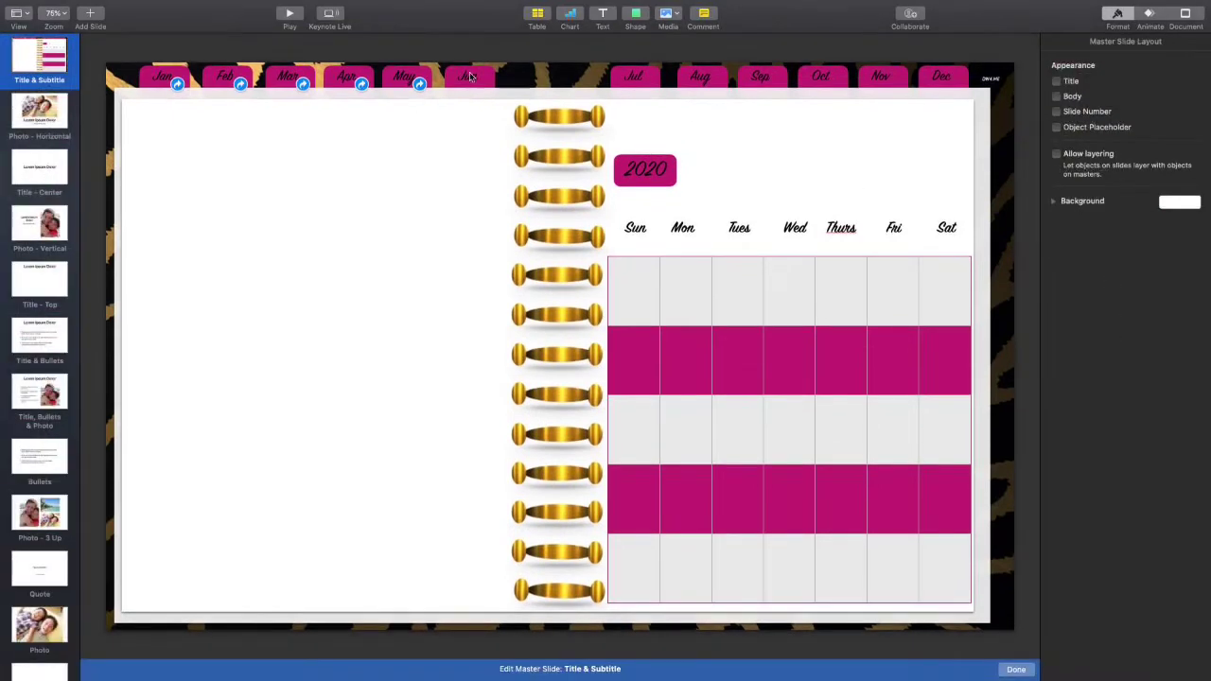
pyautogui.click(416, 85)
pyautogui.click(420, 85)
pyautogui.click(450, 187)
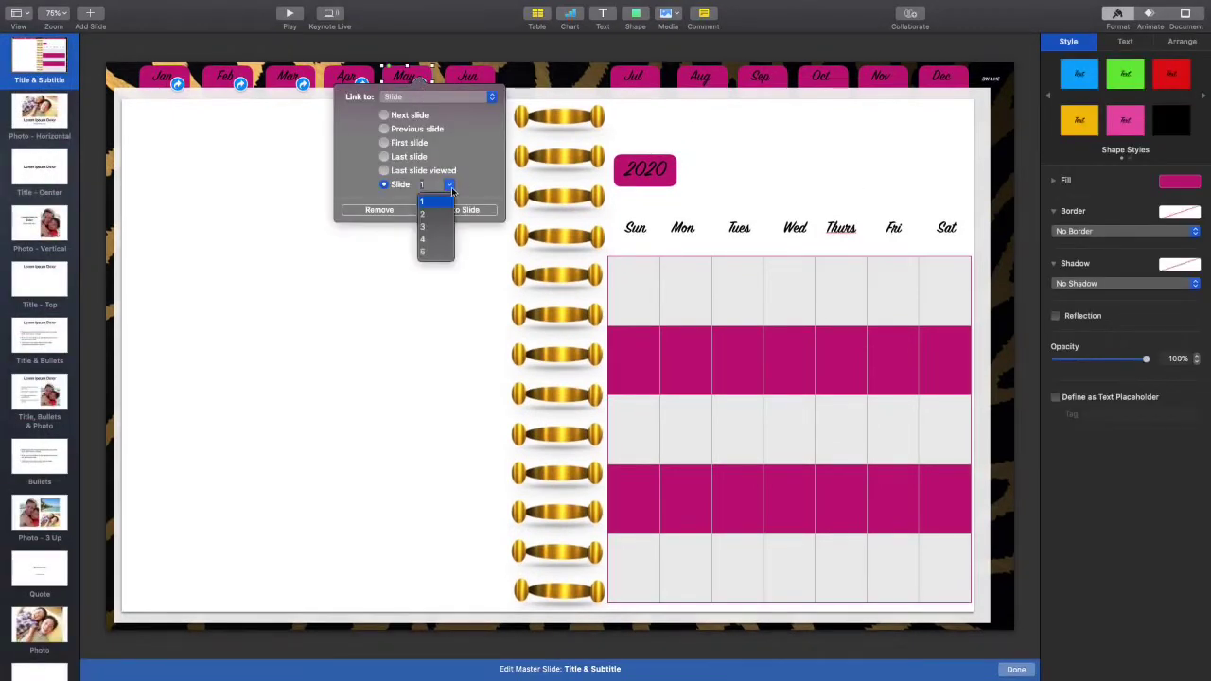
pyautogui.click(437, 251)
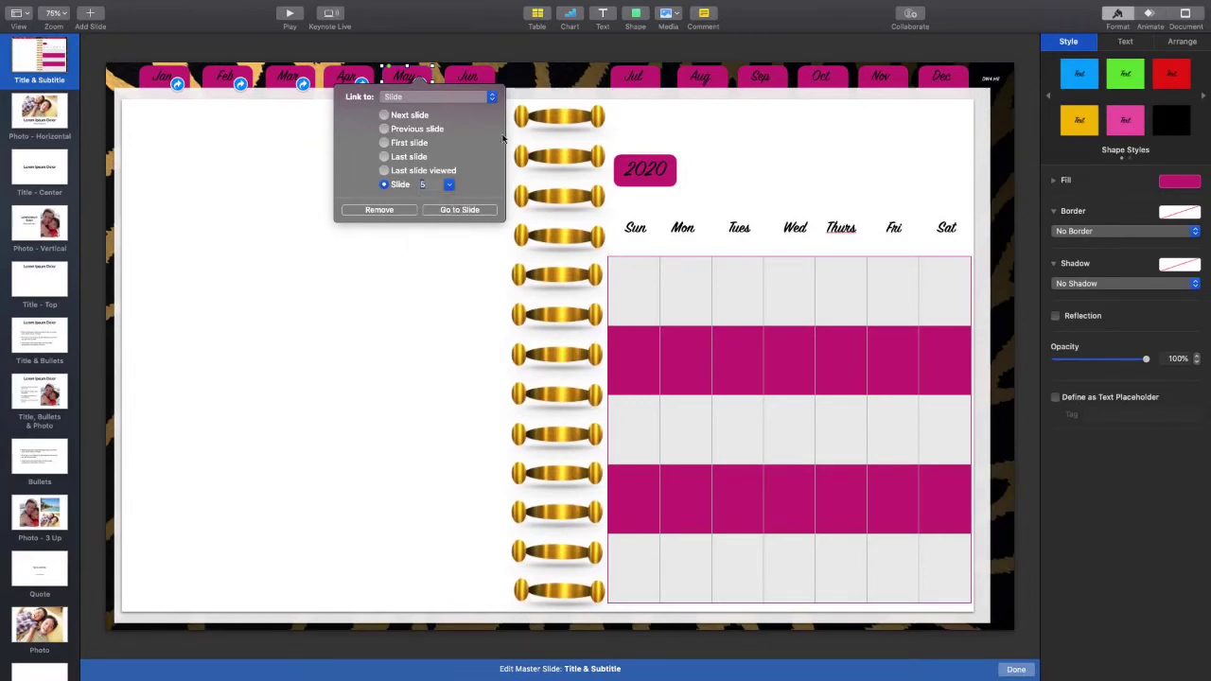
pyautogui.click(276, 129)
# Add slide links to the Jun through Dec tabs, and finish editing the master slide
pyautogui.click(468, 78)
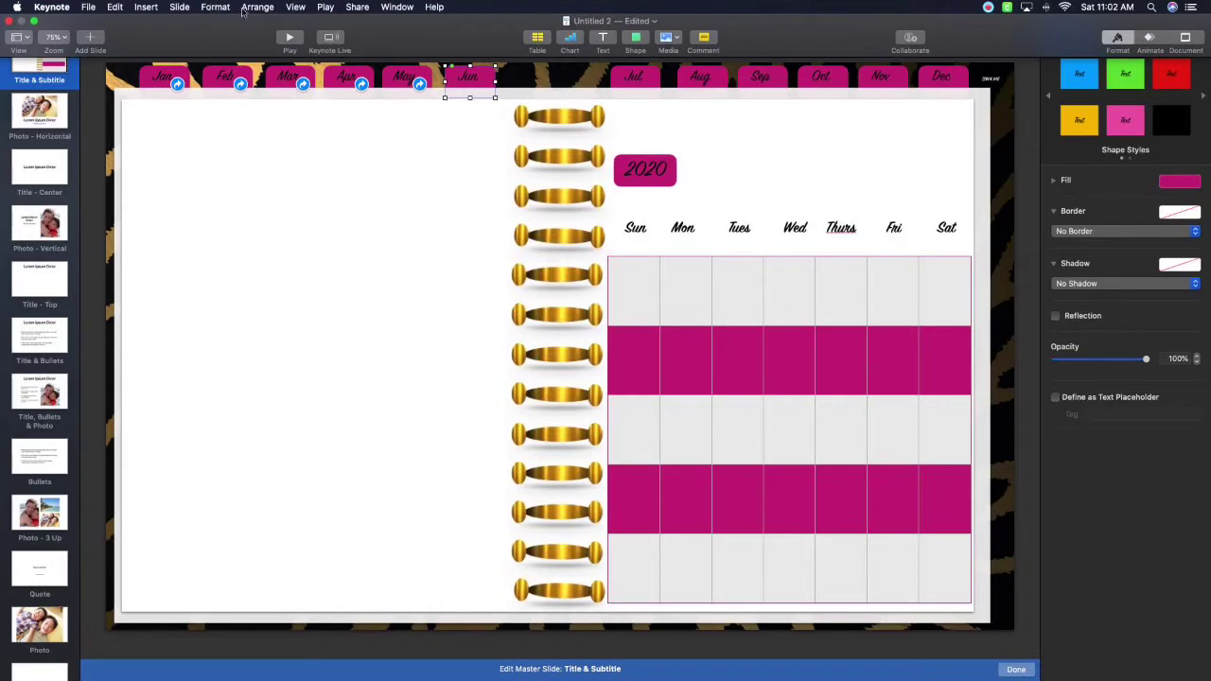
pyautogui.click(831, 158)
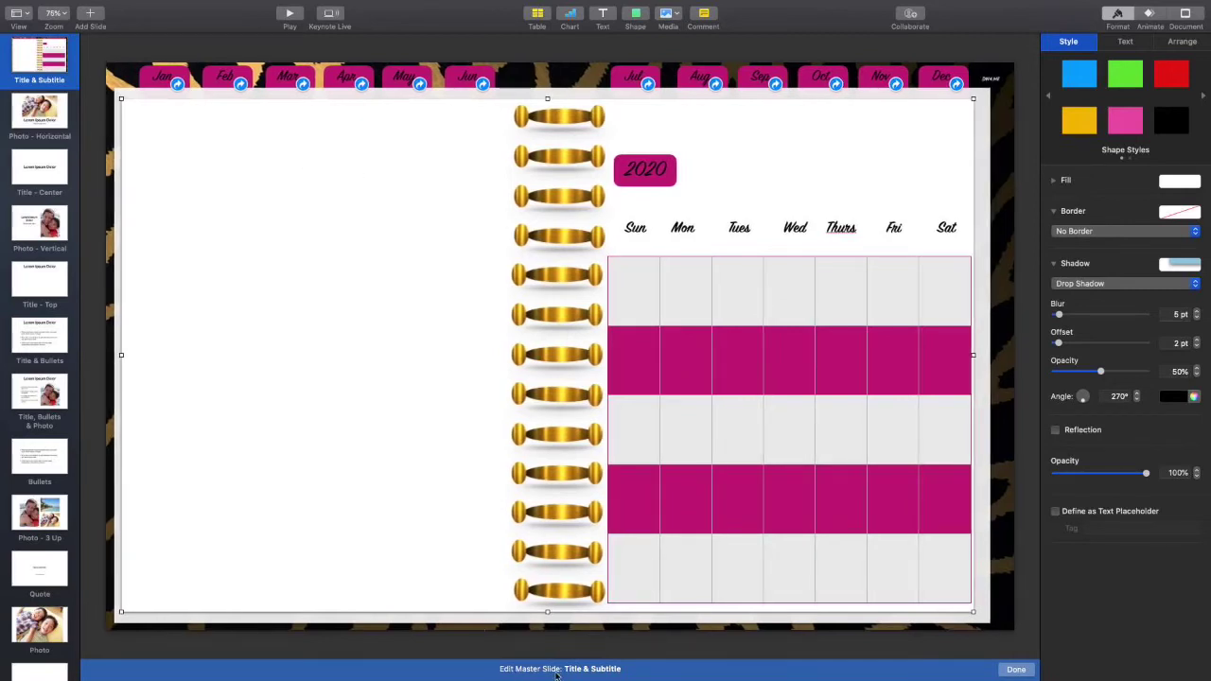
pyautogui.click(1016, 670)
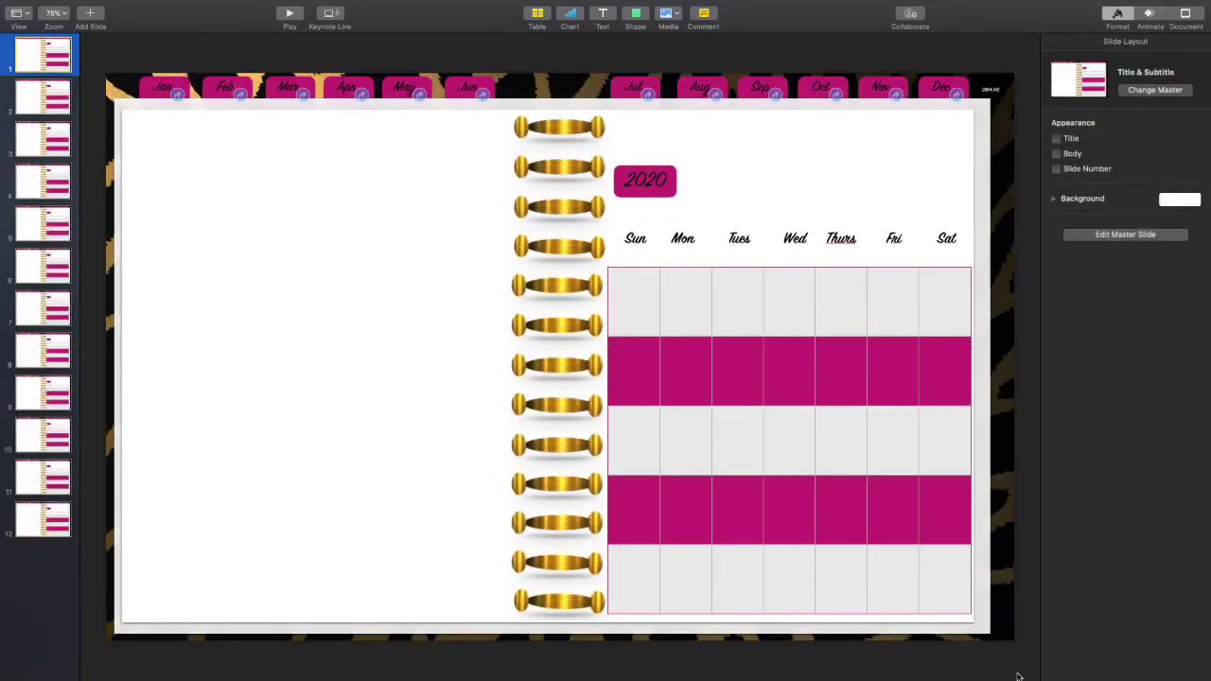
# Switch between slides 1 and 2 to compare their page layouts
pyautogui.click(57, 86)
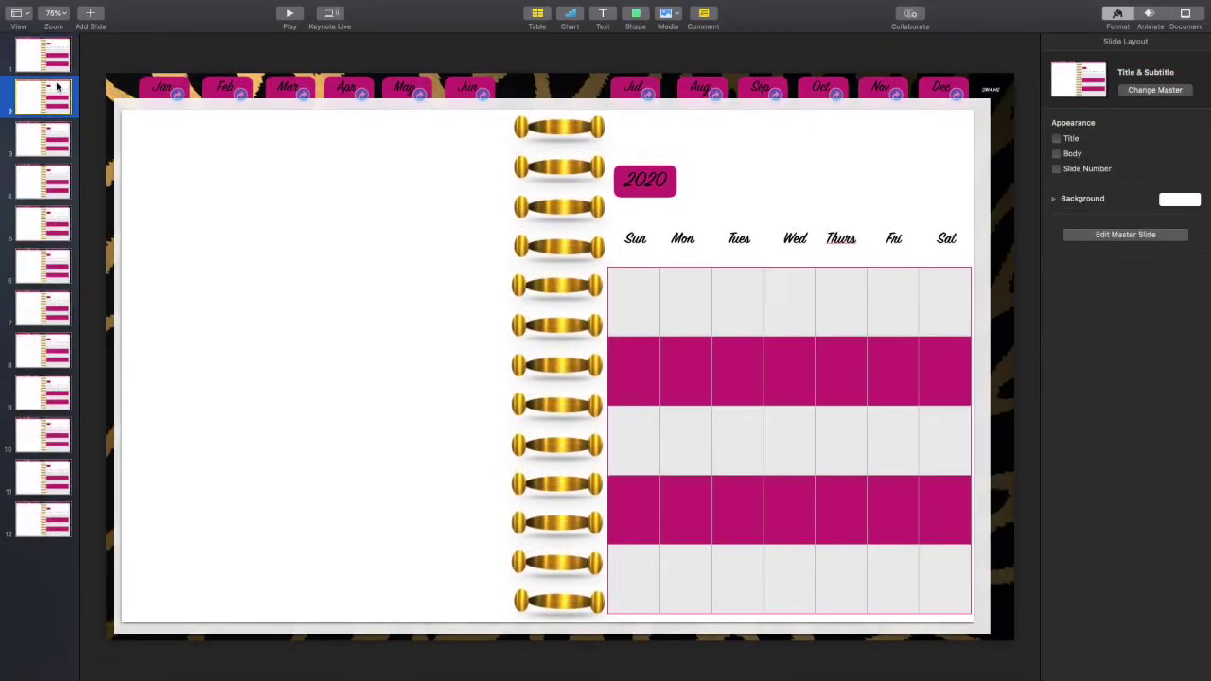
pyautogui.click(54, 63)
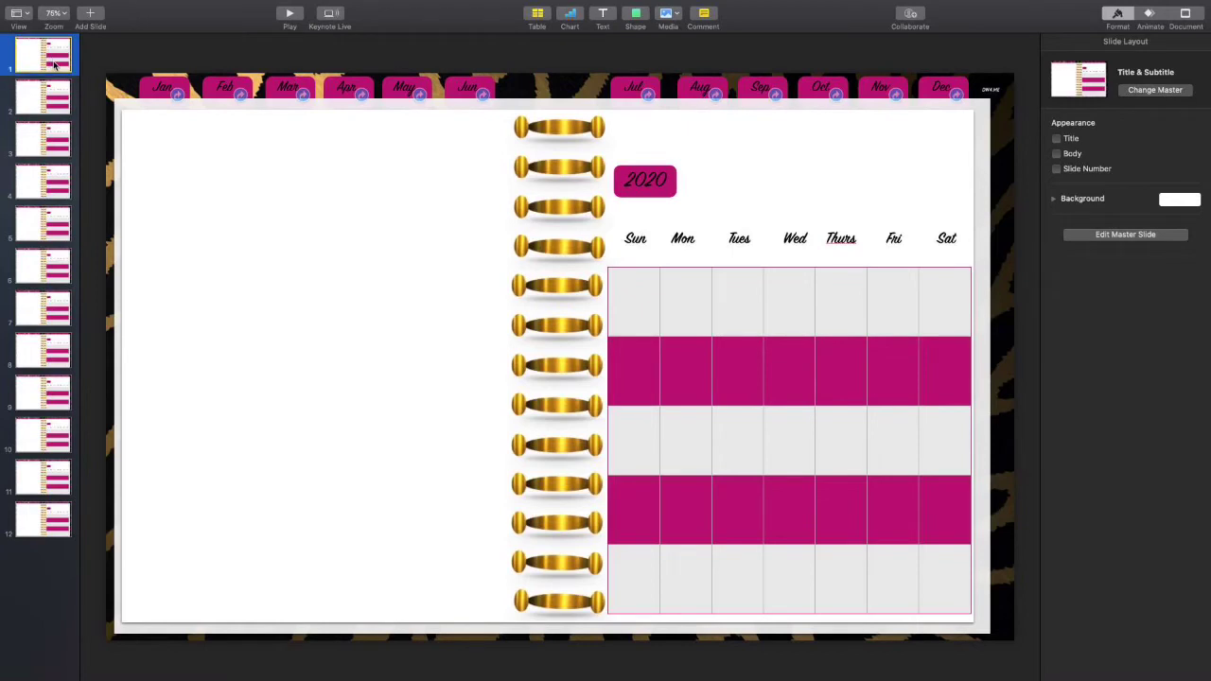
pyautogui.click(49, 90)
pyautogui.click(50, 71)
pyautogui.click(58, 109)
pyautogui.click(57, 76)
pyautogui.click(57, 104)
pyautogui.click(57, 73)
# Add a "January" text box above the calendar on slide 1, opposite the 2020 label
pyautogui.click(604, 43)
pyautogui.moveTo(565, 357); pyautogui.dragTo(925, 181)
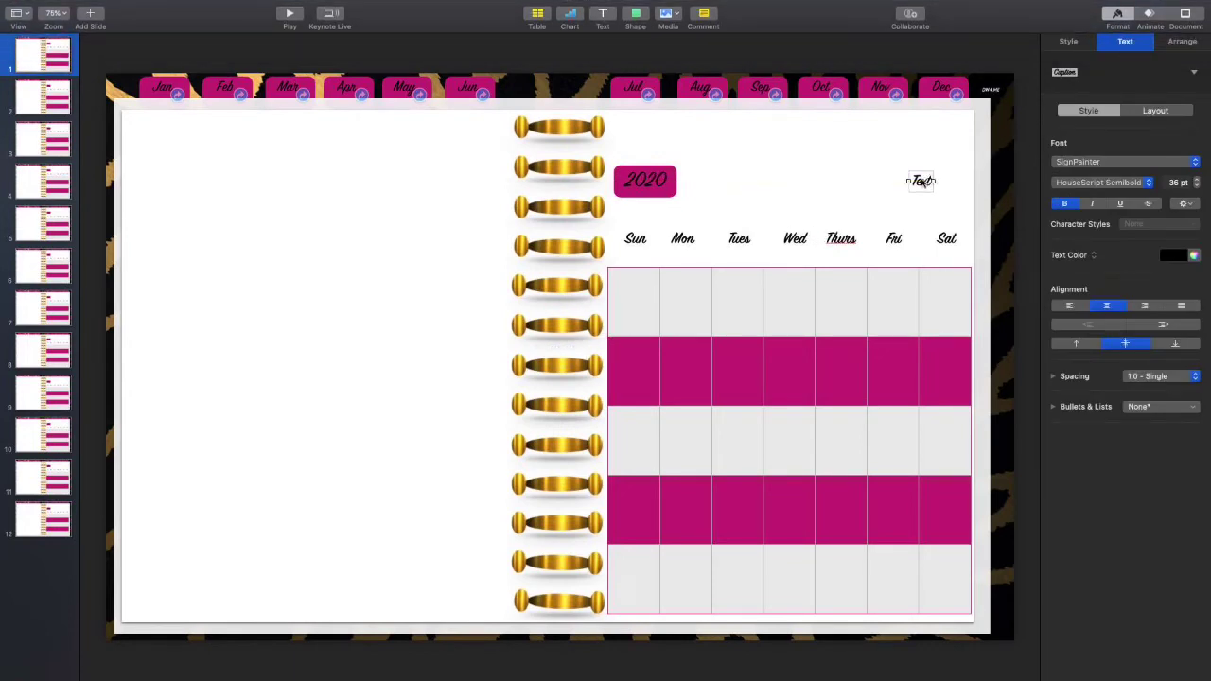
pyautogui.doubleClick(922, 181)
pyautogui.write('January')
# Add a "February" text box above the calendar on slide 2, opposite the 2020 label
pyautogui.click(68, 97)
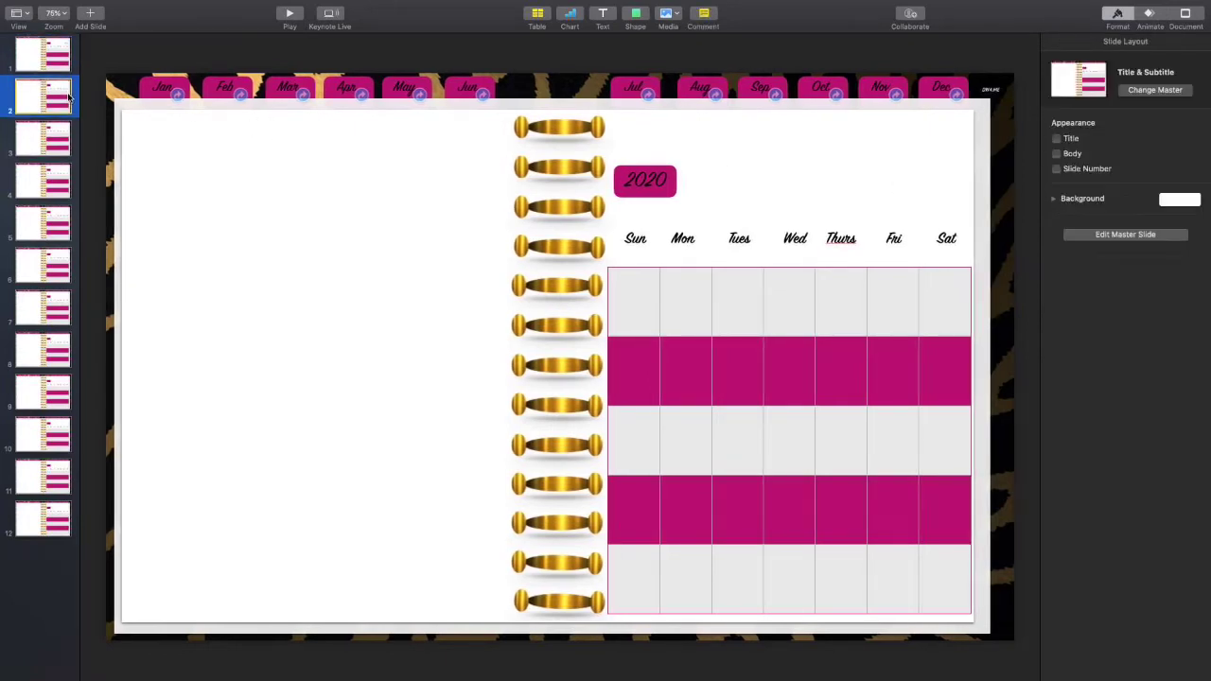
pyautogui.click(602, 12)
pyautogui.moveTo(569, 359); pyautogui.dragTo(928, 182)
pyautogui.doubleClick(927, 181)
pyautogui.press('BackSpace')
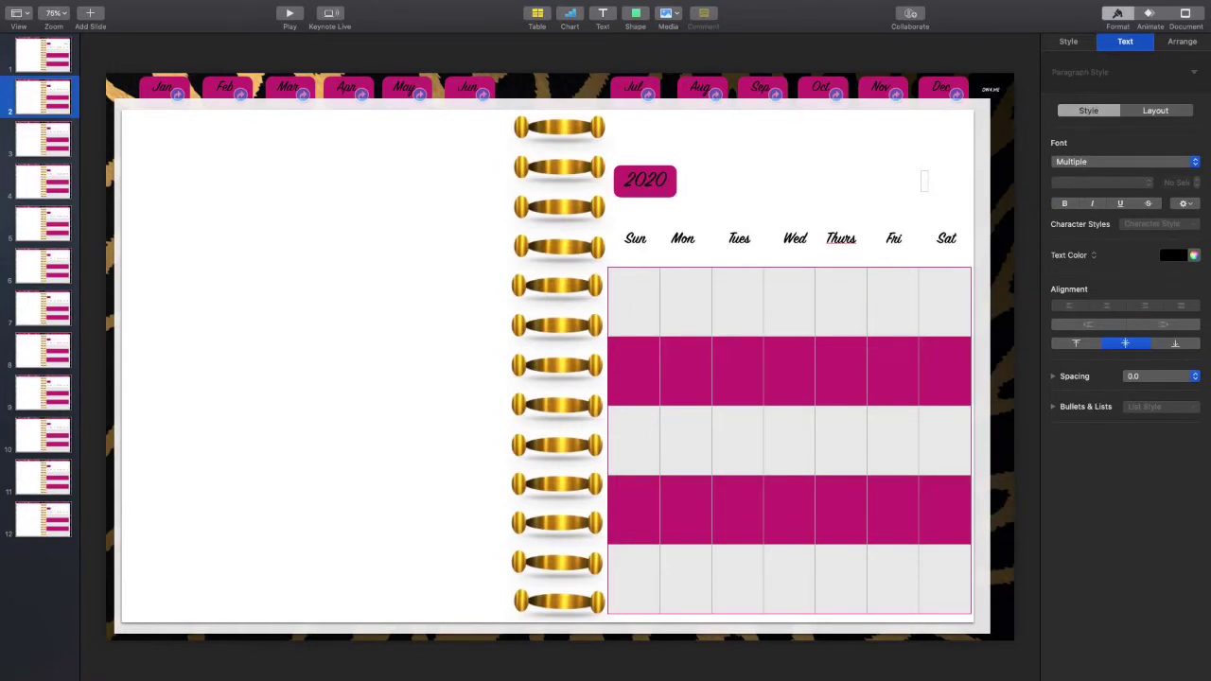
pyautogui.click(925, 182)
pyautogui.write('February')
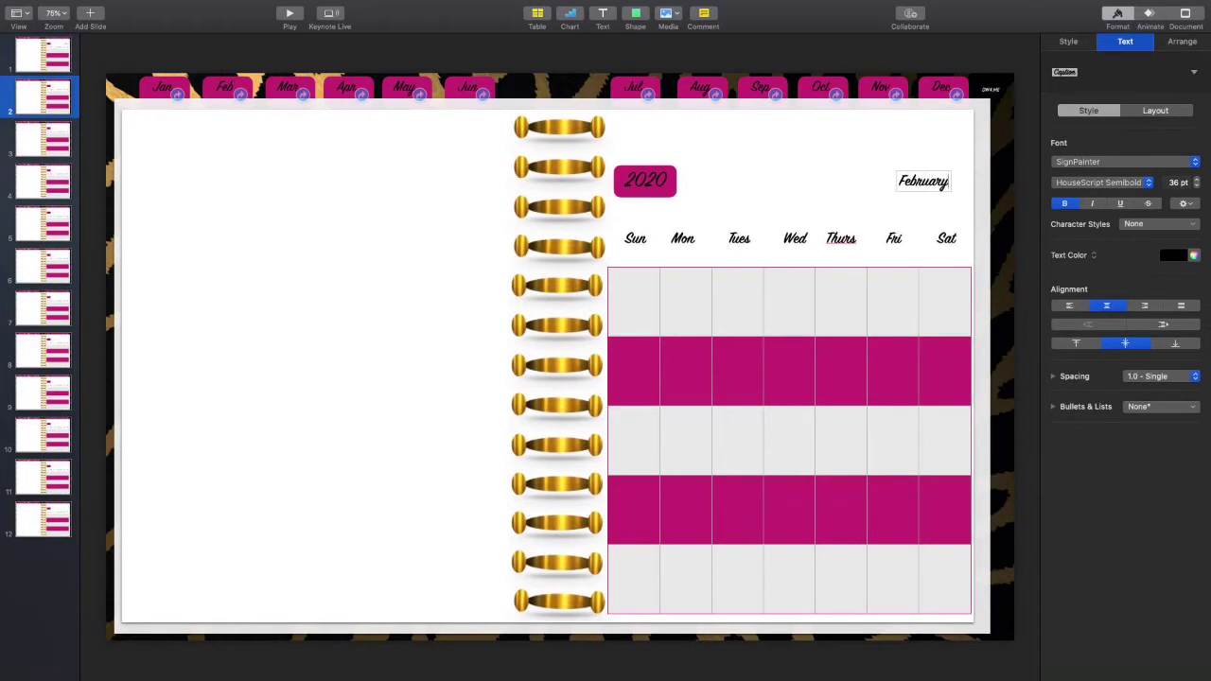
# Add a "March" text box above the calendar on slide 3, opposite the 2020 label
pyautogui.click(59, 135)
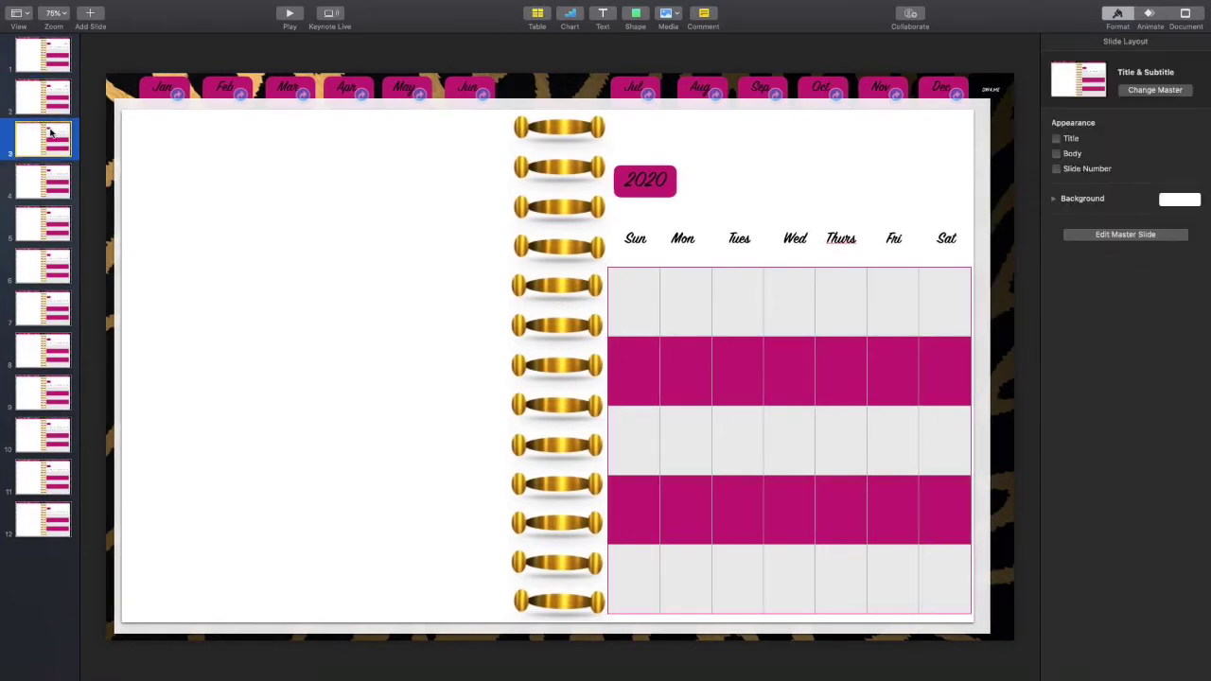
pyautogui.click(600, 13)
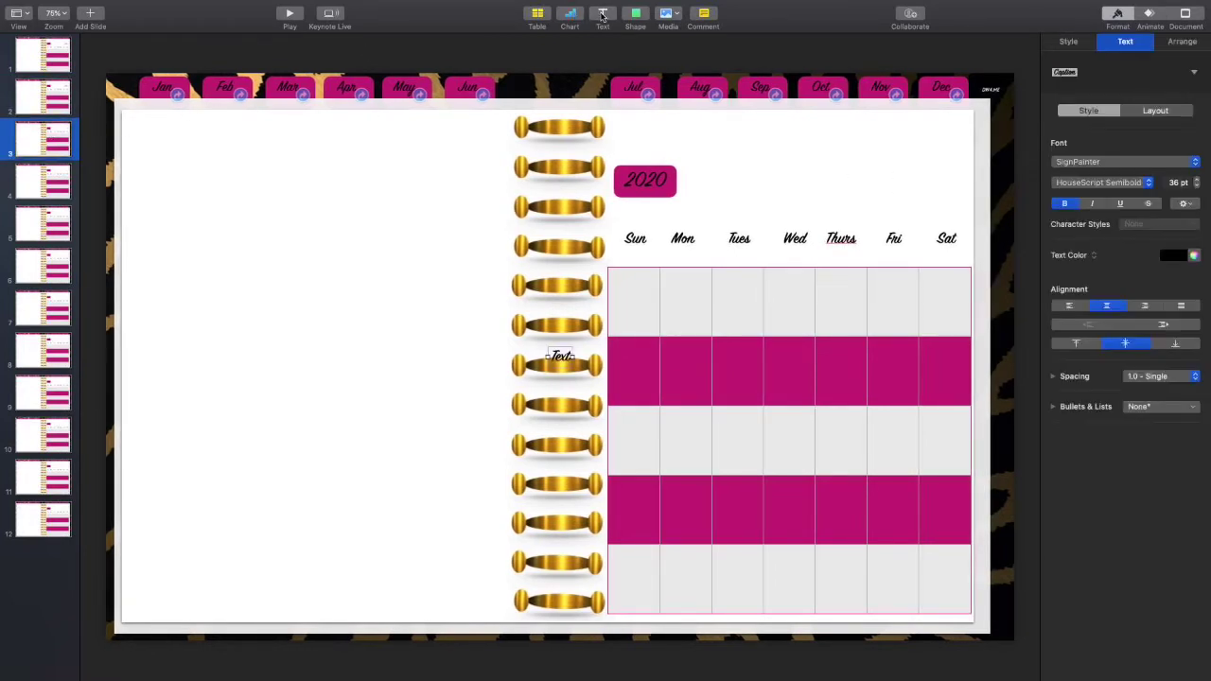
pyautogui.moveTo(560, 357); pyautogui.dragTo(917, 182)
pyautogui.doubleClick(915, 181)
pyautogui.write('Ma')
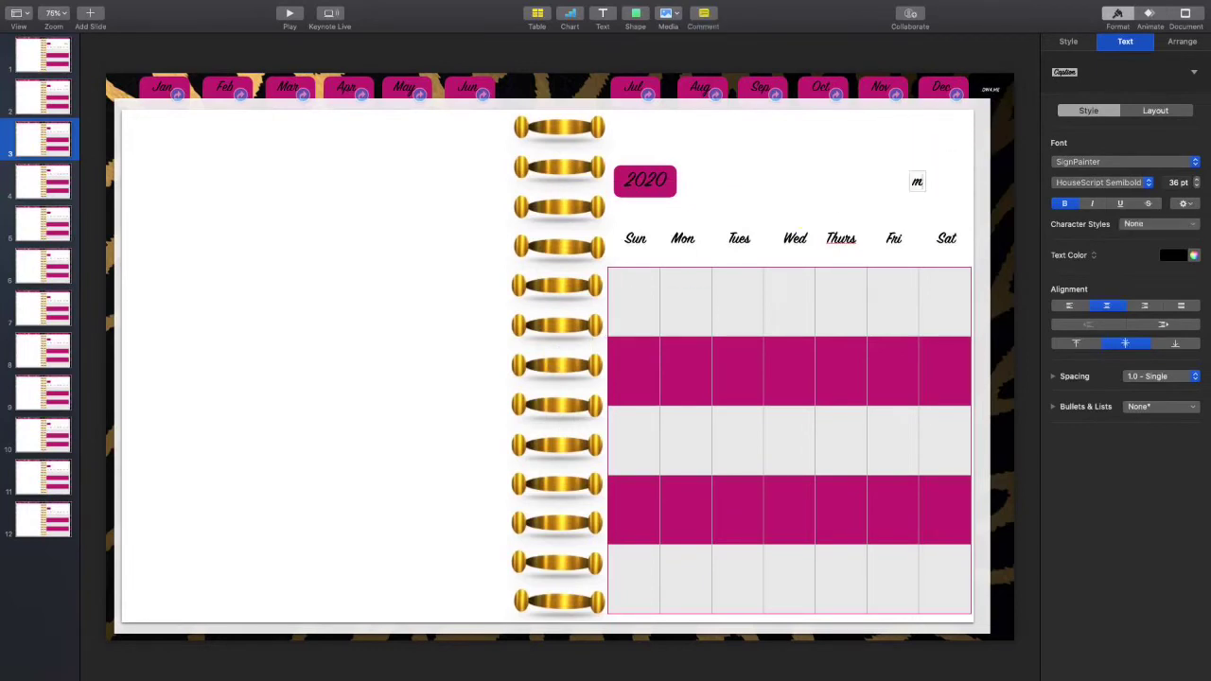
pyautogui.press('BackSpace')
pyautogui.press('BackSpace')
pyautogui.write('March')
# Add an "April" text box above slide 4's calendar, and label the remaining slides through slide 12 with their months
pyautogui.click(36, 180)
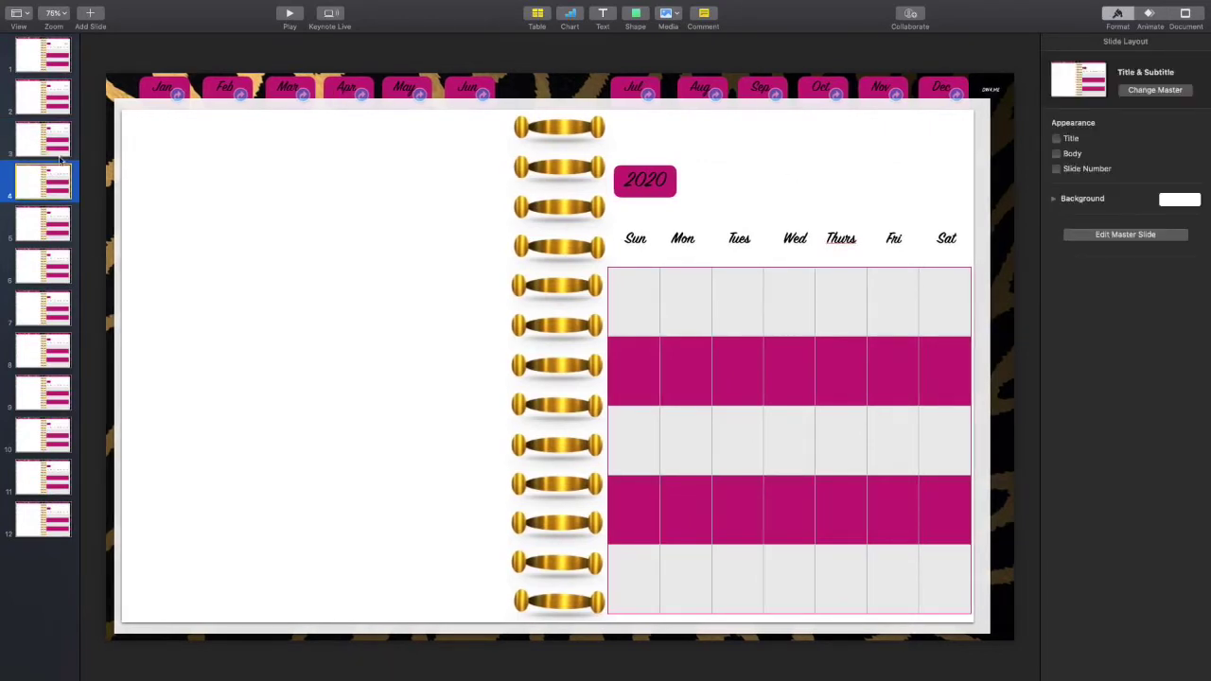
pyautogui.click(603, 13)
pyautogui.moveTo(561, 357); pyautogui.dragTo(917, 180)
pyautogui.doubleClick(917, 180)
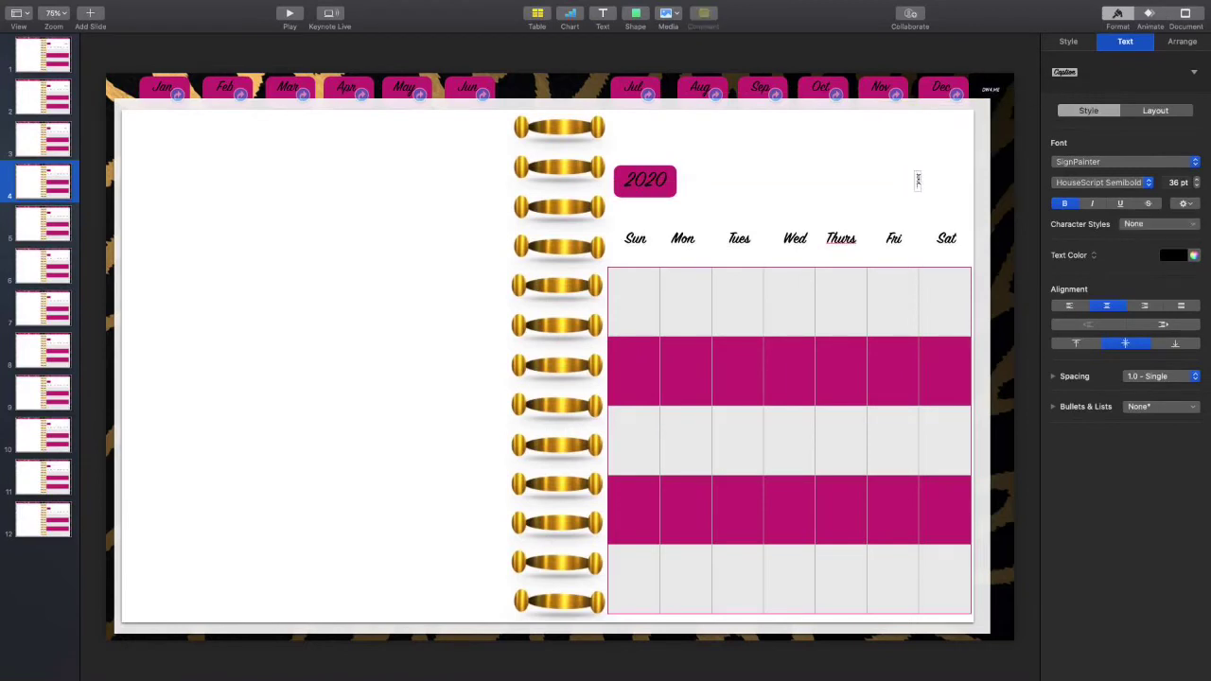
pyautogui.write('April')
pyautogui.click(43, 519)
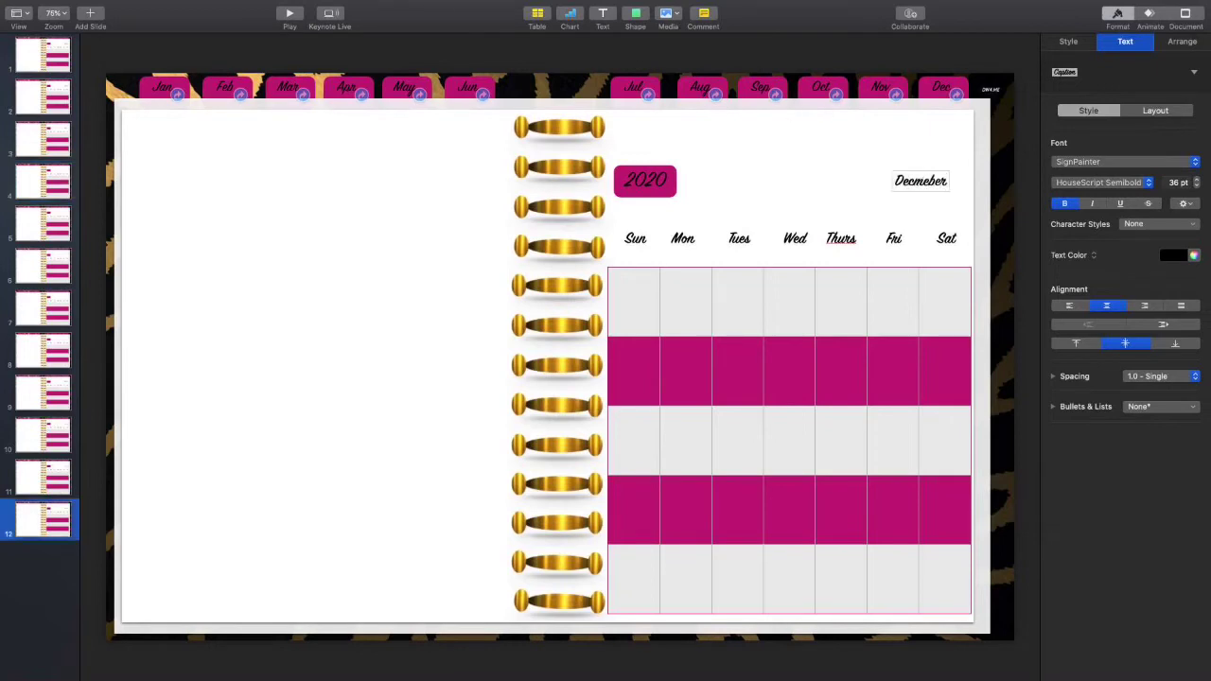
# Flip through the first three slides to compare the position of their month titles
pyautogui.click(63, 55)
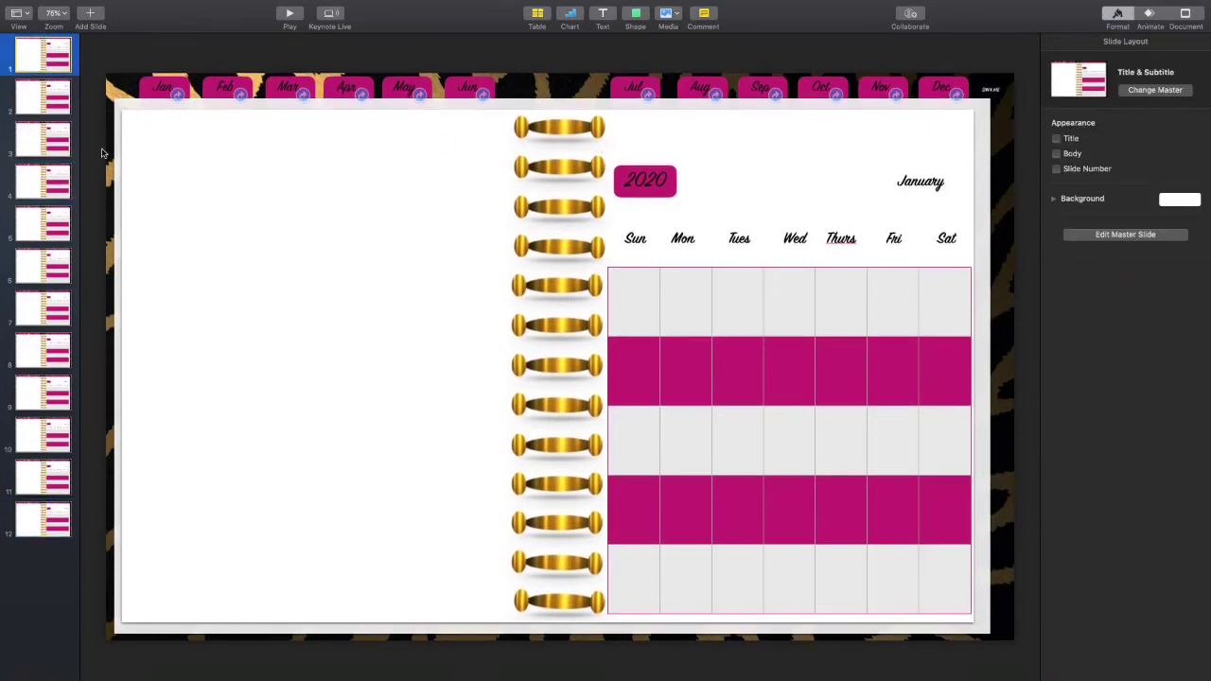
pyautogui.click(29, 95)
pyautogui.press('Down')
pyautogui.press('Down')
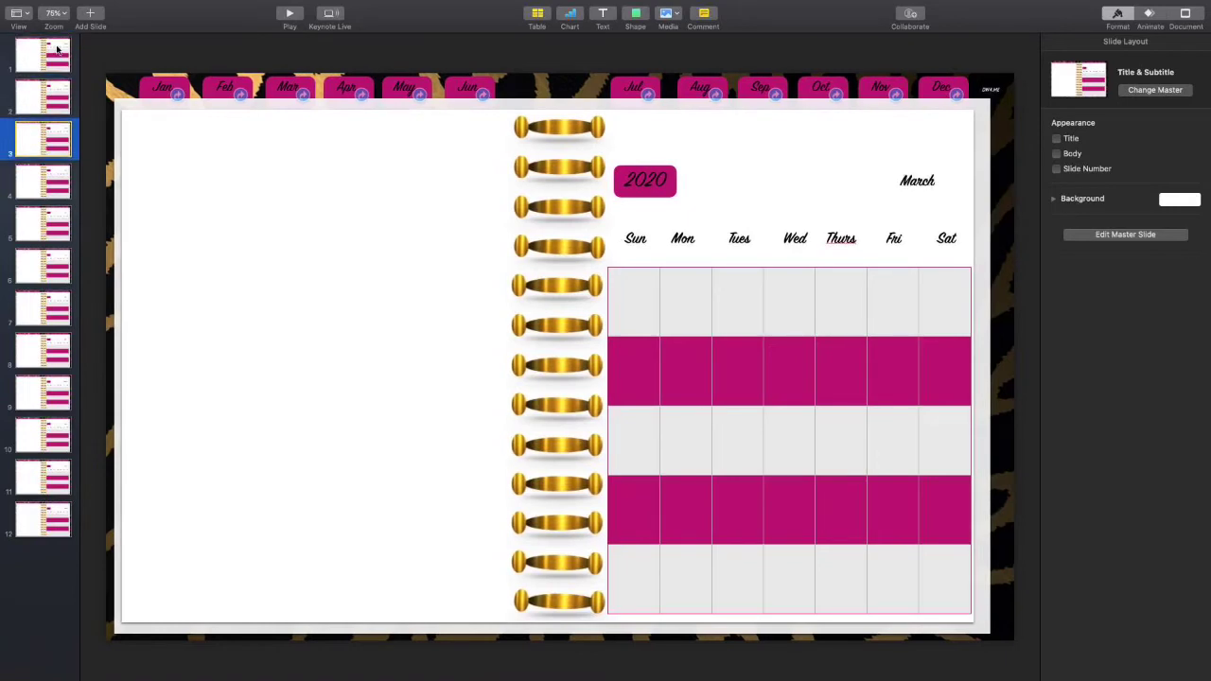
pyautogui.press('Up')
pyautogui.press('Up')
pyautogui.press('Down')
pyautogui.press('Down')
pyautogui.press('Up')
pyautogui.press('Up')
pyautogui.press('Down')
pyautogui.press('Down')
pyautogui.click(48, 63)
pyautogui.click(42, 92)
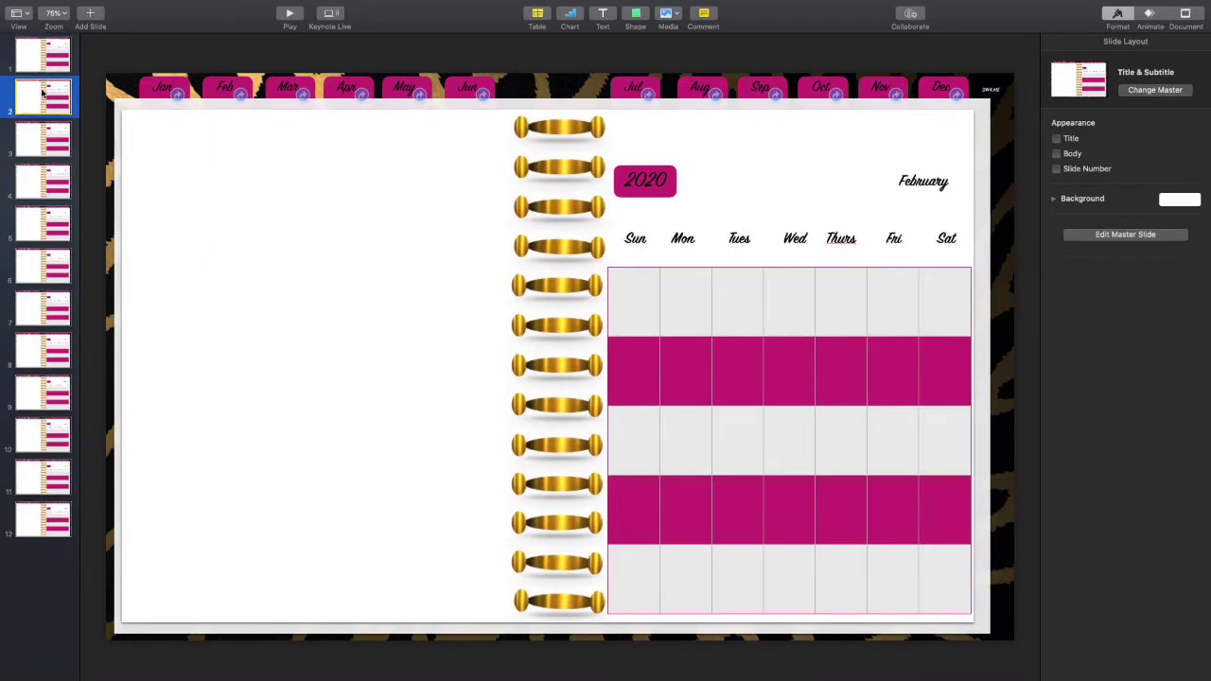
pyautogui.click(42, 47)
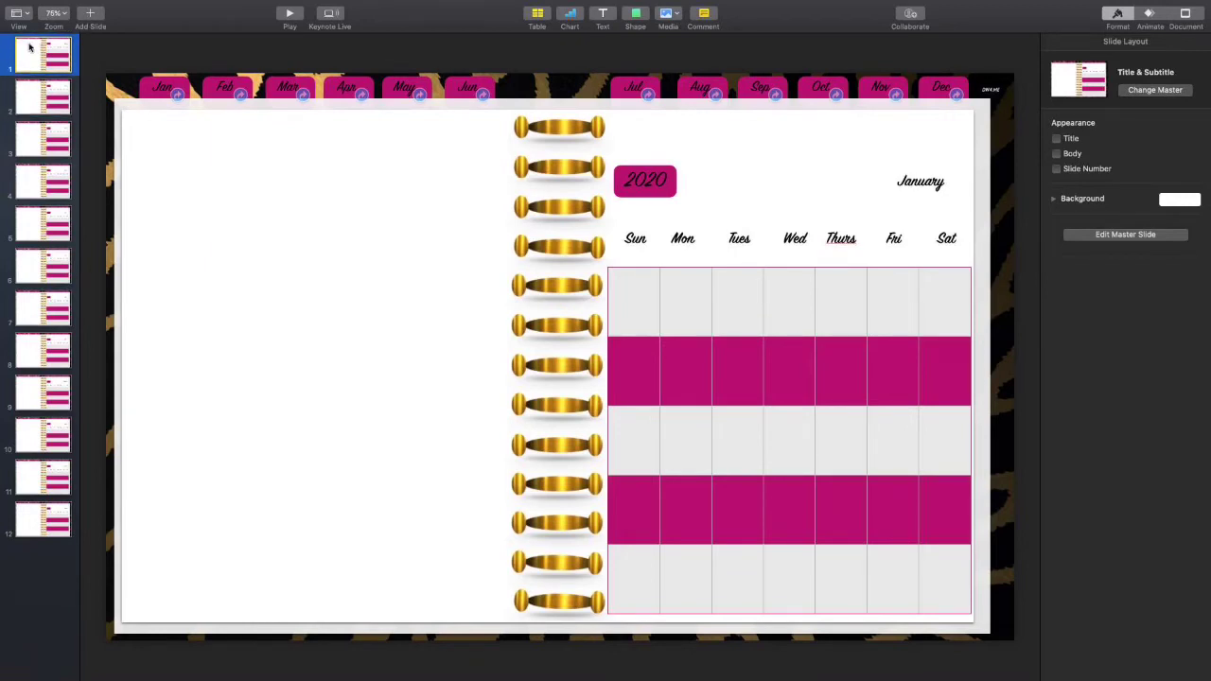
pyautogui.click(33, 90)
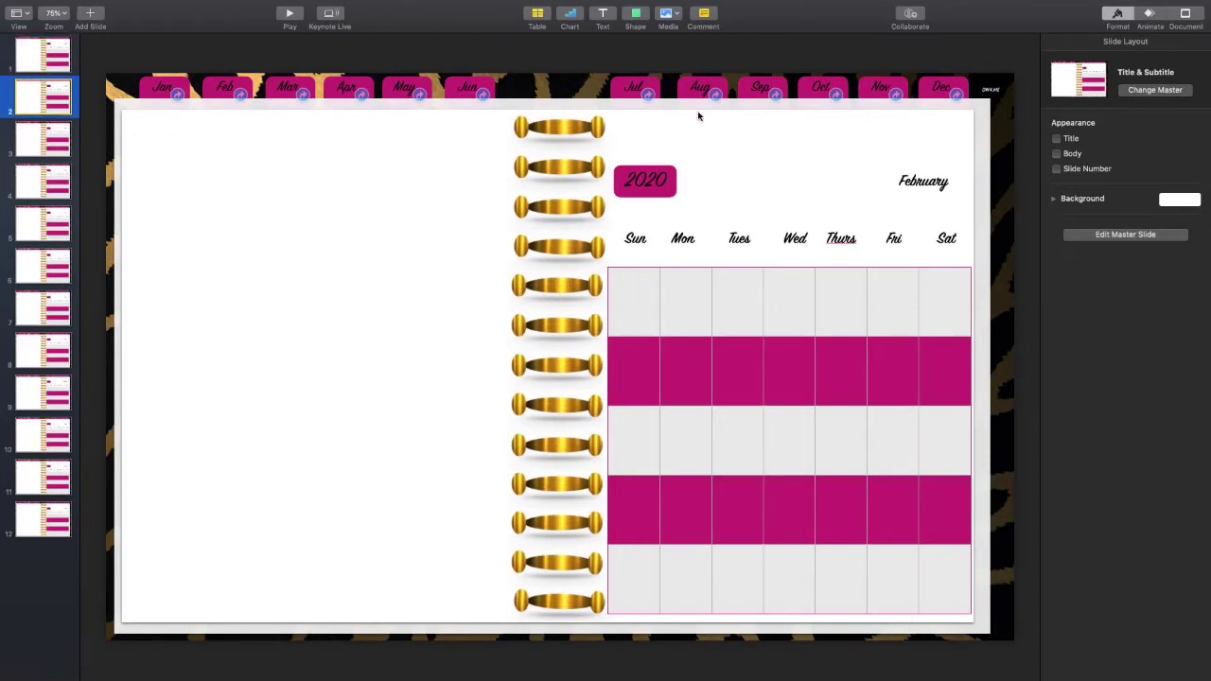
pyautogui.click(29, 50)
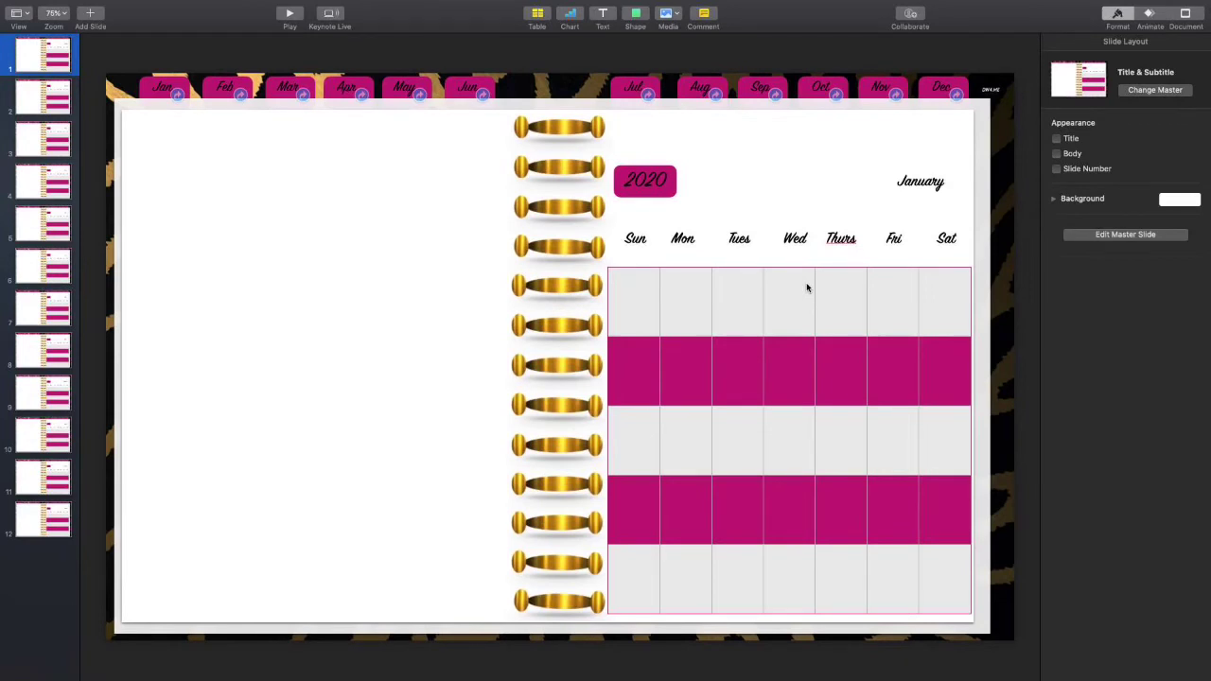
pyautogui.click(30, 95)
# Place text boxes in the day cells of slide 1's calendar and number them 1 to 31, starting on Wednesday
pyautogui.click(62, 66)
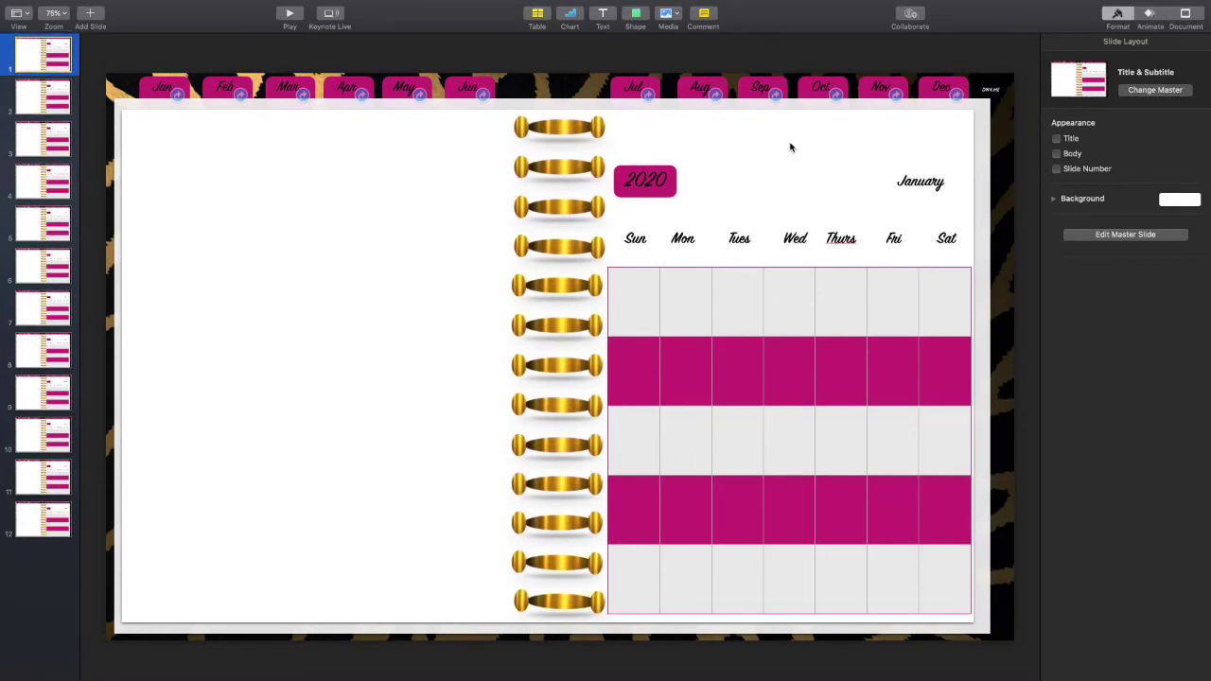
pyautogui.click(602, 17)
pyautogui.moveTo(558, 364); pyautogui.dragTo(801, 283)
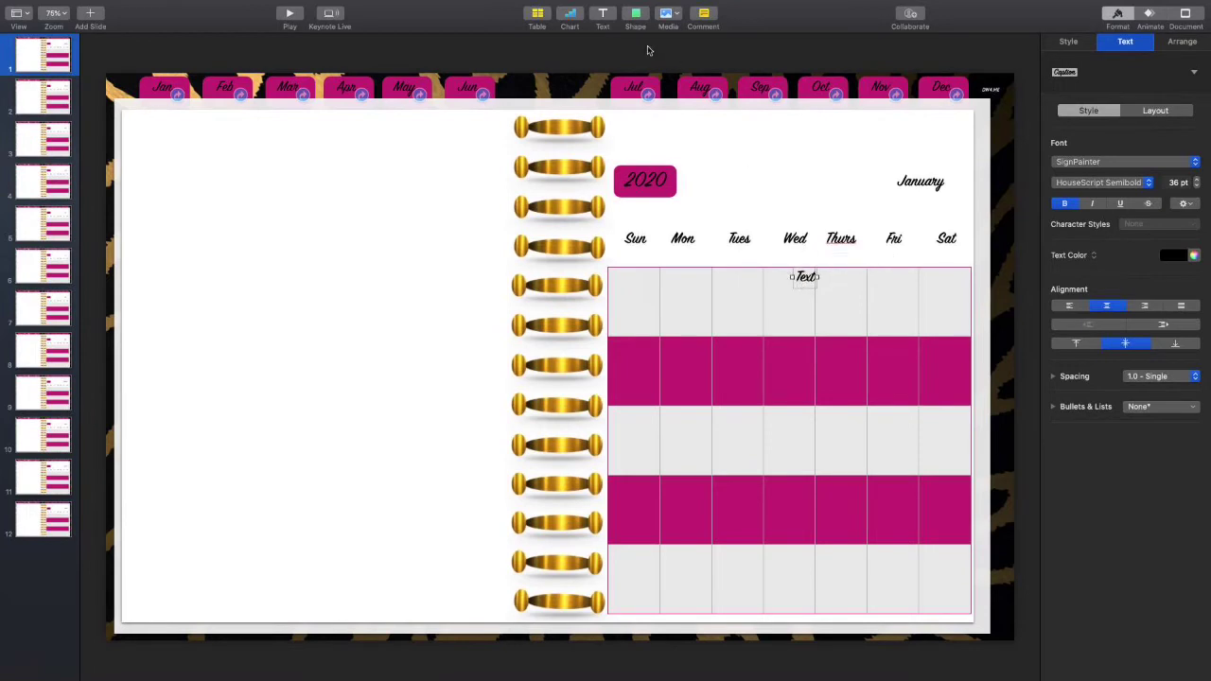
pyautogui.click(603, 15)
pyautogui.moveTo(565, 356); pyautogui.dragTo(860, 273)
pyautogui.click(602, 15)
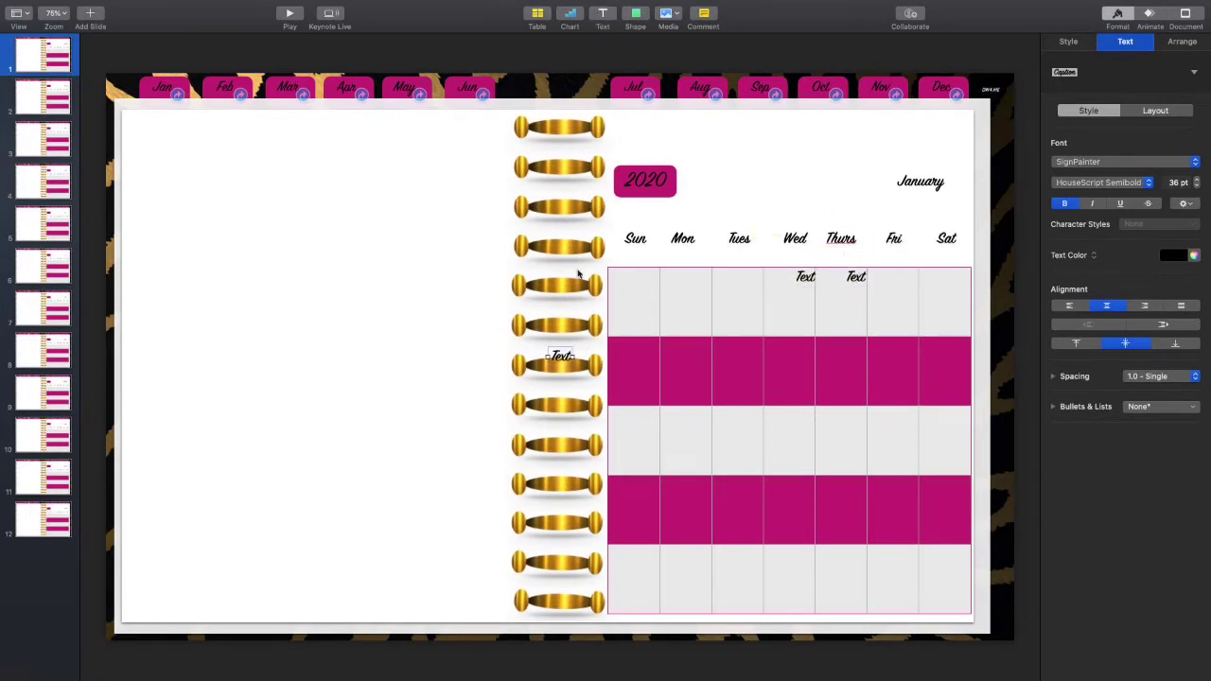
pyautogui.moveTo(566, 357); pyautogui.dragTo(910, 277)
pyautogui.click(601, 15)
pyautogui.moveTo(561, 358); pyautogui.dragTo(967, 276)
pyautogui.click(604, 17)
pyautogui.moveTo(561, 356); pyautogui.dragTo(646, 349)
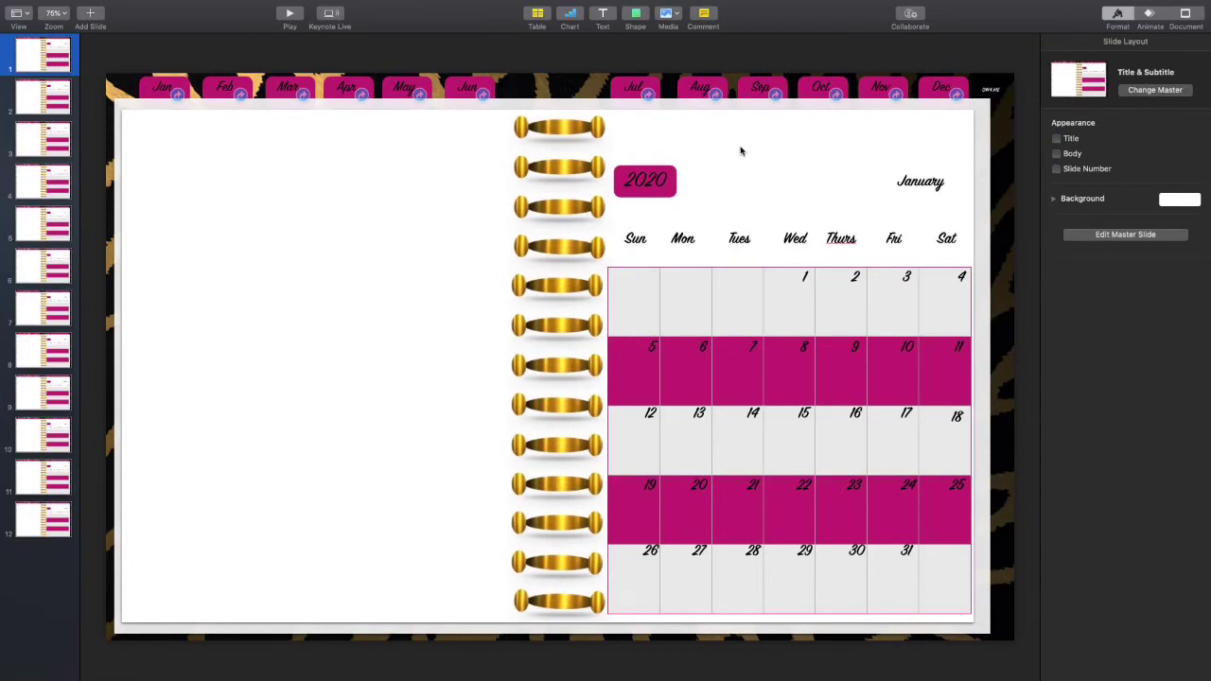
# Move the 18 up and to the right so it lines up with the other dates in its row
pyautogui.doubleClick(957, 417)
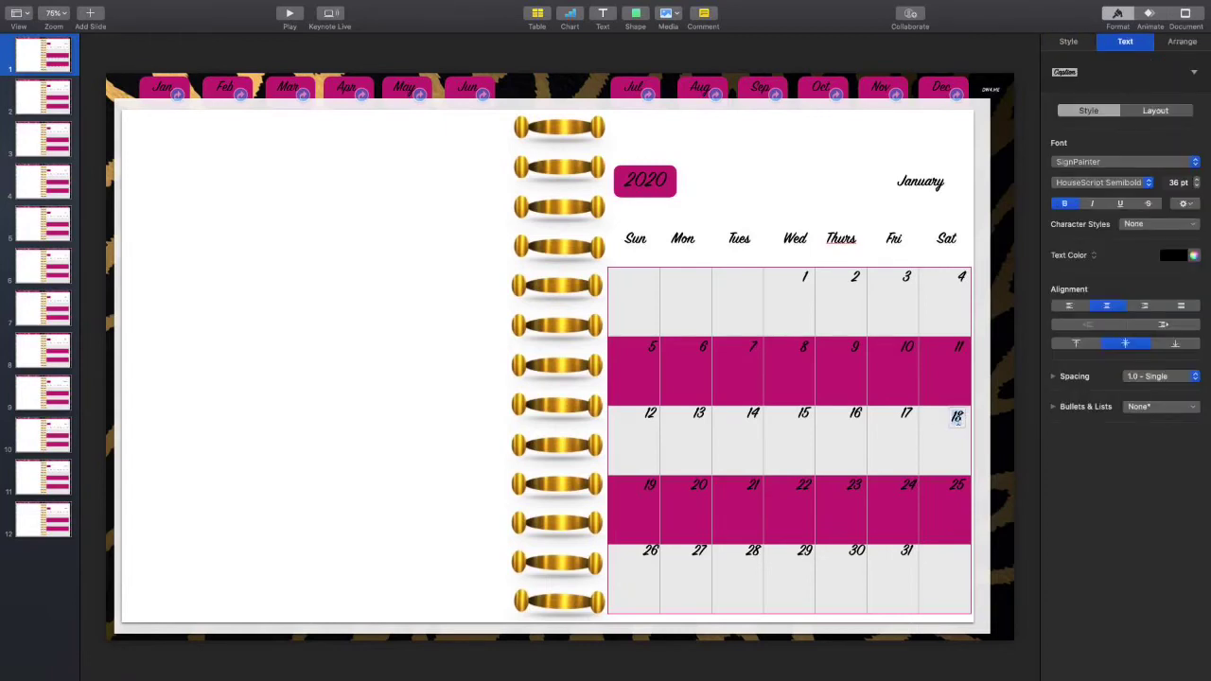
pyautogui.click(956, 422)
pyautogui.moveTo(957, 418); pyautogui.dragTo(963, 417)
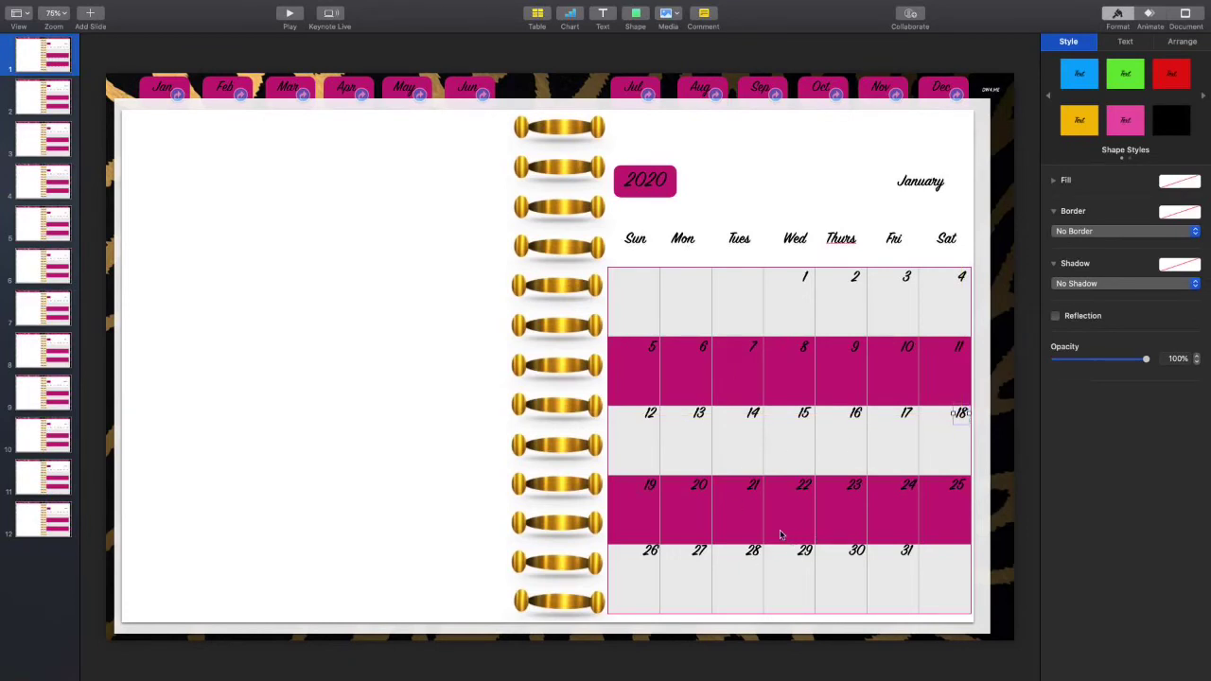
pyautogui.click(439, 194)
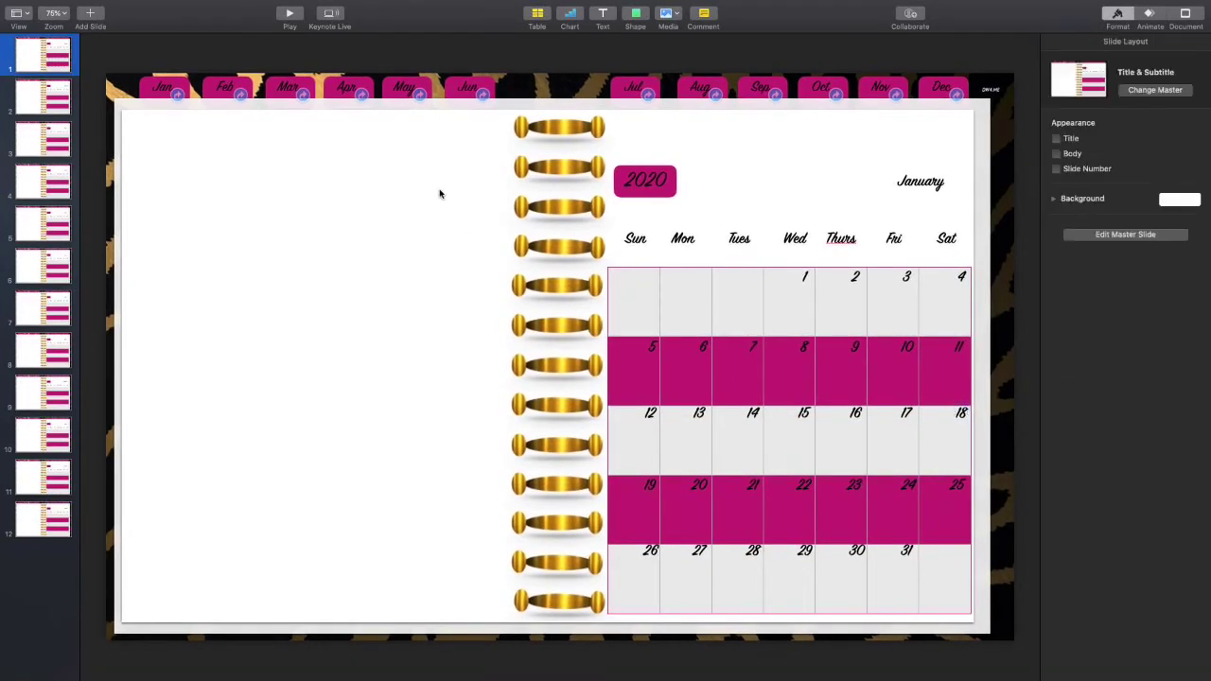
# Align the 11 with the other dates in the January calendar's Saturday column
pyautogui.click(960, 347)
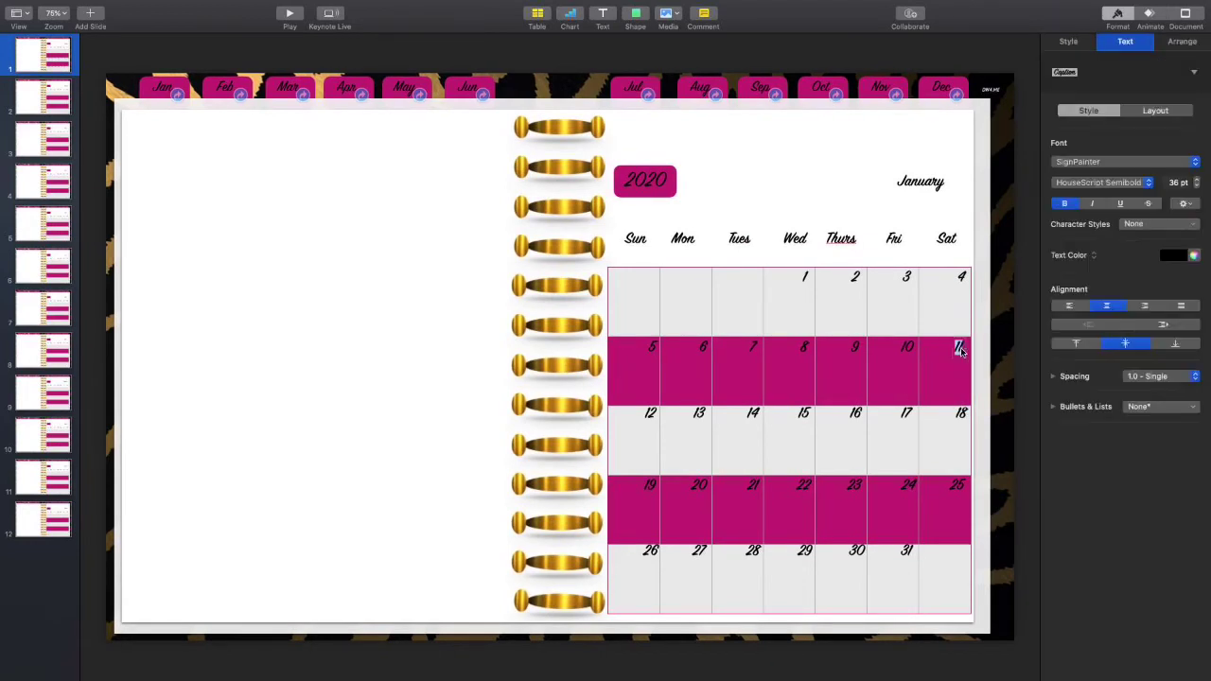
pyautogui.click(953, 355)
pyautogui.click(953, 355)
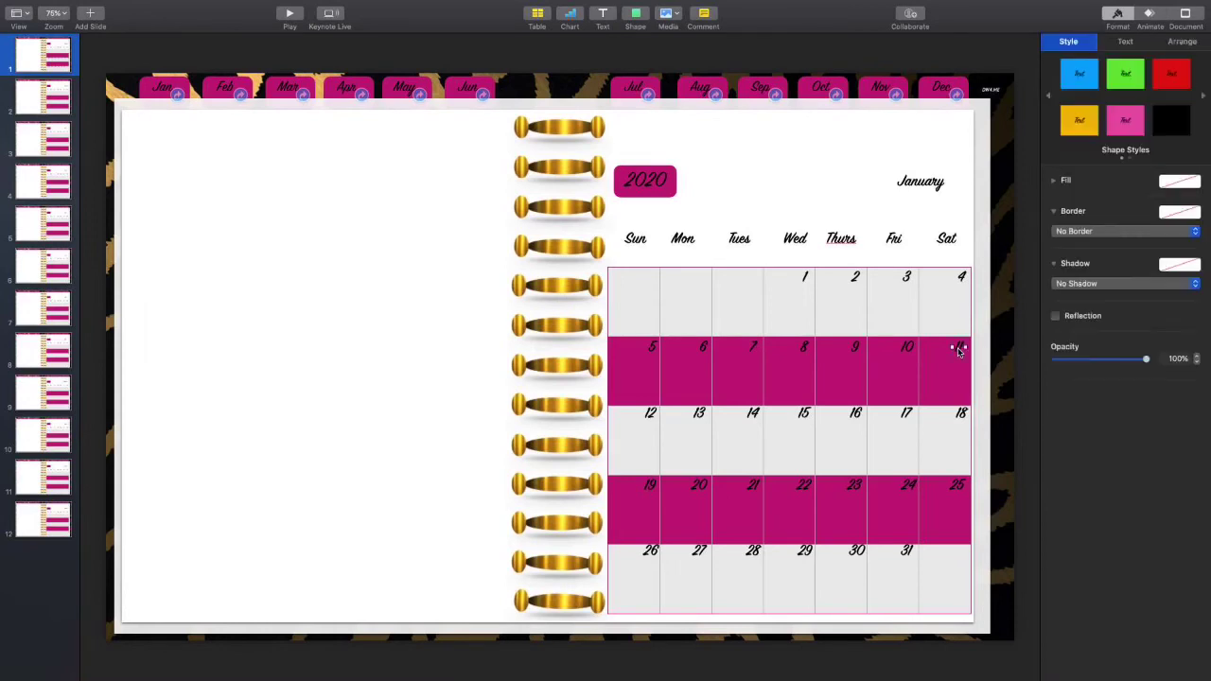
pyautogui.click(746, 200)
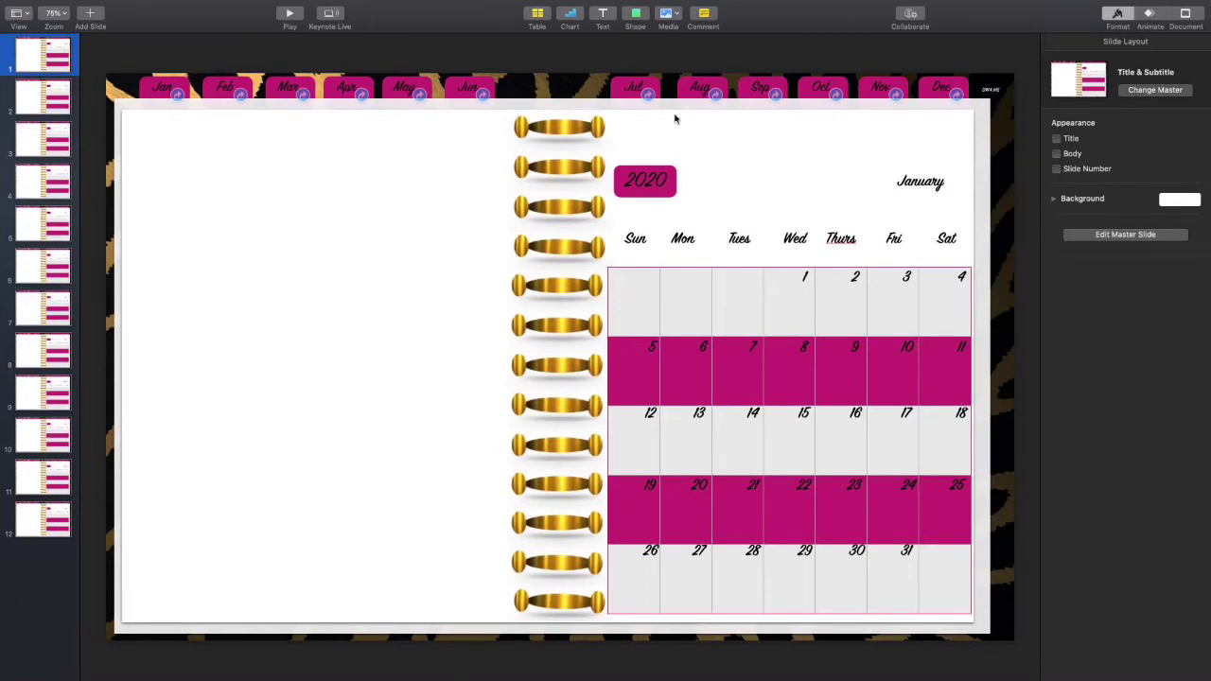
# Add a square shape and stretch it over the first week row of the January calendar
pyautogui.click(635, 17)
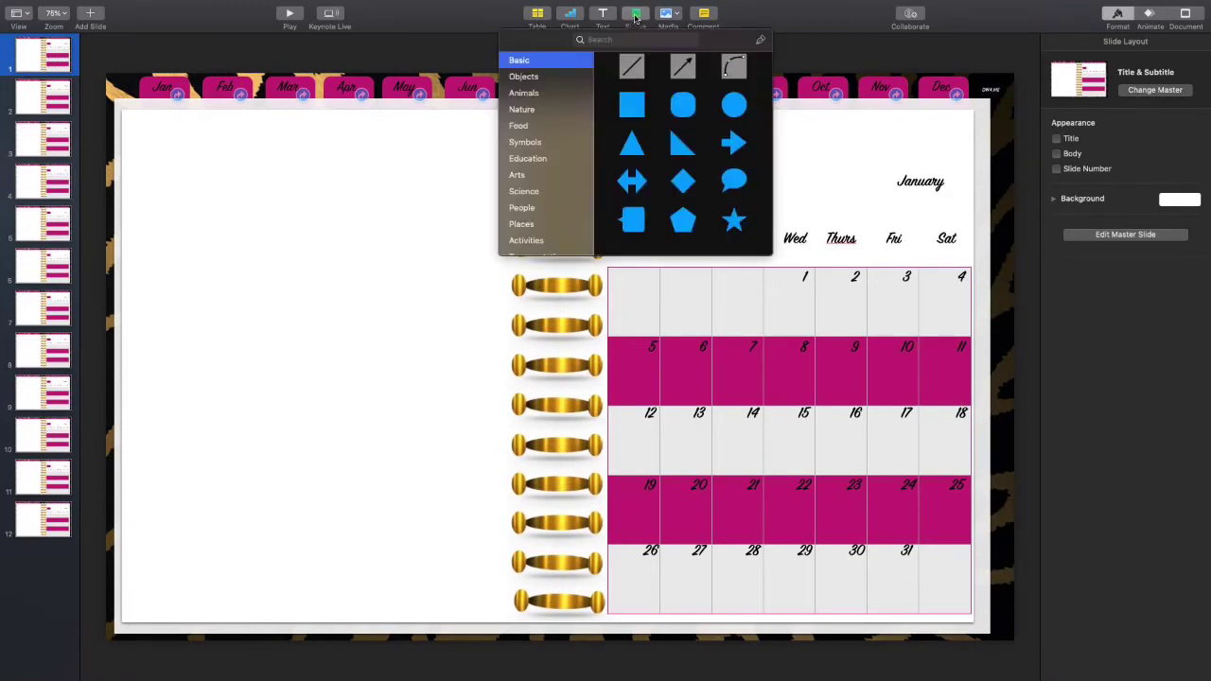
pyautogui.click(629, 102)
pyautogui.moveTo(558, 358); pyautogui.dragTo(968, 300)
pyautogui.moveTo(791, 326); pyautogui.dragTo(790, 333)
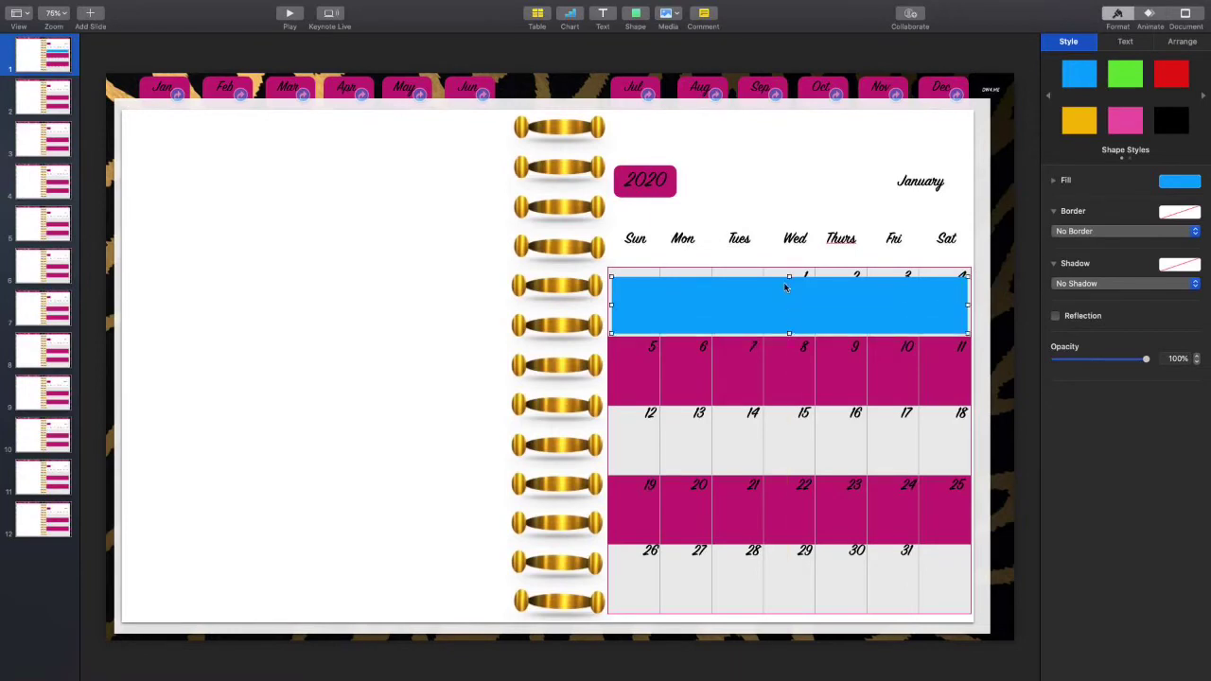
pyautogui.moveTo(789, 275); pyautogui.dragTo(792, 273)
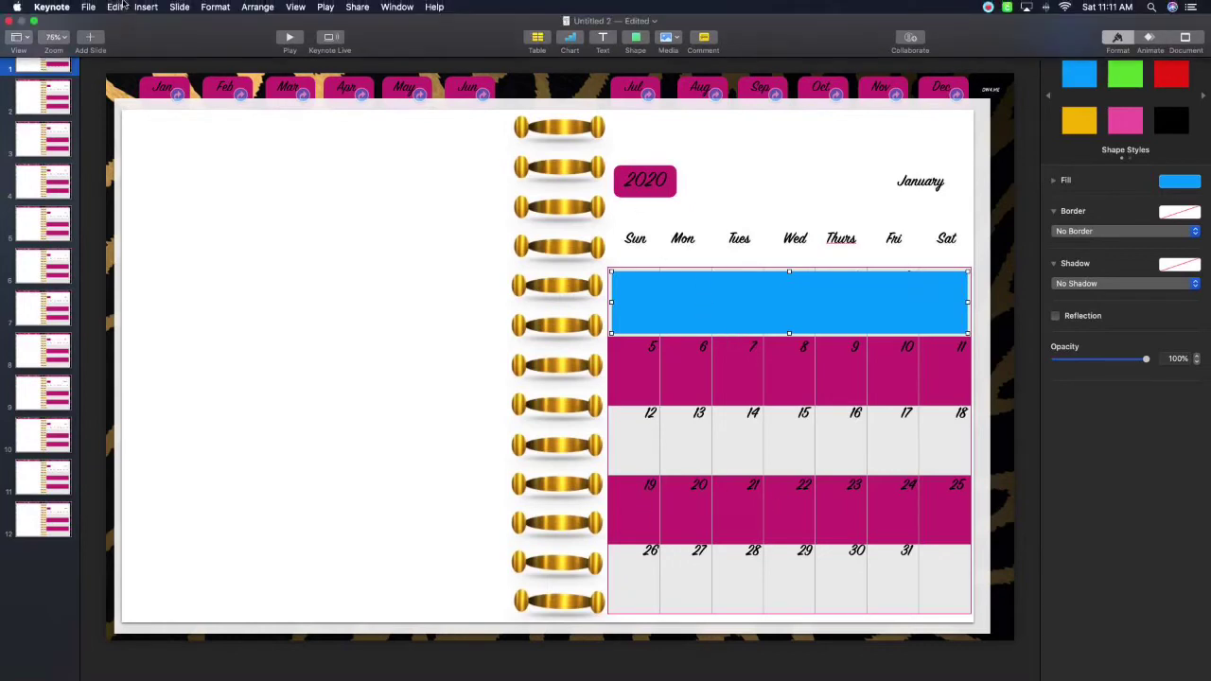
# Copy the blue rectangle and paste four duplicates of it on slide 1
pyautogui.click(114, 6)
pyautogui.press('super+c')
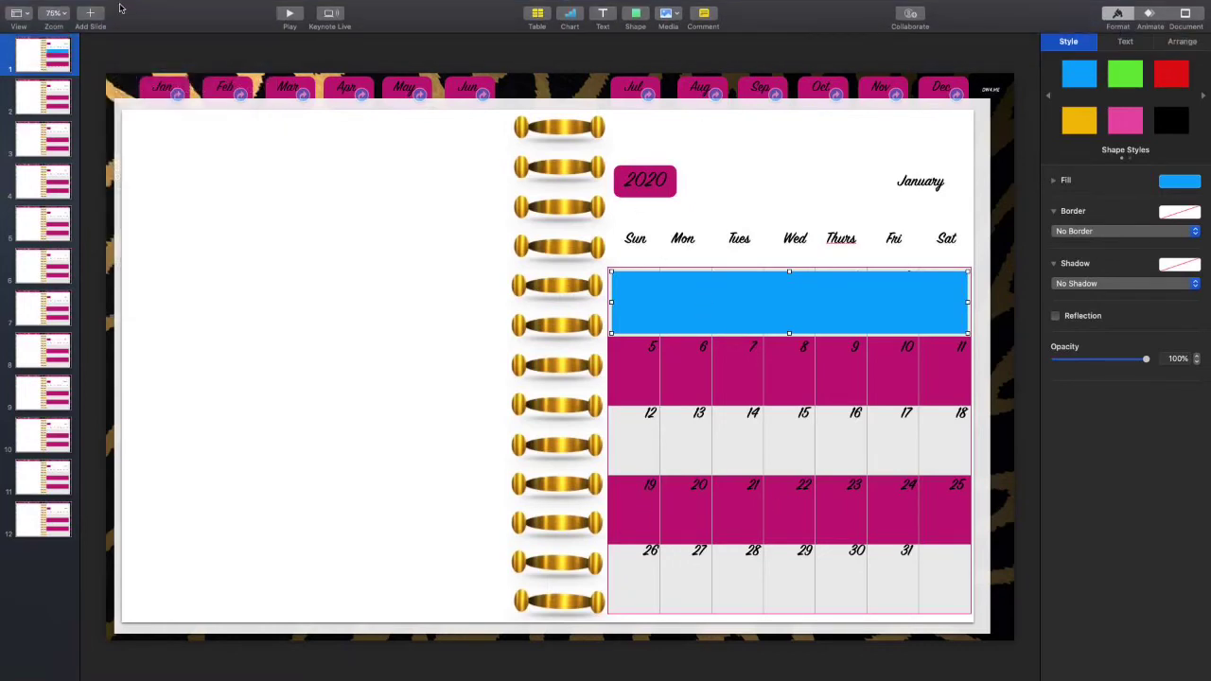
pyautogui.click(114, 6)
pyautogui.click(125, 78)
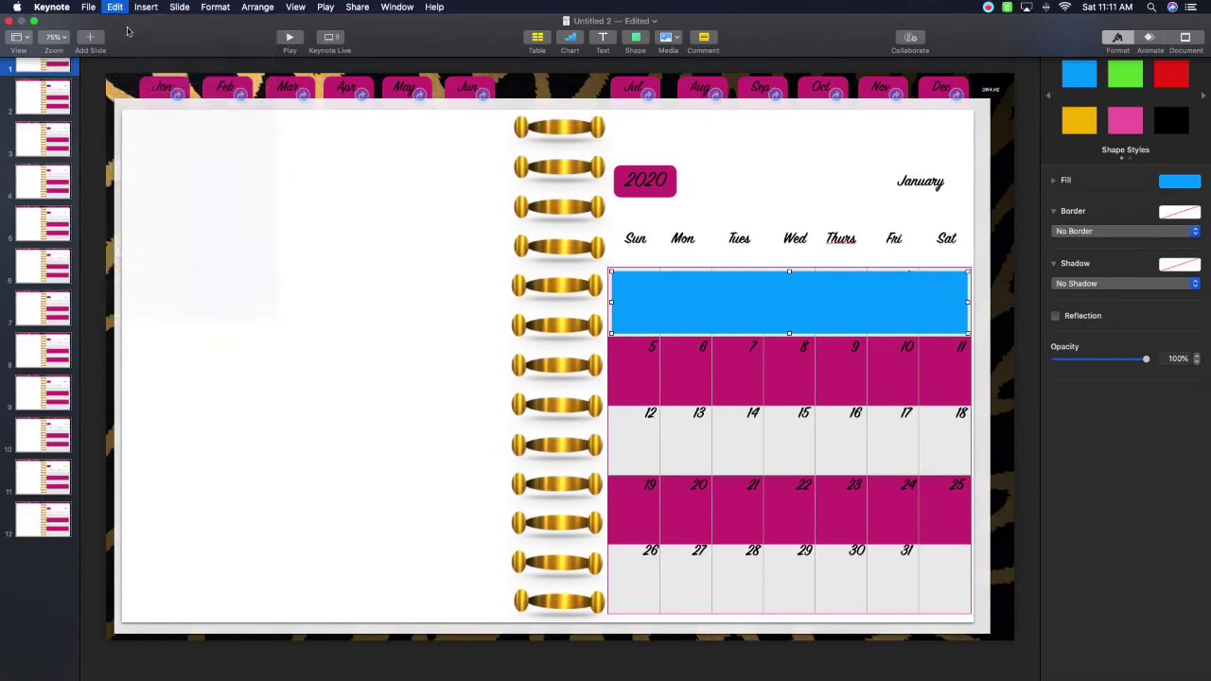
pyautogui.click(114, 7)
pyautogui.click(123, 78)
pyautogui.click(116, 5)
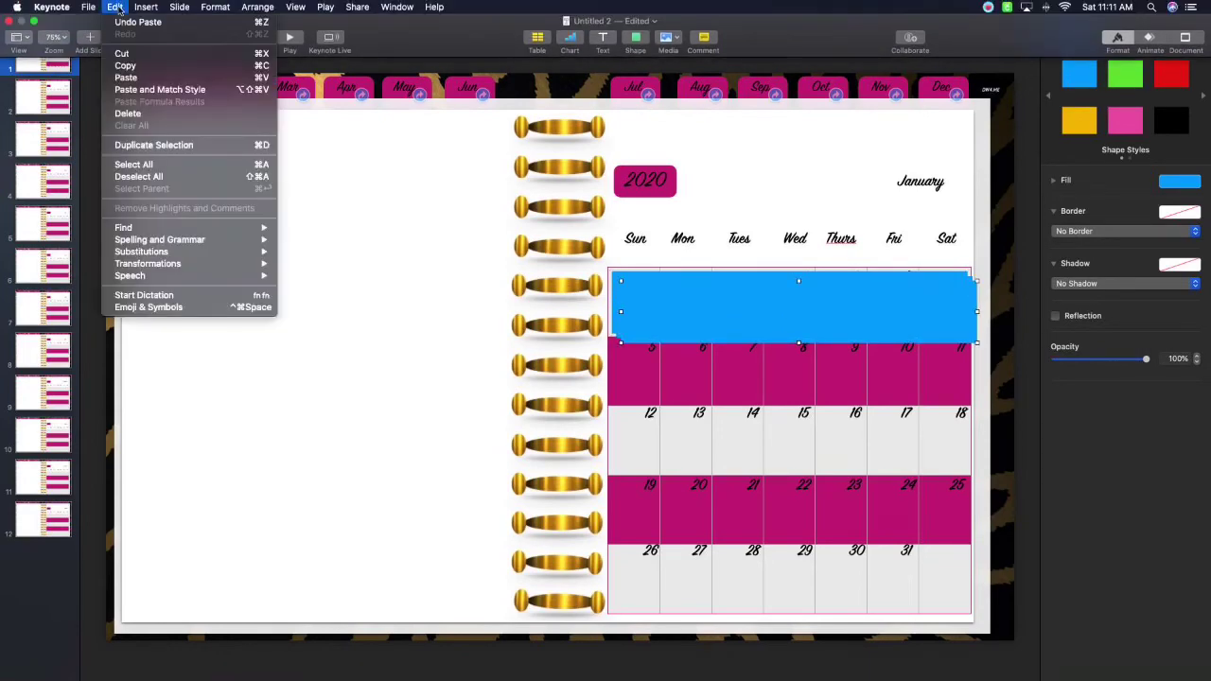
pyautogui.click(123, 77)
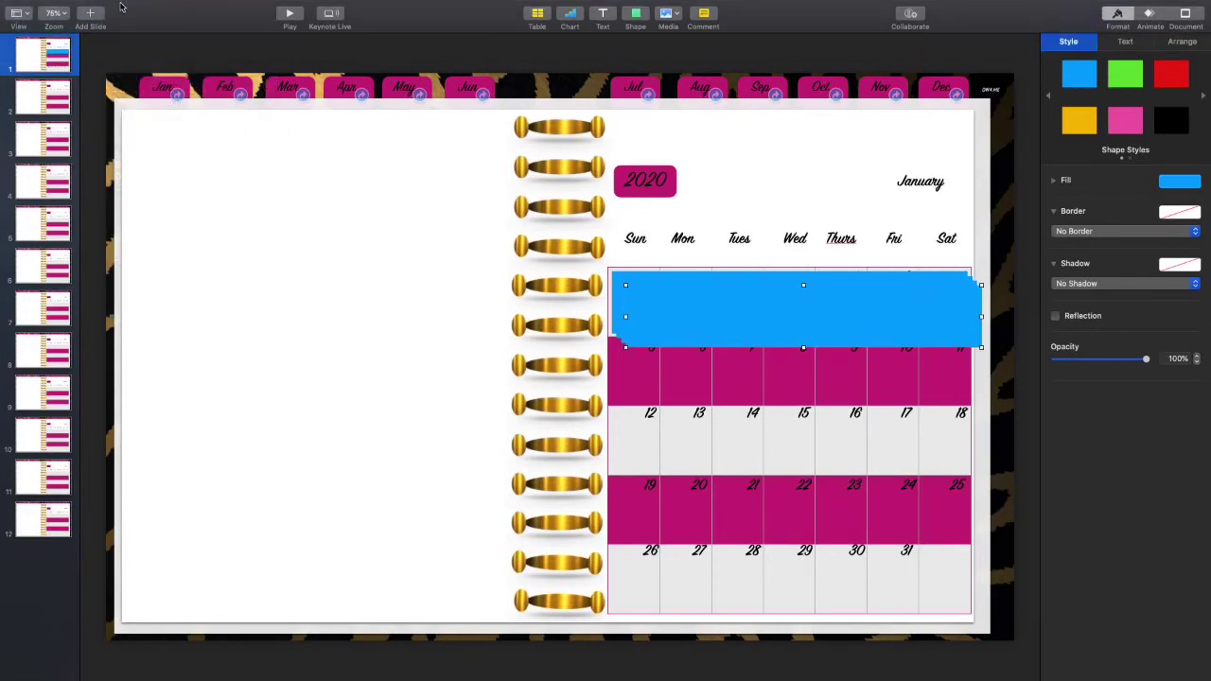
pyautogui.click(115, 6)
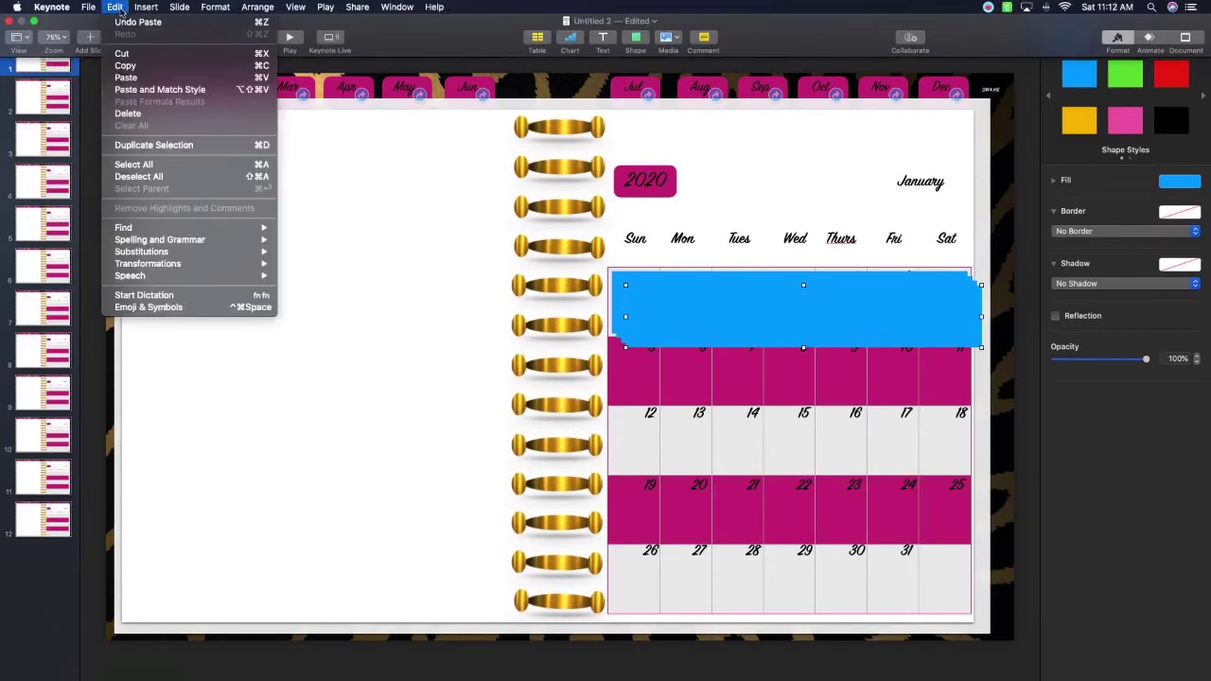
pyautogui.click(140, 80)
# Spread the pasted blue rectangles over the four remaining week rows, aligned with the first one
pyautogui.moveTo(757, 317); pyautogui.dragTo(730, 582)
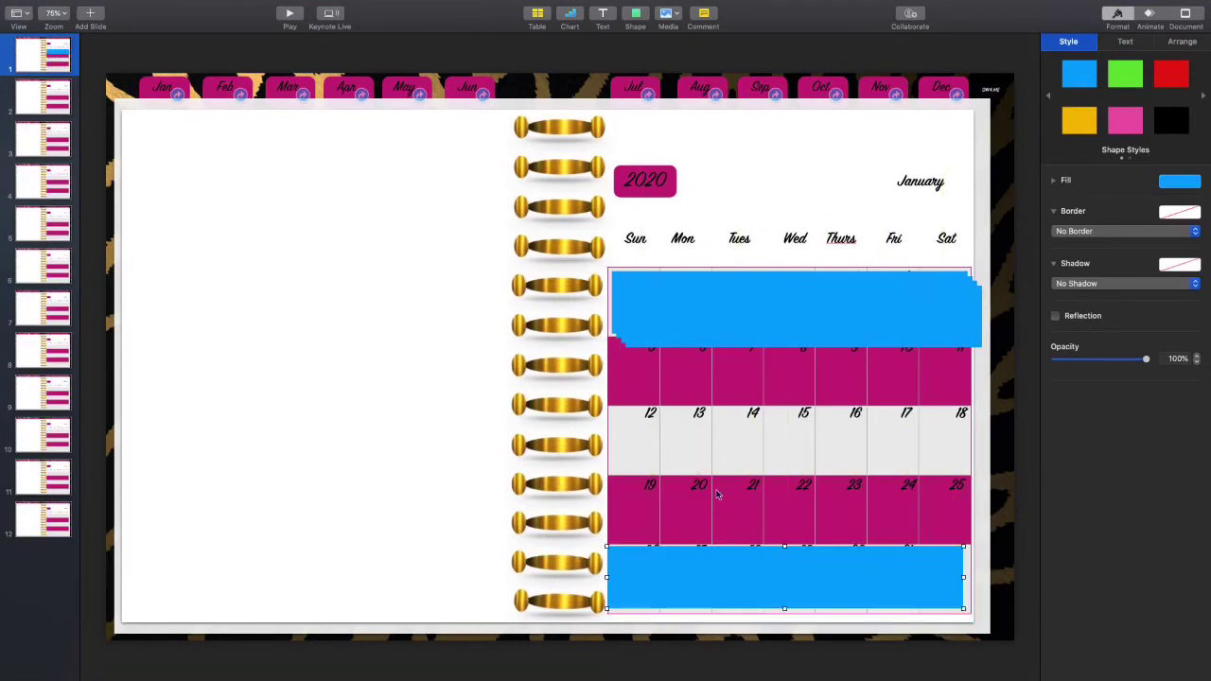
pyautogui.moveTo(688, 315); pyautogui.dragTo(672, 385)
pyautogui.moveTo(800, 583); pyautogui.dragTo(804, 584)
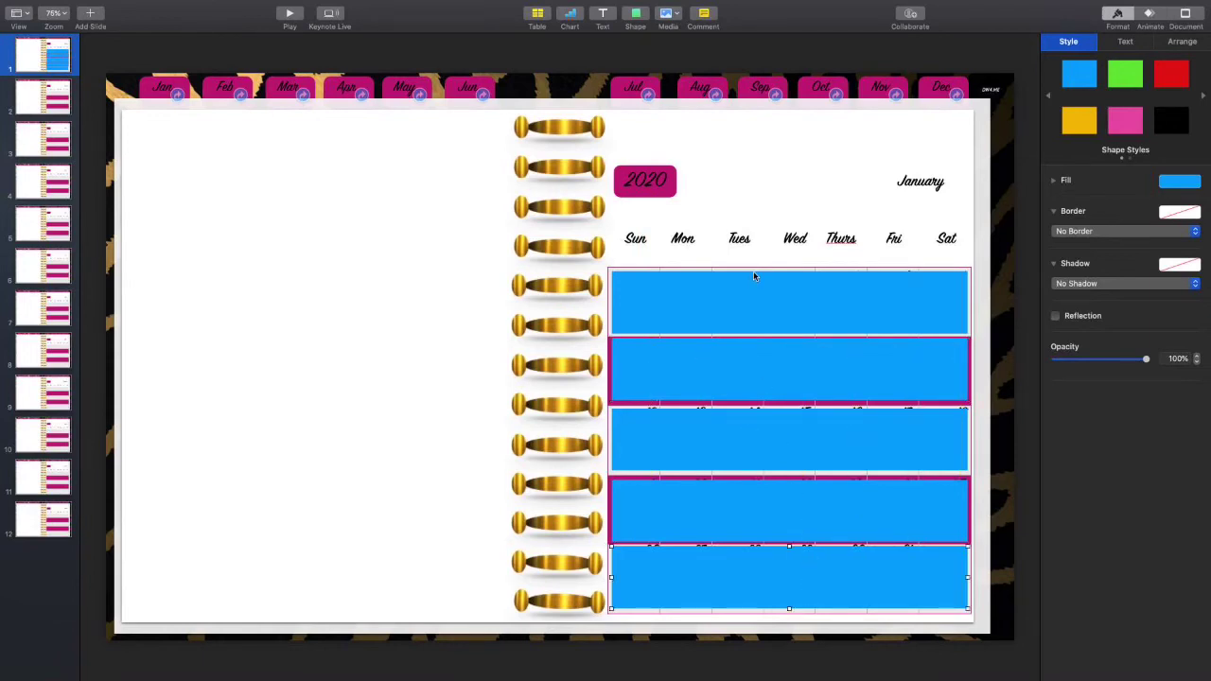
# Set all five blue rectangles over the January week rows to No Fill
pyautogui.click(804, 301)
pyautogui.click(1171, 182)
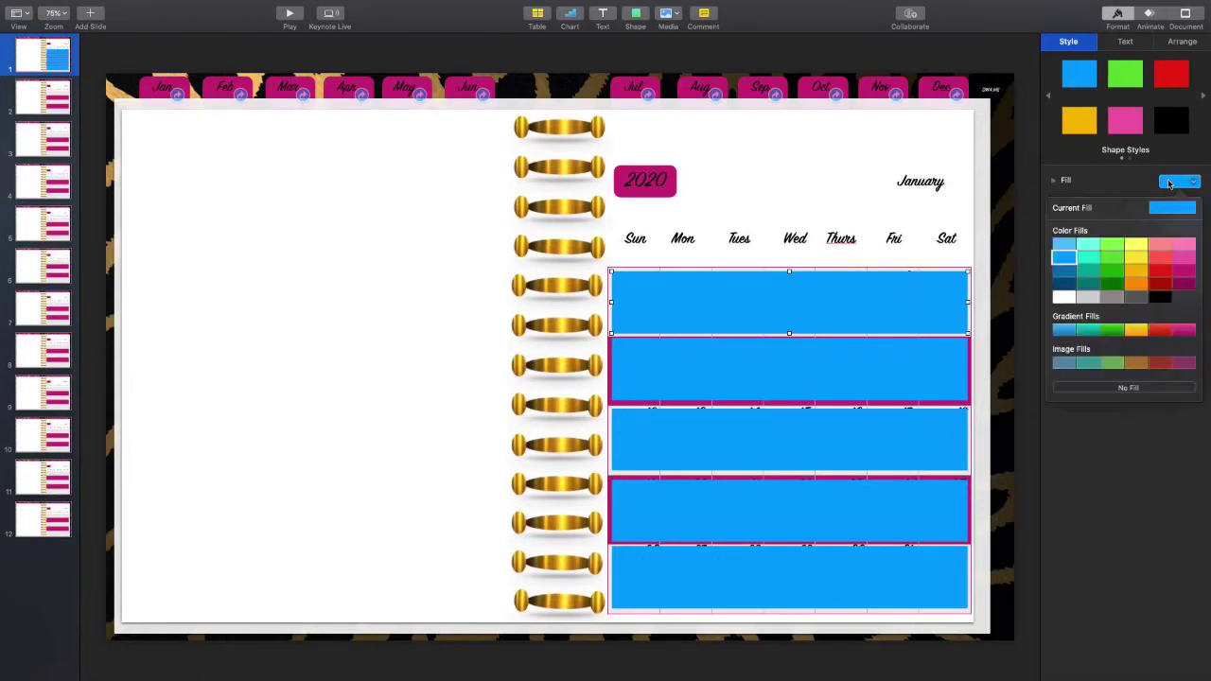
pyautogui.click(1115, 390)
pyautogui.click(709, 382)
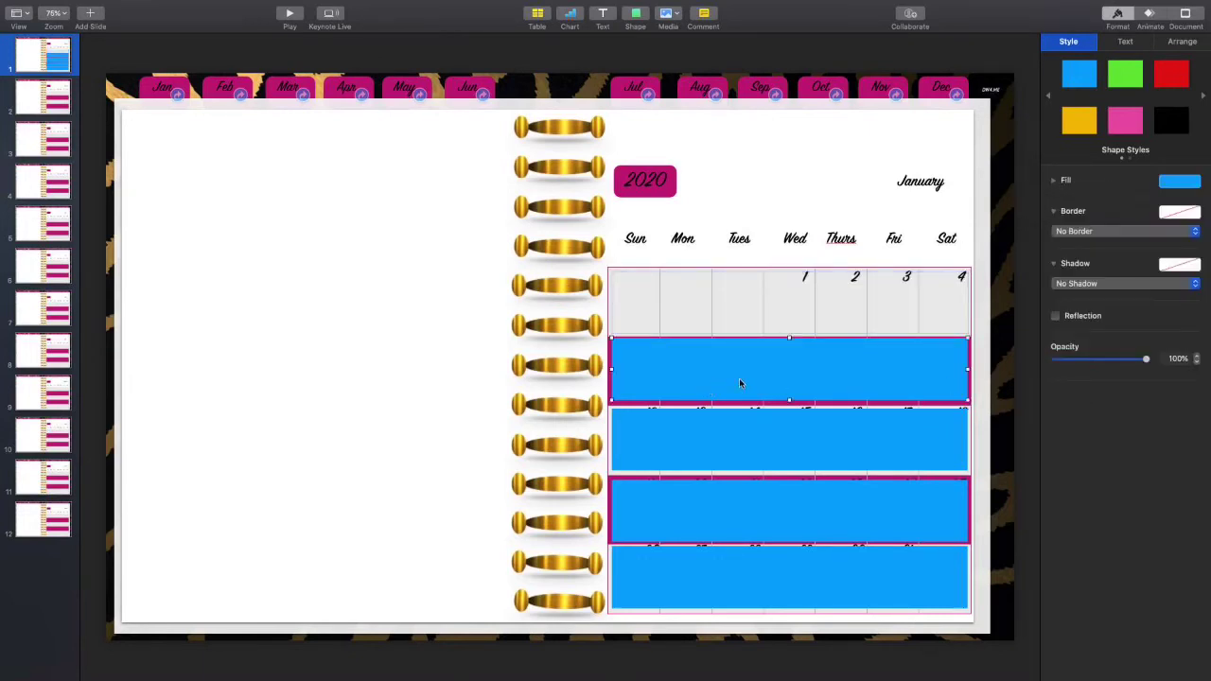
pyautogui.click(1179, 182)
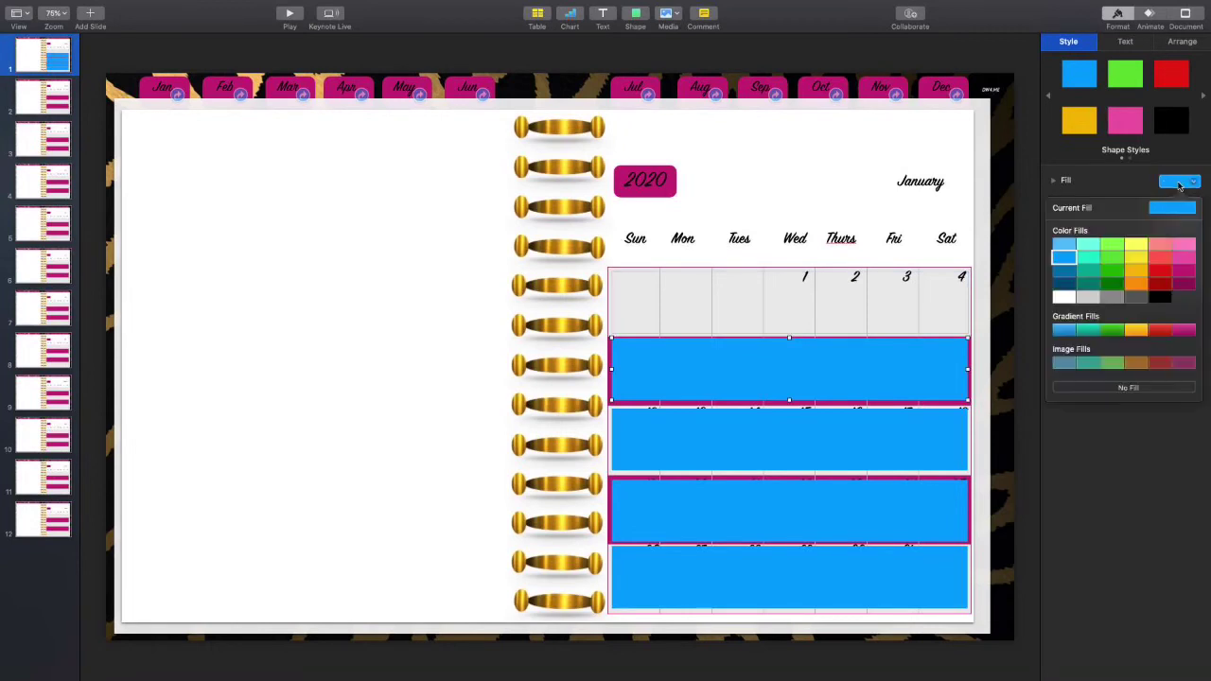
pyautogui.click(1127, 389)
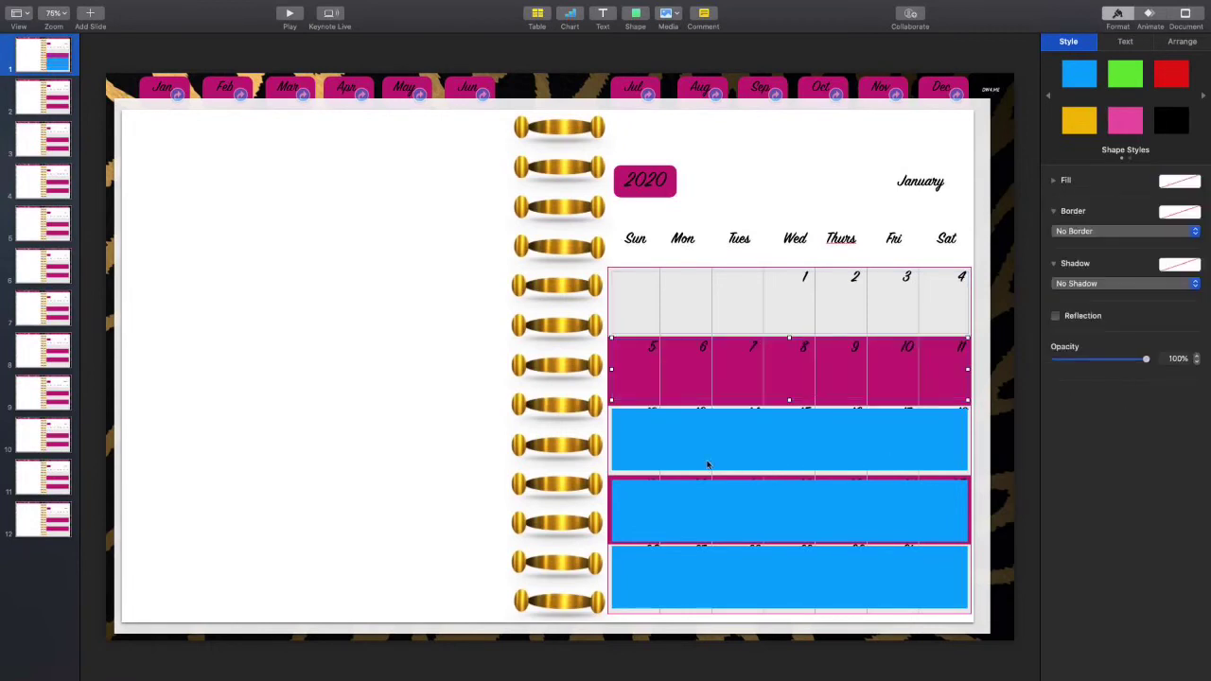
pyautogui.click(671, 435)
pyautogui.click(1178, 182)
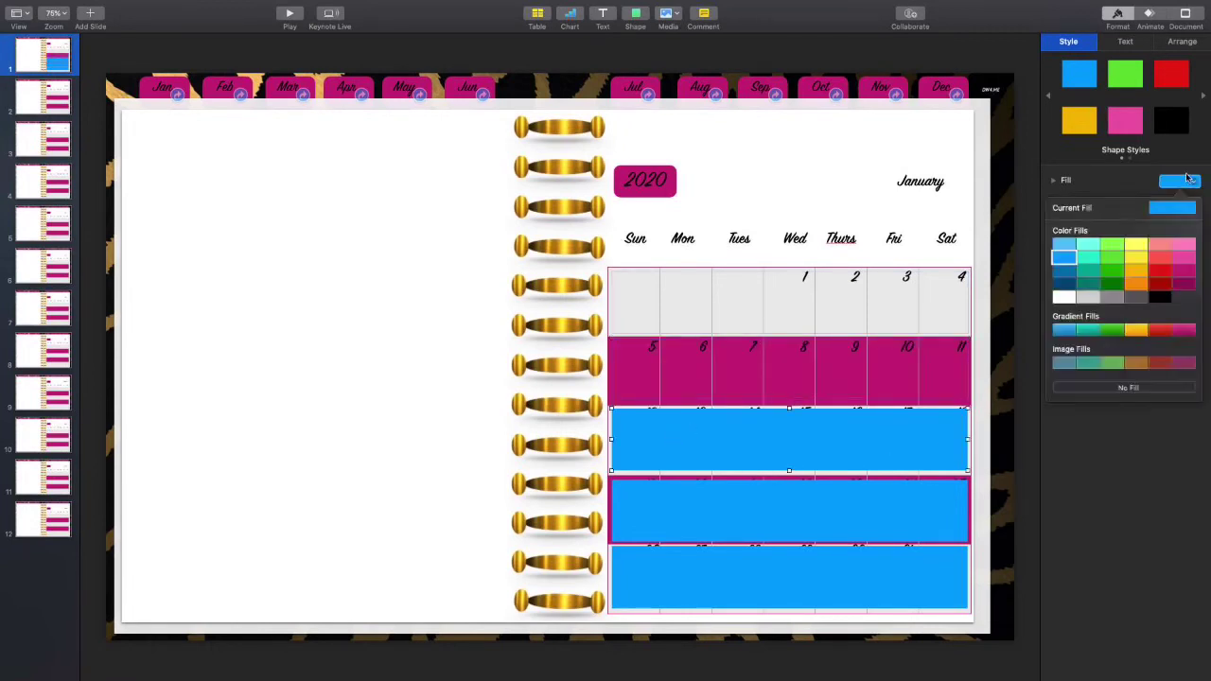
pyautogui.click(1114, 389)
pyautogui.click(726, 519)
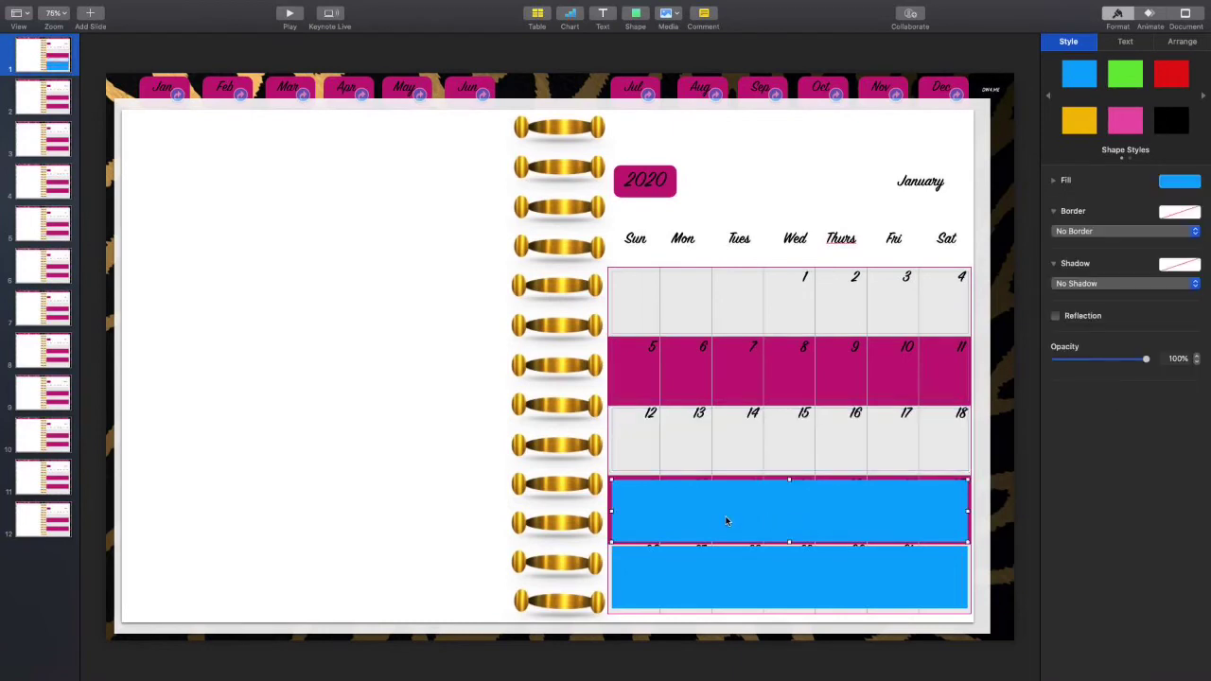
pyautogui.click(1175, 181)
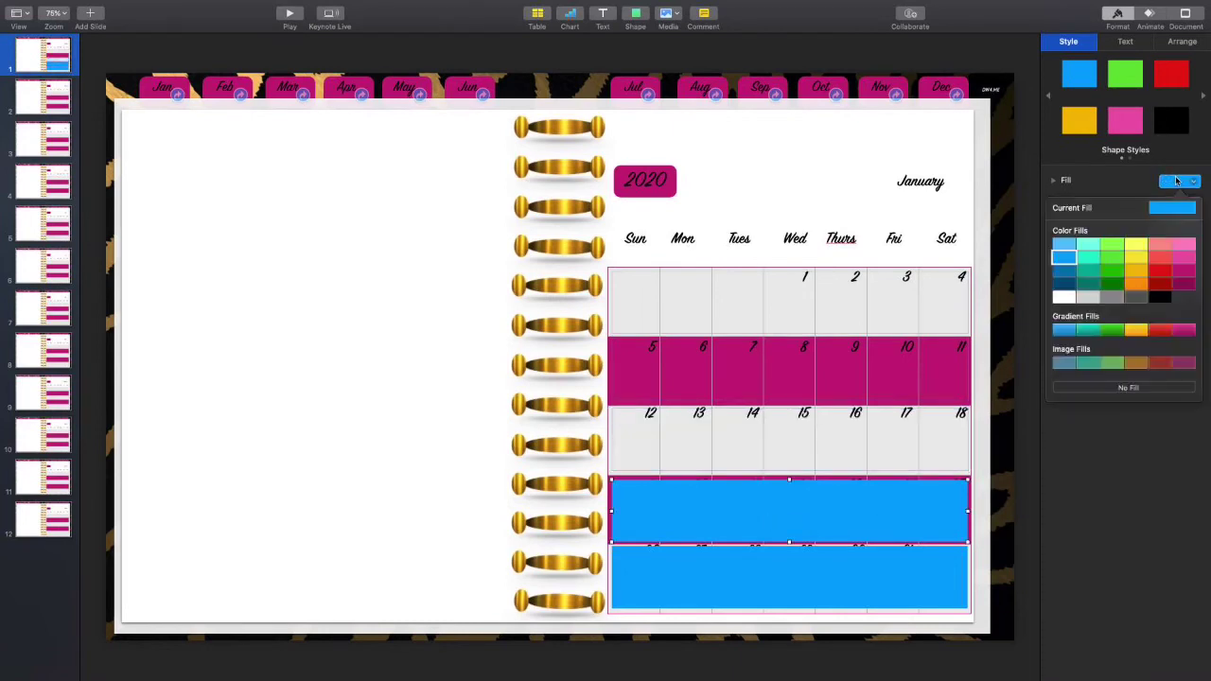
pyautogui.click(1117, 389)
pyautogui.click(743, 567)
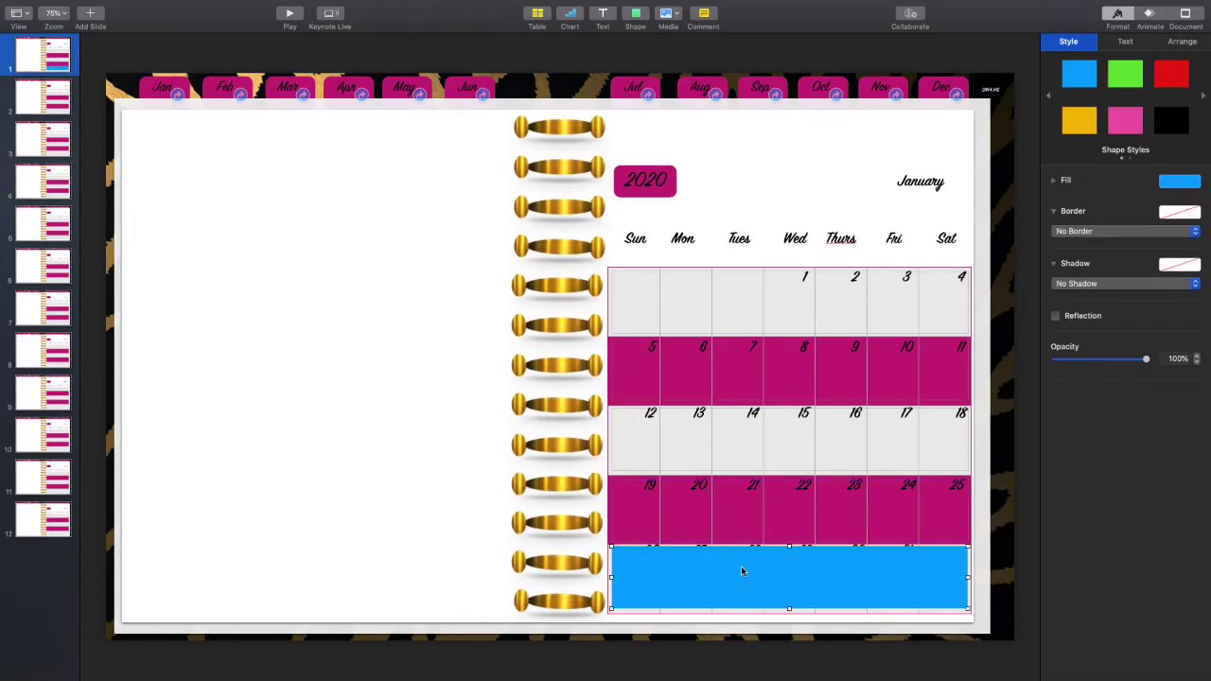
pyautogui.click(1179, 181)
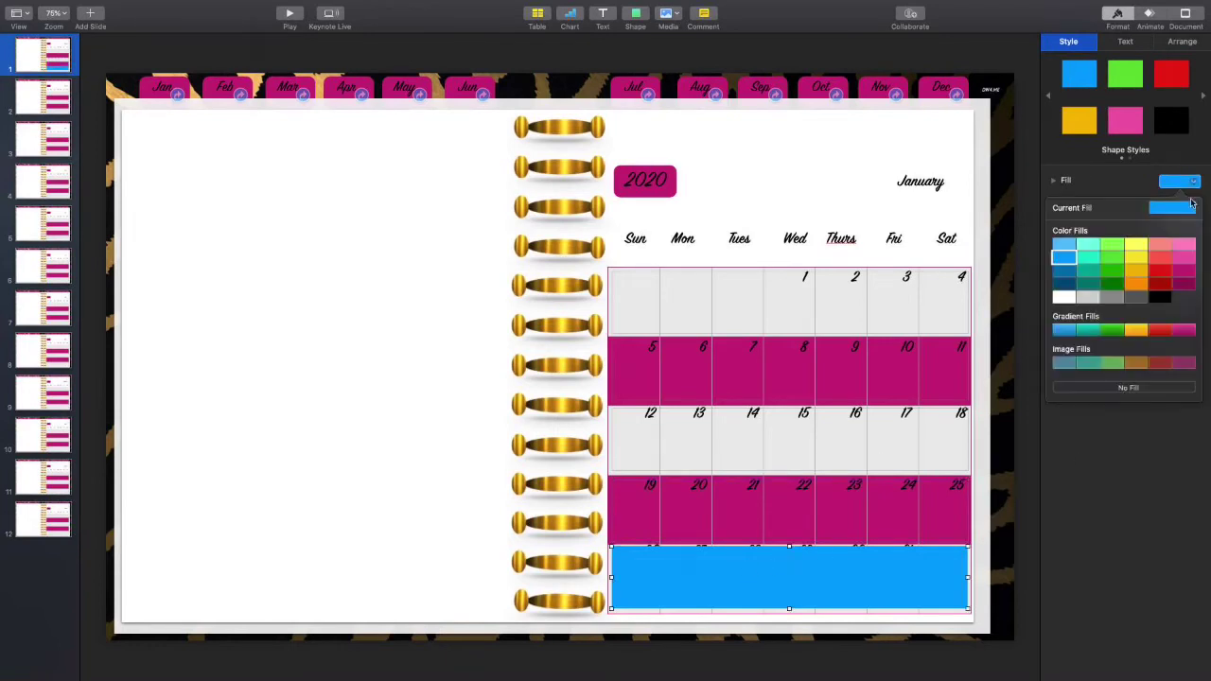
pyautogui.click(1118, 388)
pyautogui.click(326, 232)
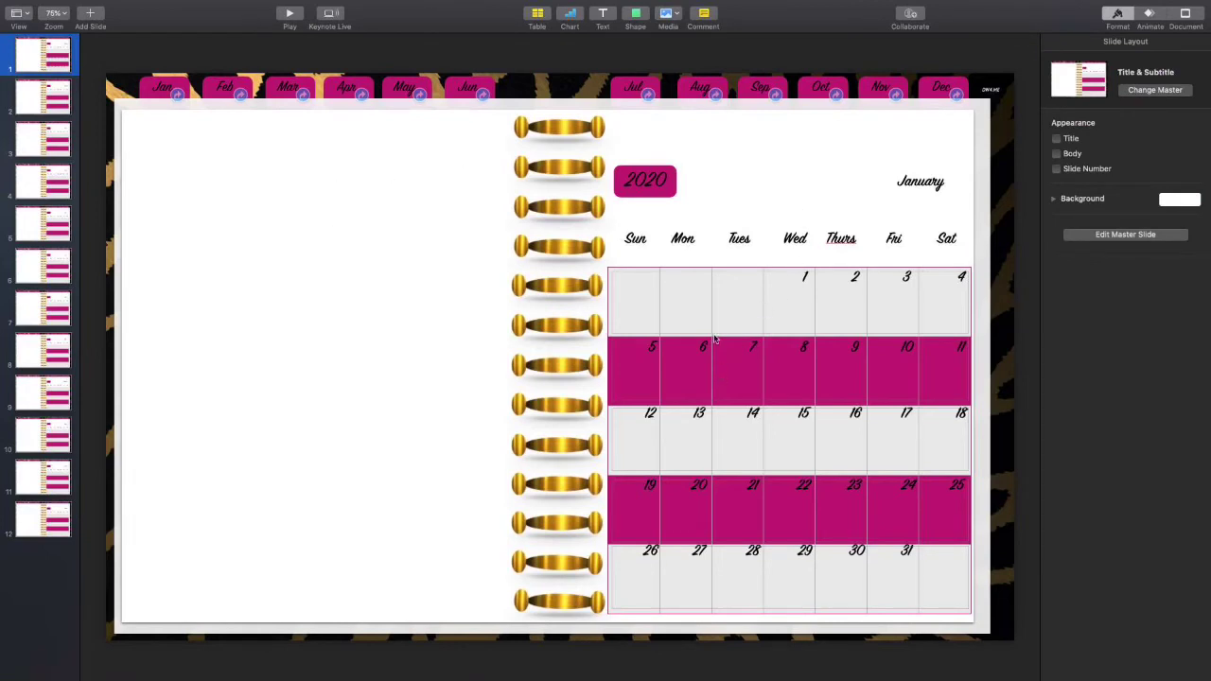
pyautogui.click(711, 285)
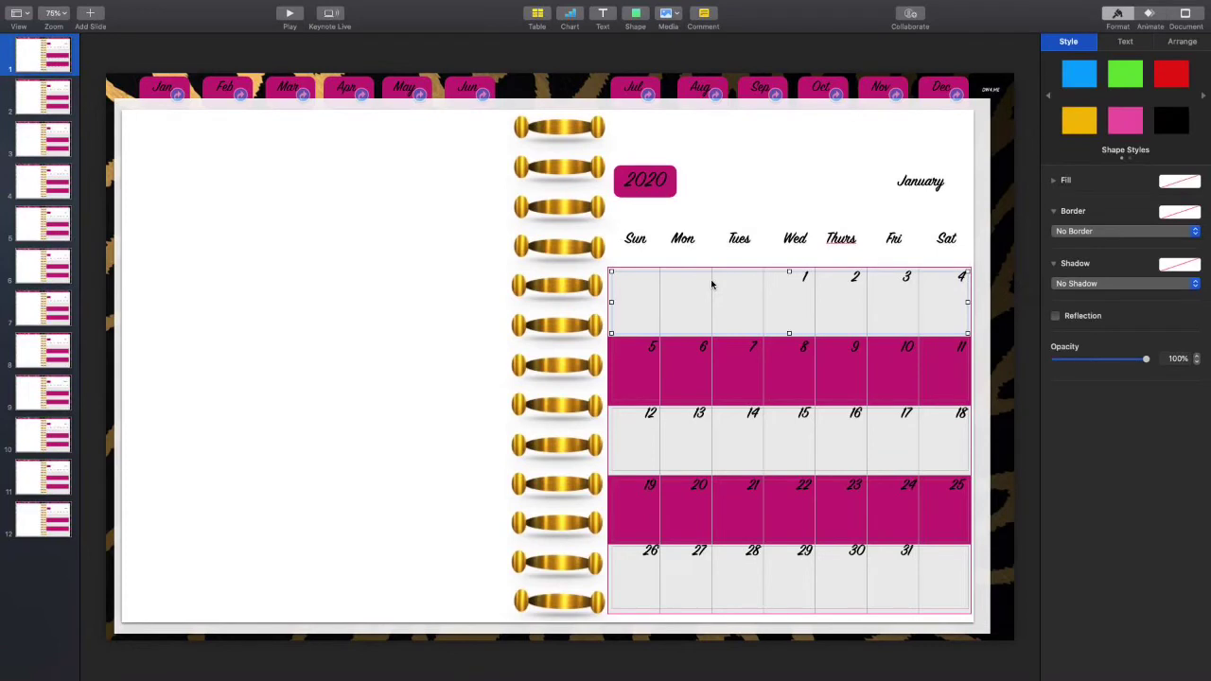
pyautogui.click(369, 243)
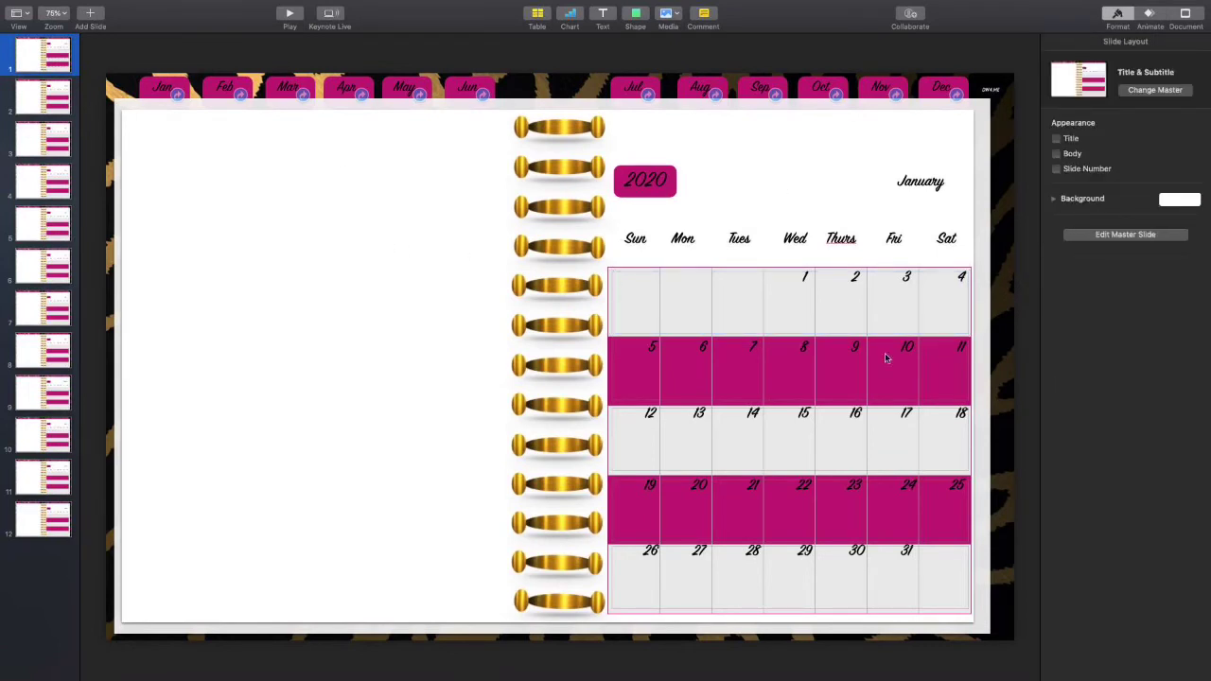
# Open master slide editing and add a new master based on Title & Subtitle
pyautogui.click(1103, 237)
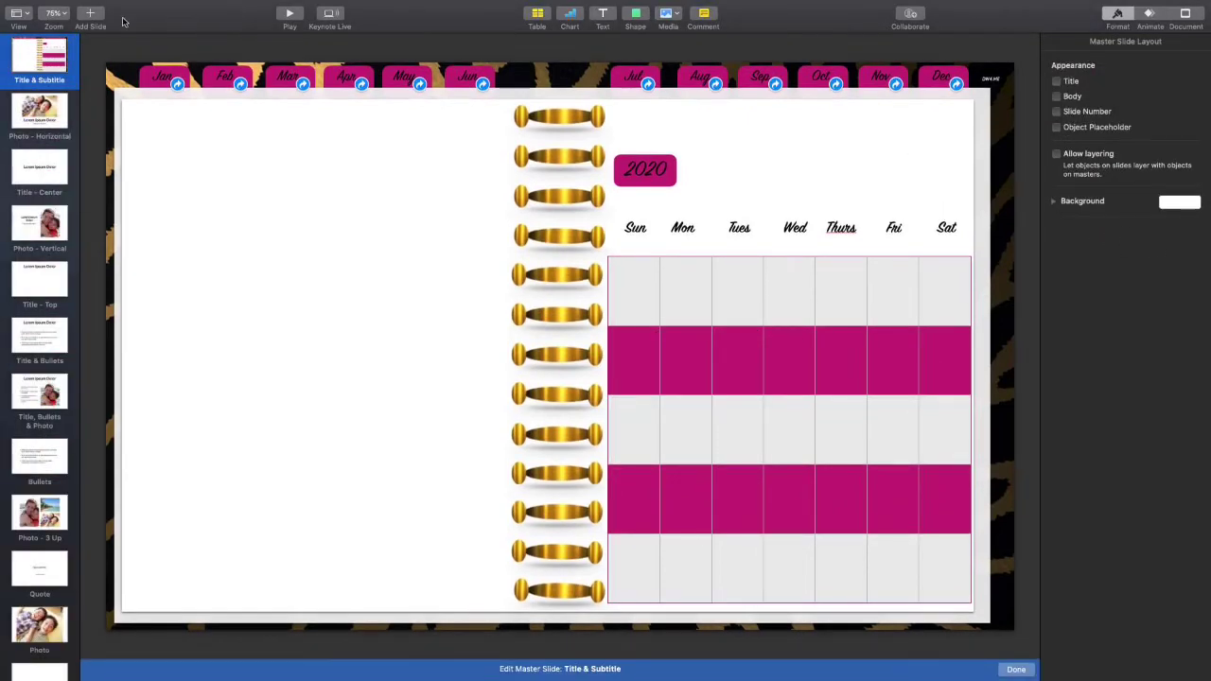
pyautogui.click(91, 14)
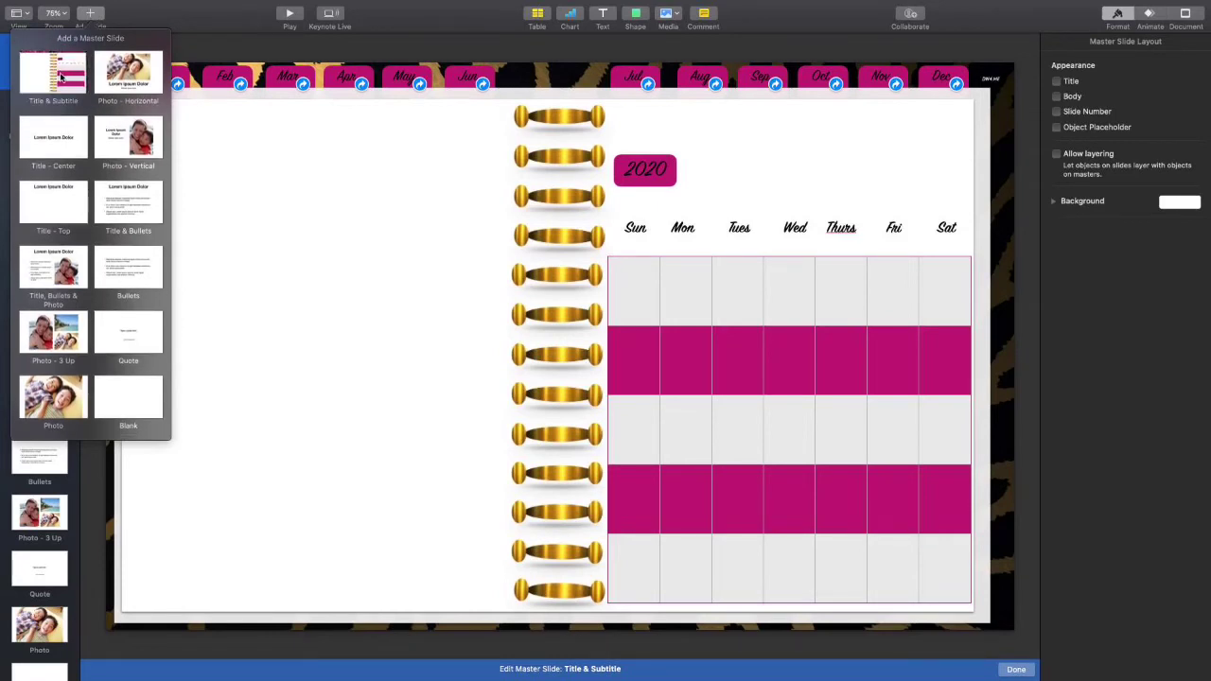
pyautogui.click(60, 75)
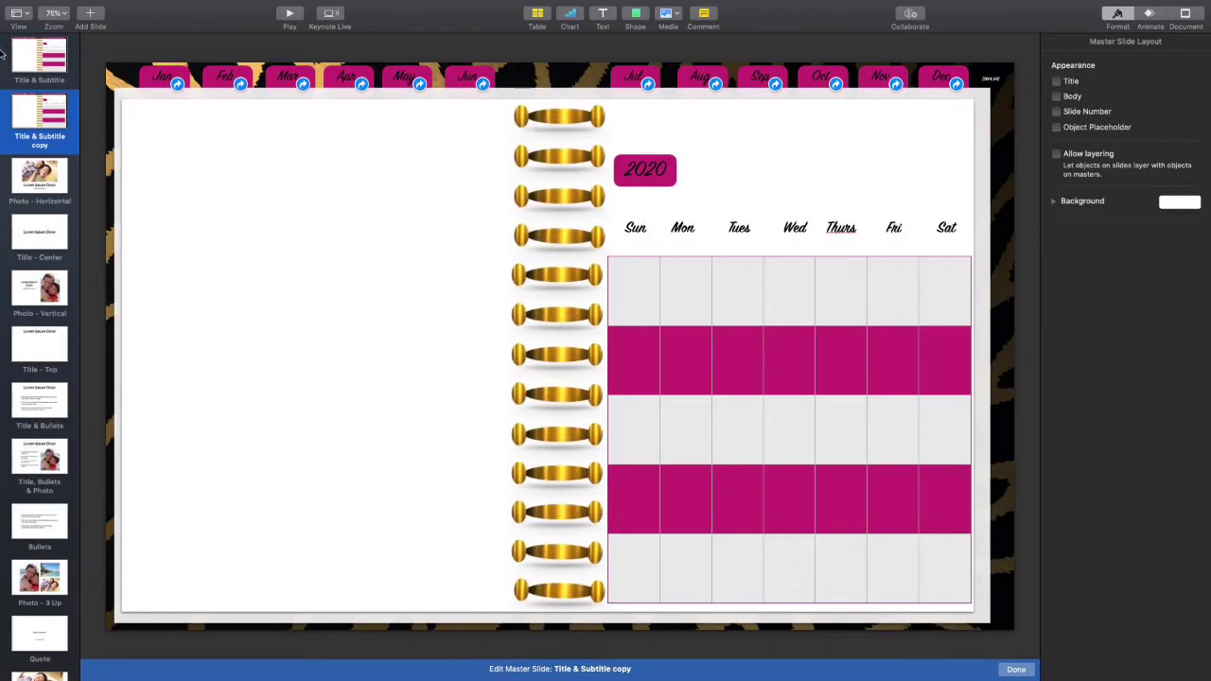
pyautogui.click(23, 53)
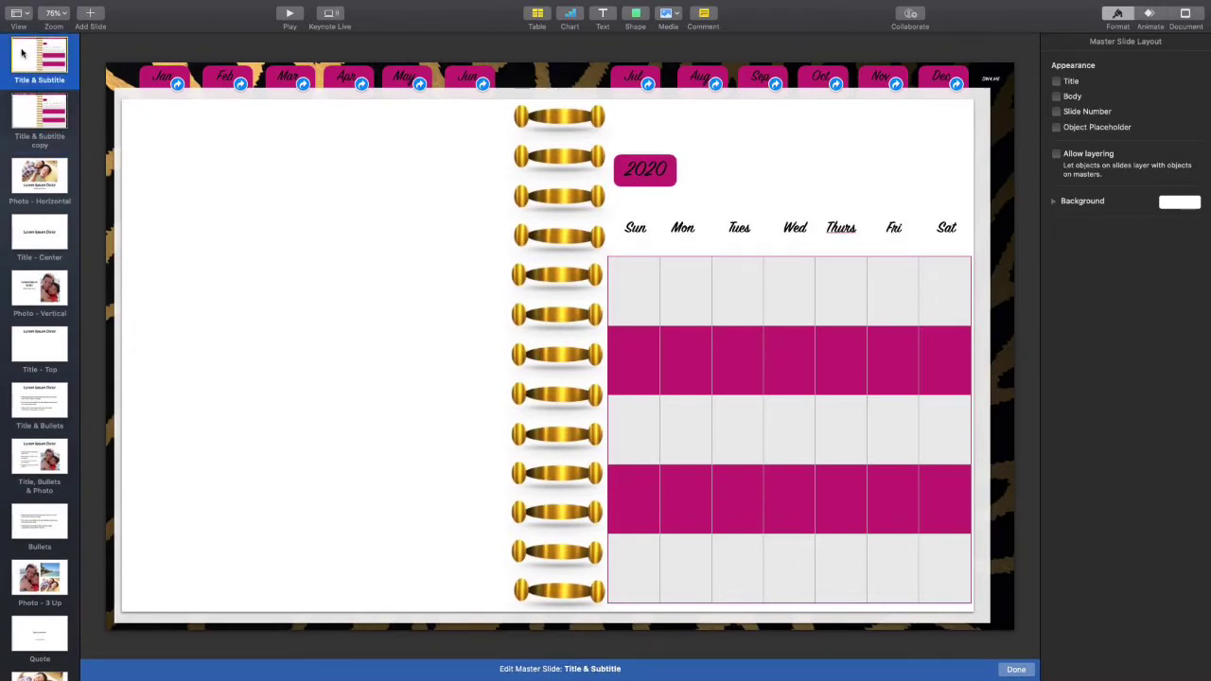
pyautogui.click(35, 119)
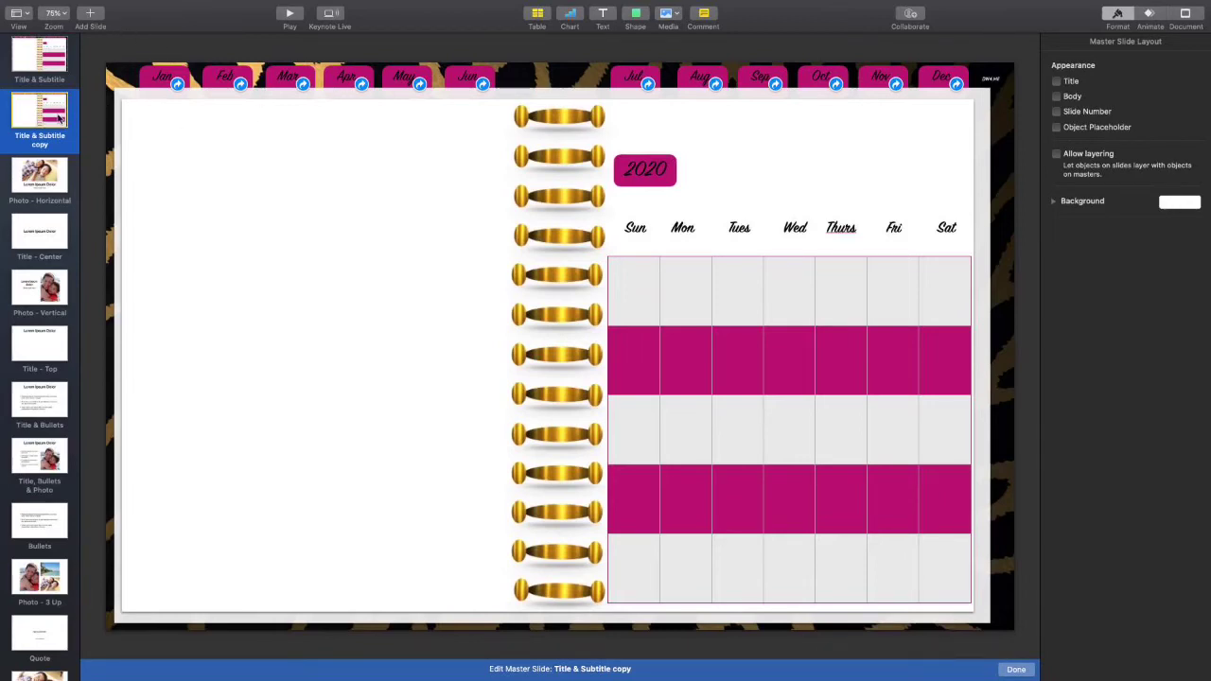
pyautogui.scroll(1, 52, 121)
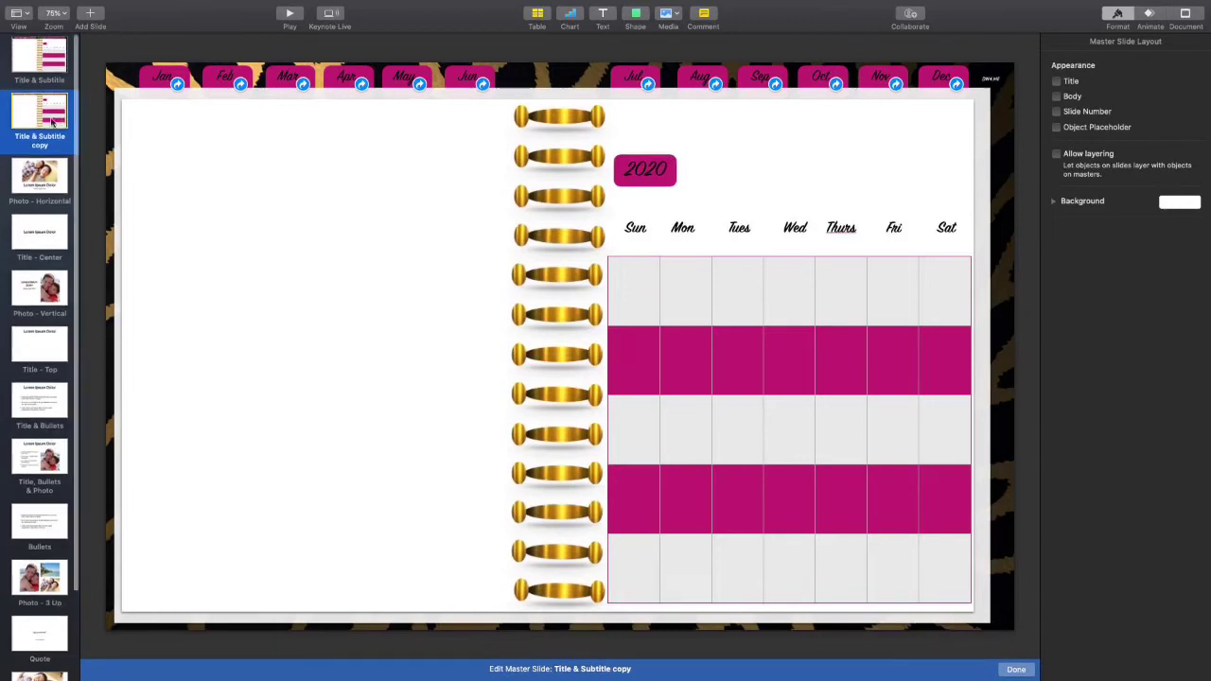
# Delete the calendar grid, the Sun to Sat weekday labels and the 2020 label from the Title & Subtitle copy master
pyautogui.click(689, 283)
pyautogui.press('Delete')
pyautogui.click(634, 232)
pyautogui.press('Delete')
pyautogui.click(692, 232)
pyautogui.press('Delete')
pyautogui.click(738, 230)
pyautogui.press('Delete')
pyautogui.click(794, 230)
pyautogui.press('Delete')
pyautogui.click(841, 229)
pyautogui.press('Delete')
pyautogui.click(893, 228)
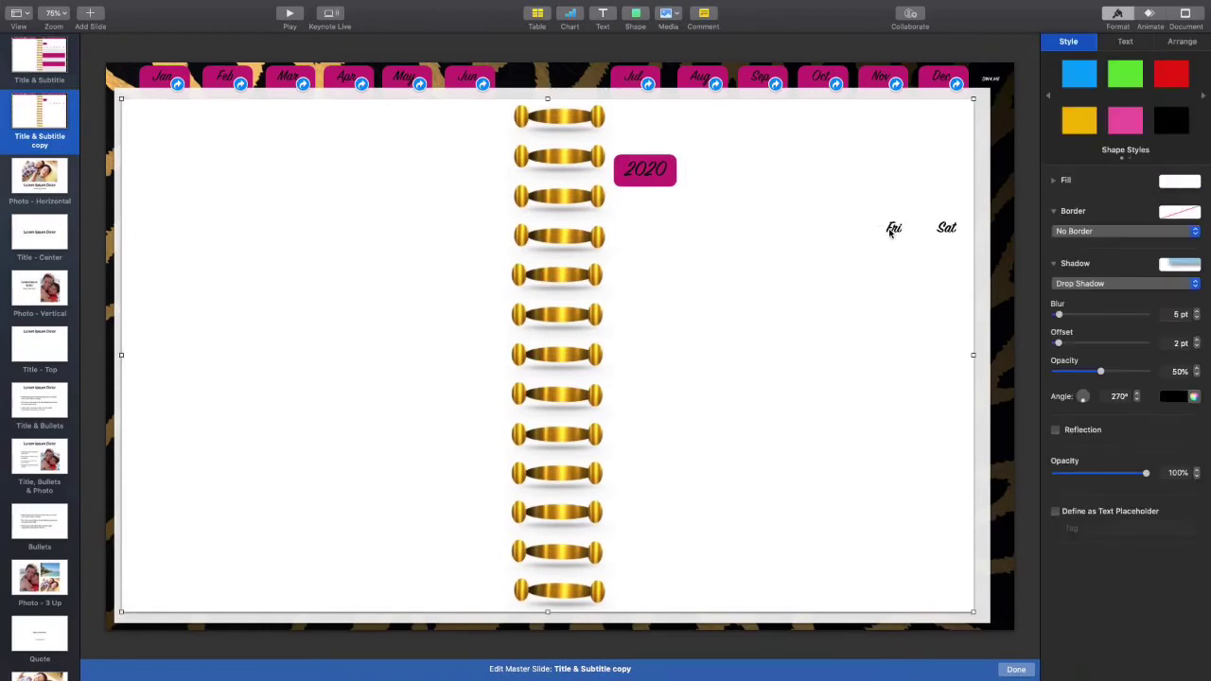
pyautogui.press('Delete')
pyautogui.click(946, 228)
pyautogui.press('Delete')
pyautogui.click(648, 172)
pyautogui.press('Delete')
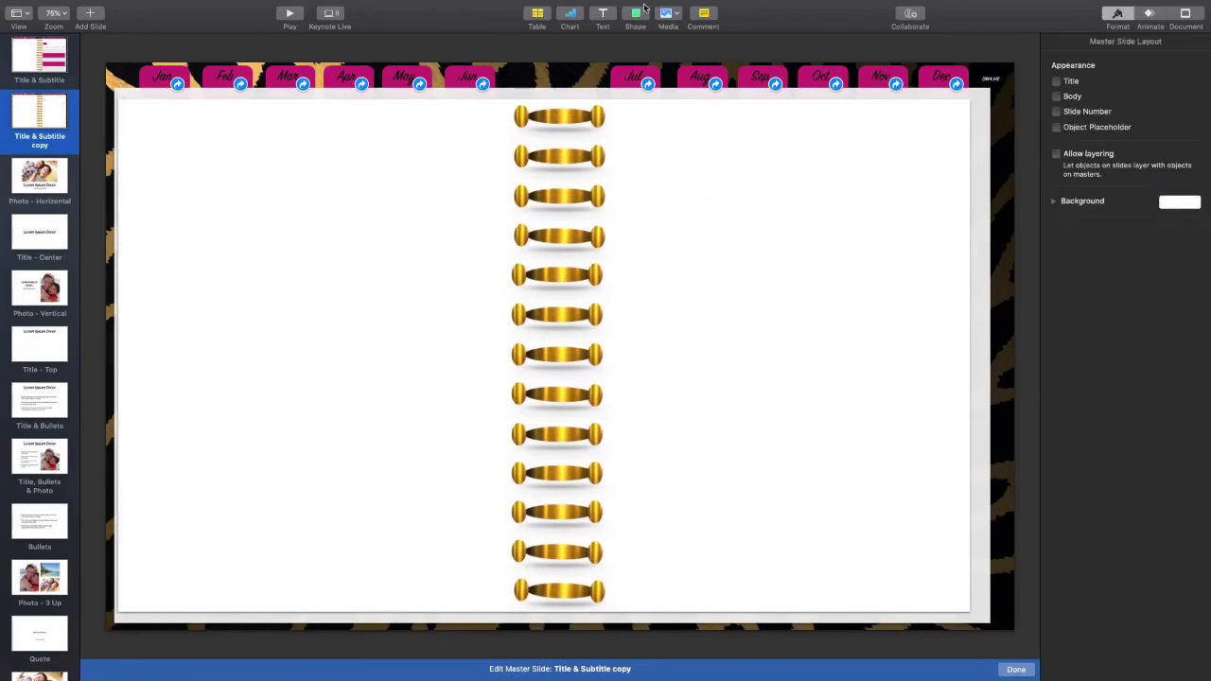
# Add four text boxes to the master: one near the top of each page and two side by side in the left page's lower half
pyautogui.click(602, 13)
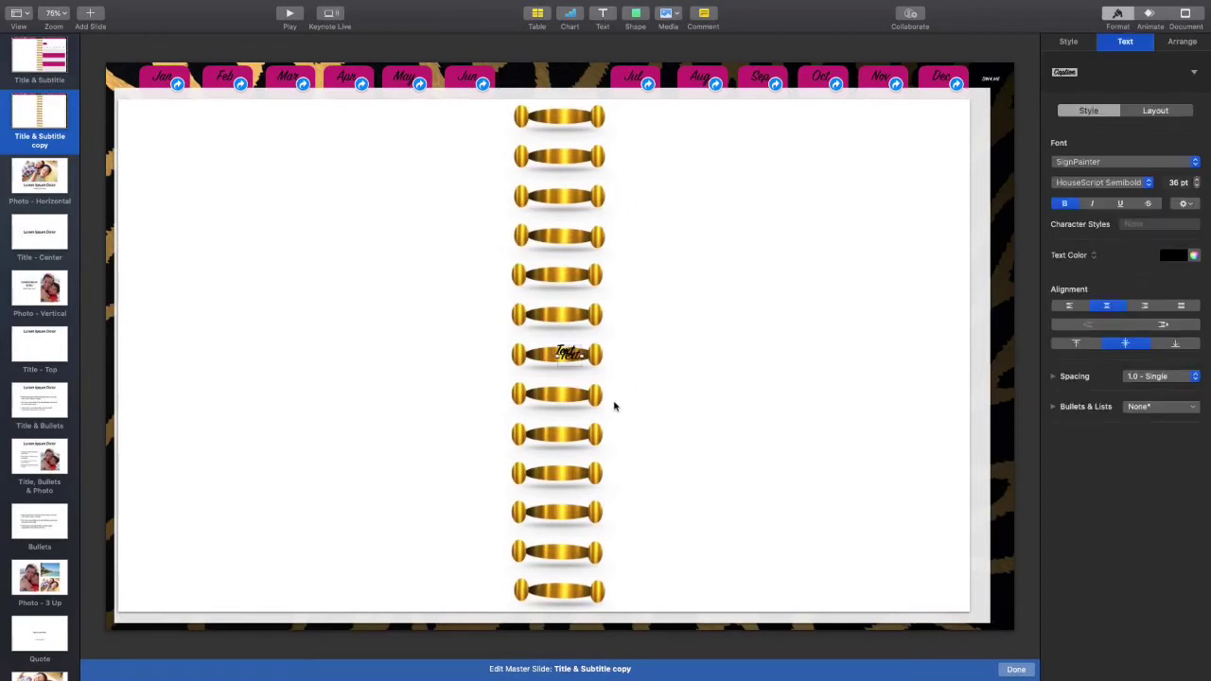
pyautogui.moveTo(564, 354); pyautogui.dragTo(791, 163)
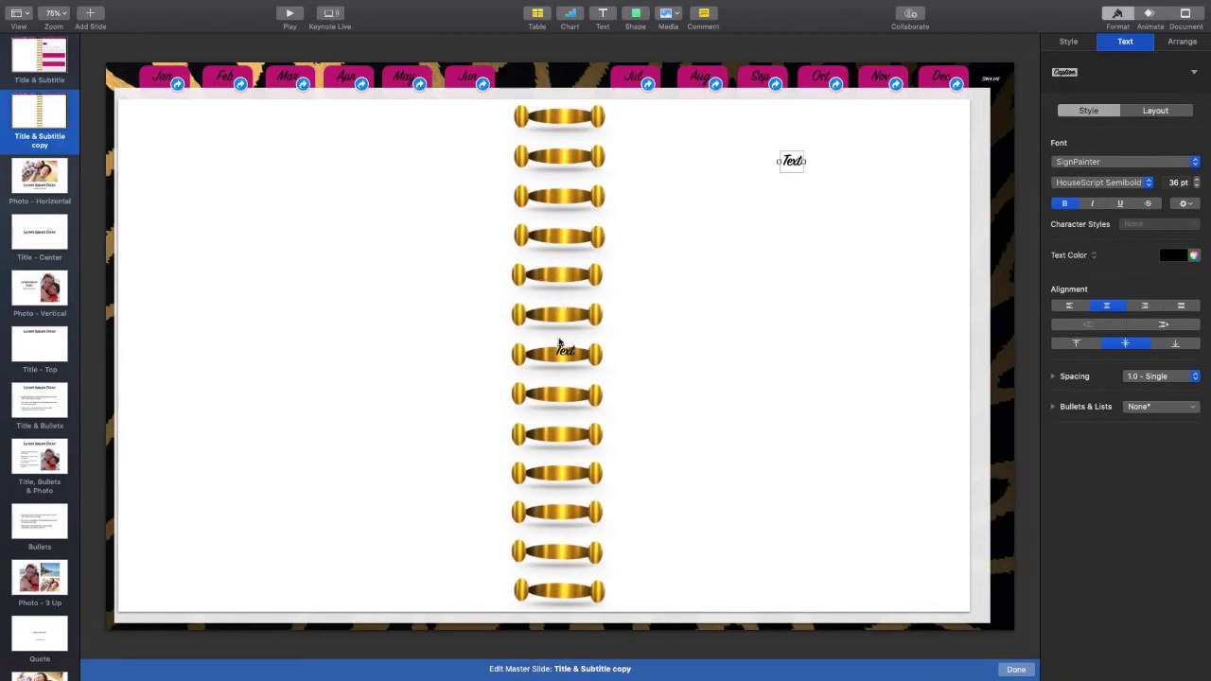
pyautogui.moveTo(564, 352); pyautogui.dragTo(317, 167)
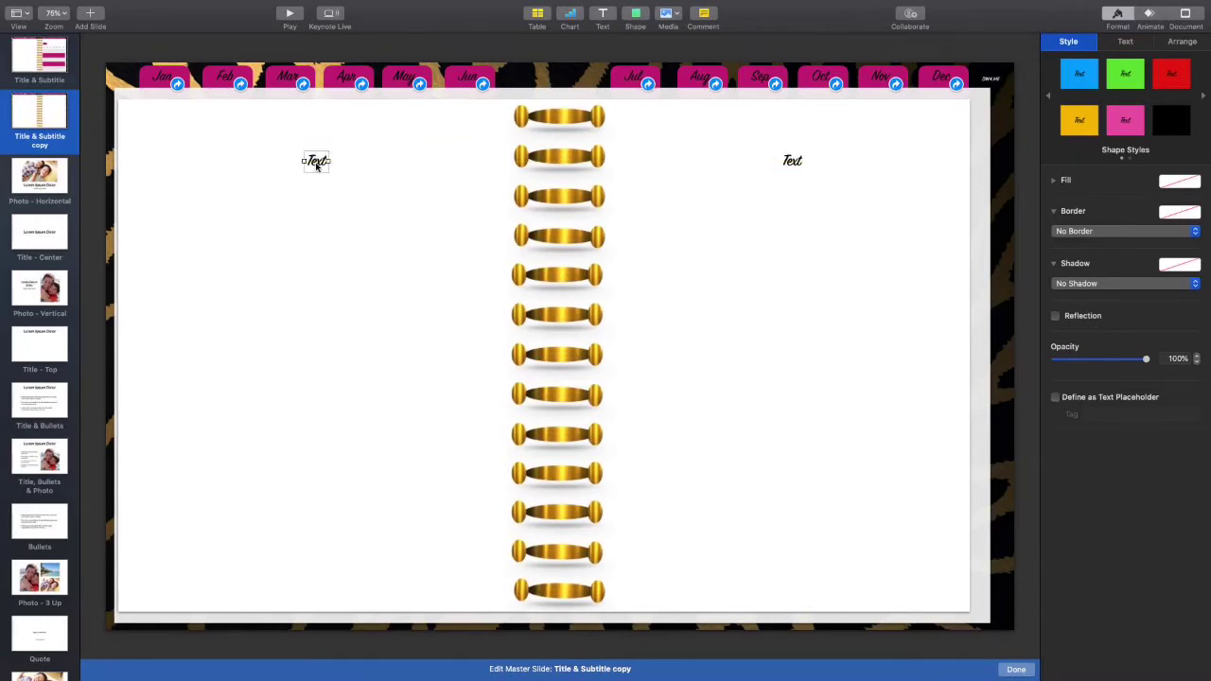
pyautogui.click(602, 14)
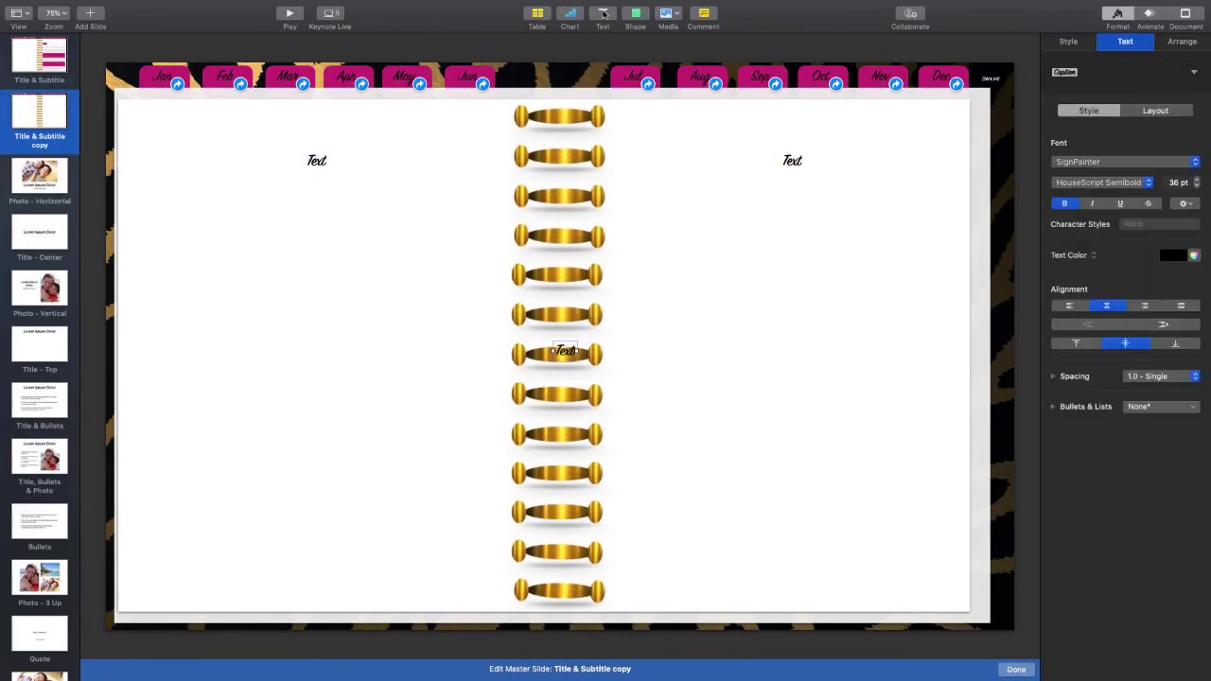
pyautogui.moveTo(567, 355); pyautogui.dragTo(233, 421)
pyautogui.moveTo(558, 357); pyautogui.dragTo(425, 422)
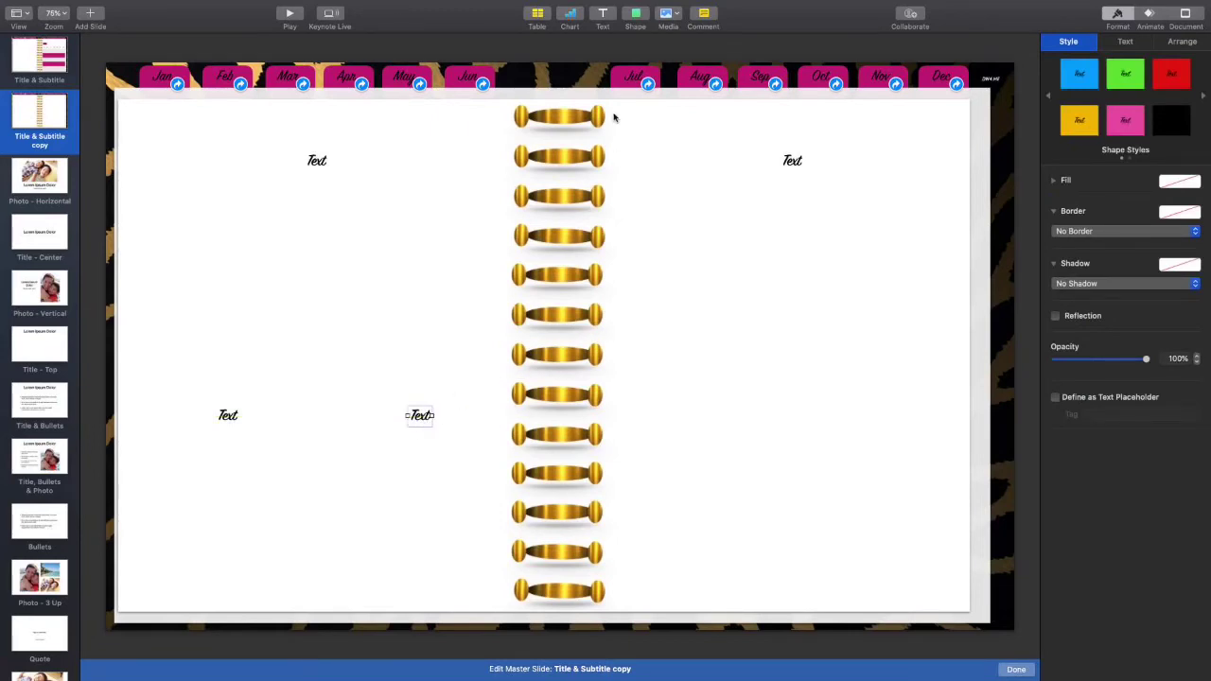
# Add two more text boxes side by side in the lower half of the master's right page
pyautogui.click(605, 14)
pyautogui.moveTo(575, 371); pyautogui.dragTo(896, 421)
# Label the upper text box on each page Notes, underlined, and update the caption paragraph style with the underline
pyautogui.click(318, 162)
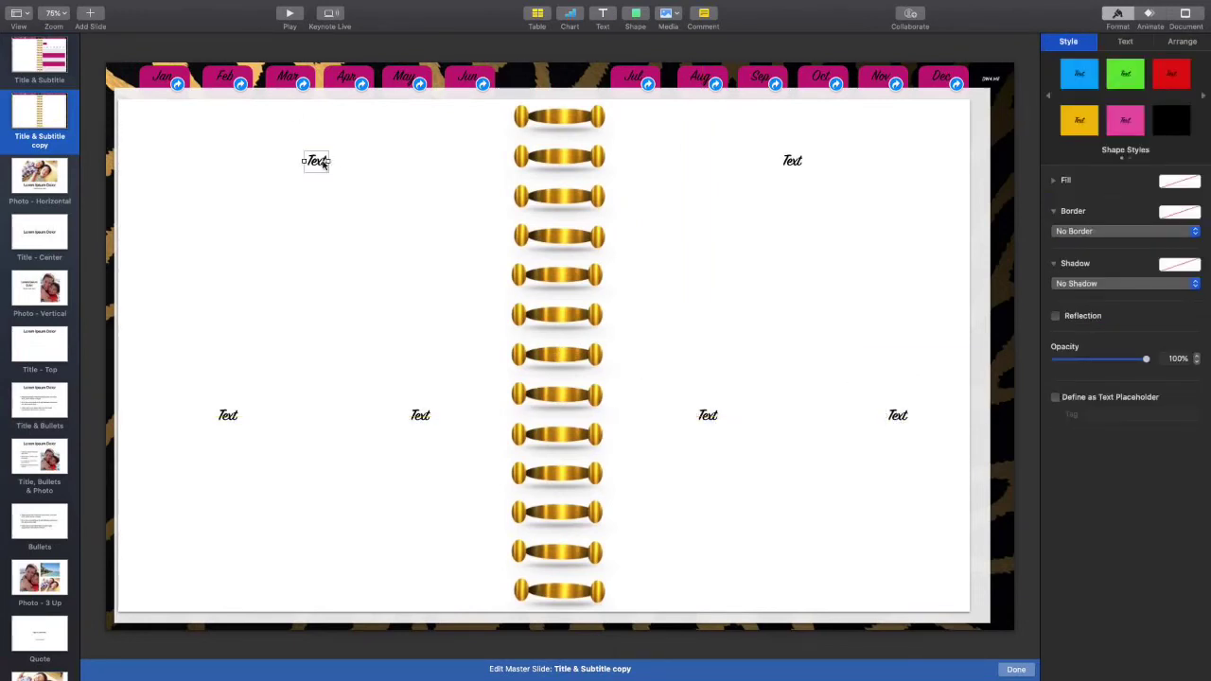
pyautogui.click(322, 165)
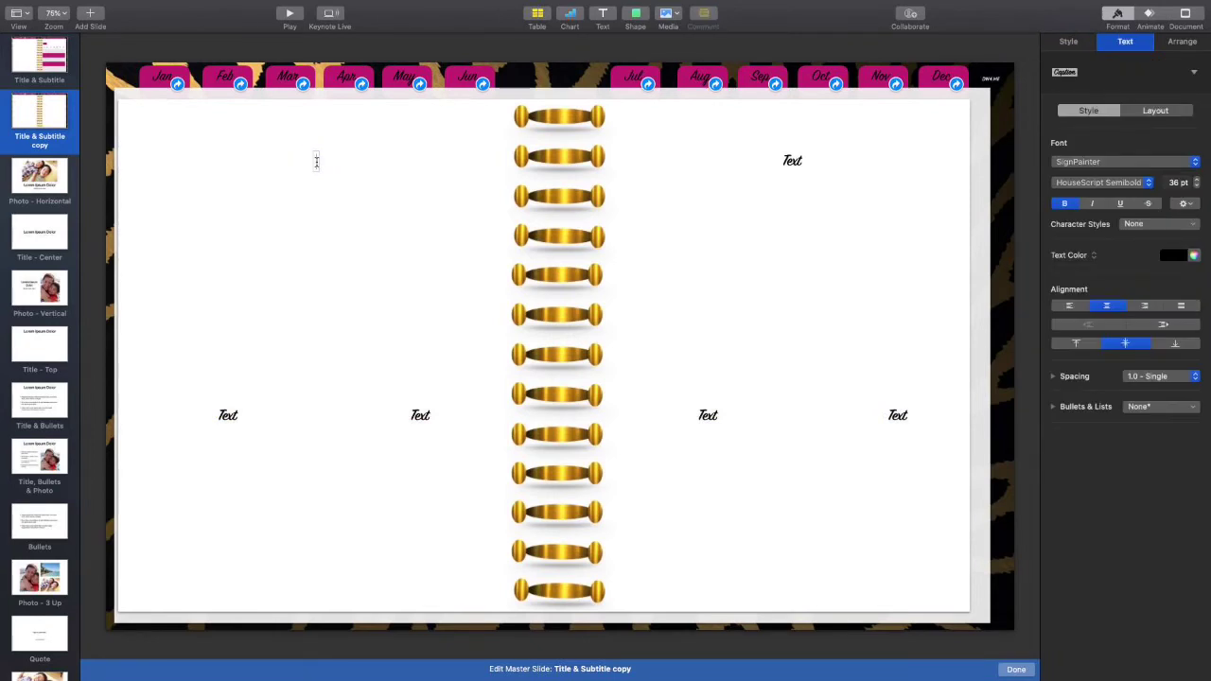
pyautogui.click(1121, 205)
pyautogui.write('Notes')
pyautogui.click(797, 161)
pyautogui.click(797, 160)
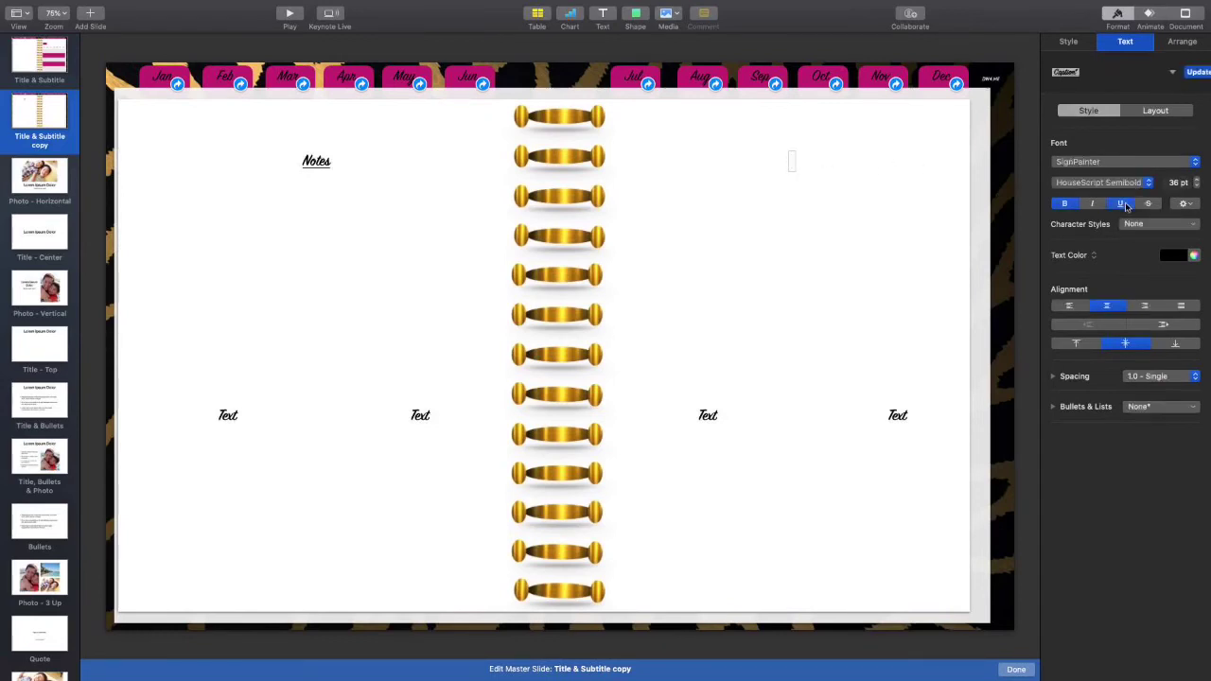
pyautogui.click(1184, 72)
pyautogui.write('Notes')
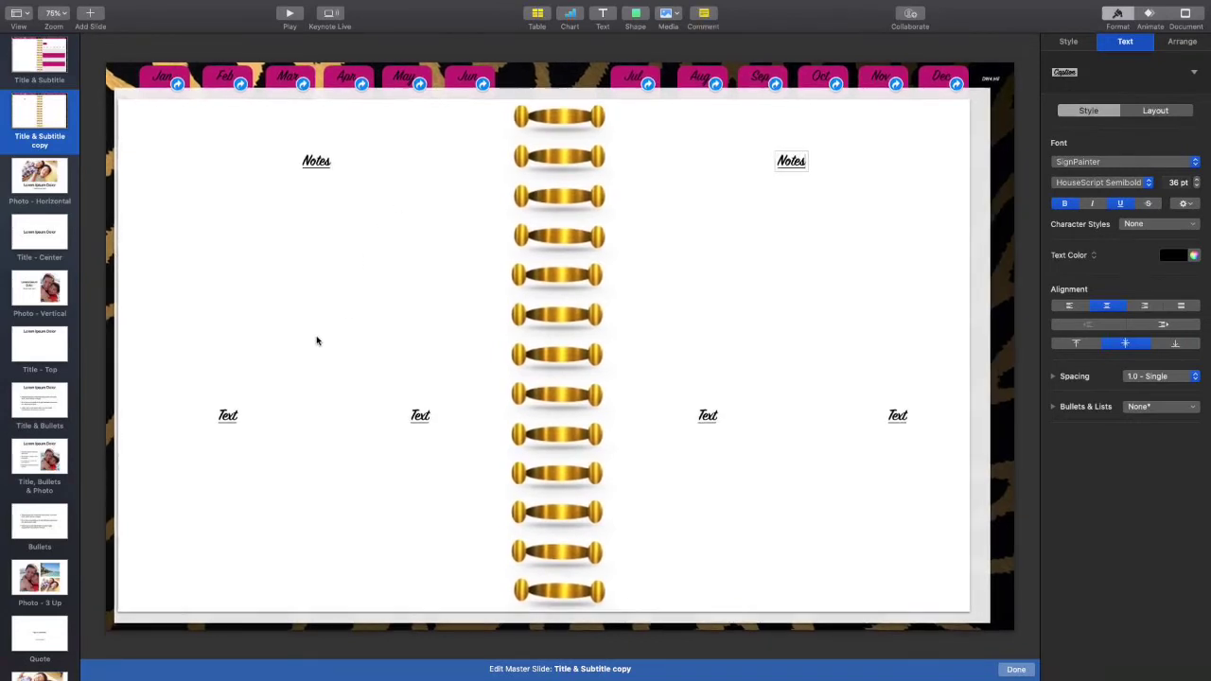
# Label the left page's two lower text boxes Things to do and Goals
pyautogui.click(227, 416)
pyautogui.click(227, 416)
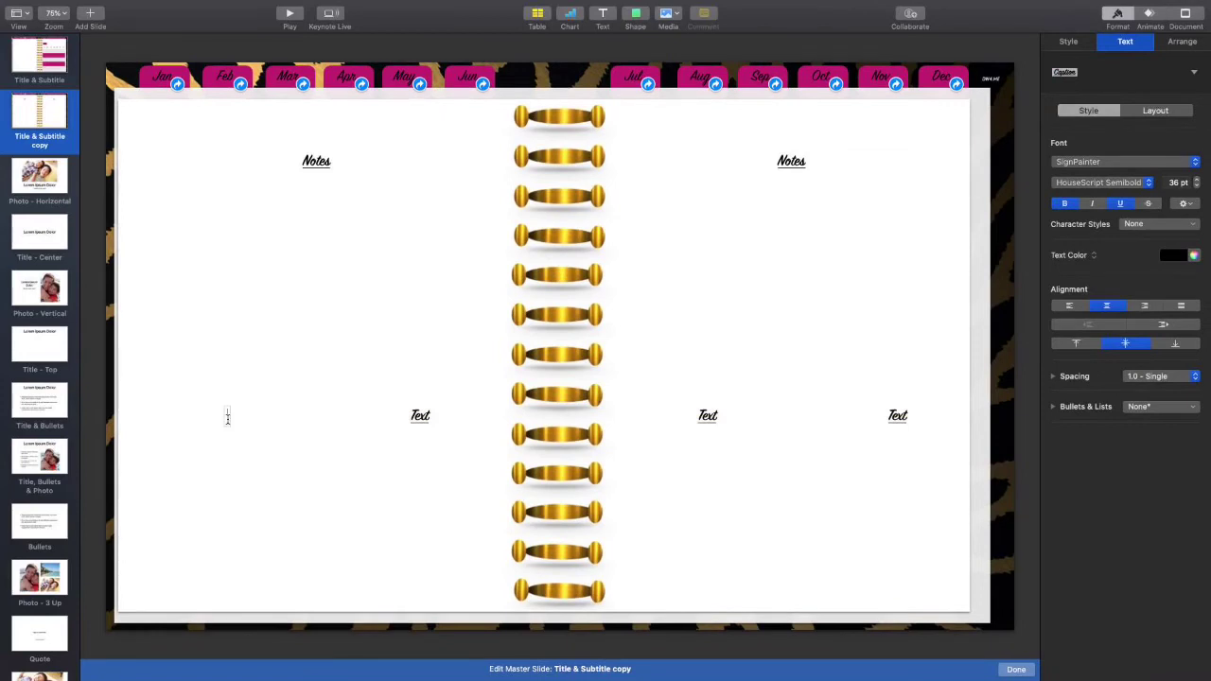
pyautogui.write('Te')
pyautogui.press('BackSpace')
pyautogui.write('hings')
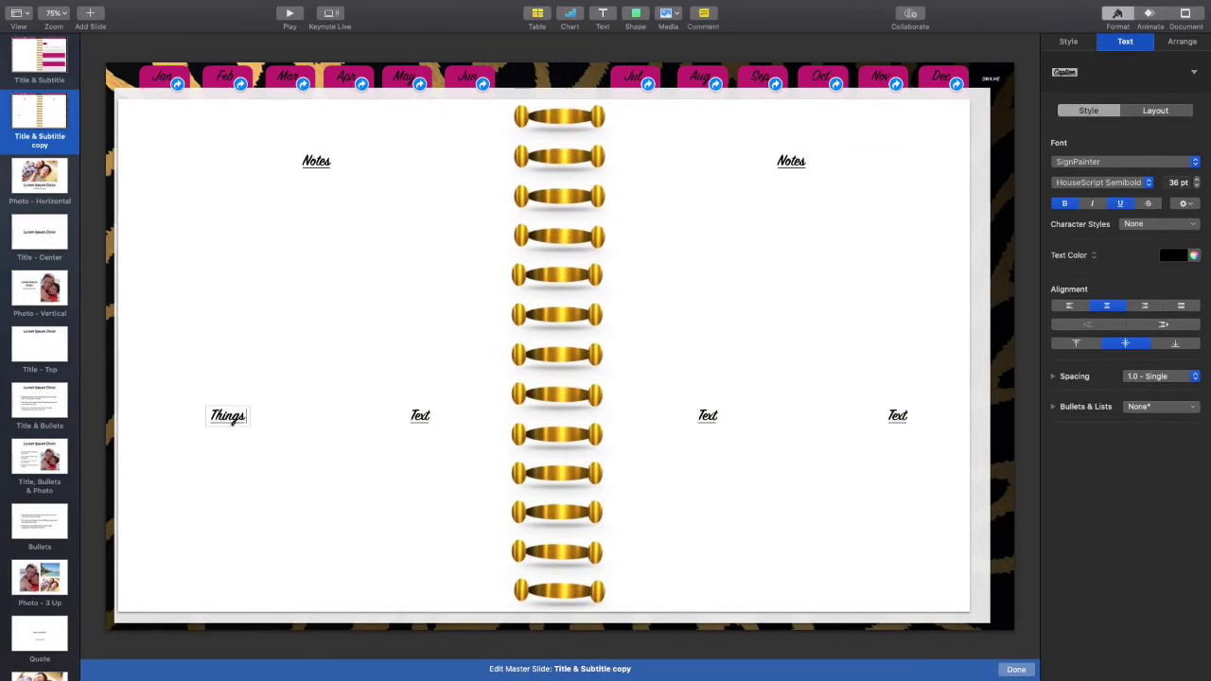
pyautogui.write(' to do')
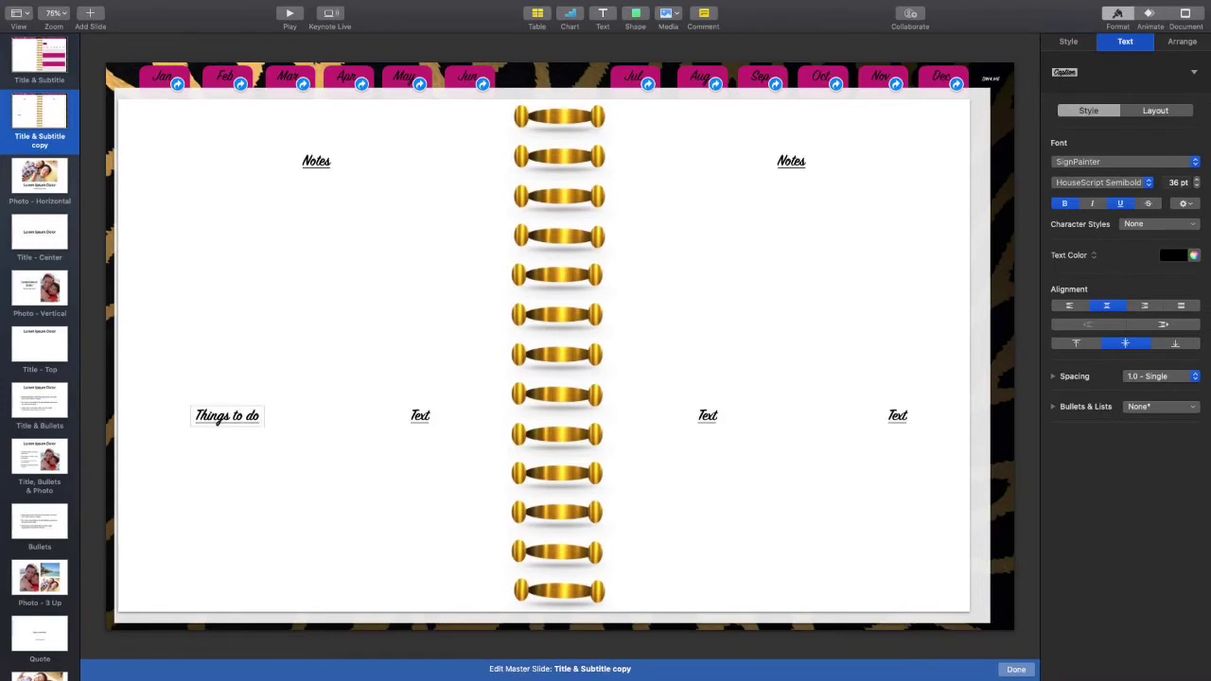
pyautogui.click(419, 417)
pyautogui.click(417, 419)
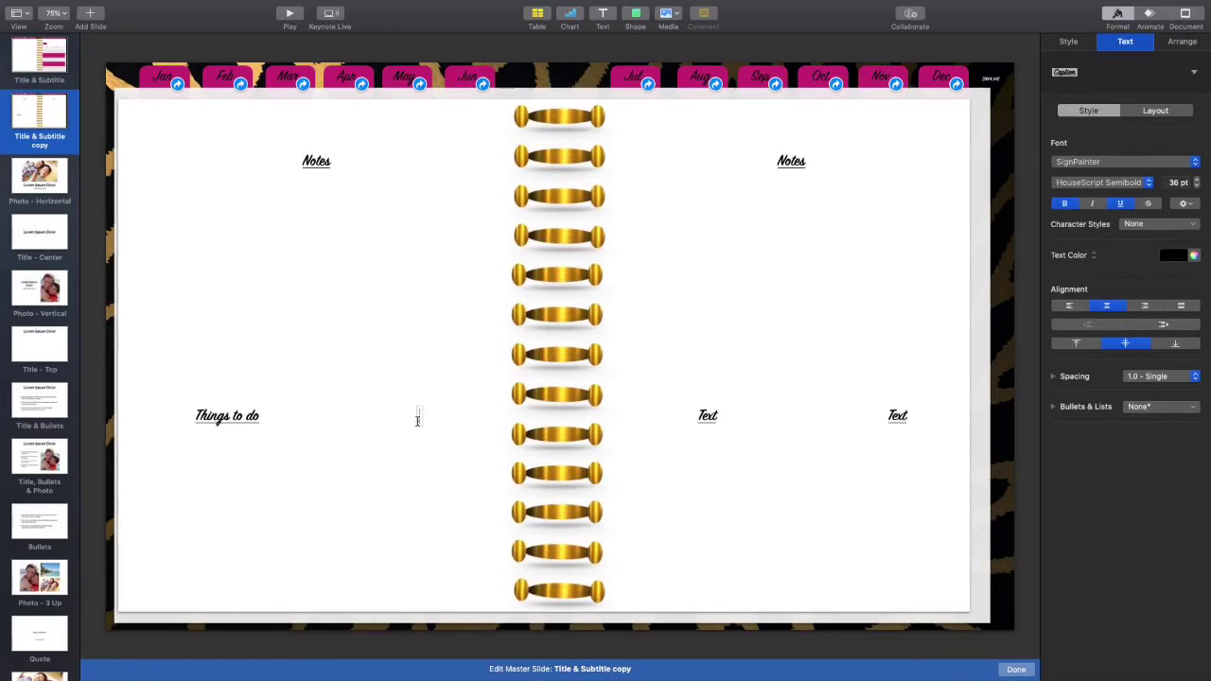
pyautogui.write('Goals')
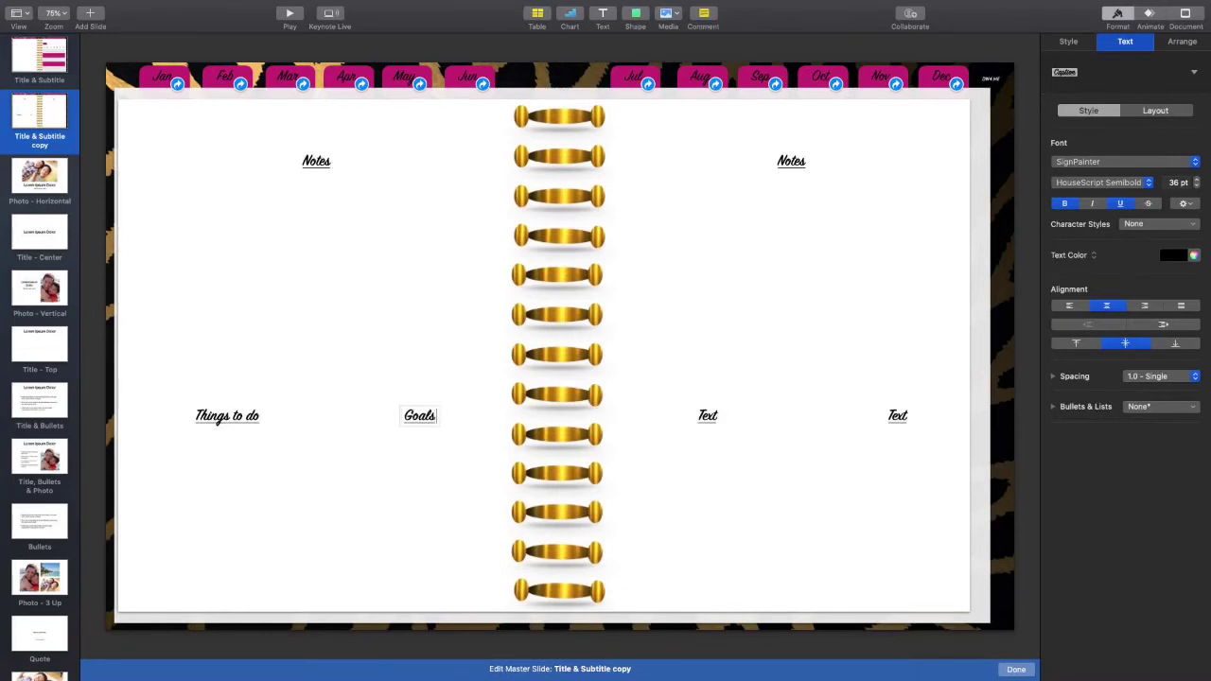
# Label the right page's two lower text boxes Things to do and Goals
pyautogui.click(711, 419)
pyautogui.click(712, 421)
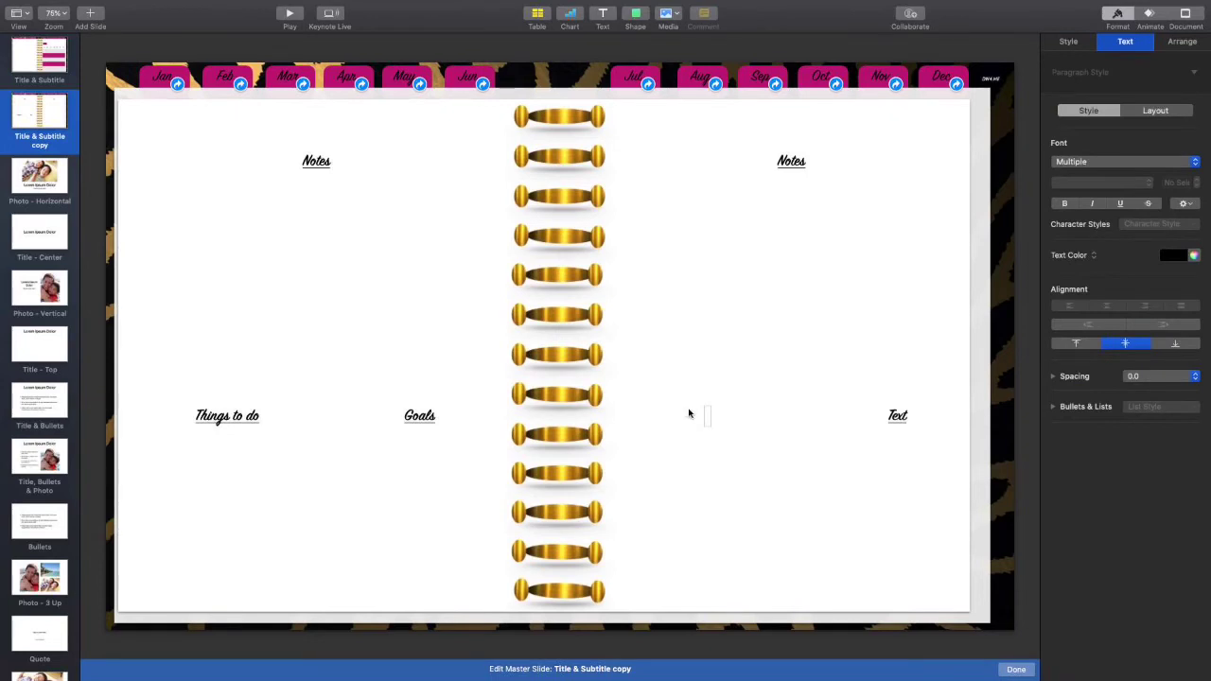
pyautogui.click(707, 416)
pyautogui.write('Things to do')
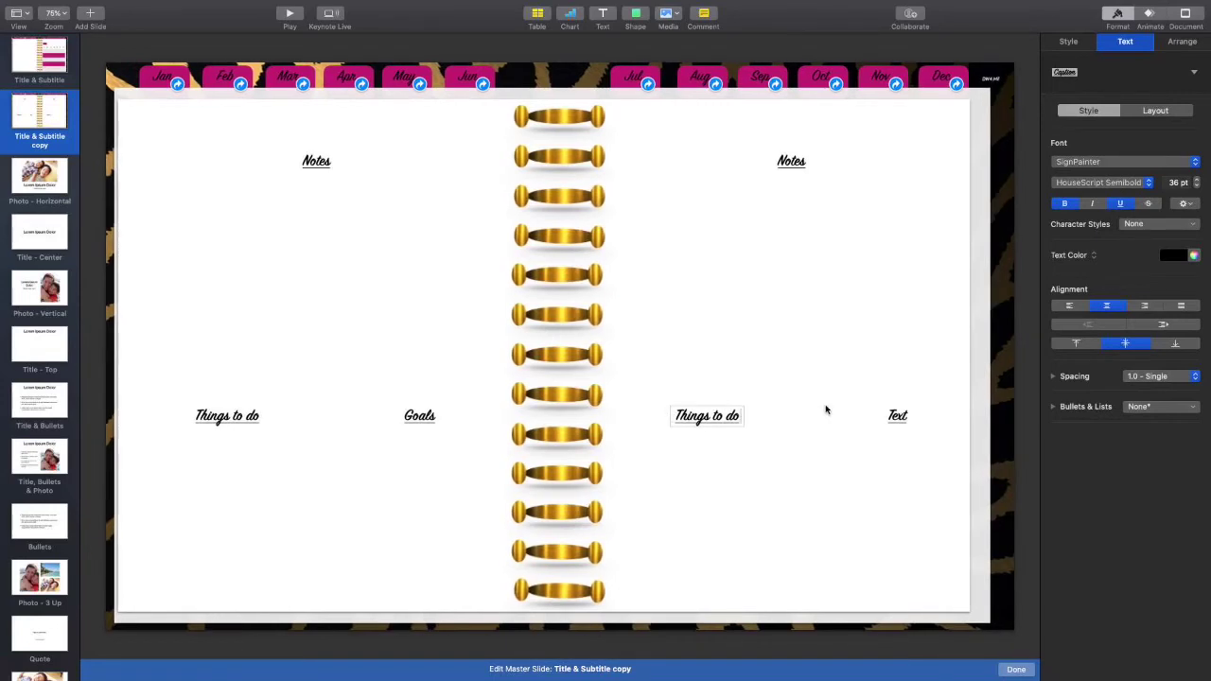
pyautogui.click(898, 415)
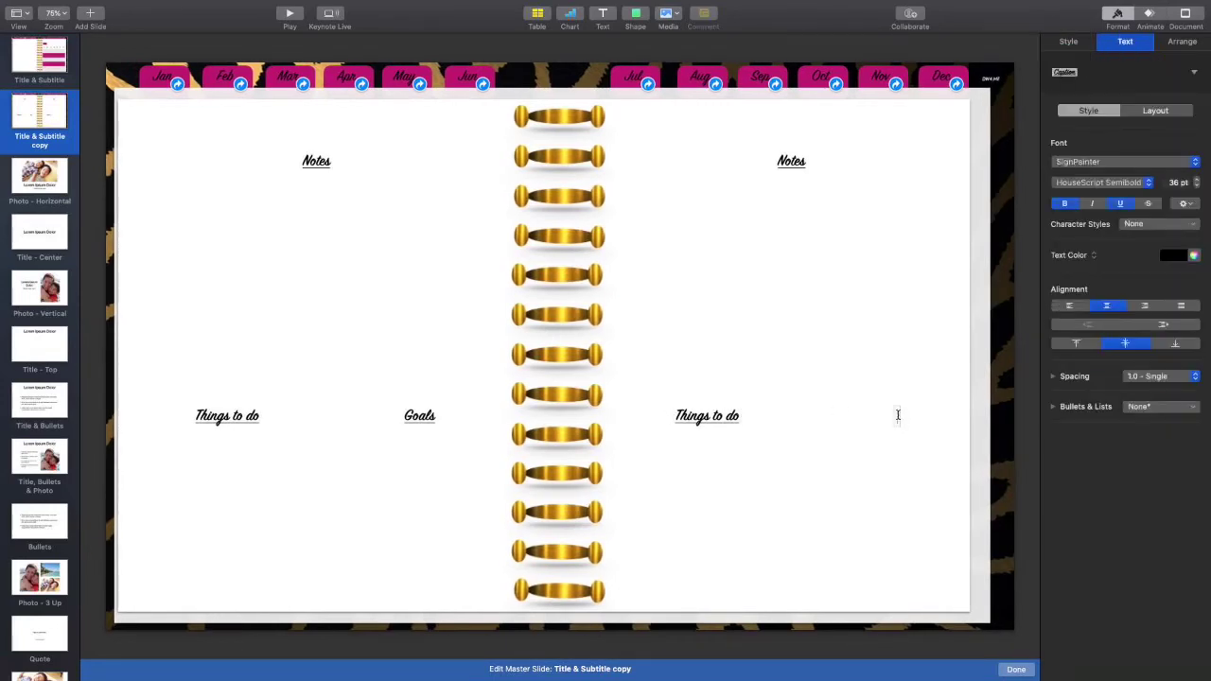
pyautogui.write('Goals')
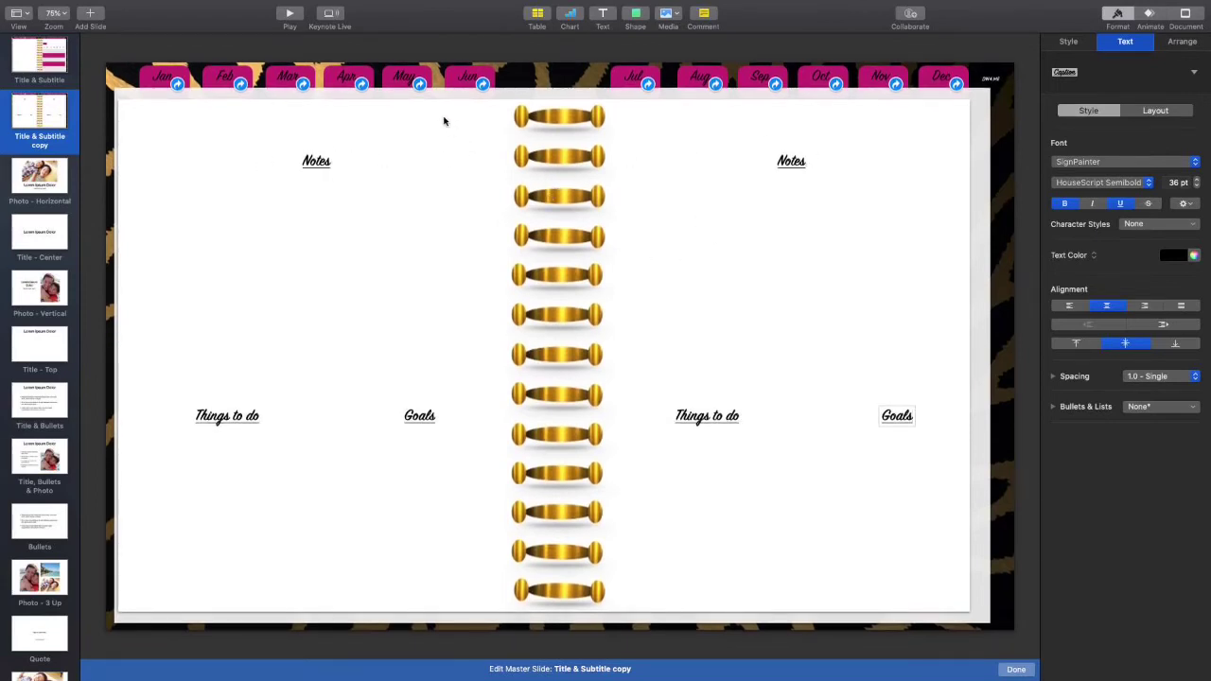
# Insert a horizontal line below the left page's Notes heading and stretch it across nearly the full page width
pyautogui.moveTo(382, 3)
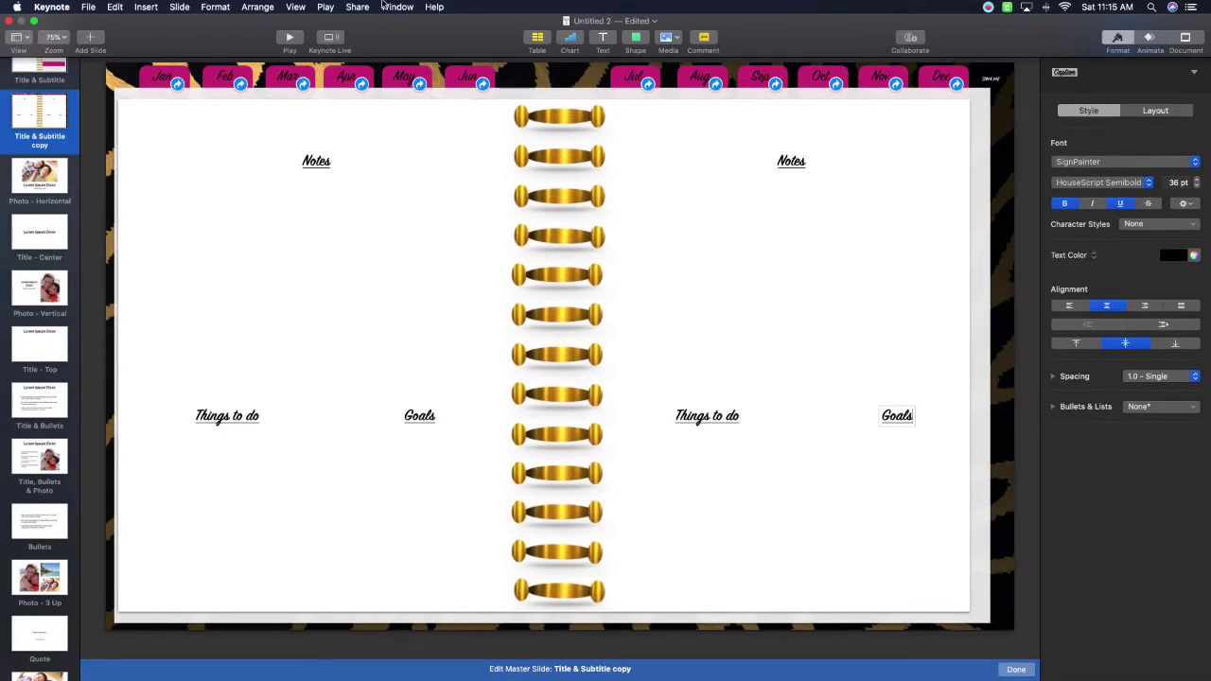
pyautogui.click(635, 40)
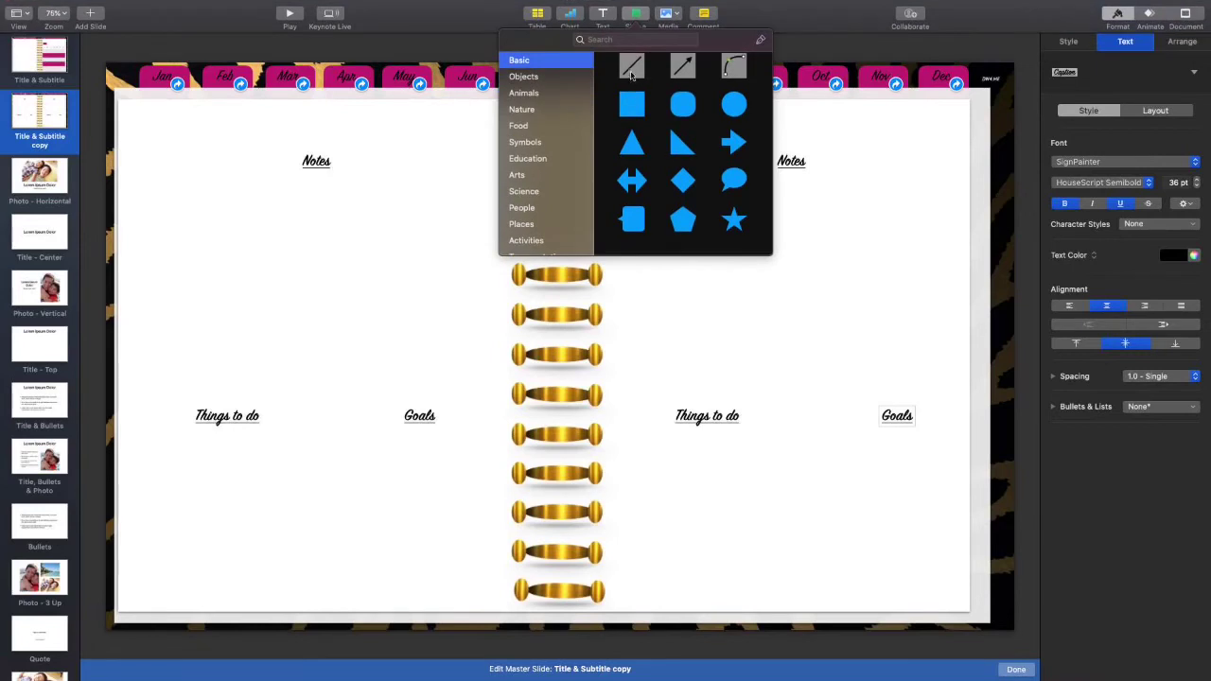
pyautogui.click(630, 71)
pyautogui.moveTo(564, 357); pyautogui.dragTo(480, 205)
pyautogui.moveTo(391, 206); pyautogui.dragTo(390, 200)
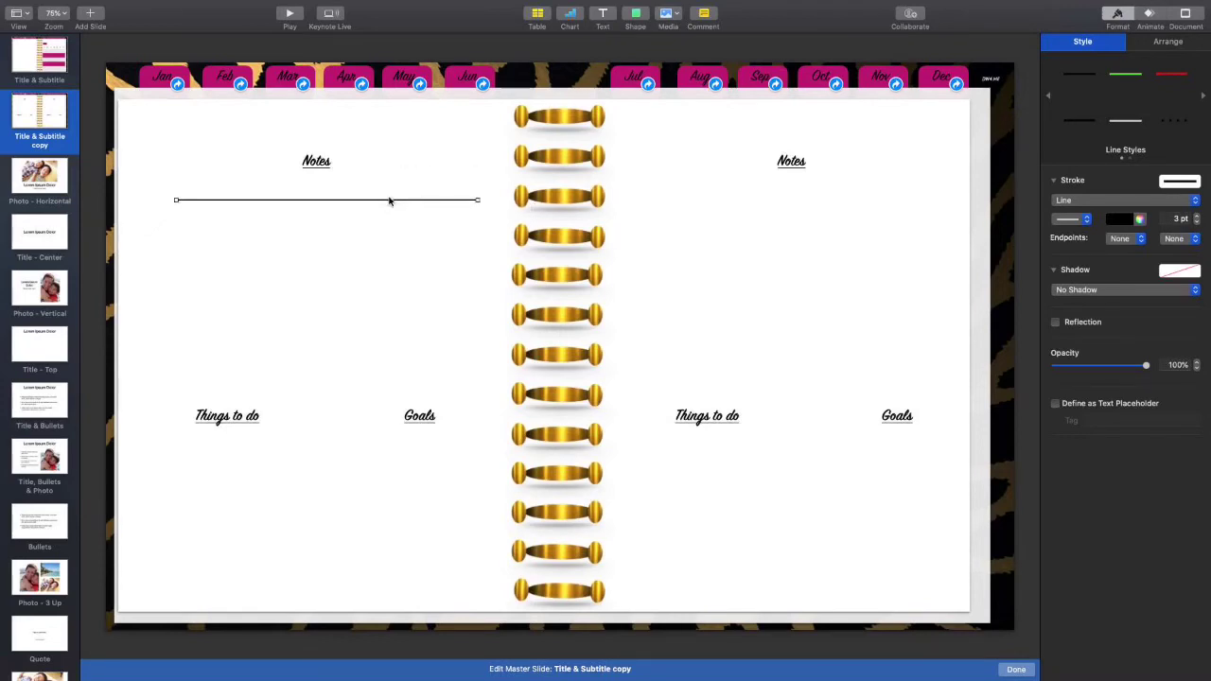
pyautogui.moveTo(175, 200); pyautogui.dragTo(145, 200)
pyautogui.moveTo(478, 200); pyautogui.dragTo(488, 199)
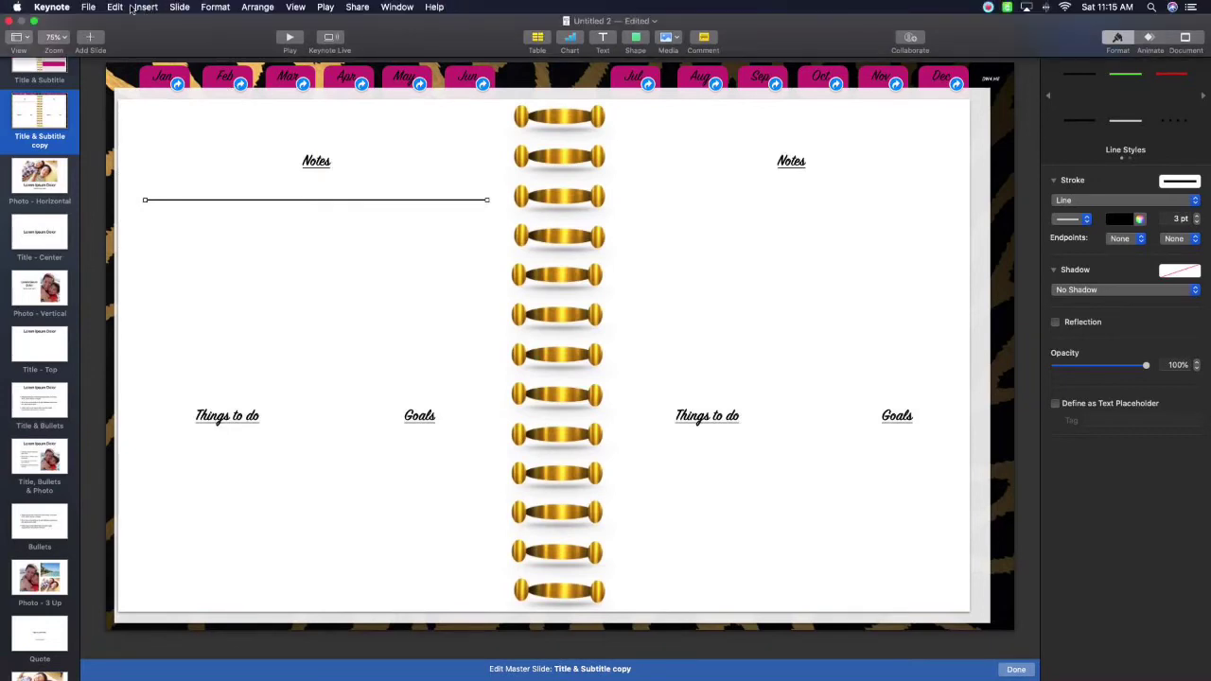
# Copy the line under the left Notes heading and paste twelve copies of it
pyautogui.click(118, 7)
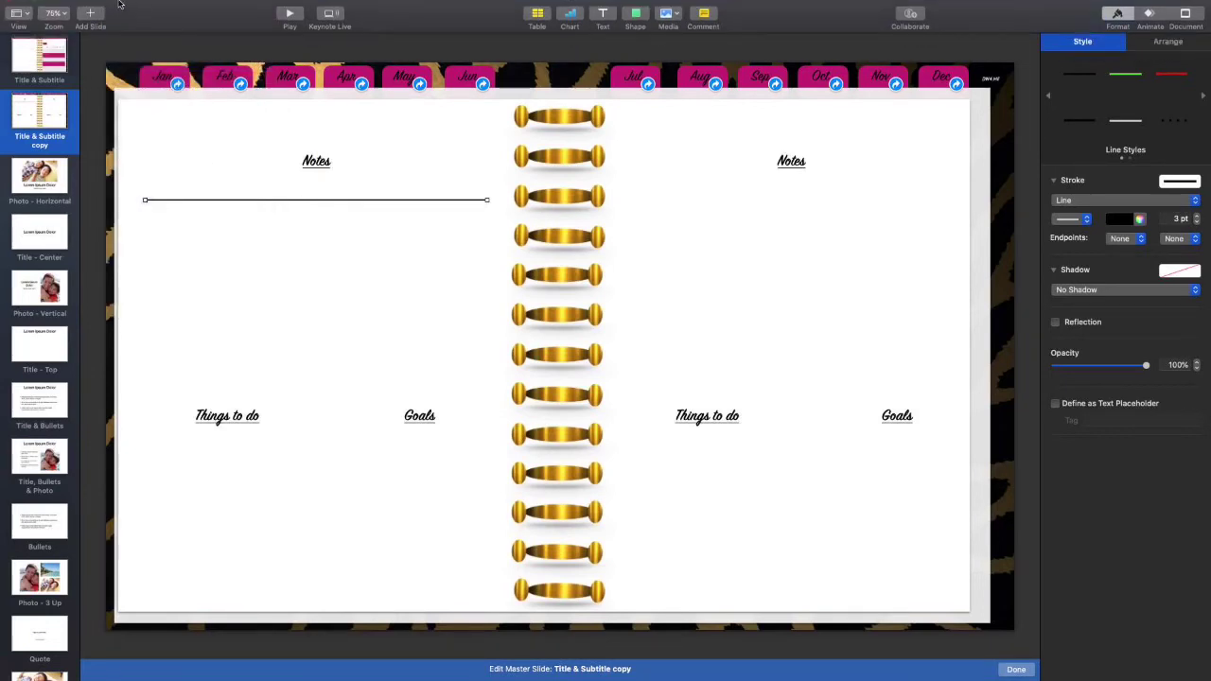
pyautogui.click(114, 8)
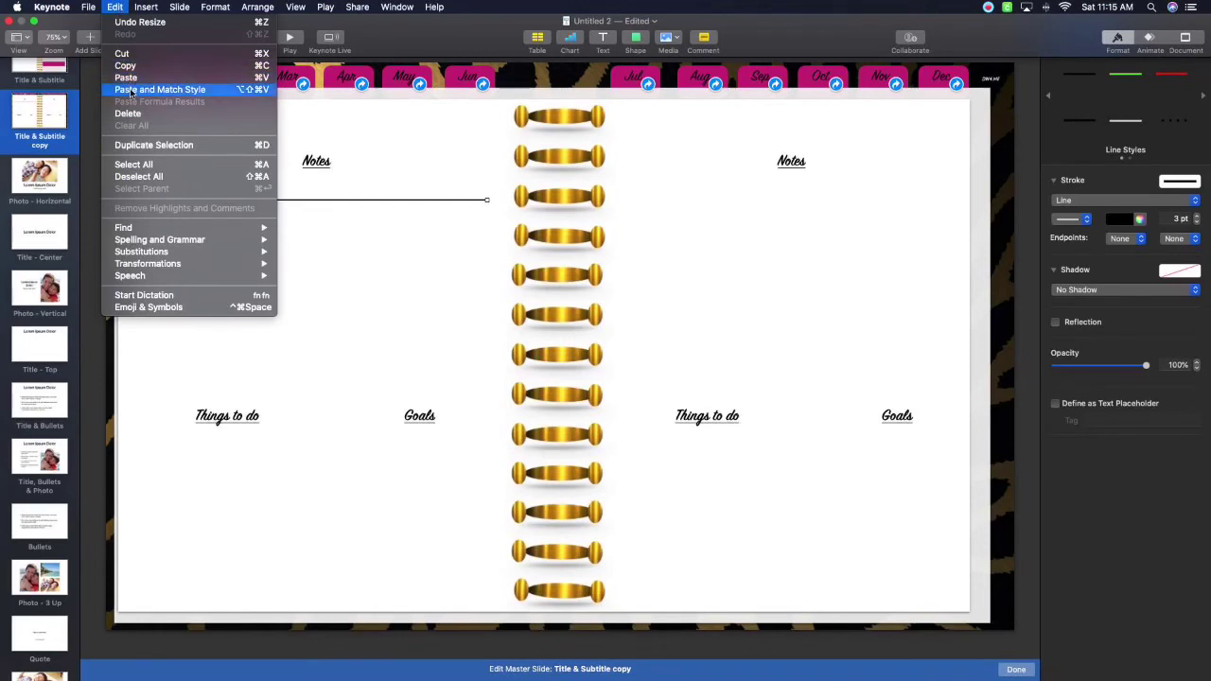
pyautogui.click(125, 78)
pyautogui.click(115, 8)
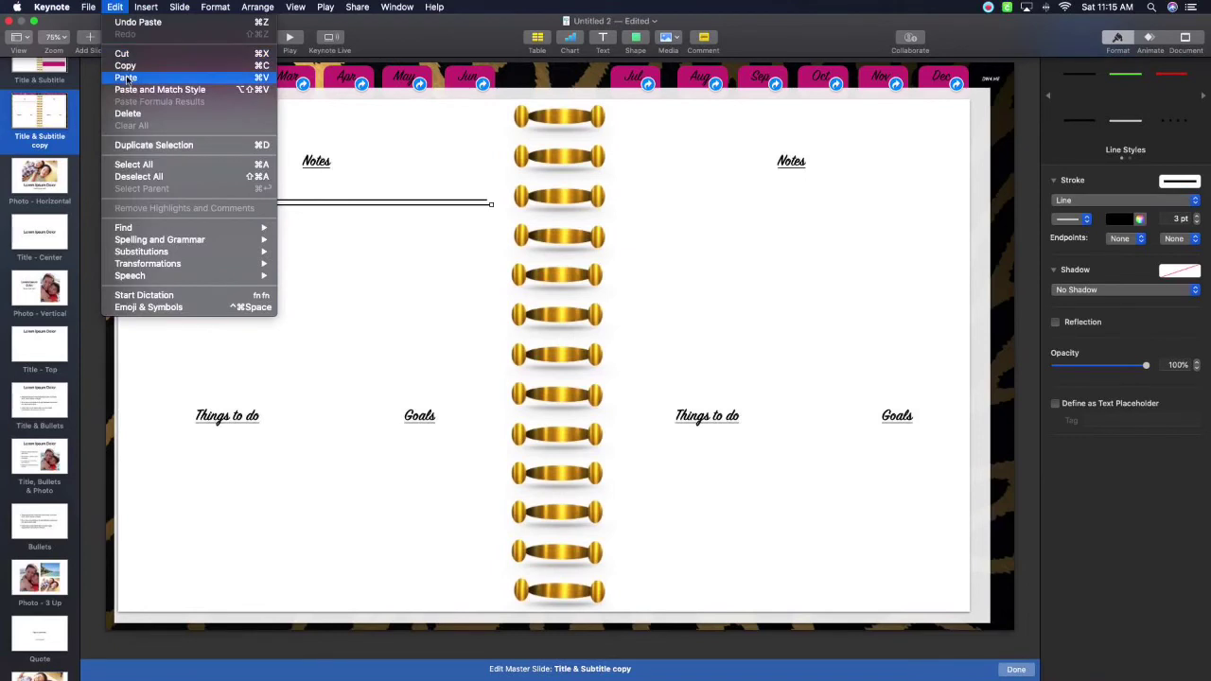
pyautogui.click(126, 77)
pyautogui.click(114, 7)
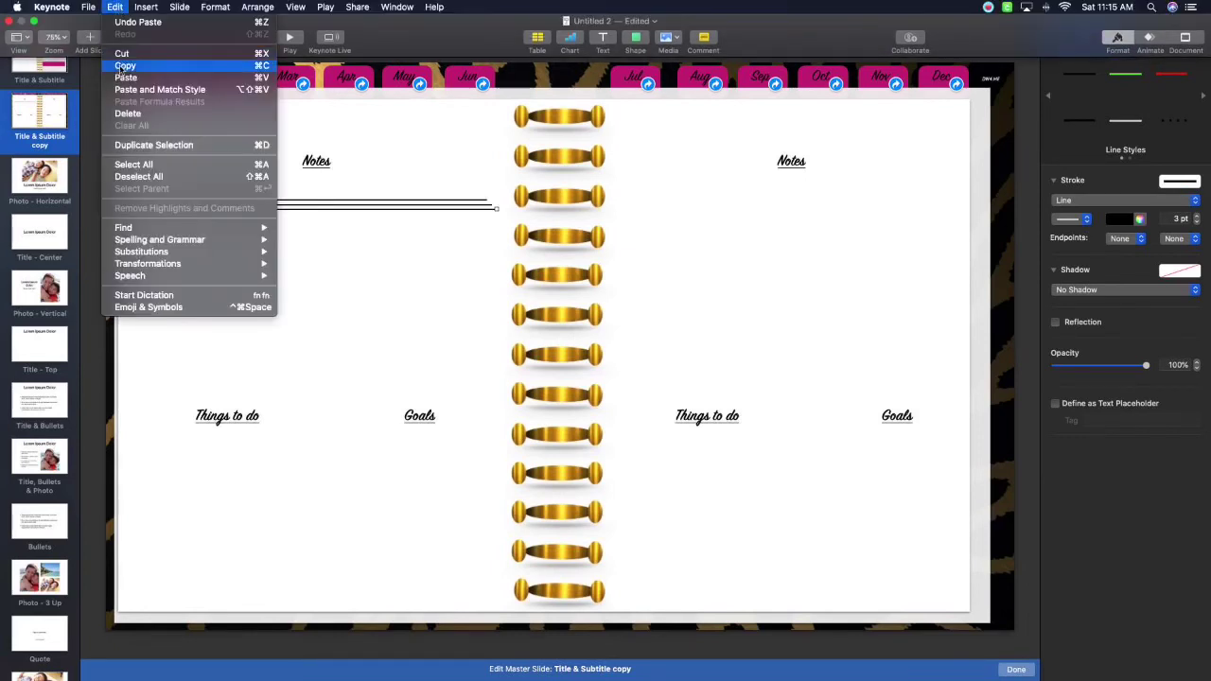
pyautogui.click(126, 78)
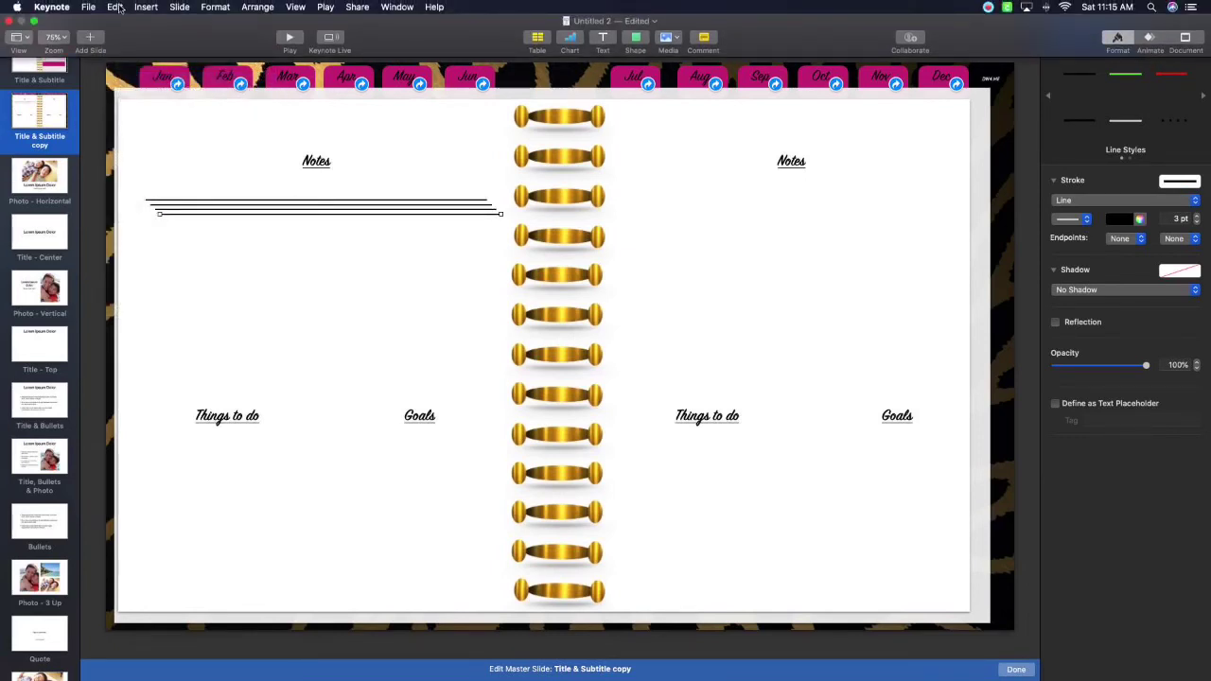
pyautogui.click(114, 8)
pyautogui.click(125, 78)
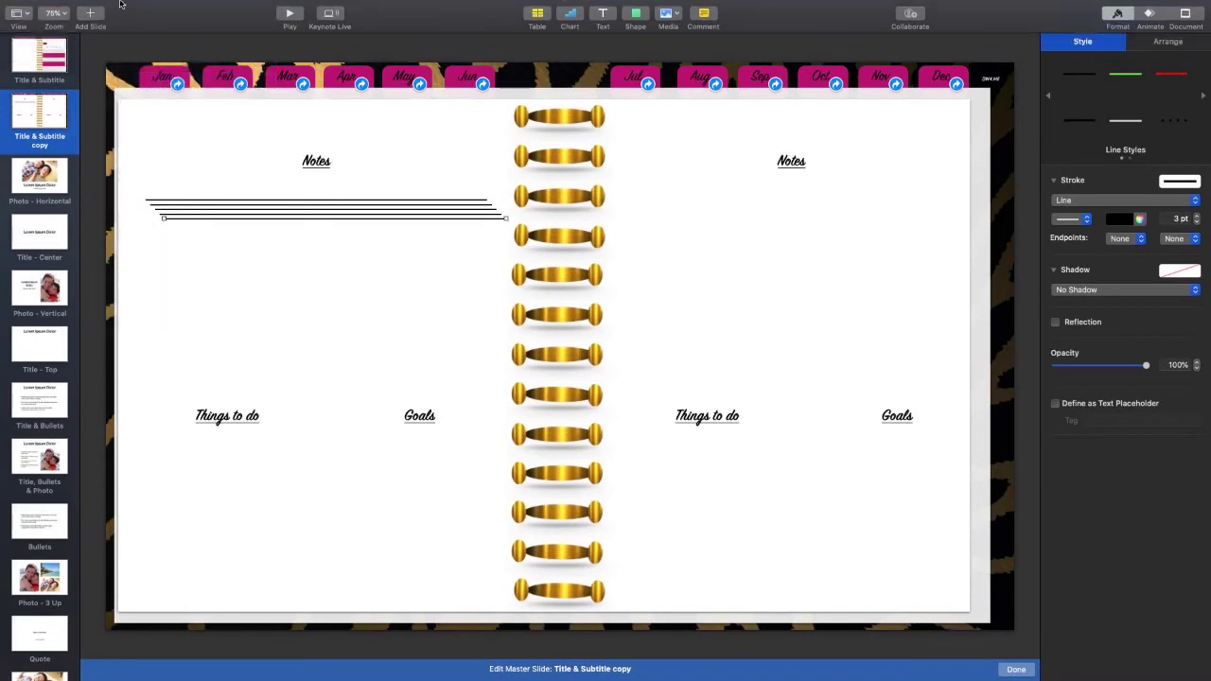
pyautogui.click(115, 8)
pyautogui.click(125, 77)
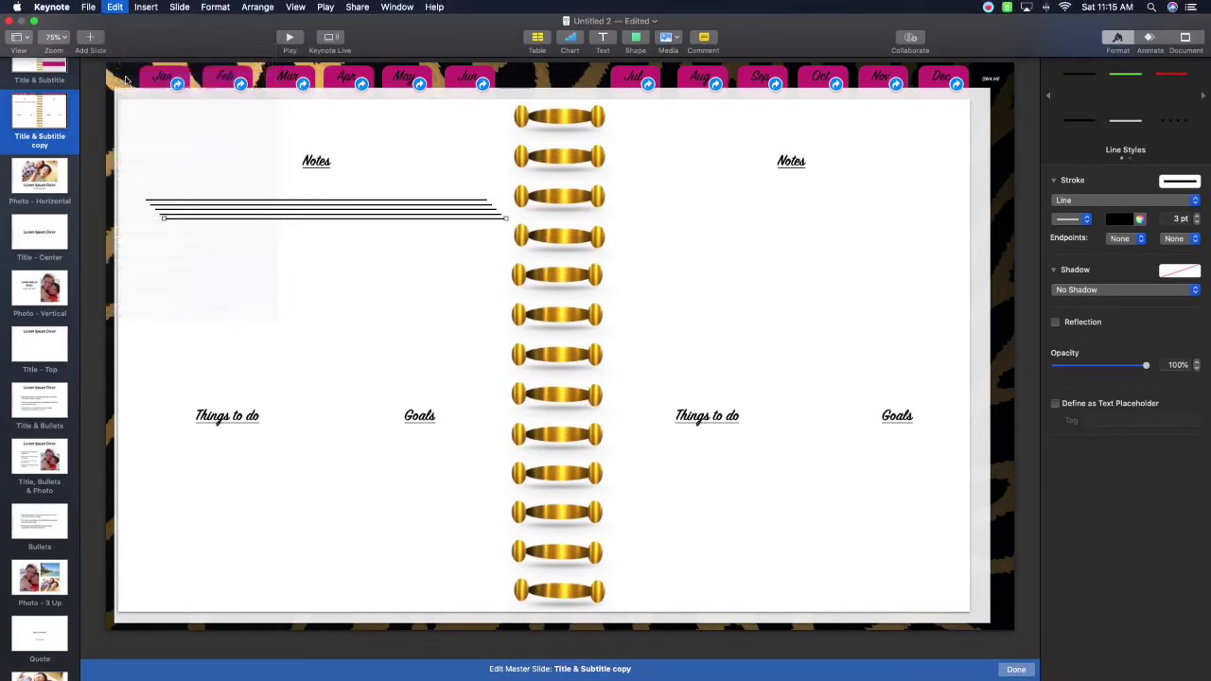
pyautogui.click(114, 8)
pyautogui.click(138, 79)
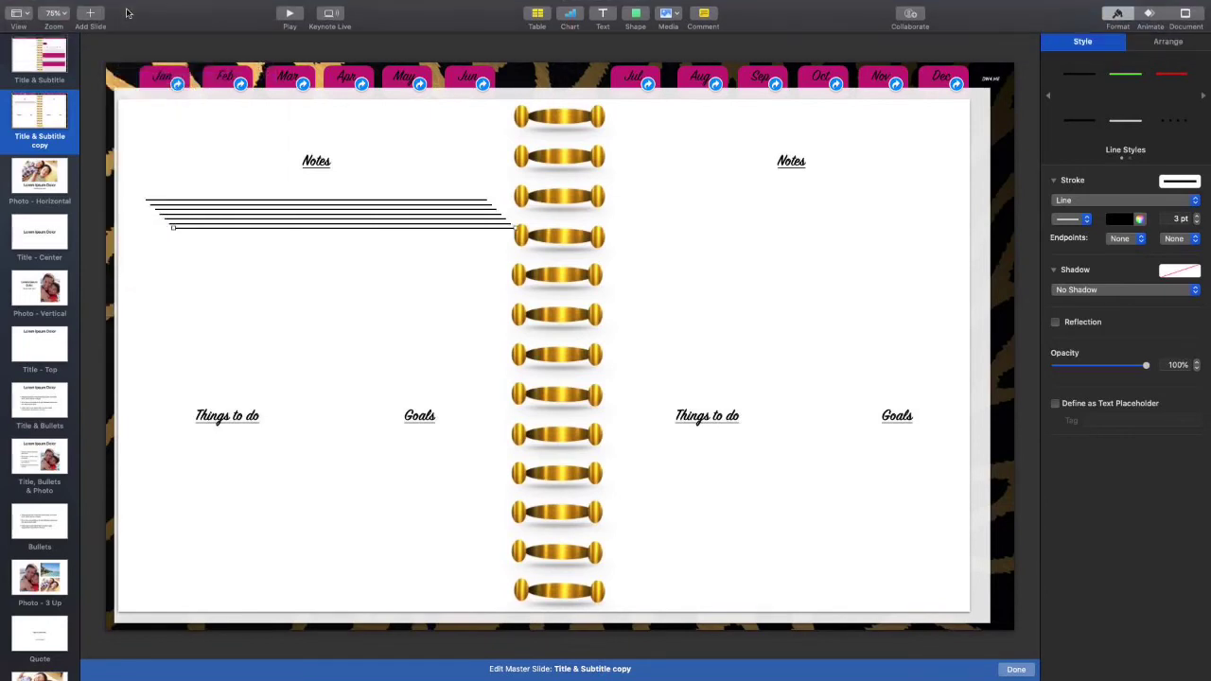
pyautogui.click(113, 8)
pyautogui.click(123, 76)
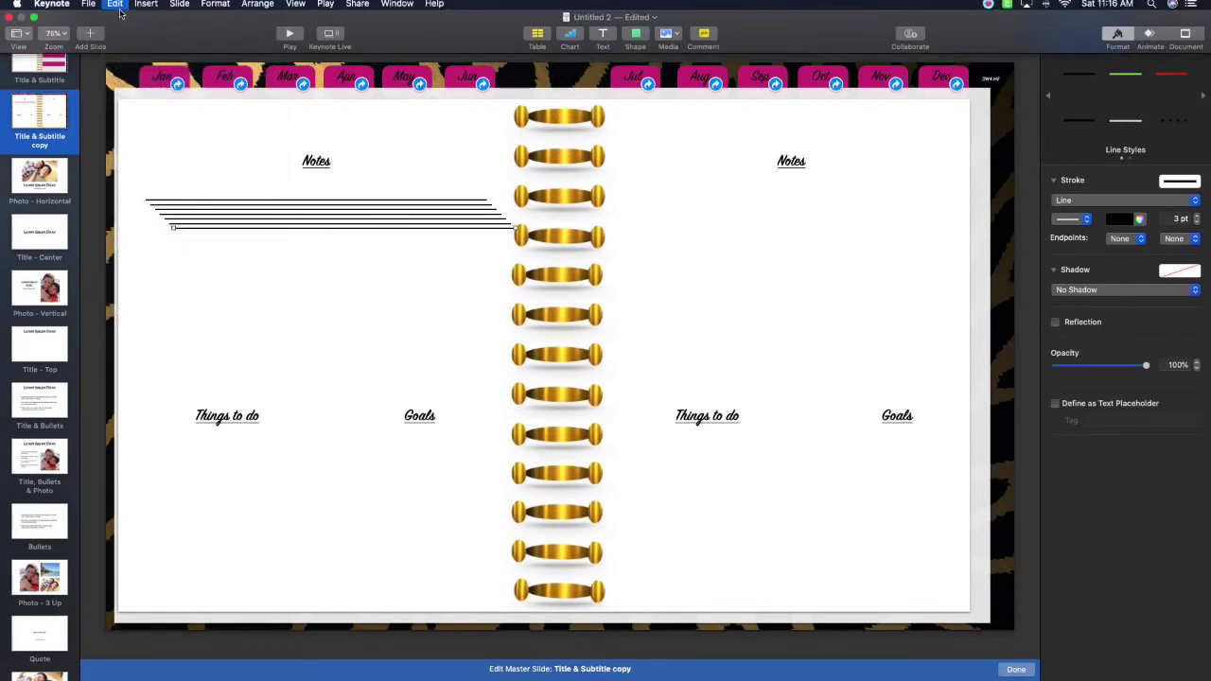
pyautogui.click(115, 8)
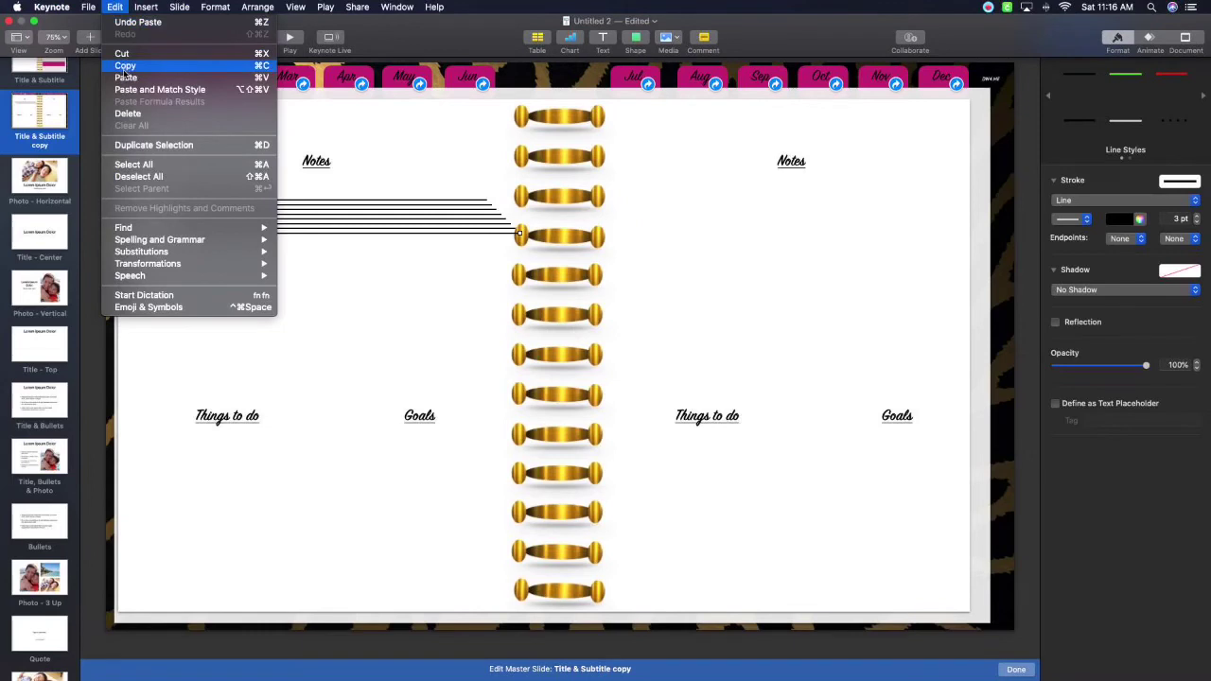
pyautogui.click(126, 76)
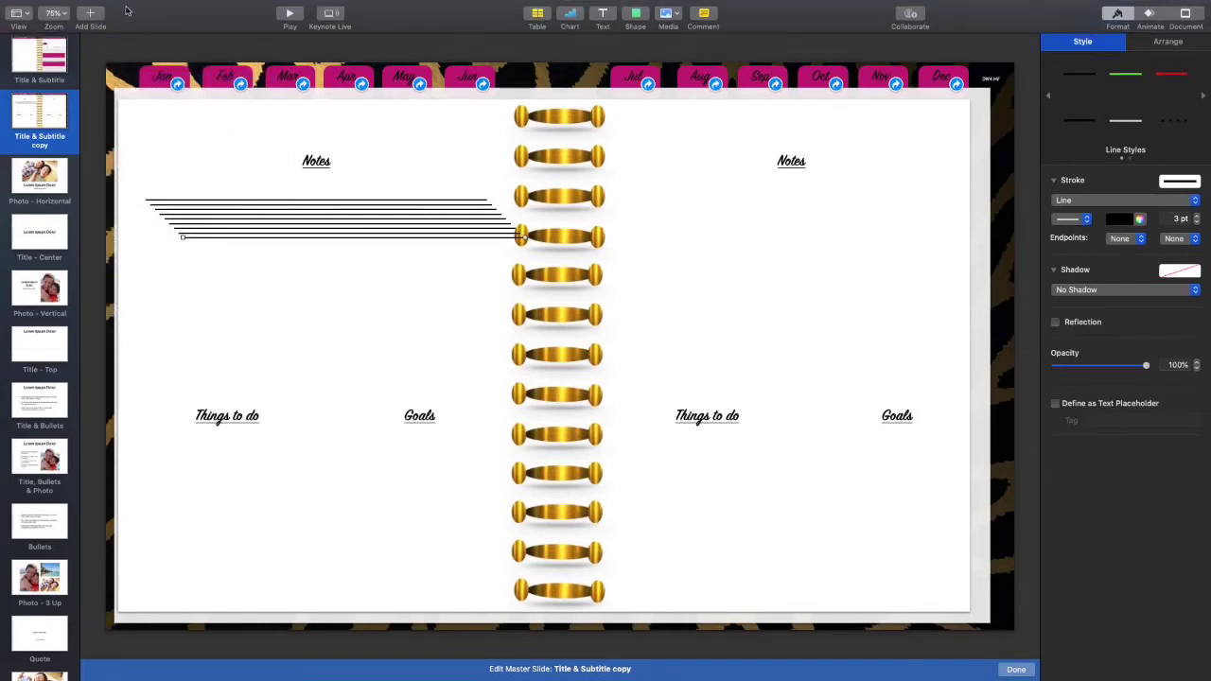
pyautogui.click(115, 7)
pyautogui.click(126, 76)
pyautogui.click(118, 6)
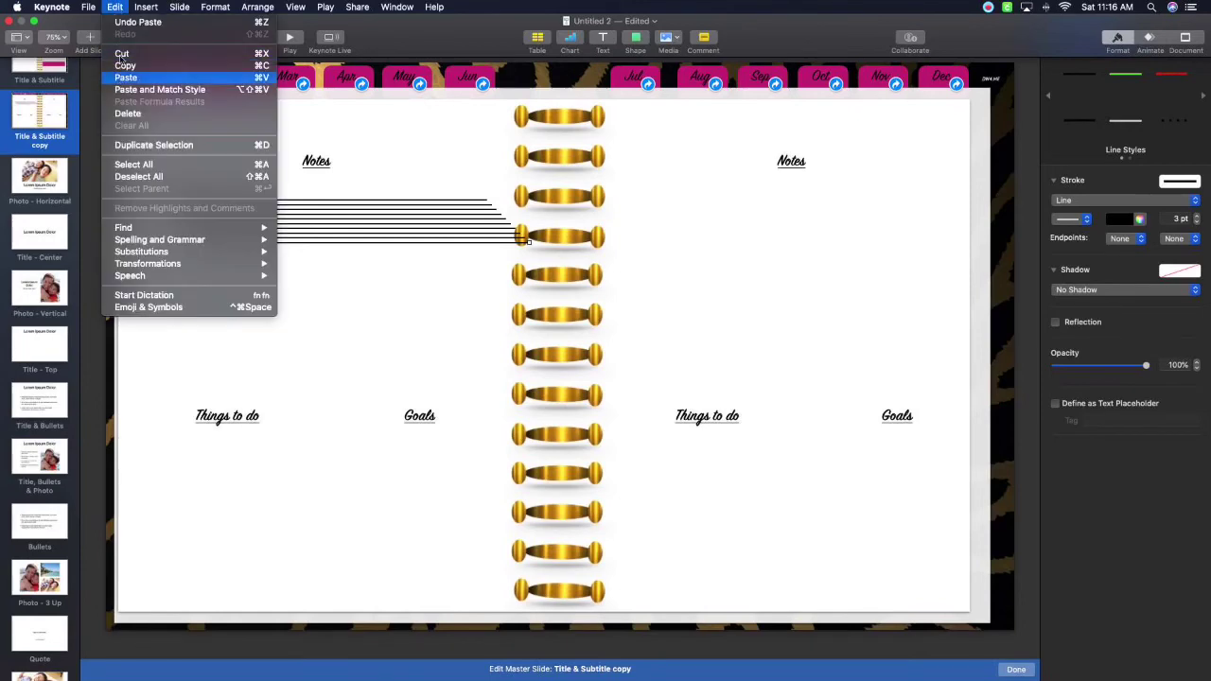
pyautogui.click(124, 77)
pyautogui.click(117, 7)
pyautogui.click(131, 78)
pyautogui.click(116, 6)
pyautogui.click(126, 78)
# Move six of the pasted lines to the right page and align them in evenly spaced rows below its Notes heading
pyautogui.moveTo(339, 261); pyautogui.dragTo(768, 201)
pyautogui.moveTo(502, 259); pyautogui.dragTo(898, 230)
pyautogui.moveTo(825, 229); pyautogui.dragTo(856, 225)
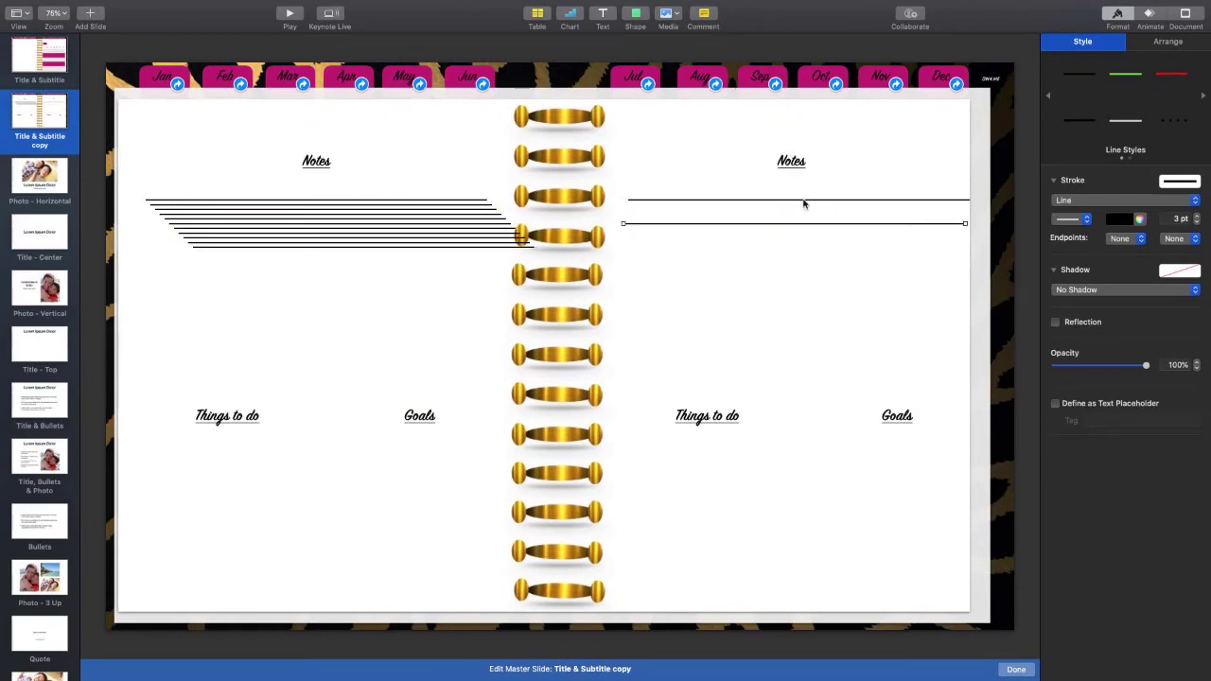
pyautogui.moveTo(789, 200); pyautogui.dragTo(758, 224)
pyautogui.moveTo(470, 252); pyautogui.dragTo(892, 254)
pyautogui.moveTo(495, 246); pyautogui.dragTo(917, 274)
pyautogui.moveTo(792, 273); pyautogui.dragTo(795, 271)
pyautogui.moveTo(421, 242); pyautogui.dragTo(855, 299)
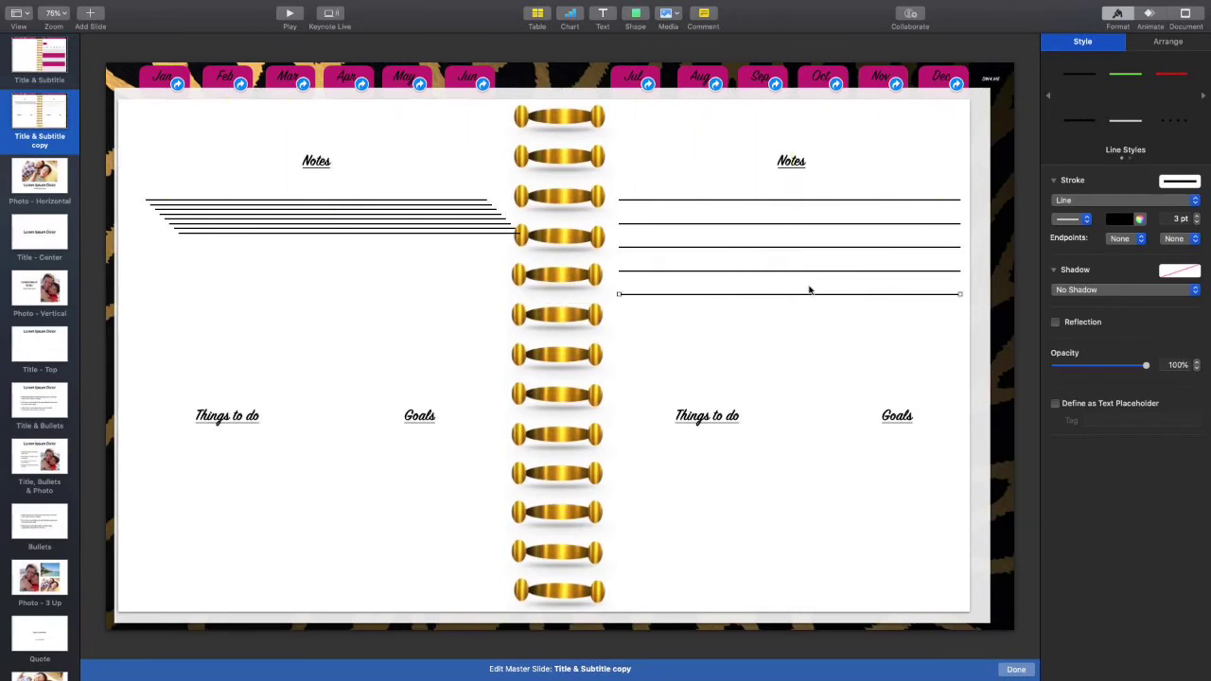
pyautogui.moveTo(481, 235); pyautogui.dragTo(906, 315)
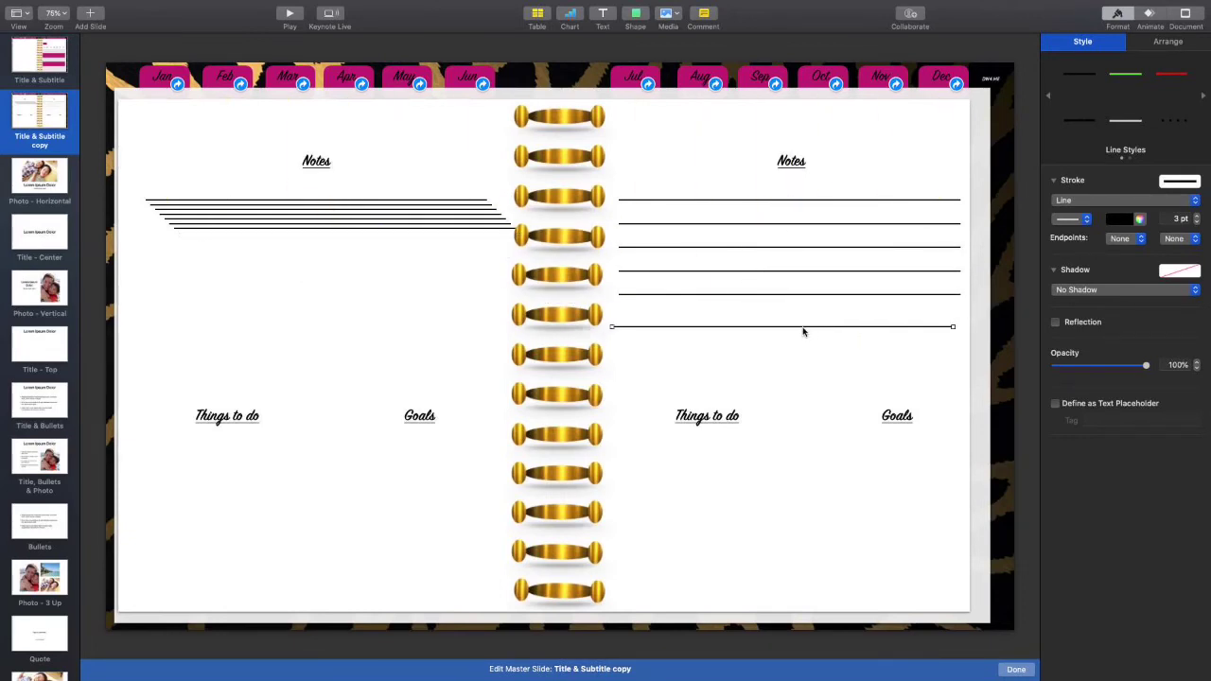
pyautogui.moveTo(775, 329); pyautogui.dragTo(783, 318)
# Move the lowest pasted line on the left page down to form the Notes section's last row, level with the right page's
pyautogui.moveTo(385, 229); pyautogui.dragTo(364, 311)
pyautogui.click(364, 313)
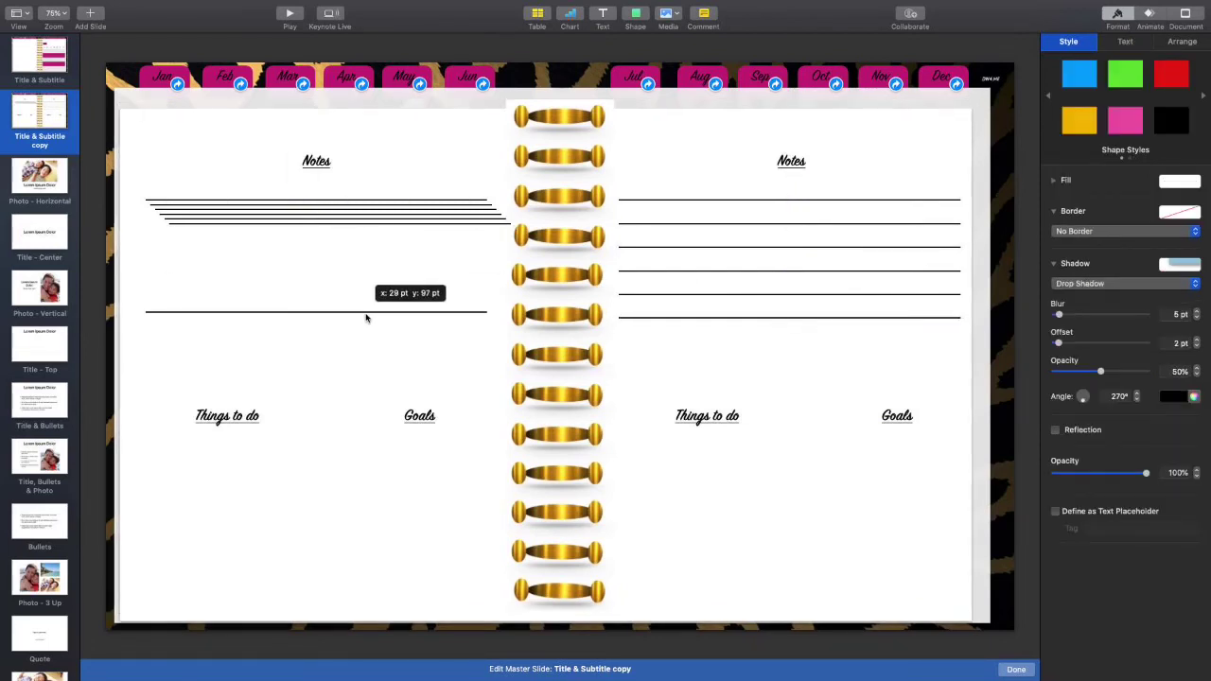
pyautogui.moveTo(419, 166); pyautogui.dragTo(417, 159)
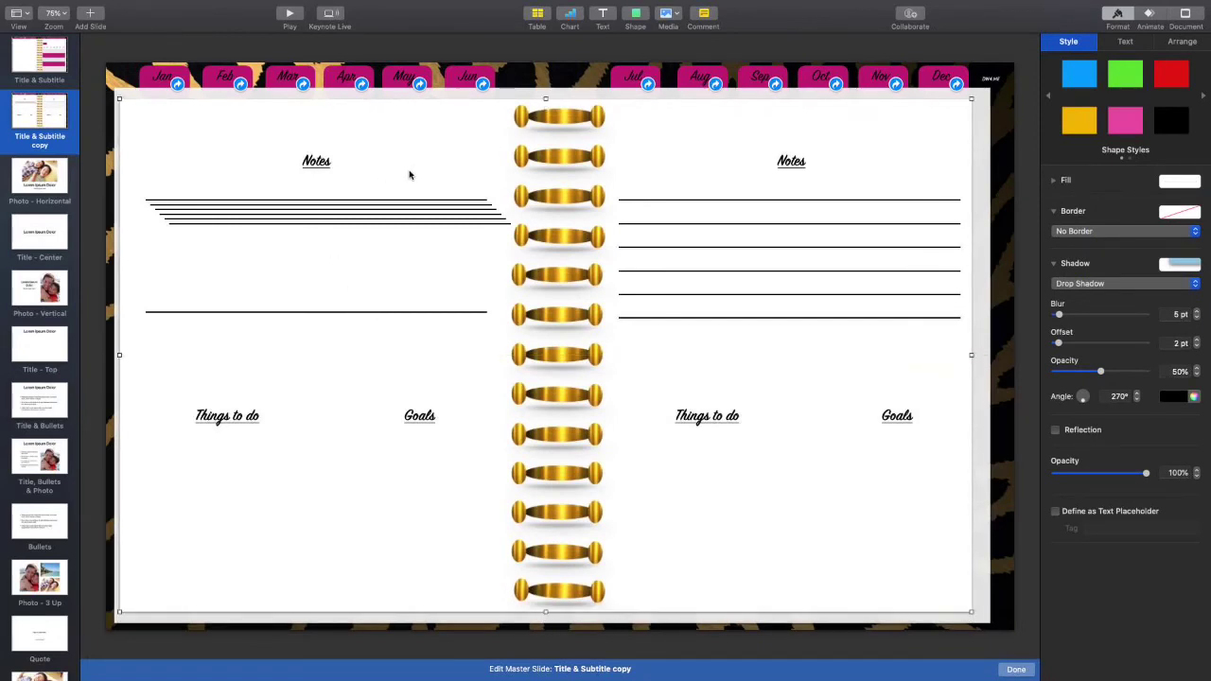
pyautogui.moveTo(331, 315); pyautogui.dragTo(331, 320)
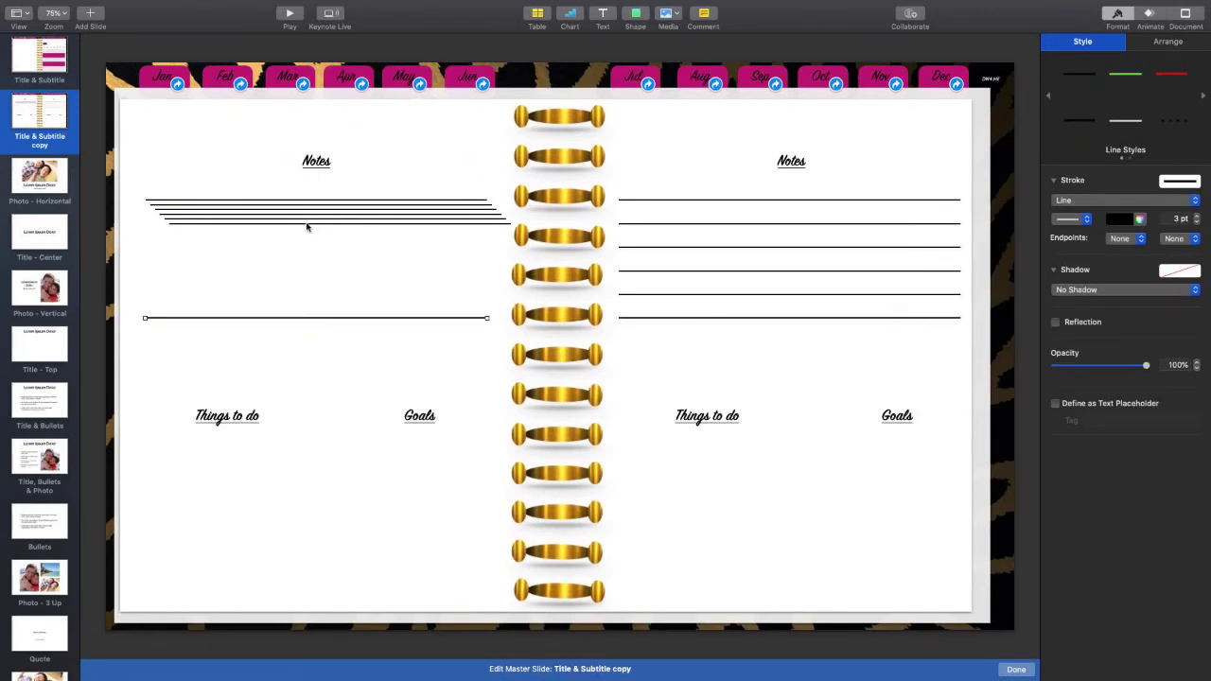
# Spread the remaining pasted lines on the left page into aligned, evenly spaced rows below its Notes heading
pyautogui.moveTo(305, 227); pyautogui.dragTo(279, 298)
pyautogui.moveTo(257, 224); pyautogui.dragTo(240, 277)
pyautogui.moveTo(253, 219); pyautogui.dragTo(241, 256)
pyautogui.moveTo(253, 214)
pyautogui.mouseDown()
pyautogui.moveTo(238, 230)
pyautogui.moveTo(241, 208)
pyautogui.moveTo(240, 222)
pyautogui.mouseUp()
pyautogui.click(240, 218)
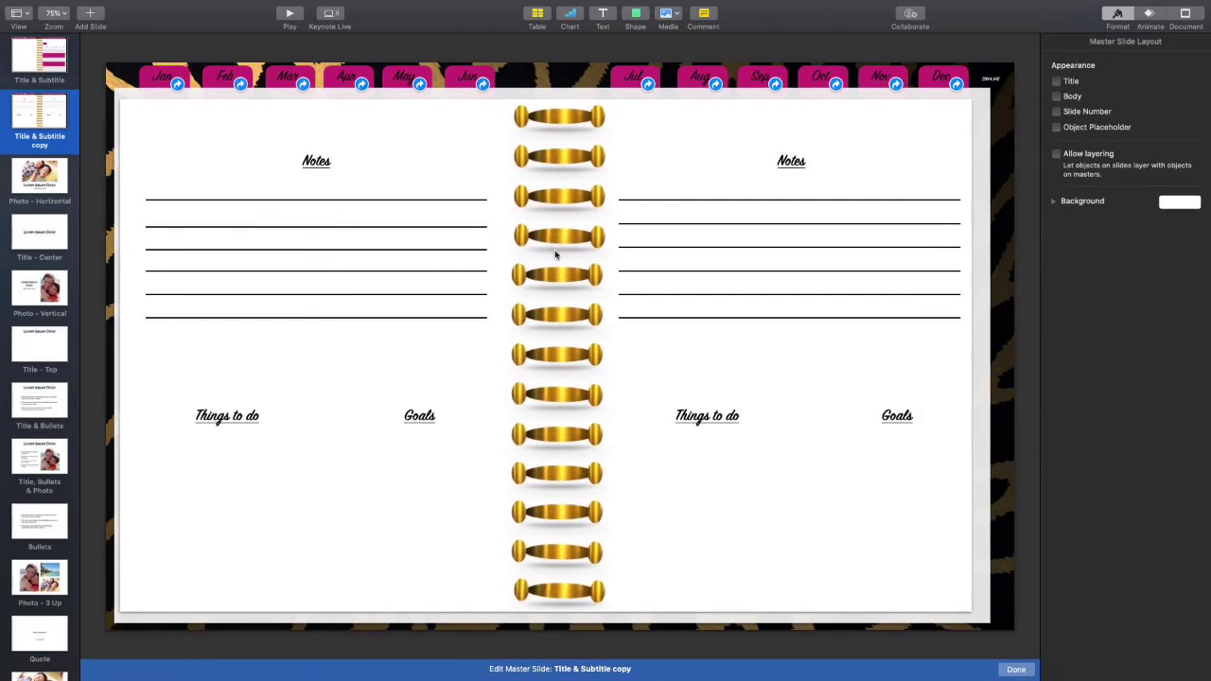
pyautogui.click(300, 231)
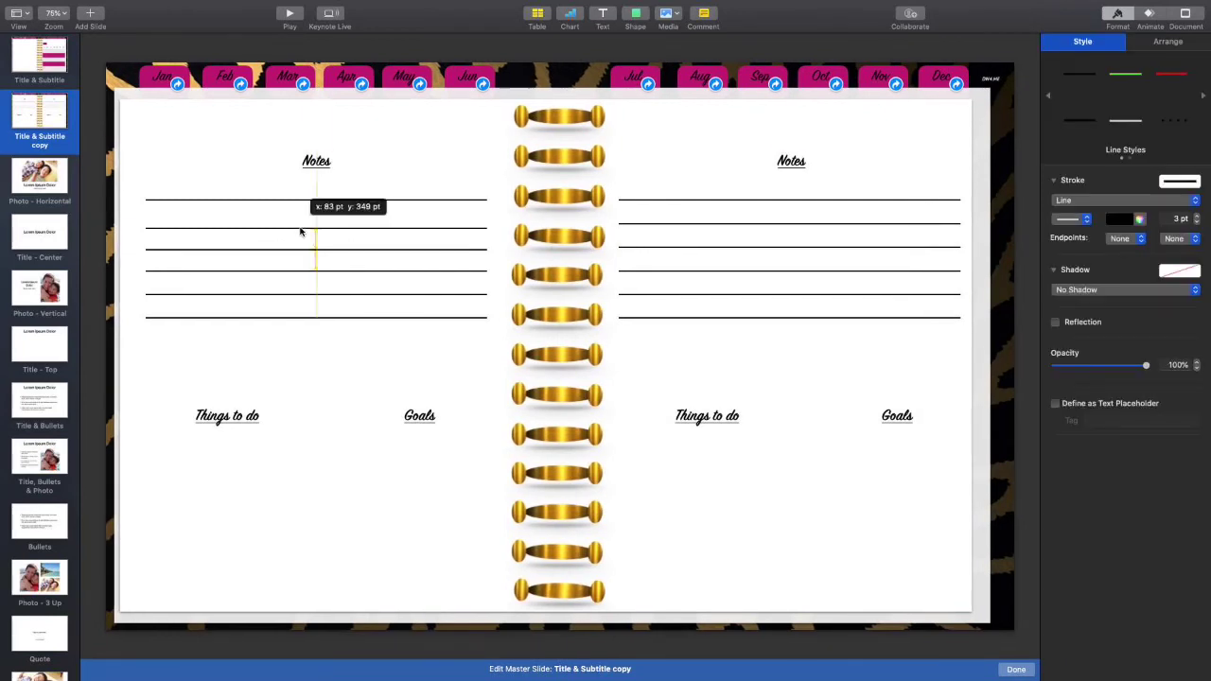
pyautogui.click(332, 378)
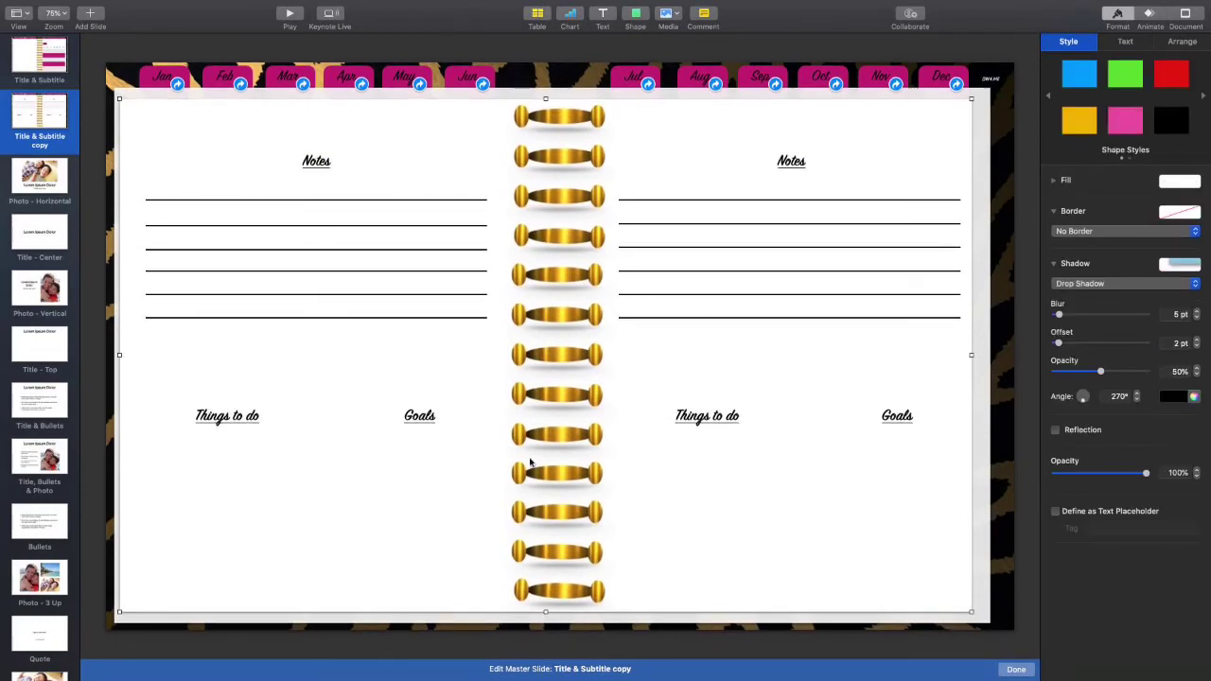
# Insert a short horizontal line below the left page's Things to do heading, spanning that section's width
pyautogui.click(635, 16)
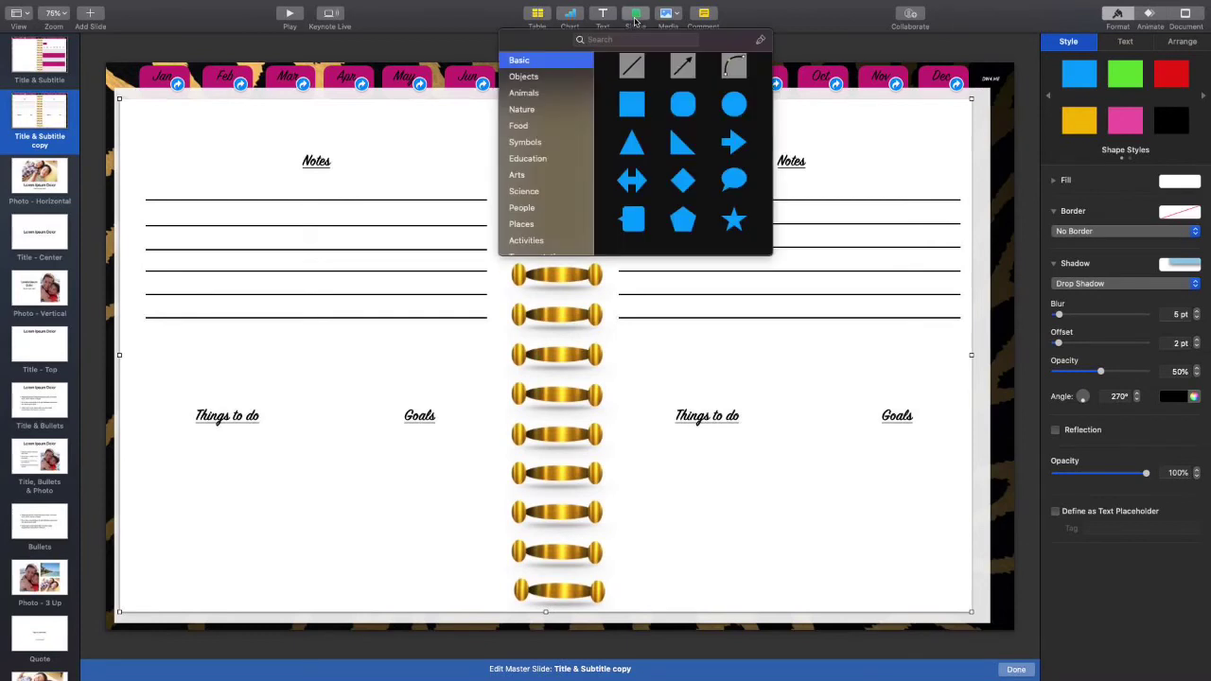
pyautogui.click(633, 68)
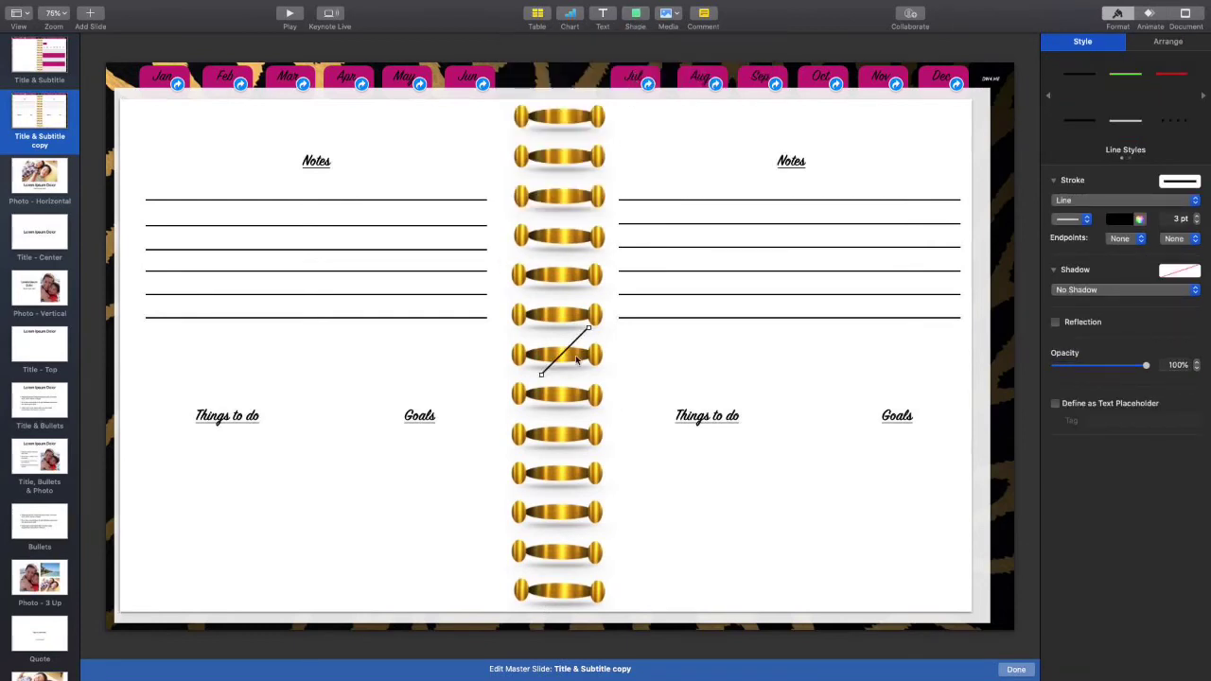
pyautogui.moveTo(573, 347); pyautogui.dragTo(240, 444)
pyautogui.moveTo(238, 445); pyautogui.dragTo(312, 458)
# Copy the line under the left Things to do heading and paste seven copies of it
pyautogui.click(115, 8)
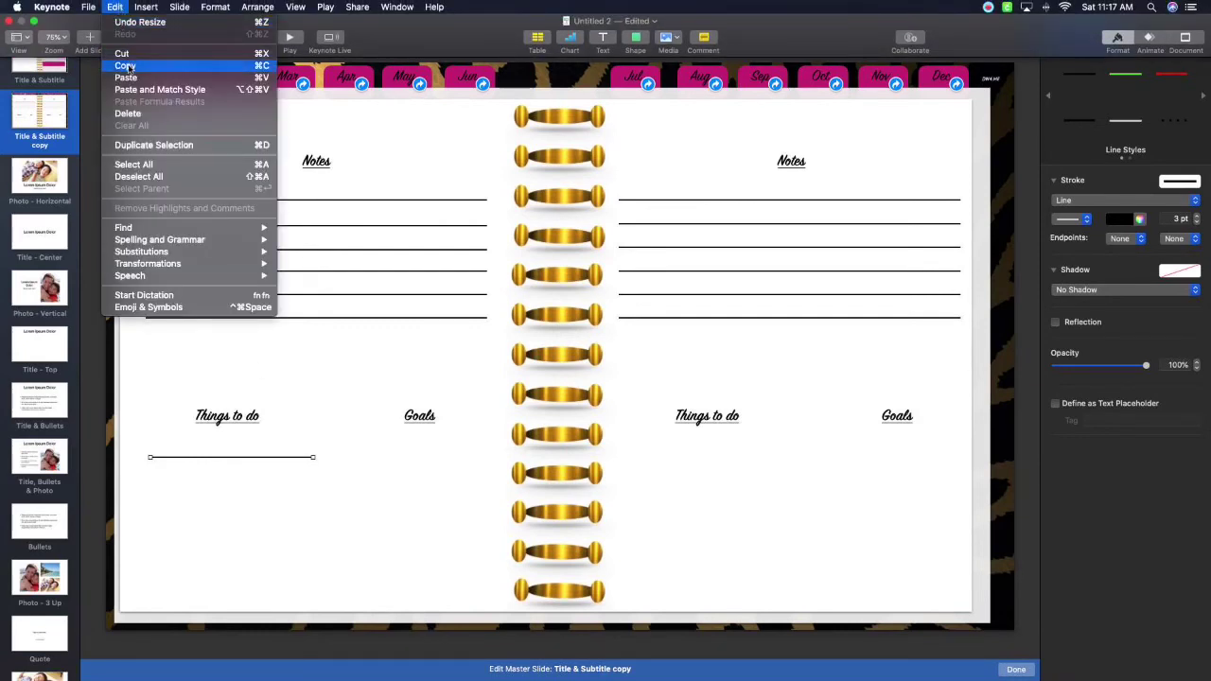
pyautogui.click(125, 63)
pyautogui.click(115, 7)
pyautogui.click(126, 76)
pyautogui.click(117, 7)
pyautogui.click(126, 76)
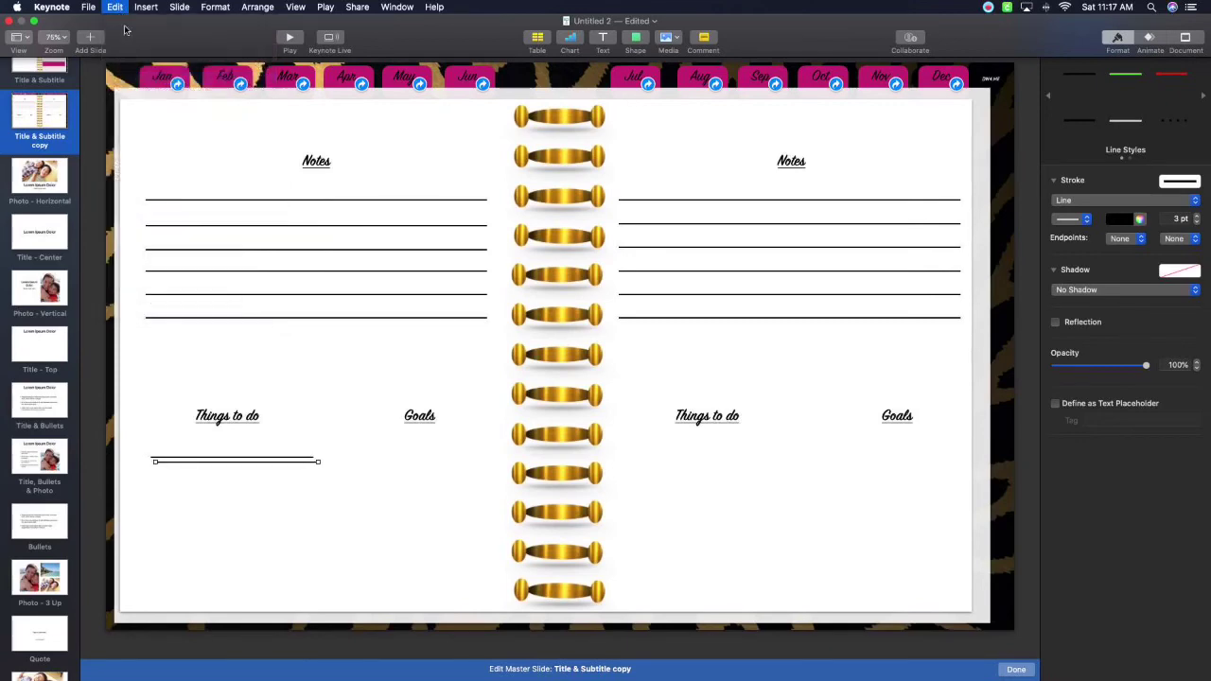
pyautogui.click(115, 7)
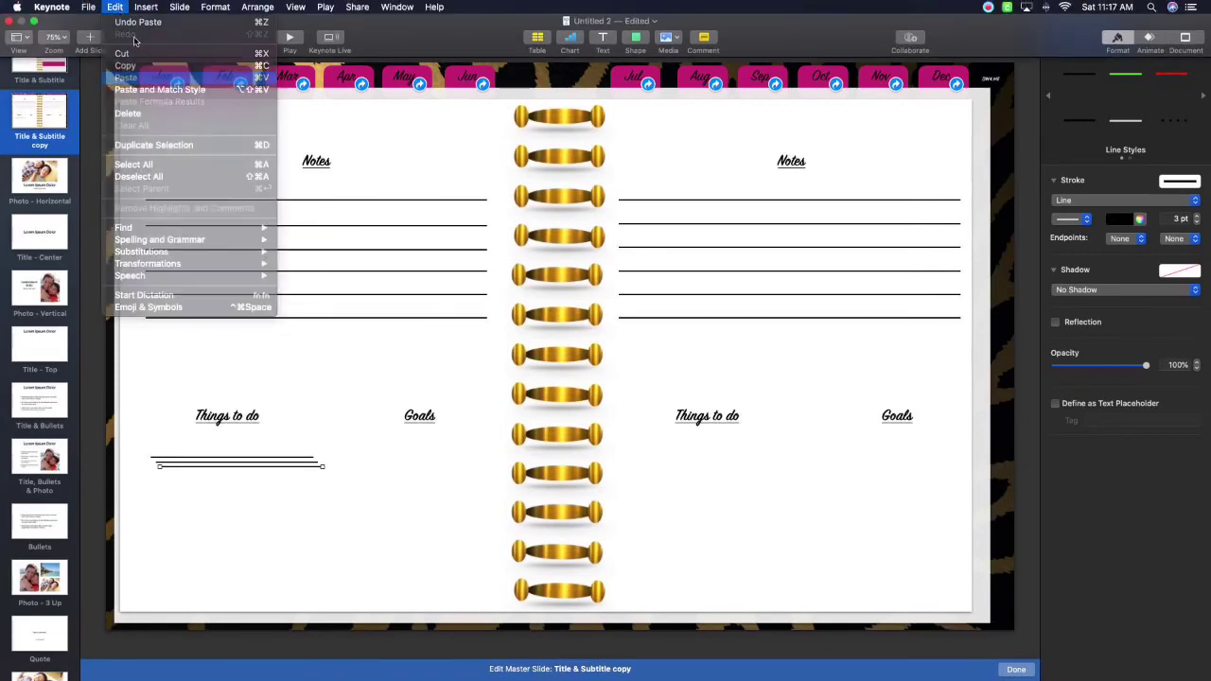
pyautogui.click(126, 76)
pyautogui.click(115, 6)
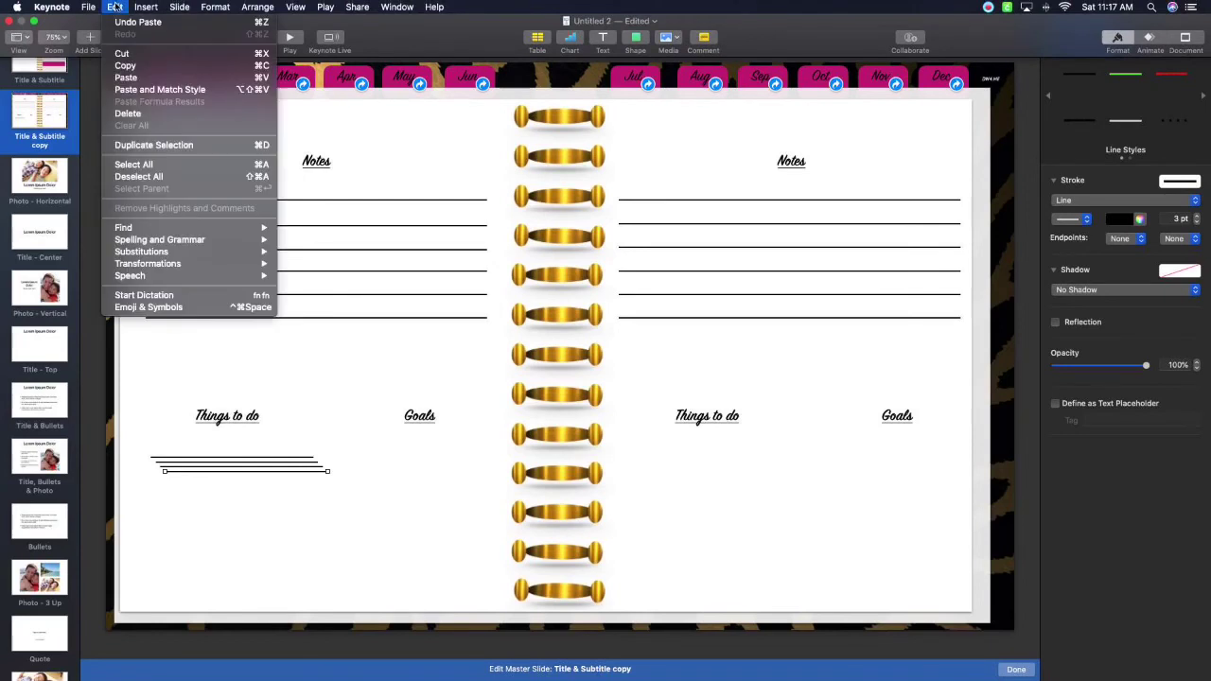
pyautogui.click(137, 78)
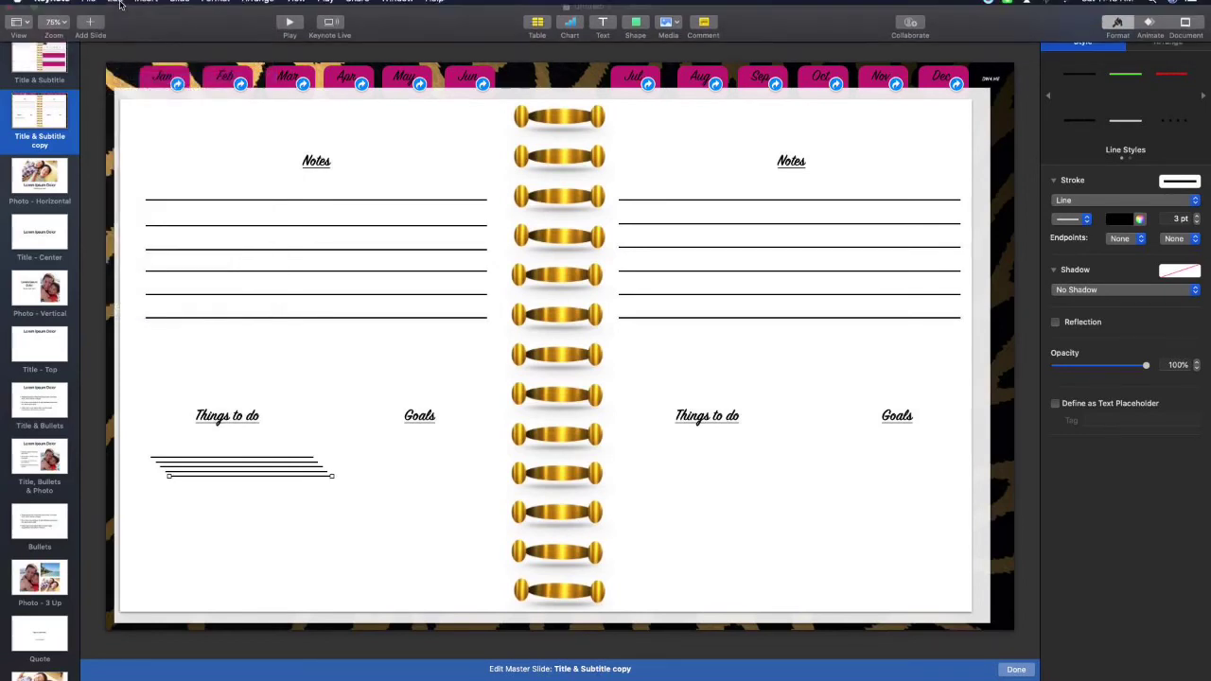
pyautogui.click(115, 7)
pyautogui.click(126, 77)
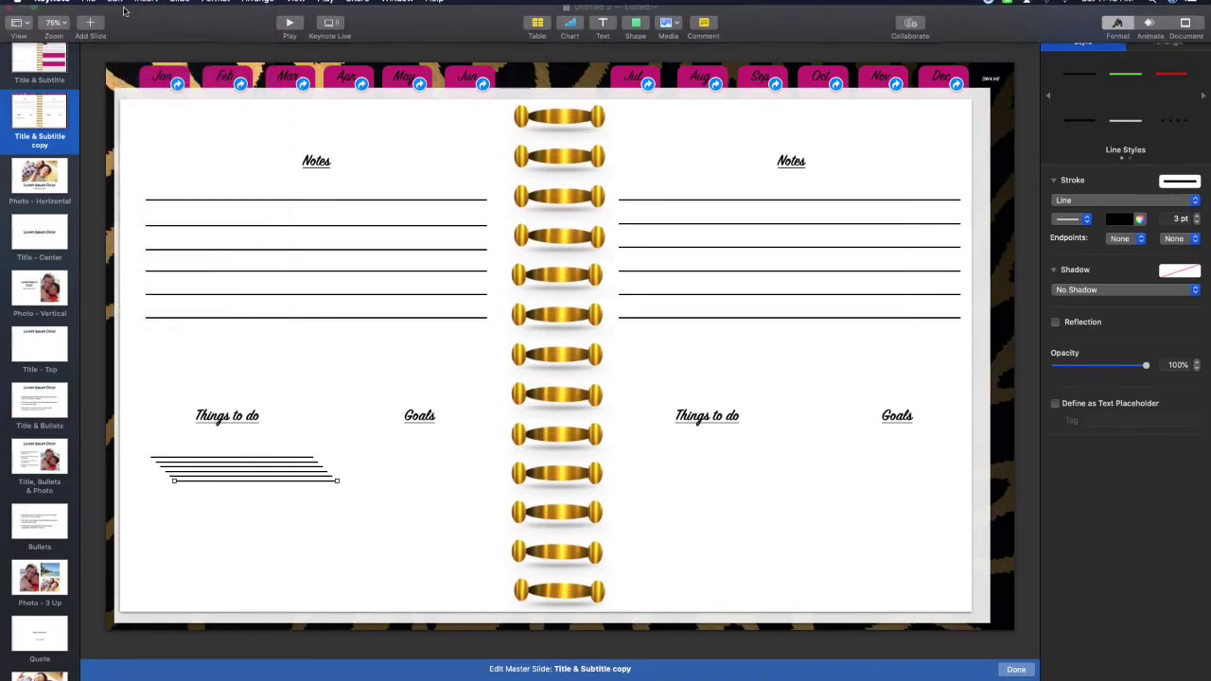
pyautogui.click(118, 6)
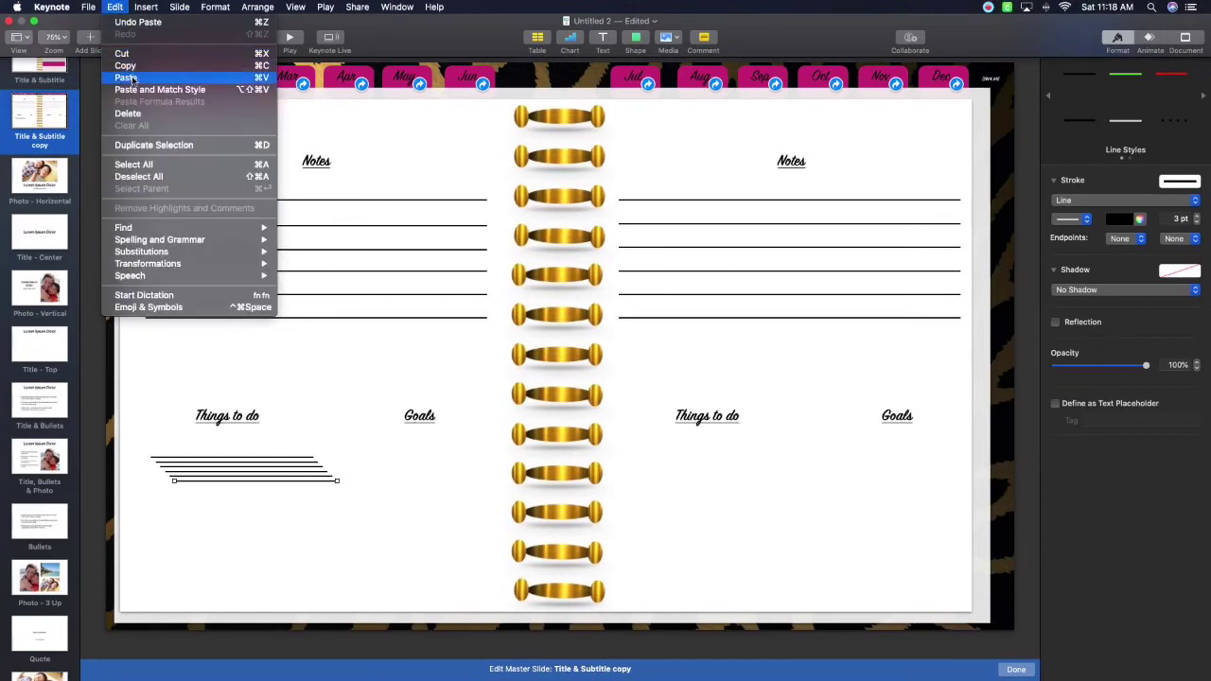
pyautogui.click(126, 76)
pyautogui.click(117, 7)
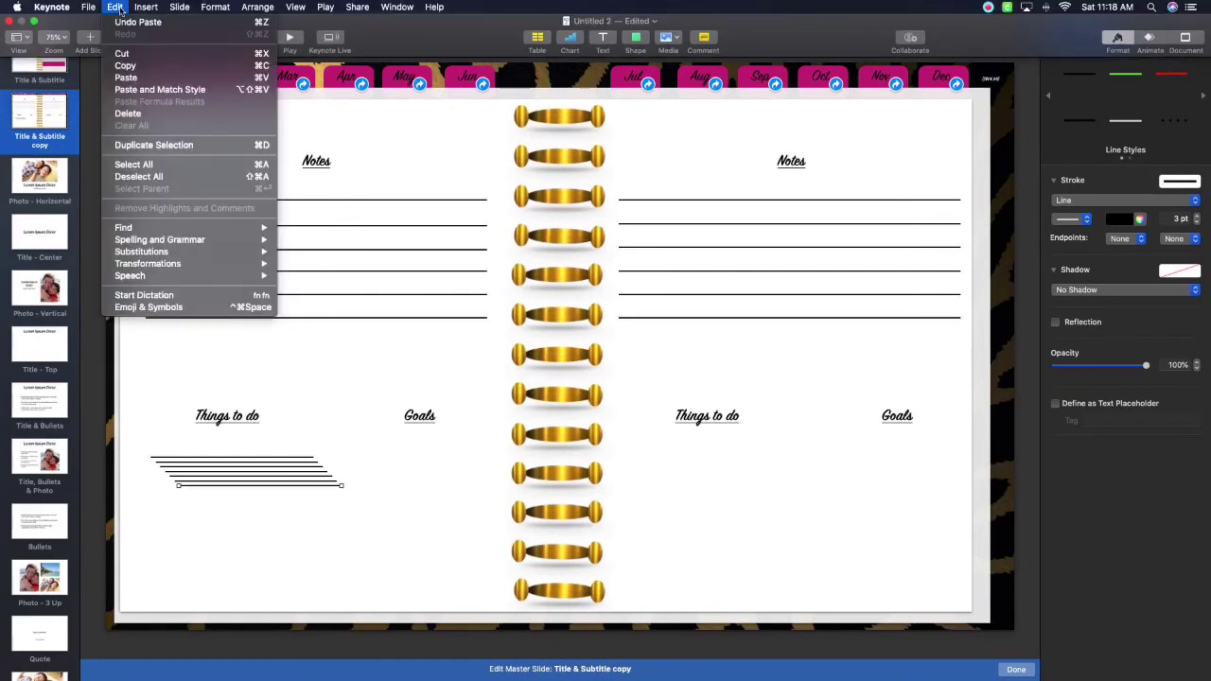
pyautogui.click(126, 76)
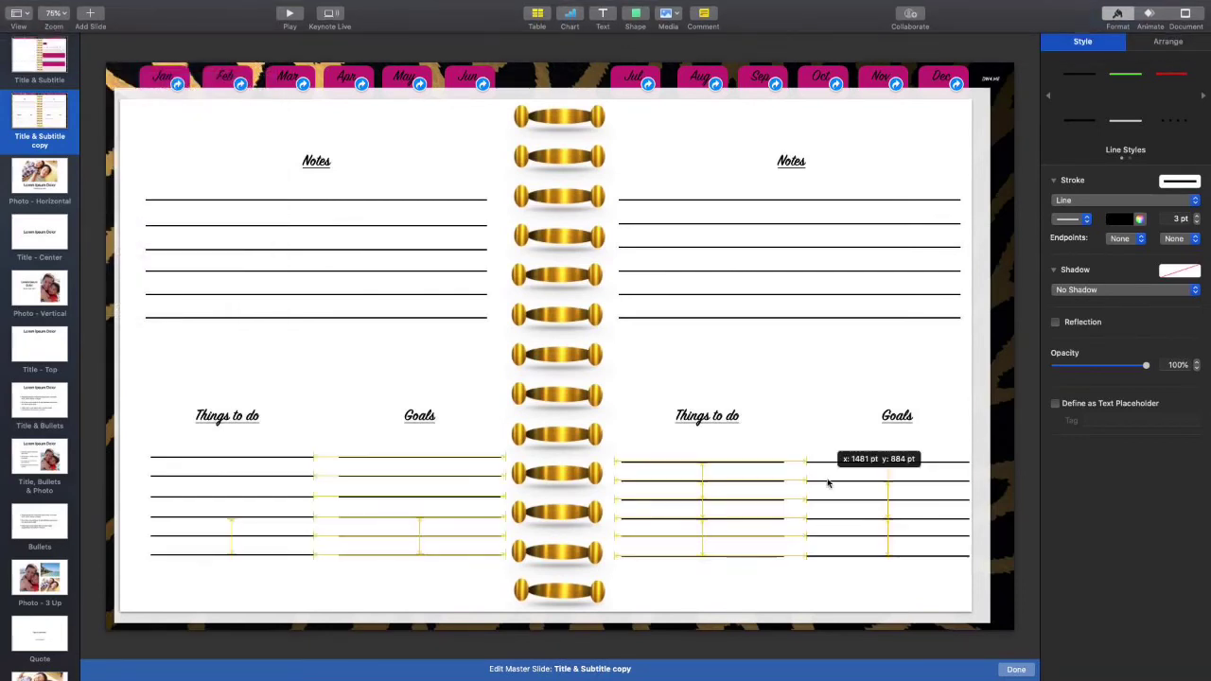
# Align the second line under the right Goals heading with its row, and leave master editing for the December slide
pyautogui.moveTo(822, 481); pyautogui.dragTo(828, 482)
pyautogui.click(820, 404)
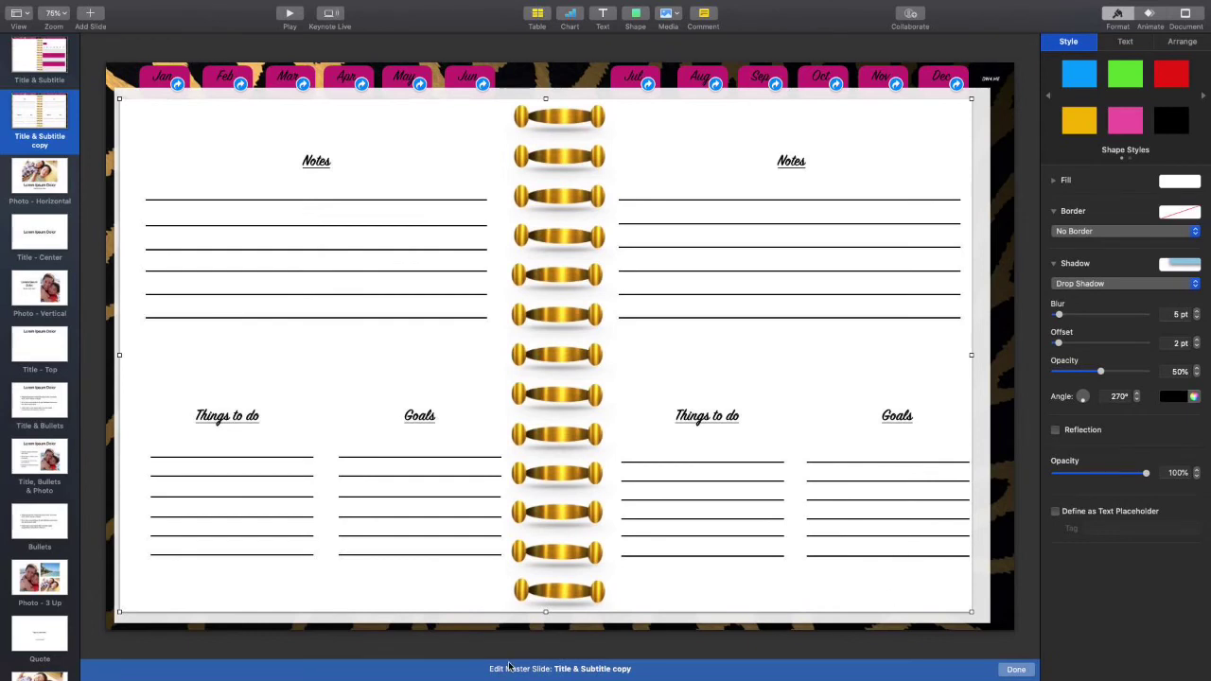
pyautogui.click(1021, 672)
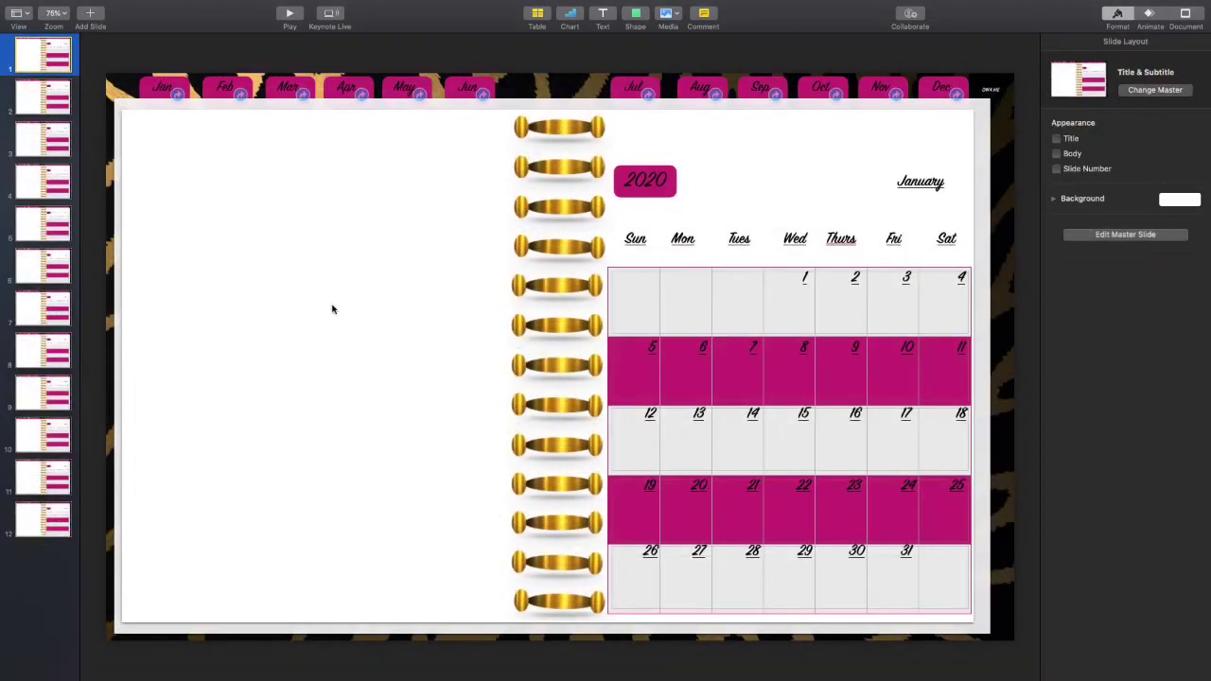
pyautogui.click(52, 512)
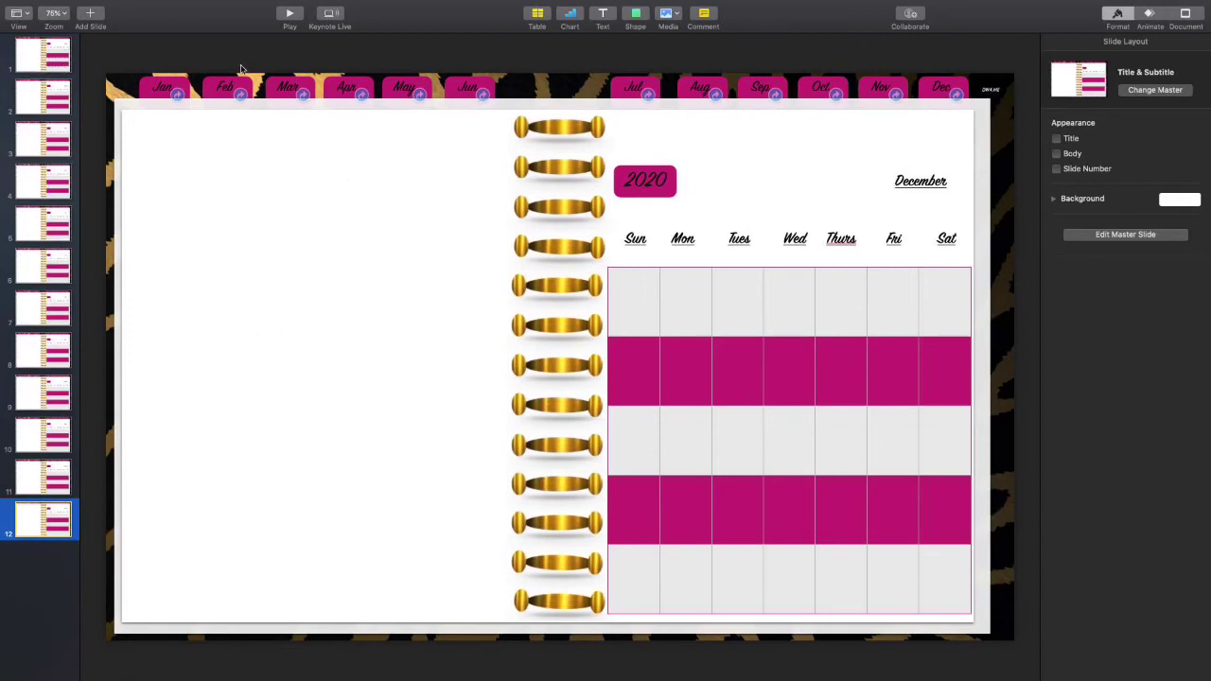
pyautogui.click(89, 15)
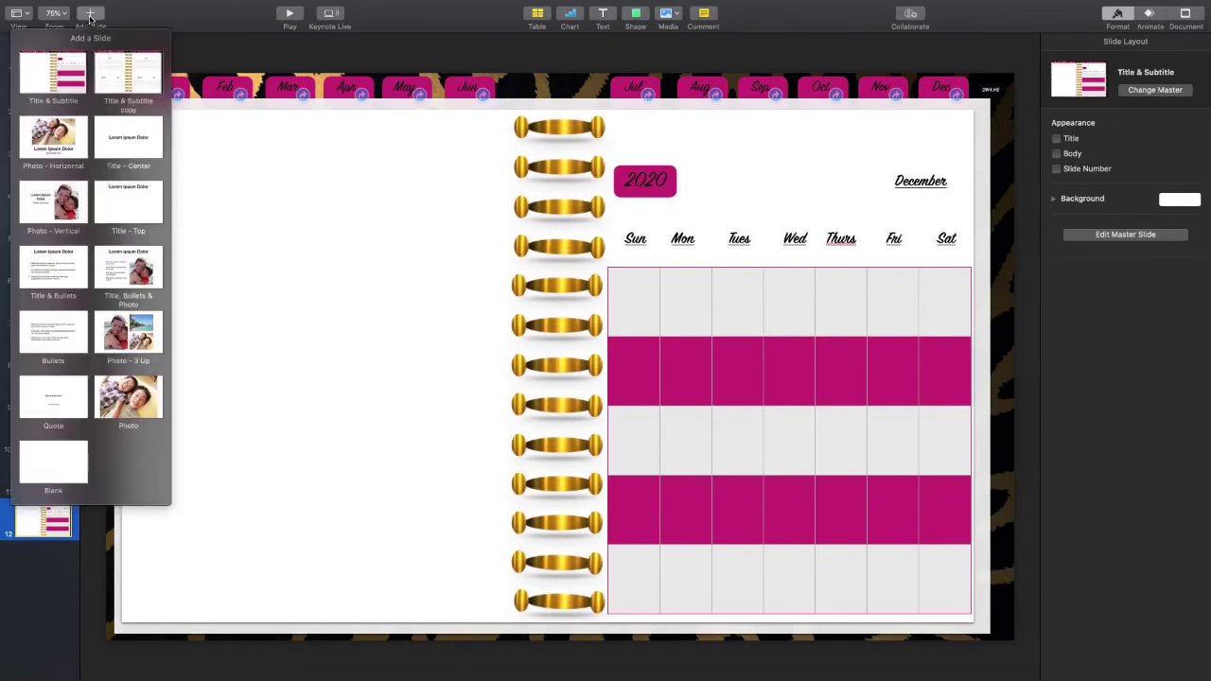
pyautogui.click(129, 67)
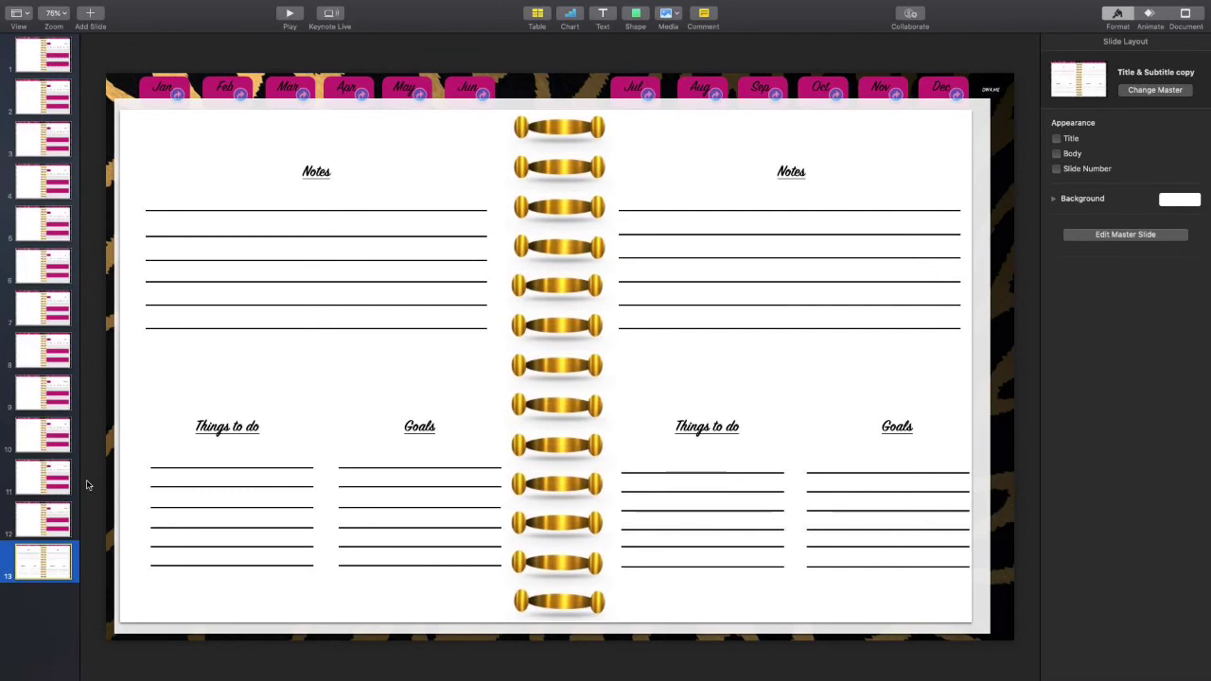
pyautogui.press('Delete')
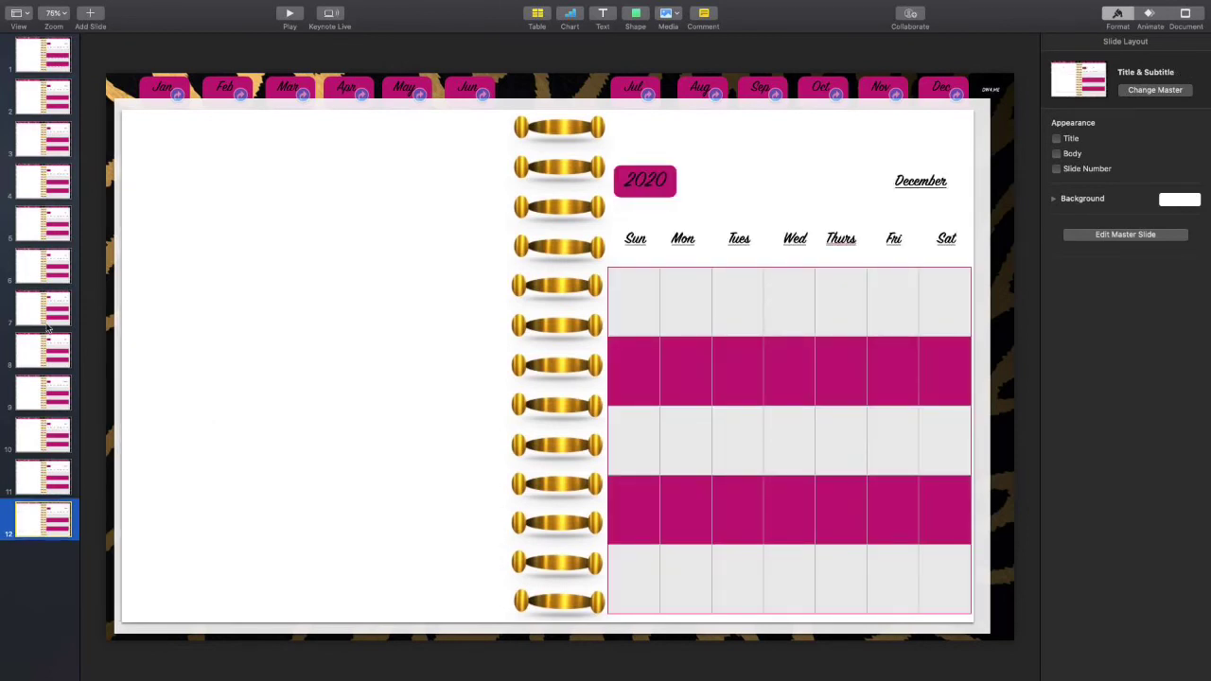
# Add five slides after December using the Title & Subtitle copy master
pyautogui.click(92, 17)
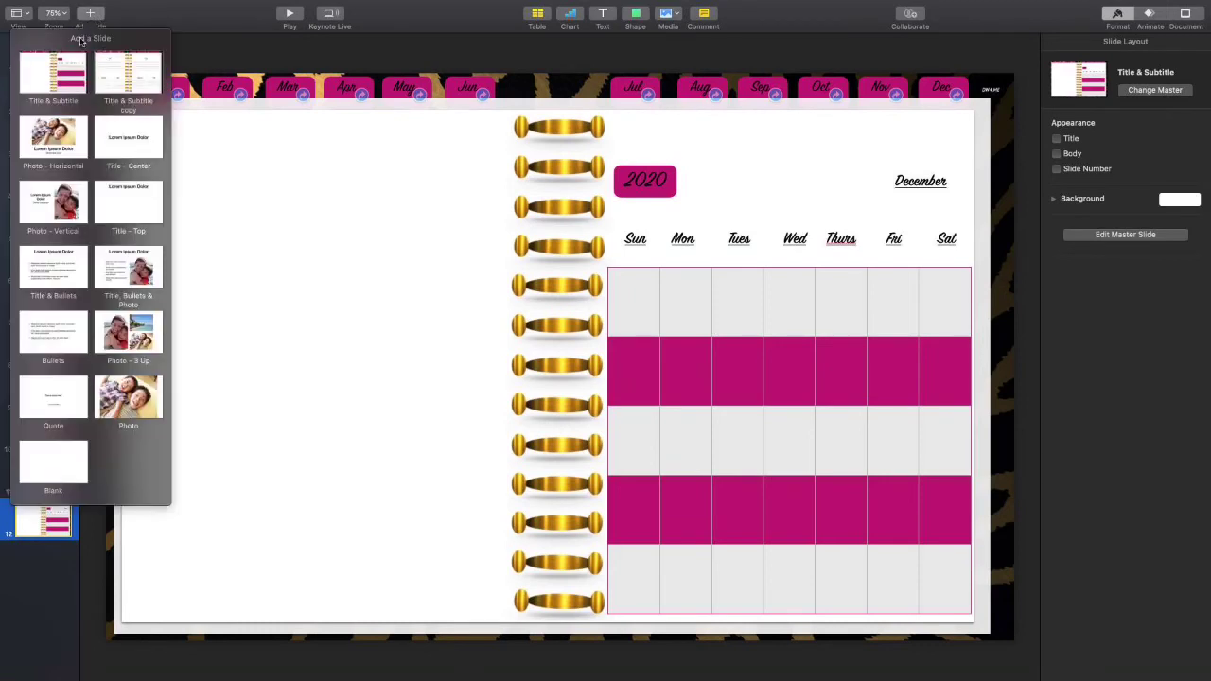
pyautogui.click(126, 74)
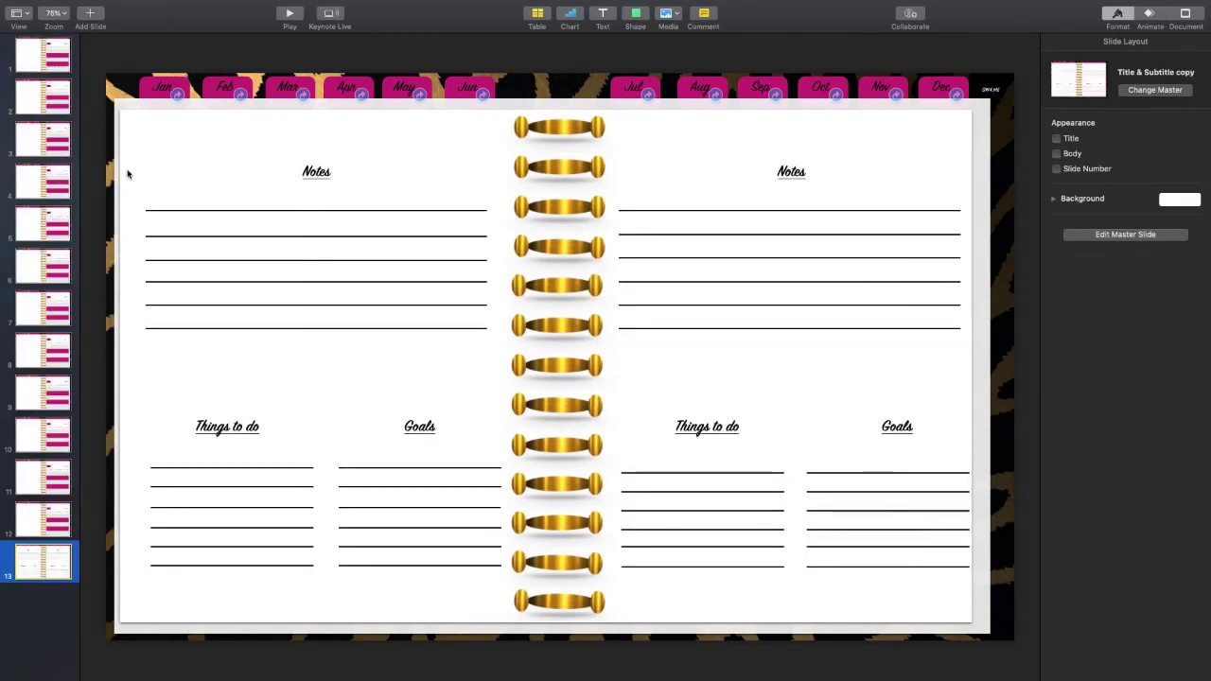
pyautogui.press('Return')
pyautogui.press('Return')
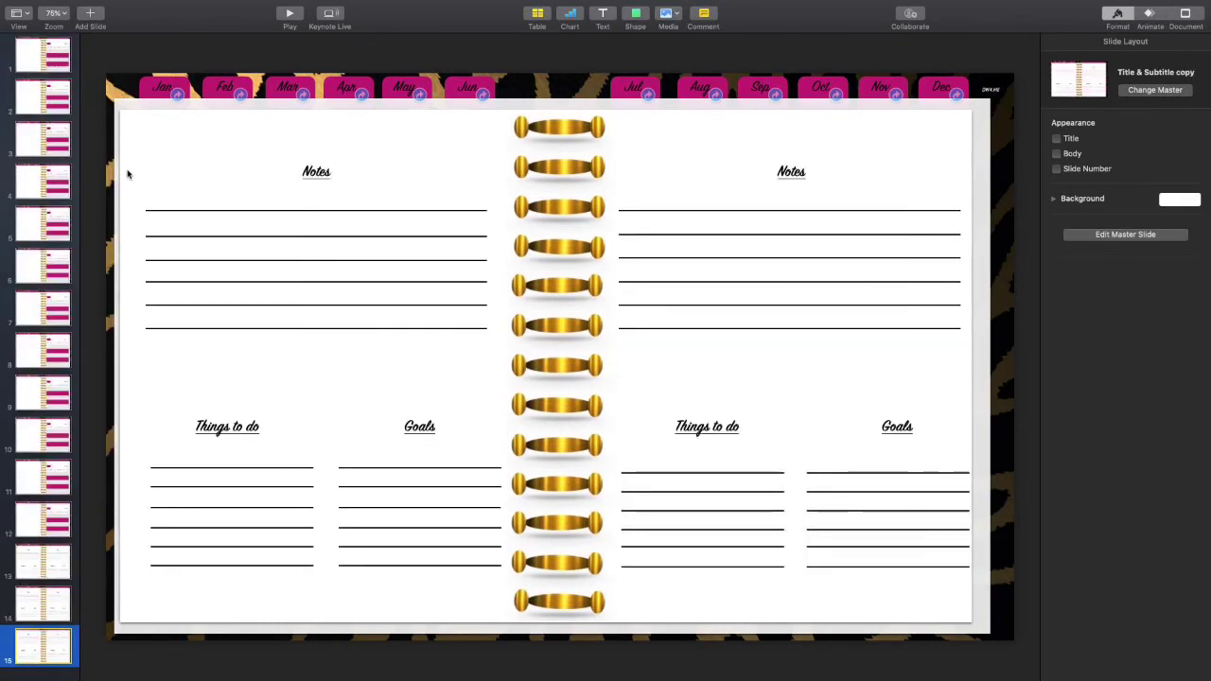
pyautogui.press('Return')
pyautogui.press('Return')
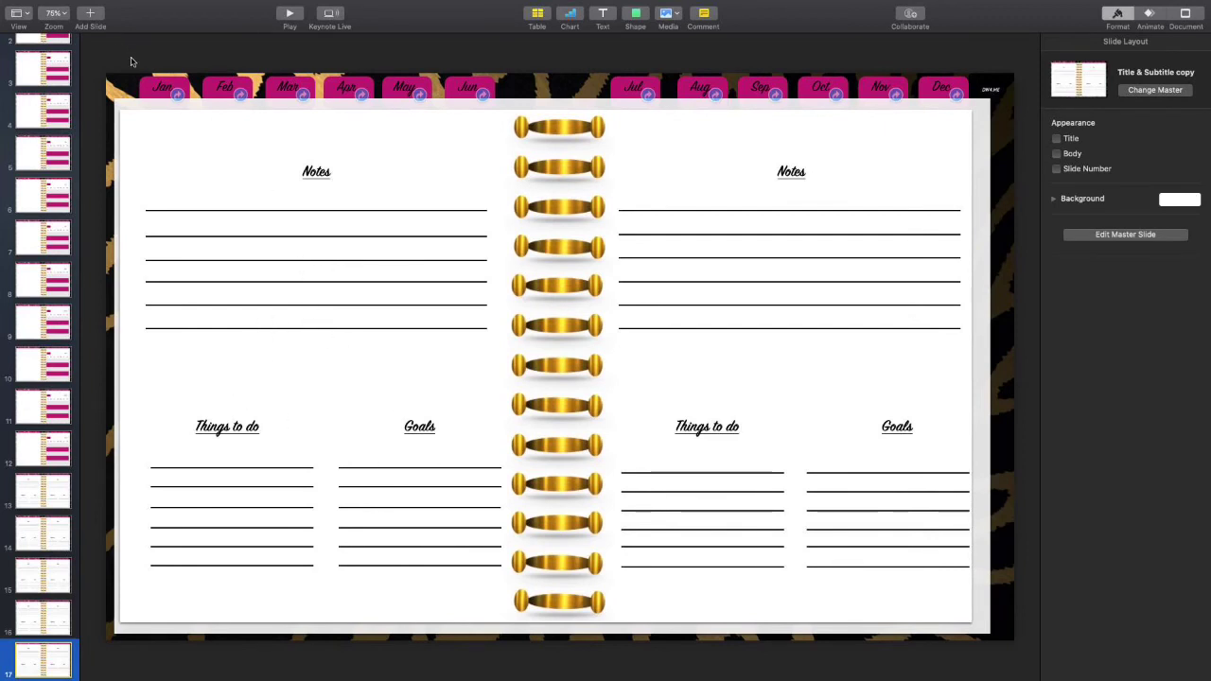
# Open the January slide and check the date text box of each of its five week rows
pyautogui.scroll(3, 39, 113)
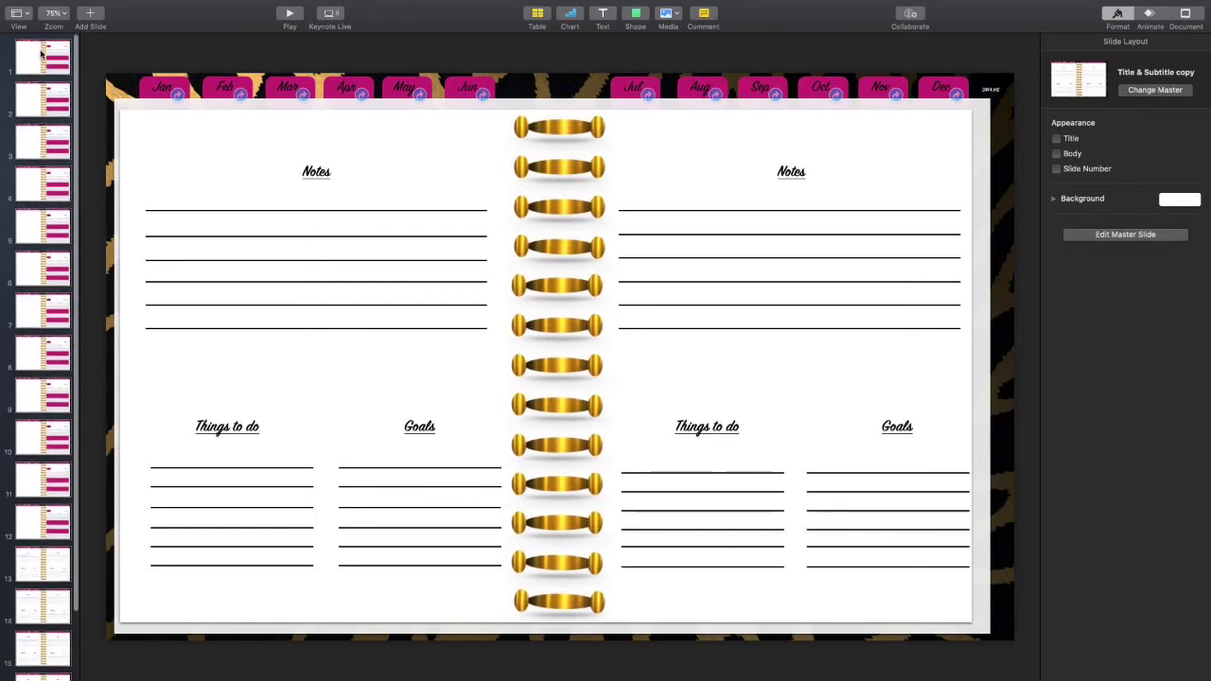
pyautogui.click(40, 55)
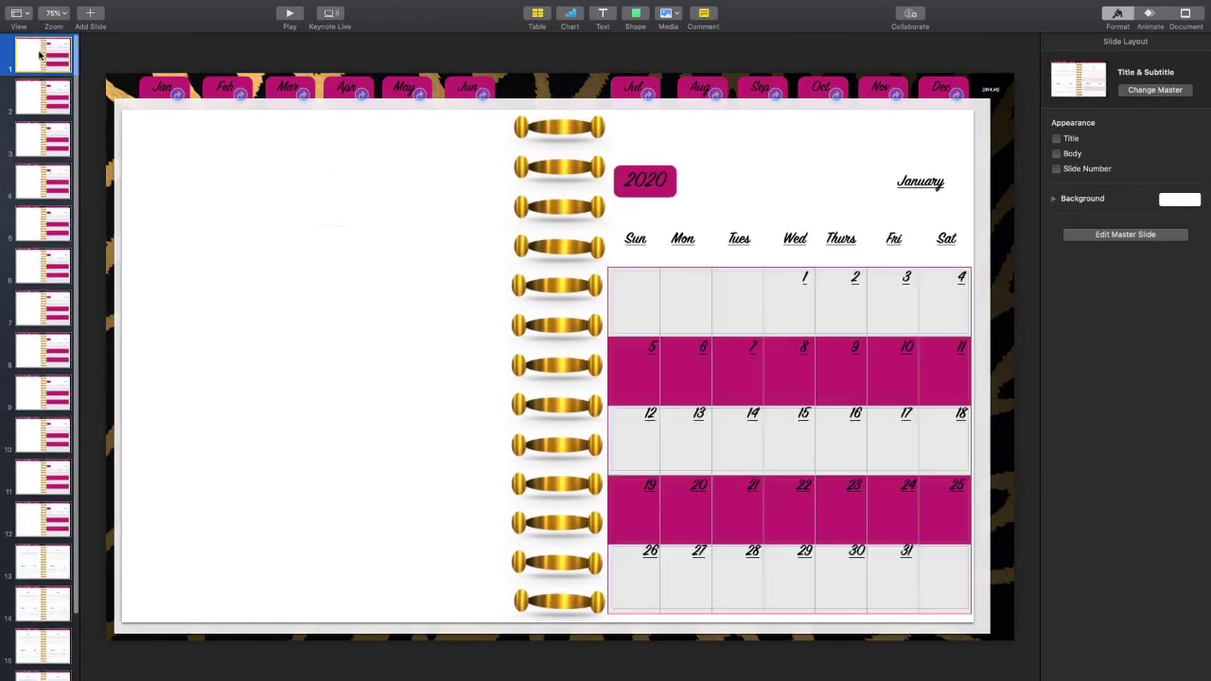
pyautogui.click(724, 298)
pyautogui.click(697, 372)
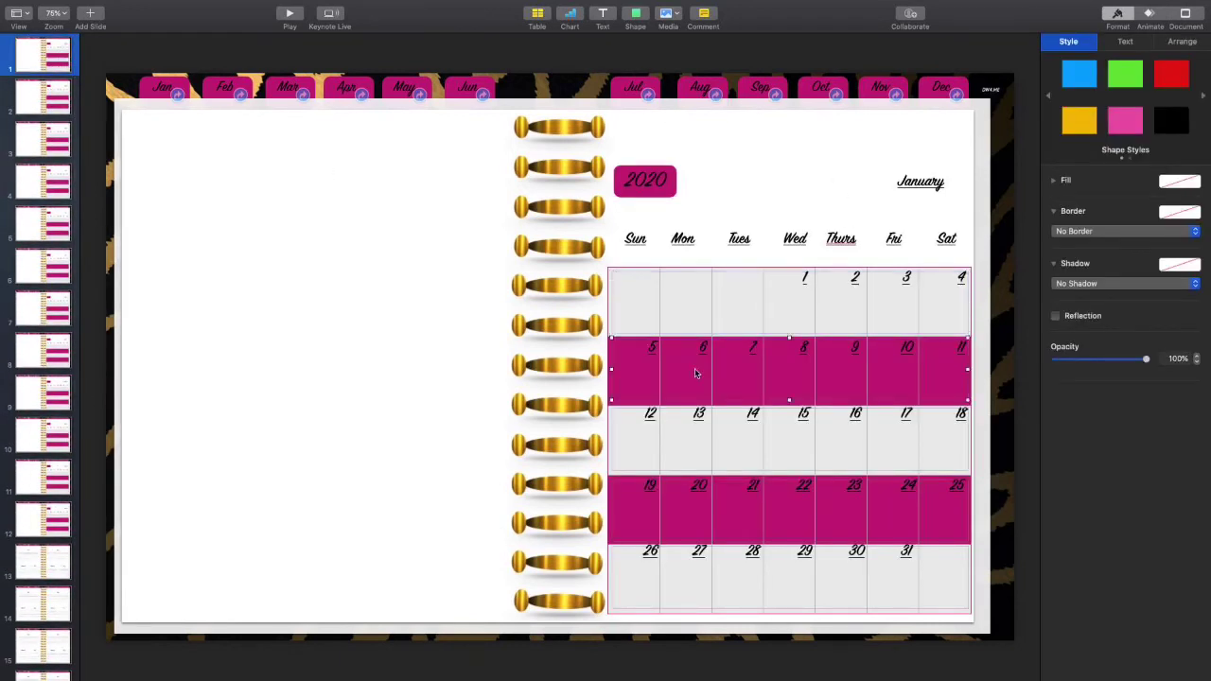
pyautogui.click(699, 443)
pyautogui.click(690, 507)
pyautogui.click(688, 570)
pyautogui.click(660, 305)
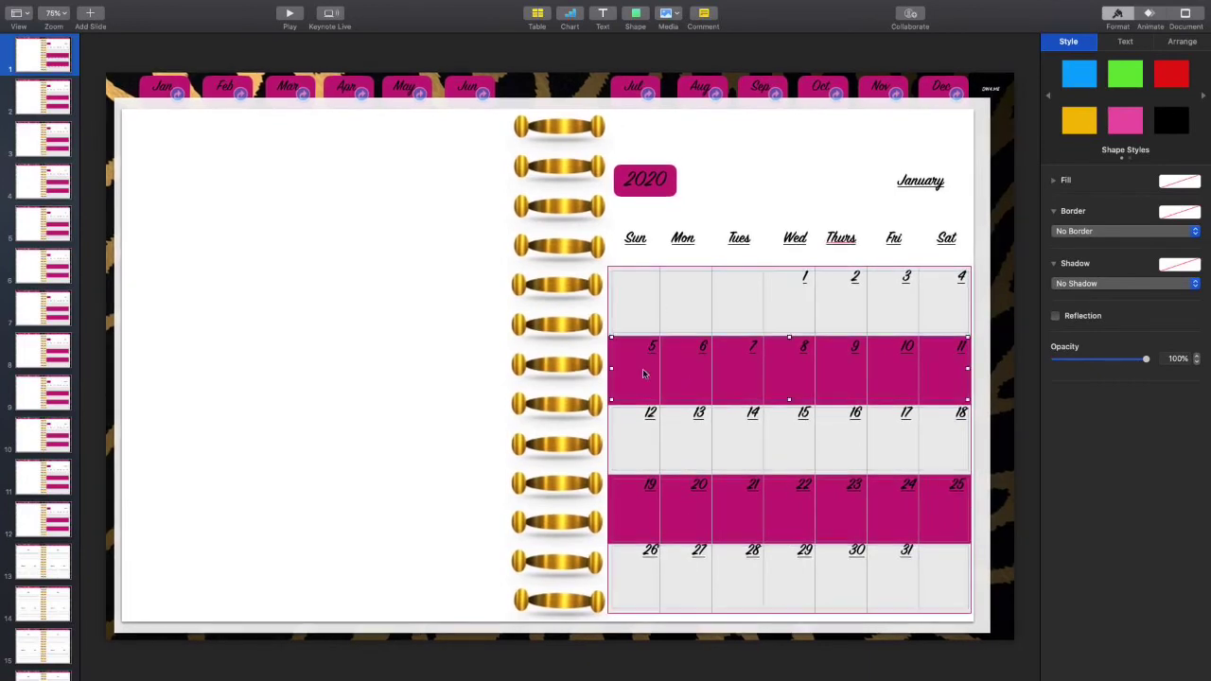
pyautogui.click(662, 452)
pyautogui.click(662, 481)
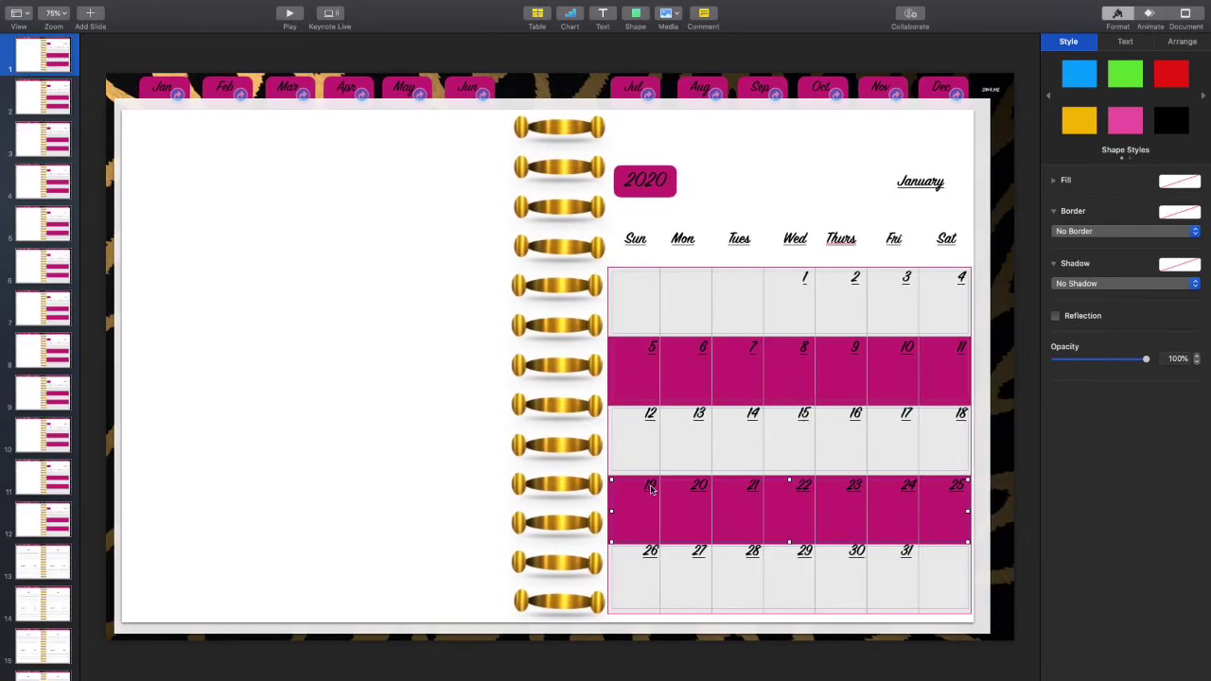
pyautogui.click(664, 577)
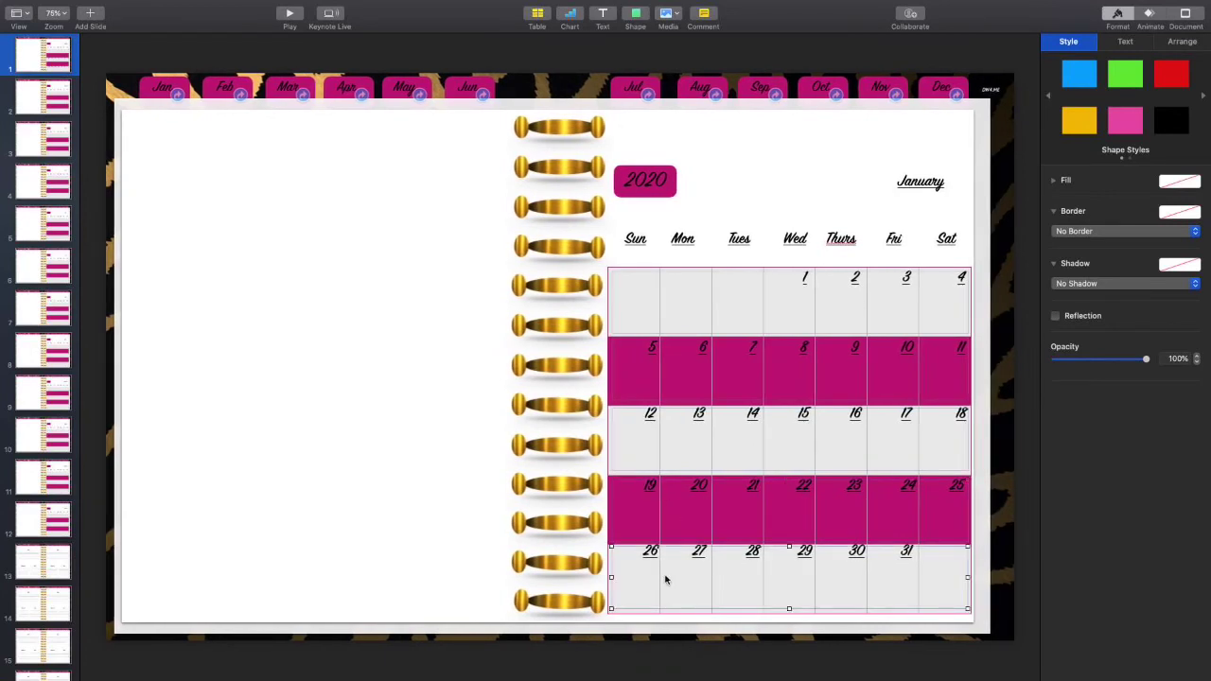
# Link the first January week row (1–4) to slide 13
pyautogui.click(754, 279)
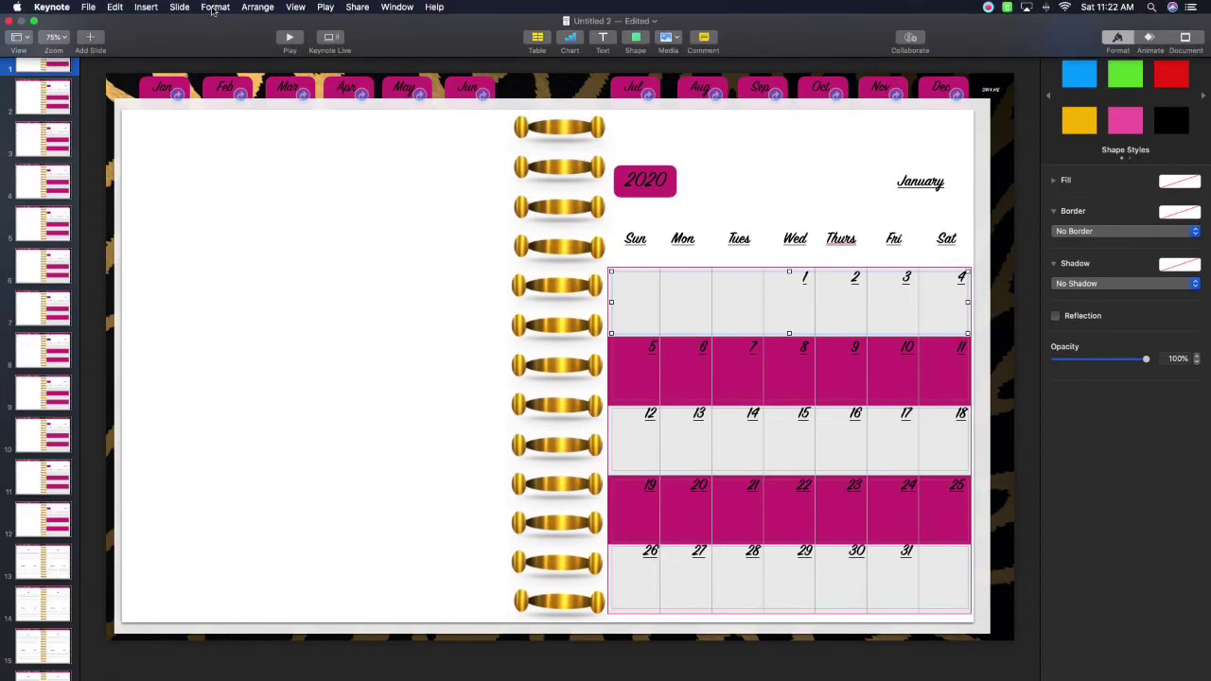
pyautogui.click(215, 6)
pyautogui.moveTo(288, 197)
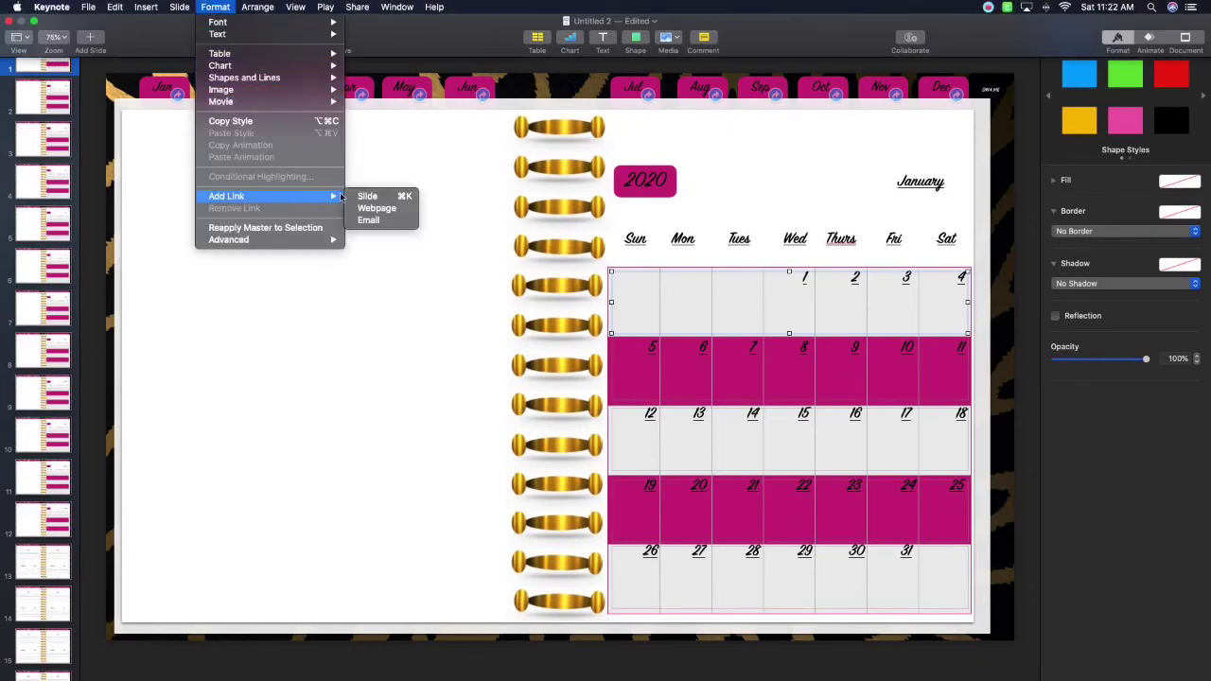
pyautogui.click(373, 199)
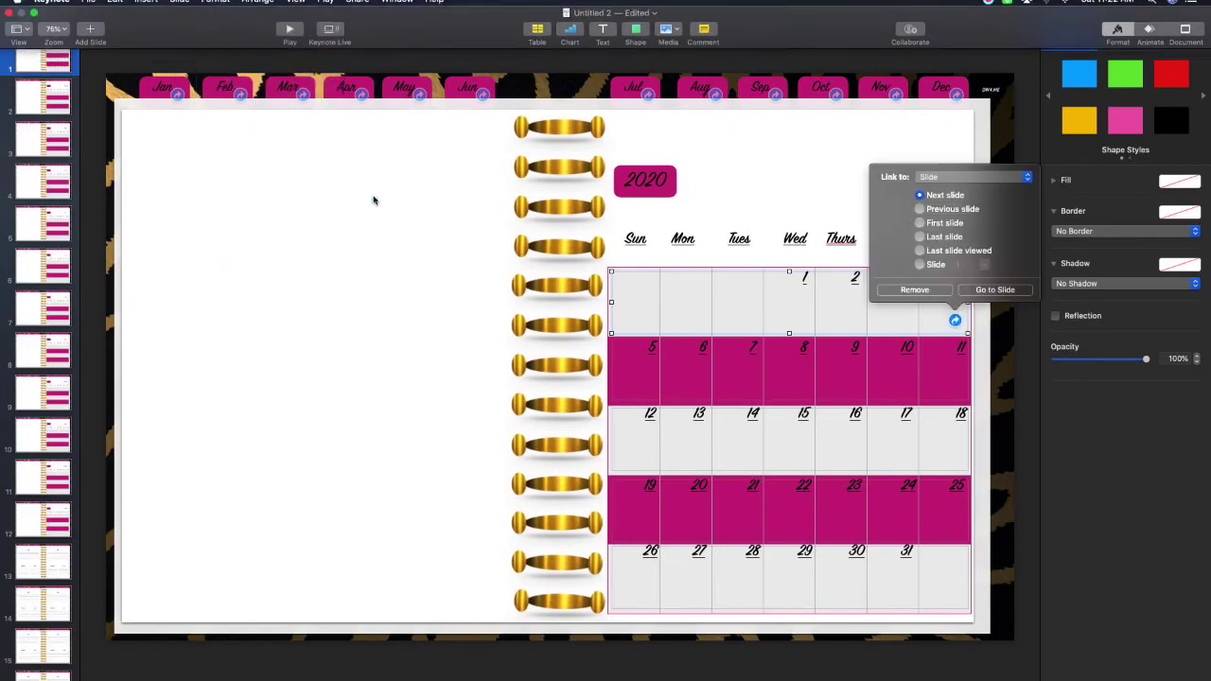
pyautogui.click(920, 265)
pyautogui.click(983, 265)
pyautogui.scroll(-5, 960, 321)
pyautogui.click(960, 299)
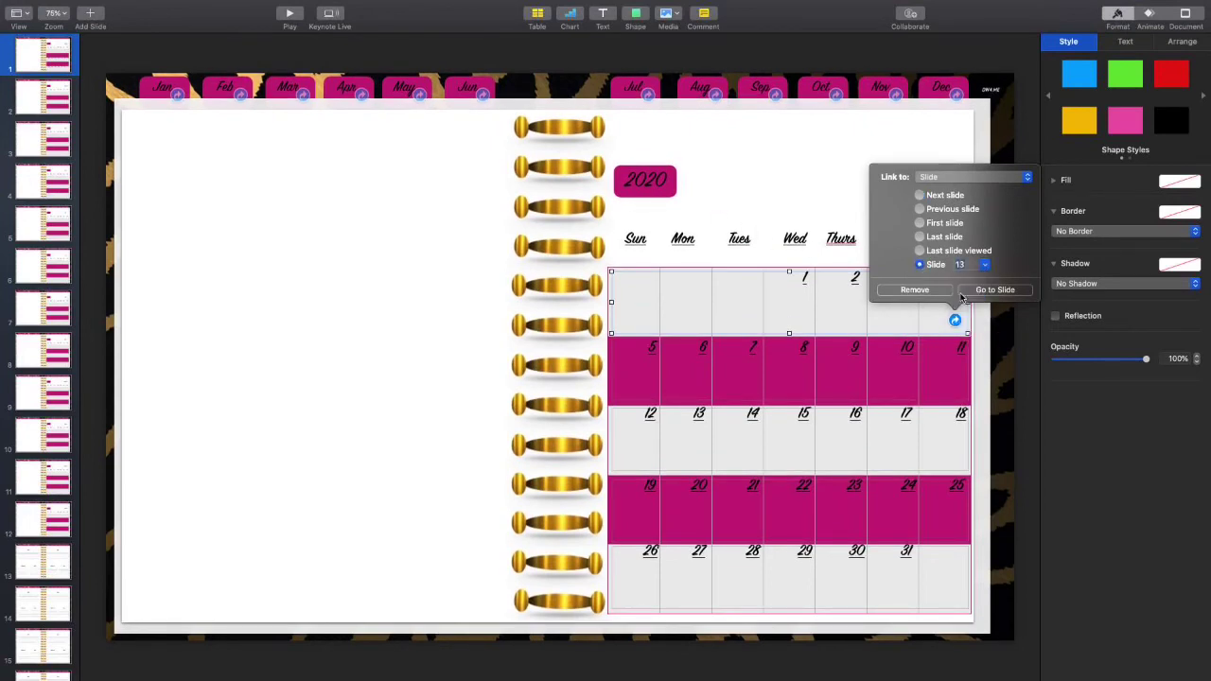
# Link the second January week row (5–11) to slide 14
pyautogui.click(742, 356)
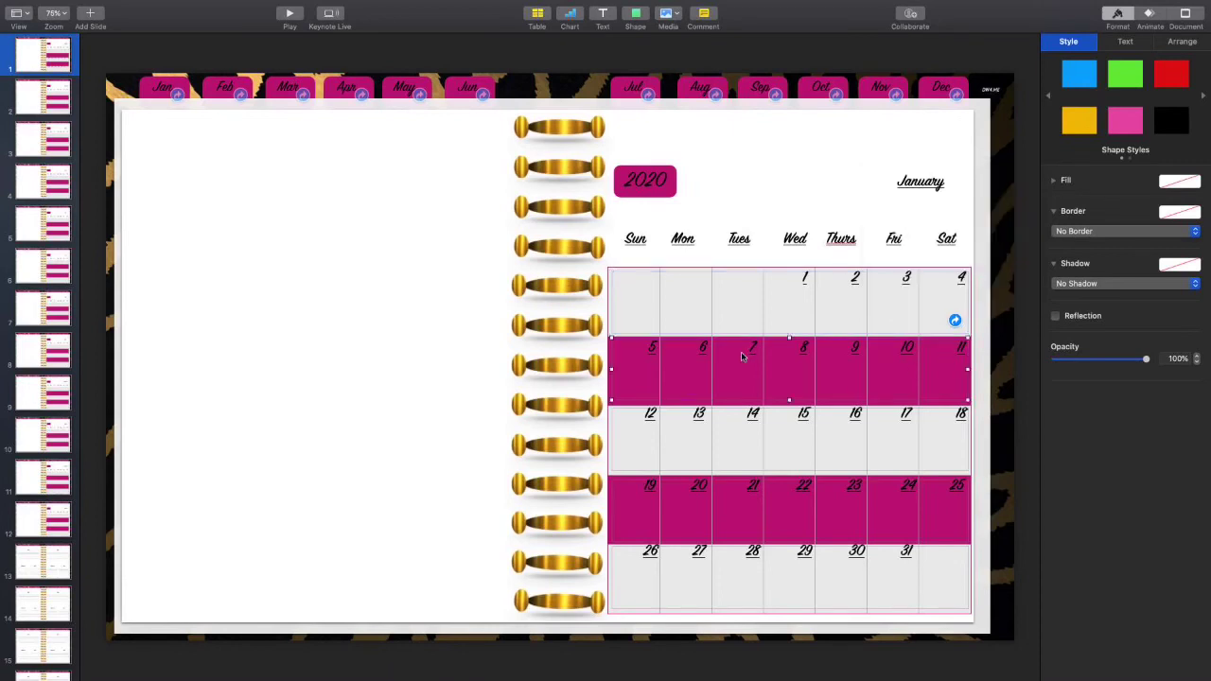
pyautogui.click(212, 6)
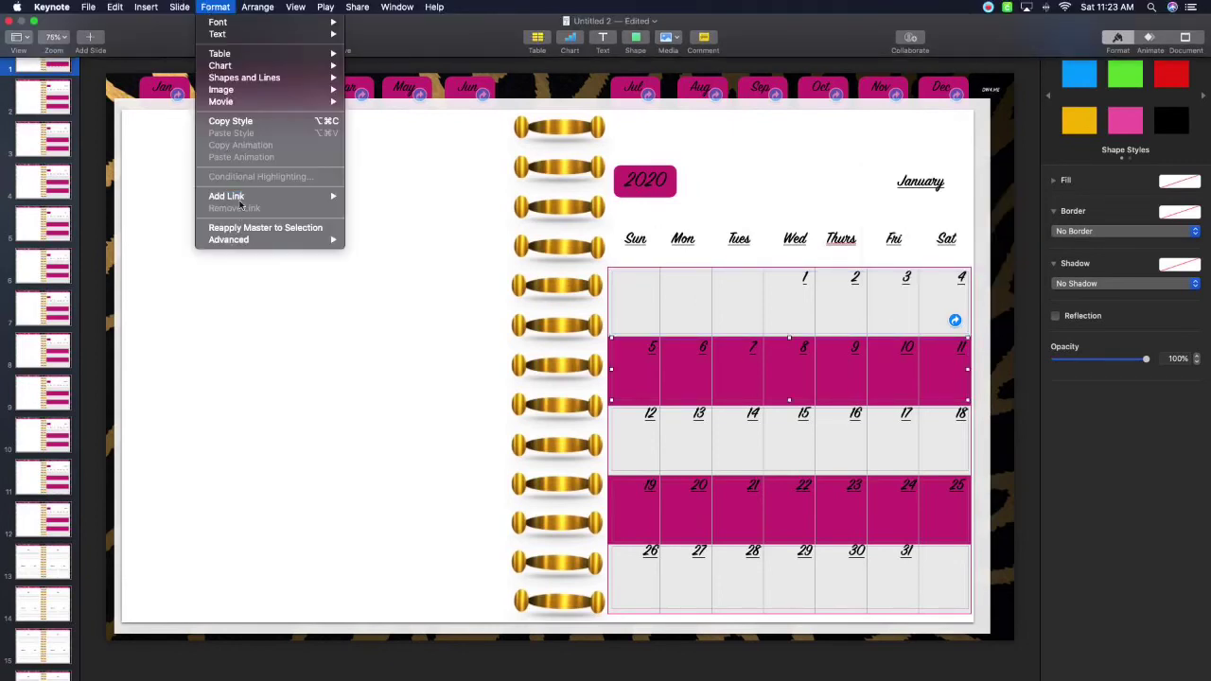
pyautogui.click(367, 195)
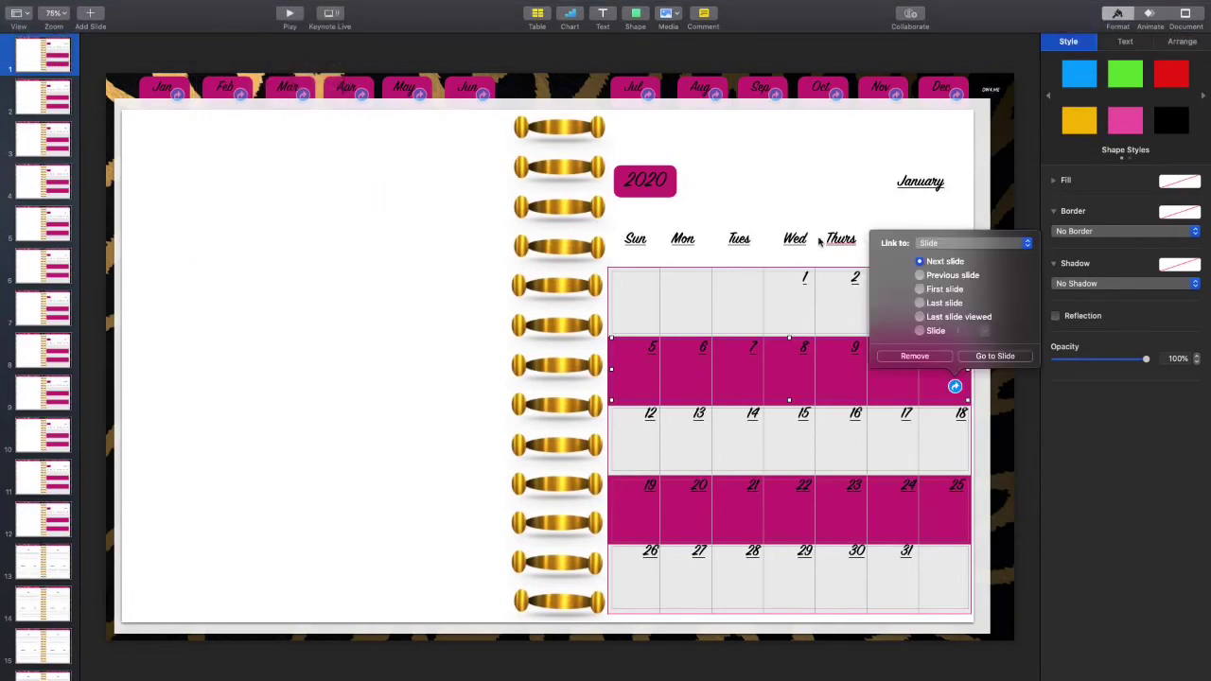
pyautogui.hotkey('ctrl', 'Up')
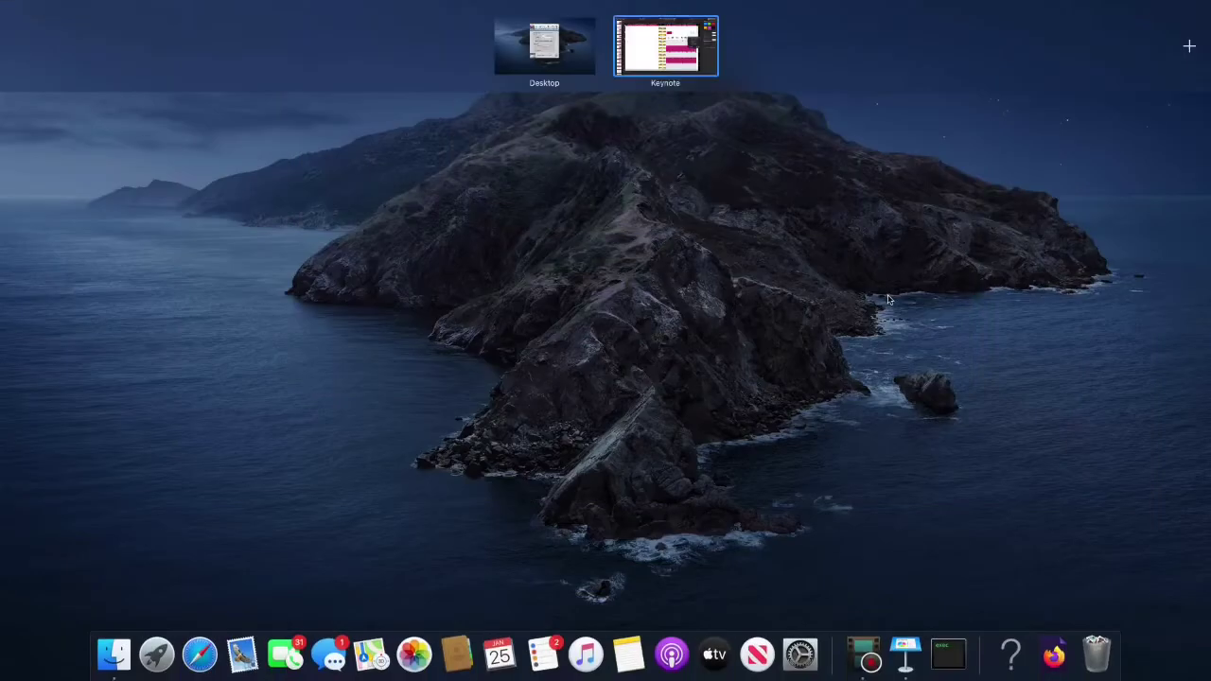
pyautogui.click(680, 57)
pyautogui.click(919, 331)
pyautogui.click(985, 331)
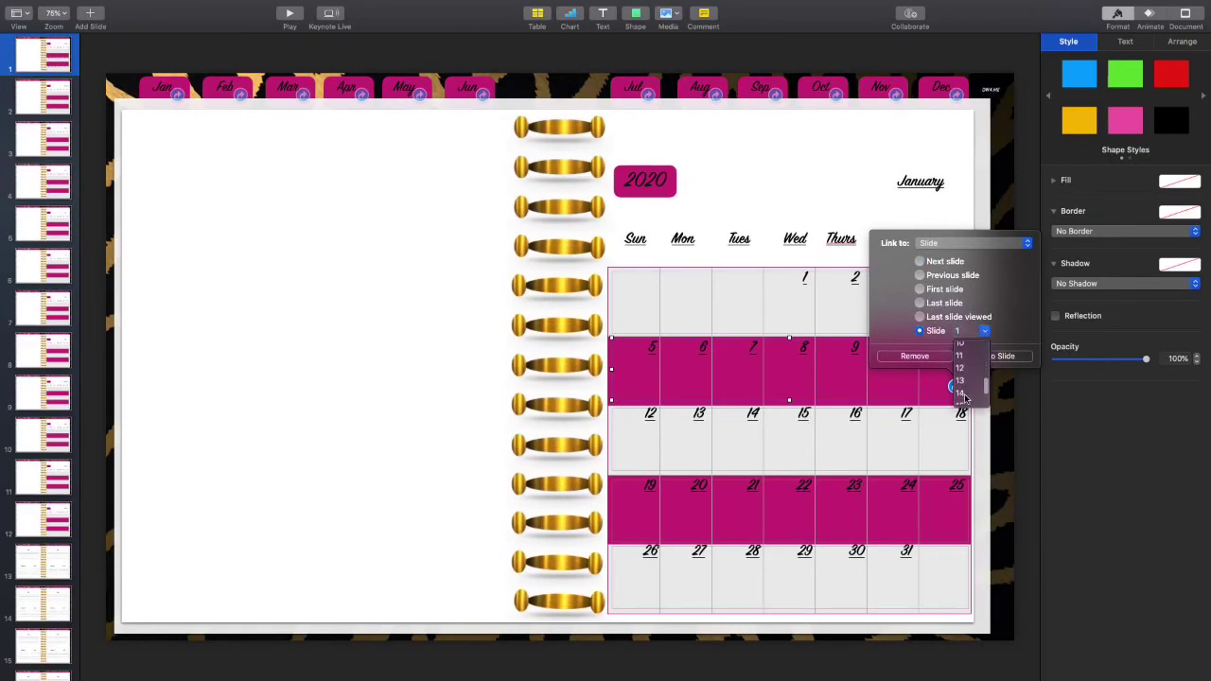
pyautogui.click(961, 395)
# Link the third January week row (12–18) to slide 15
pyautogui.click(738, 446)
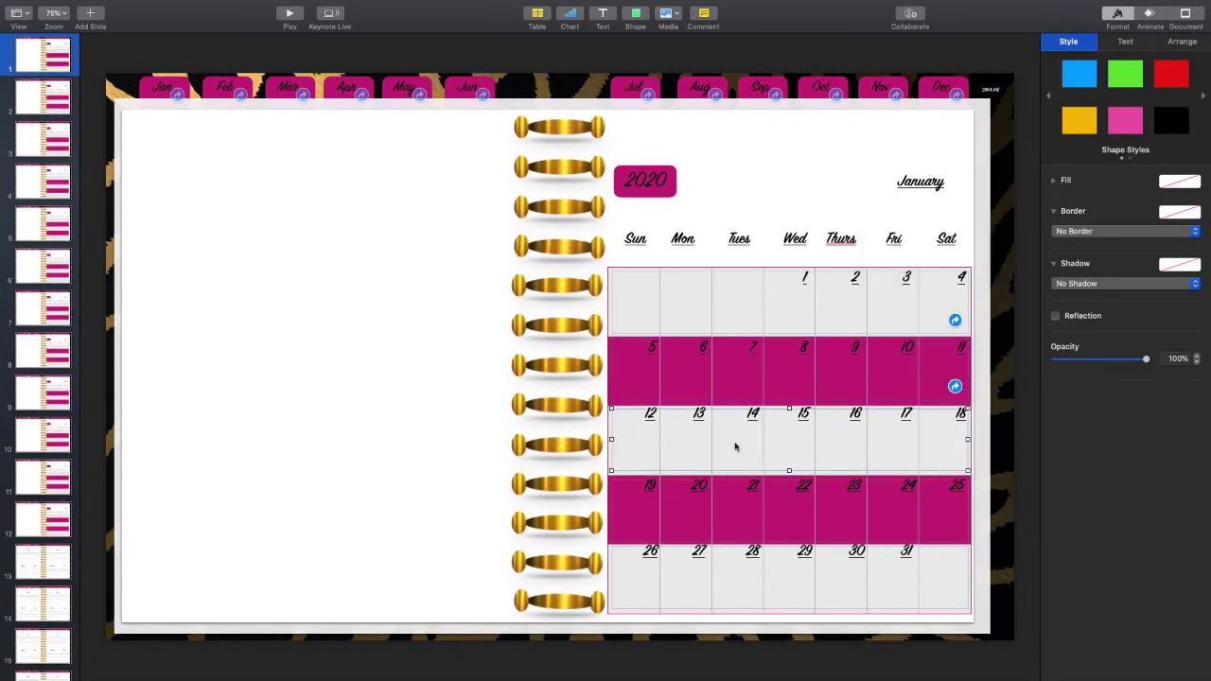
pyautogui.moveTo(117, 4)
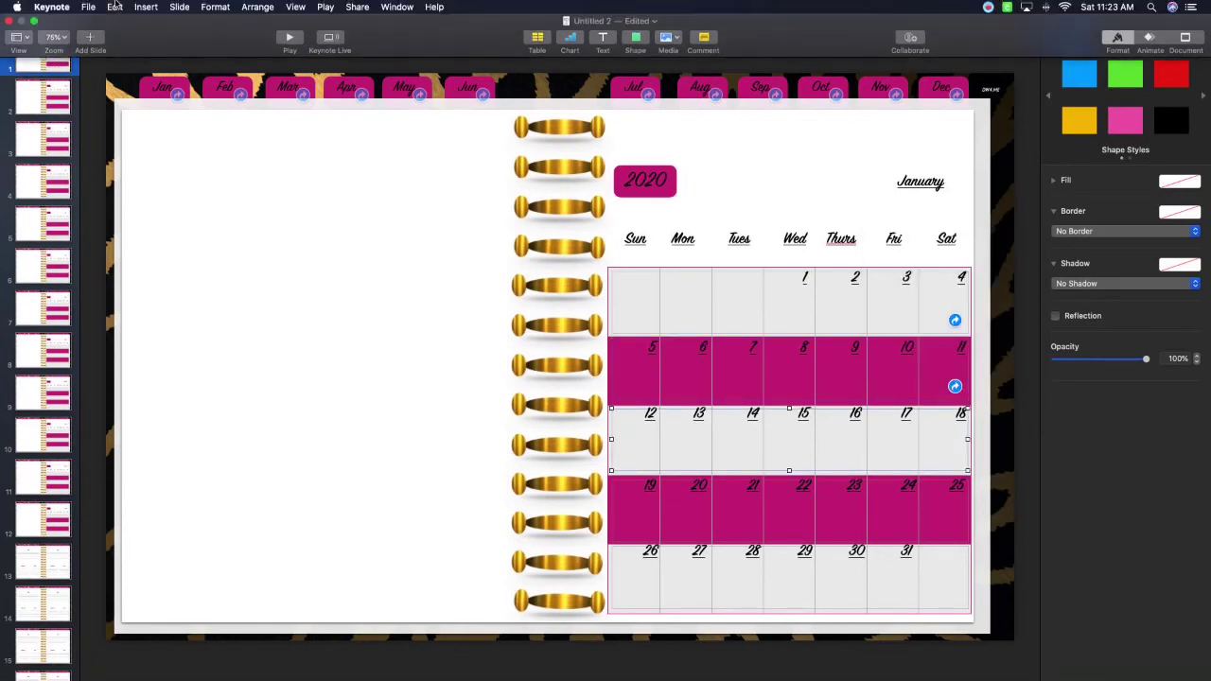
pyautogui.click(214, 6)
pyautogui.moveTo(273, 195)
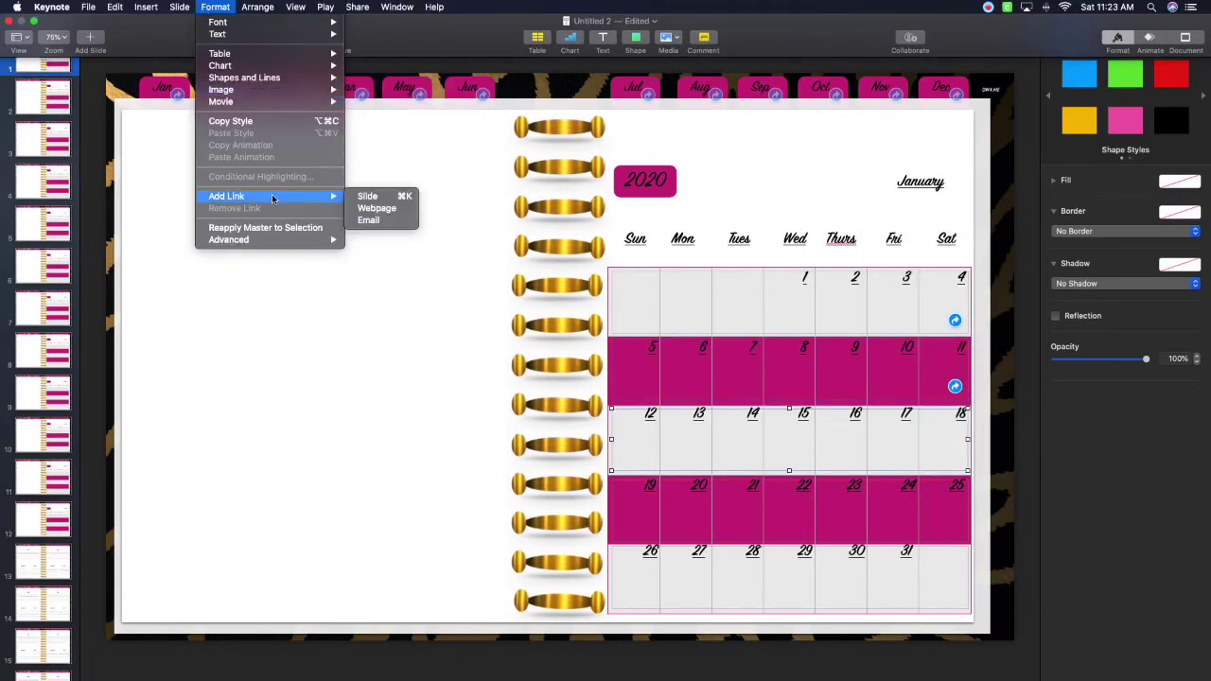
pyautogui.click(360, 196)
pyautogui.click(921, 403)
pyautogui.click(984, 402)
pyautogui.scroll(-1, 969, 453)
pyautogui.click(964, 455)
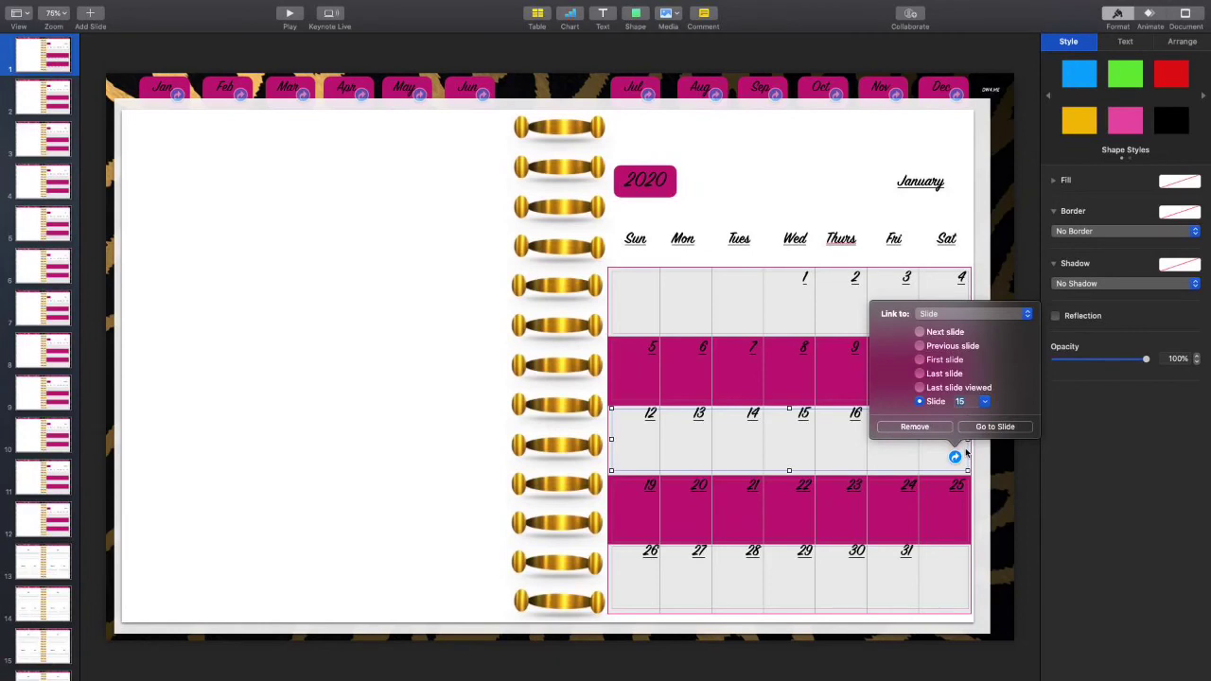
# Link the fourth January week row (19–25) to slide 16
pyautogui.click(701, 497)
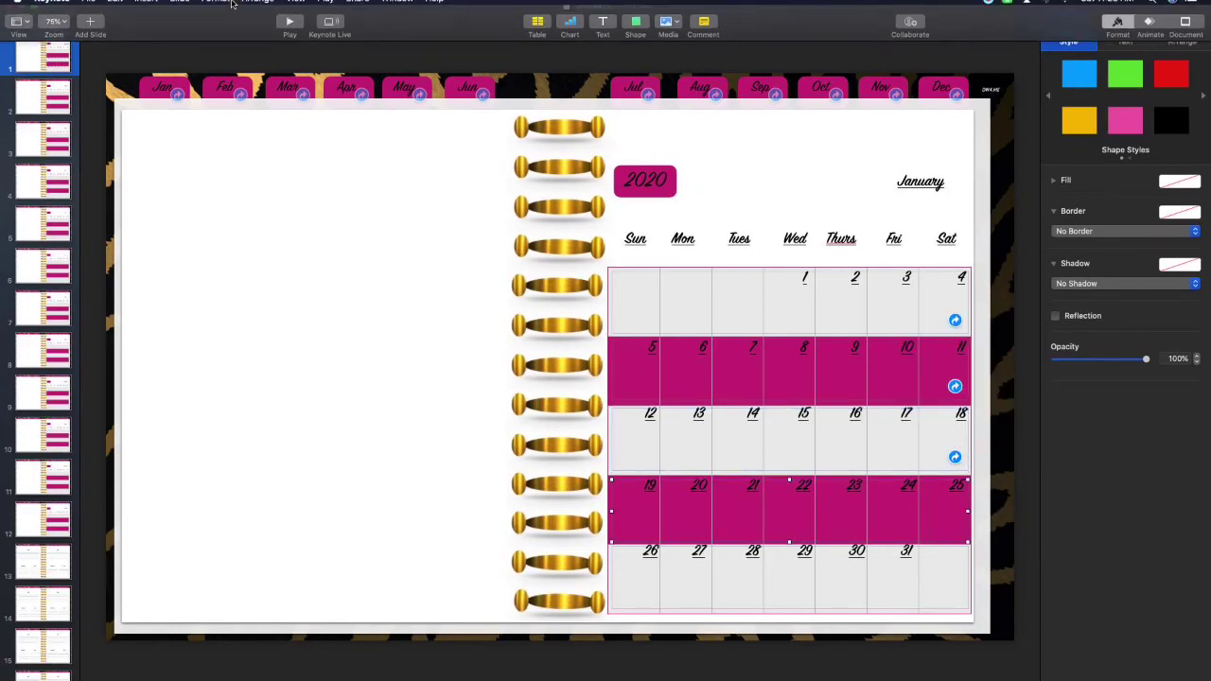
pyautogui.click(215, 6)
pyautogui.moveTo(261, 200)
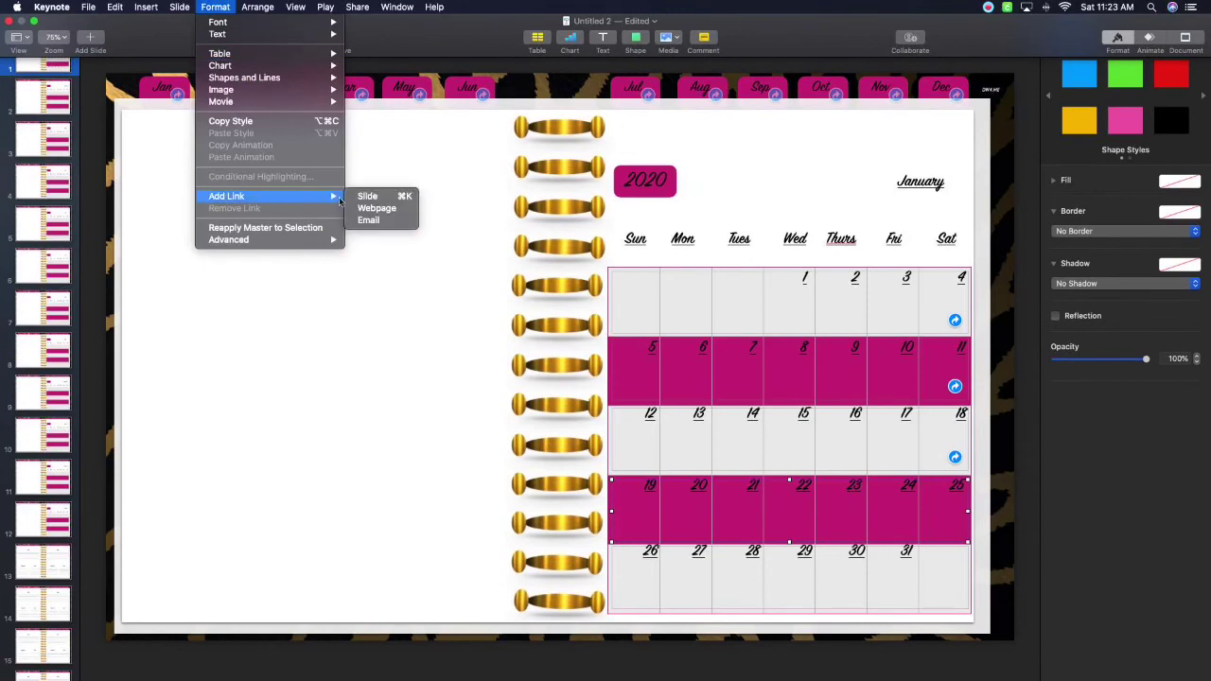
pyautogui.click(365, 198)
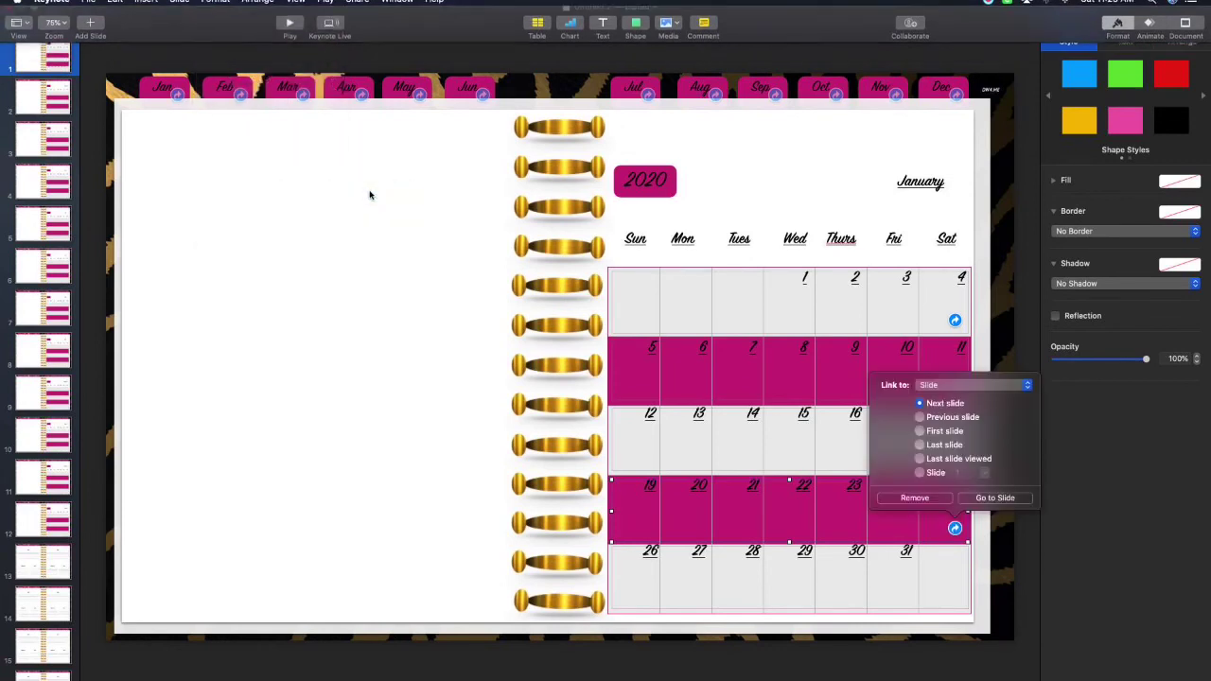
pyautogui.click(920, 473)
pyautogui.click(986, 473)
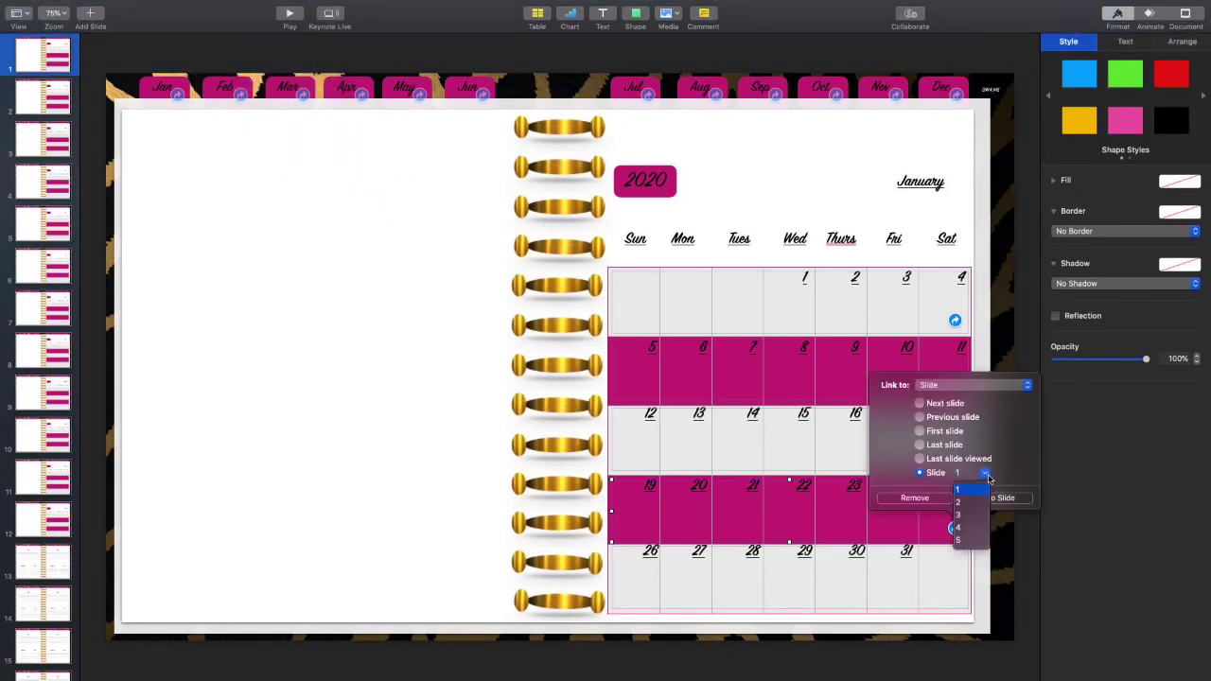
pyautogui.scroll(-3, 974, 511)
pyautogui.scroll(-2, 974, 512)
pyautogui.click(965, 533)
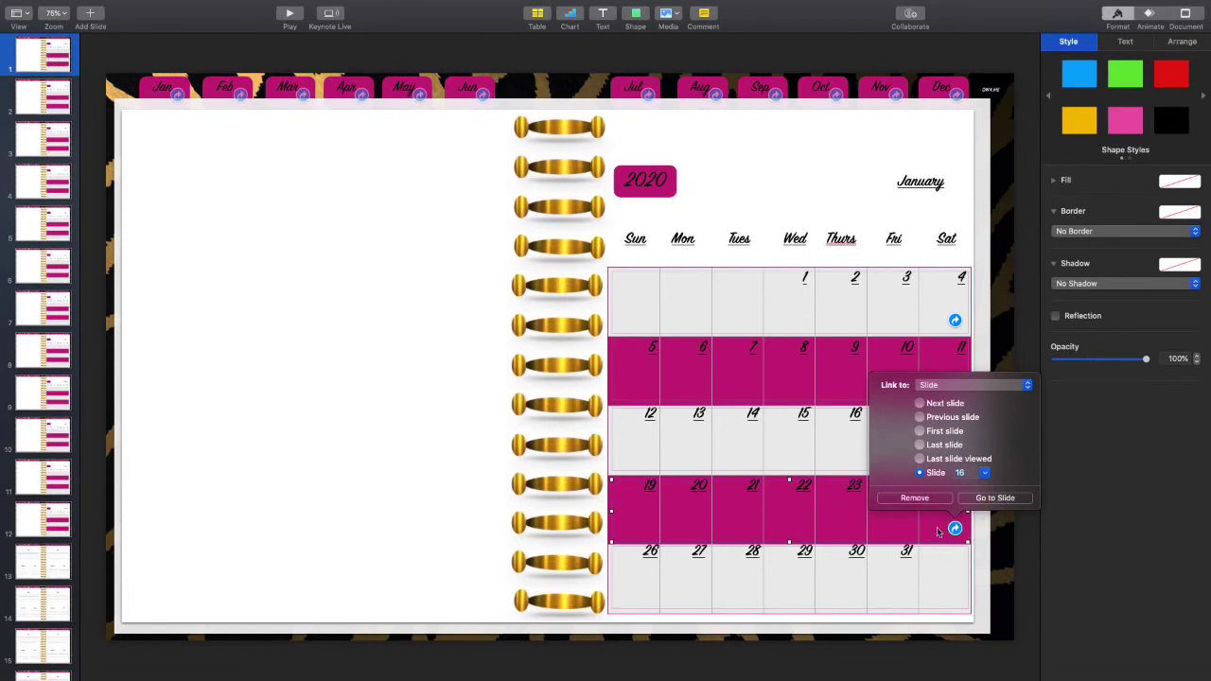
# Link the fifth January week row (26–31) to slide 17 and close the link settings
pyautogui.click(716, 571)
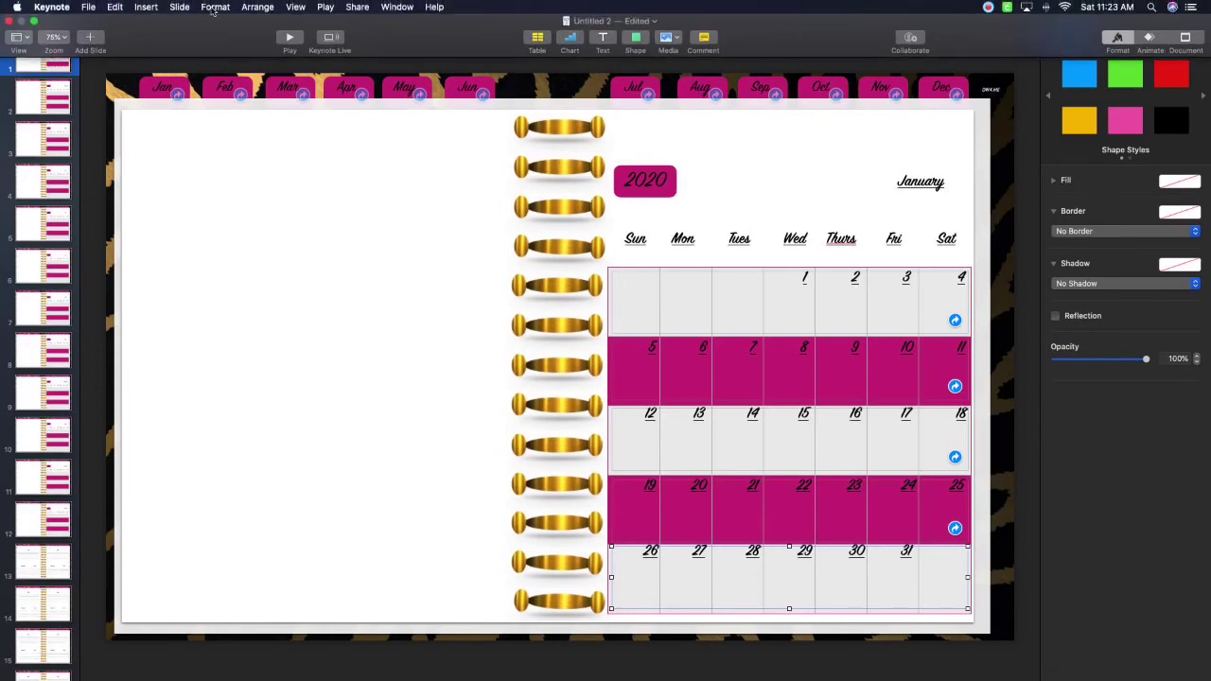
pyautogui.click(215, 6)
pyautogui.moveTo(264, 203)
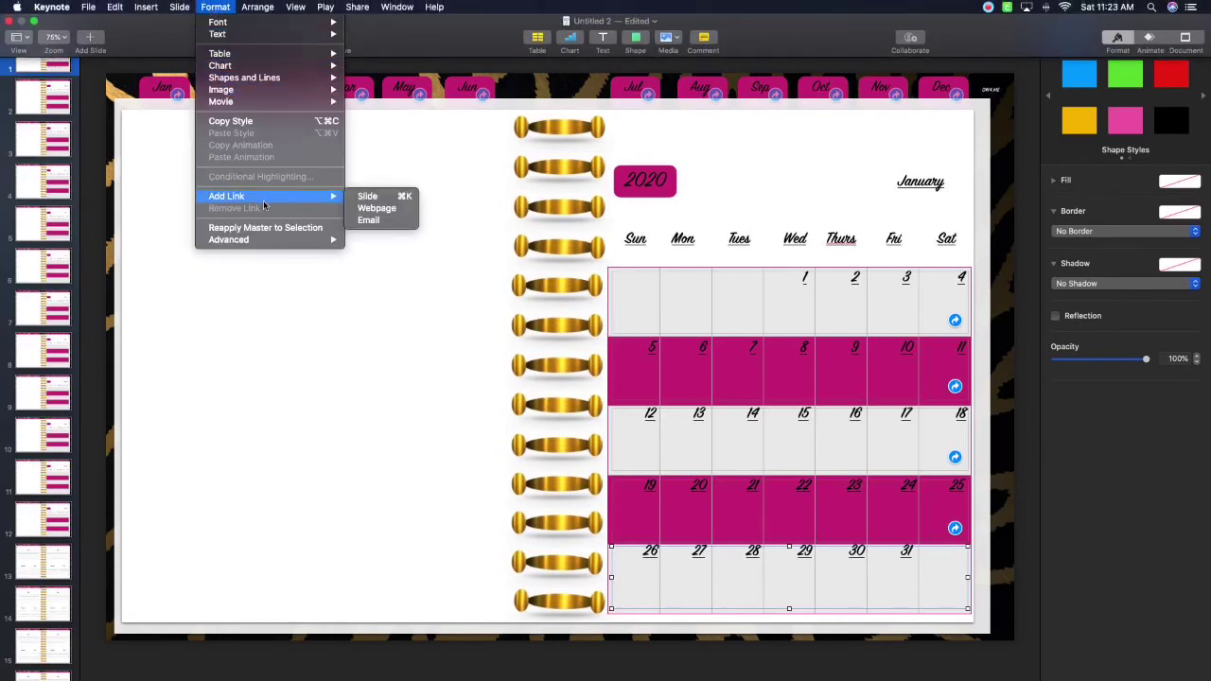
pyautogui.click(370, 202)
pyautogui.click(919, 539)
pyautogui.scroll(-1, 967, 592)
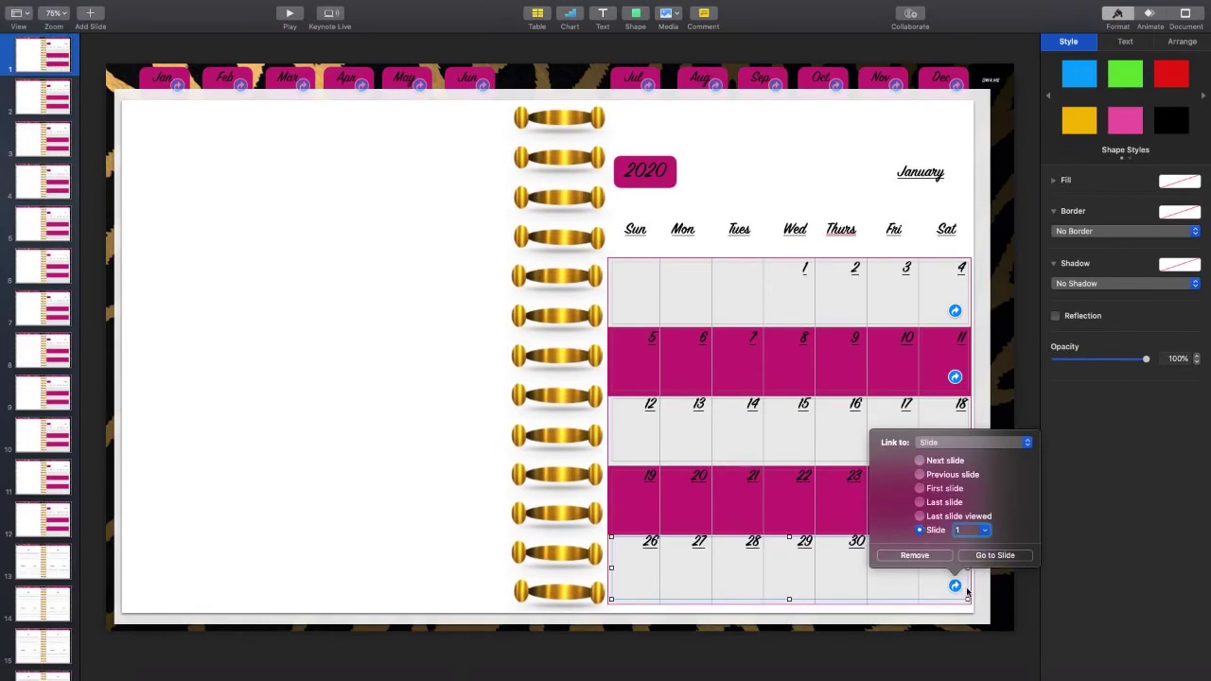
pyautogui.click(985, 540)
pyautogui.scroll(-5, 974, 568)
pyautogui.click(964, 607)
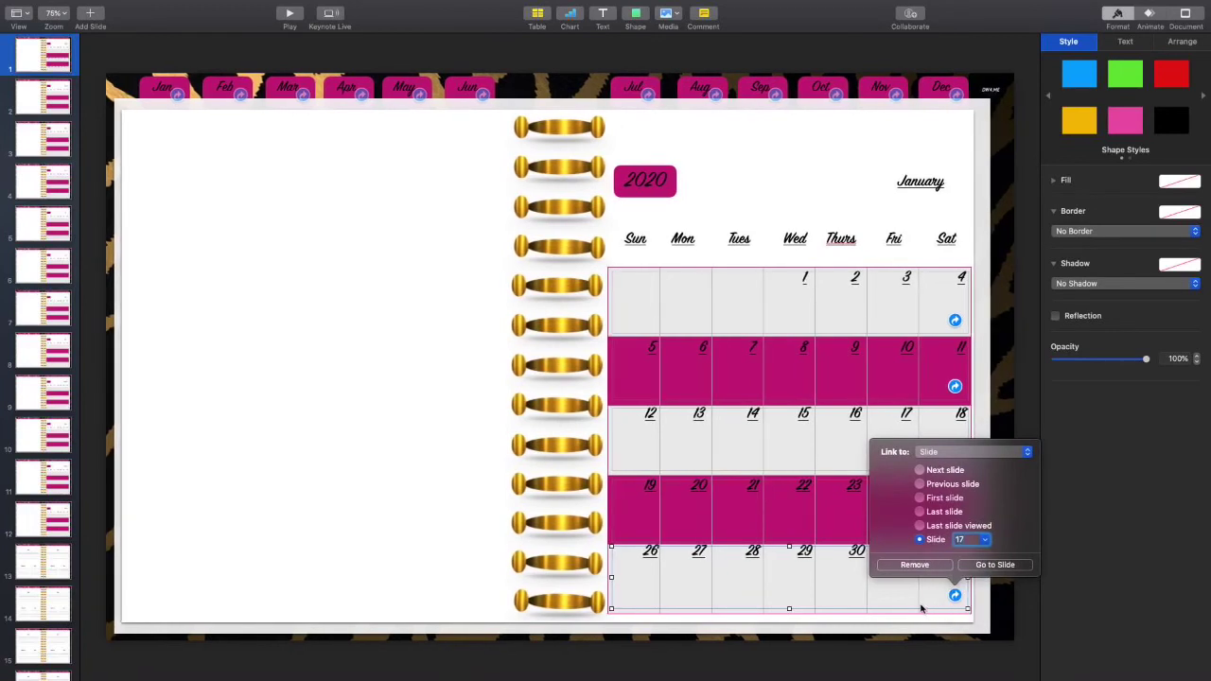
pyautogui.click(872, 596)
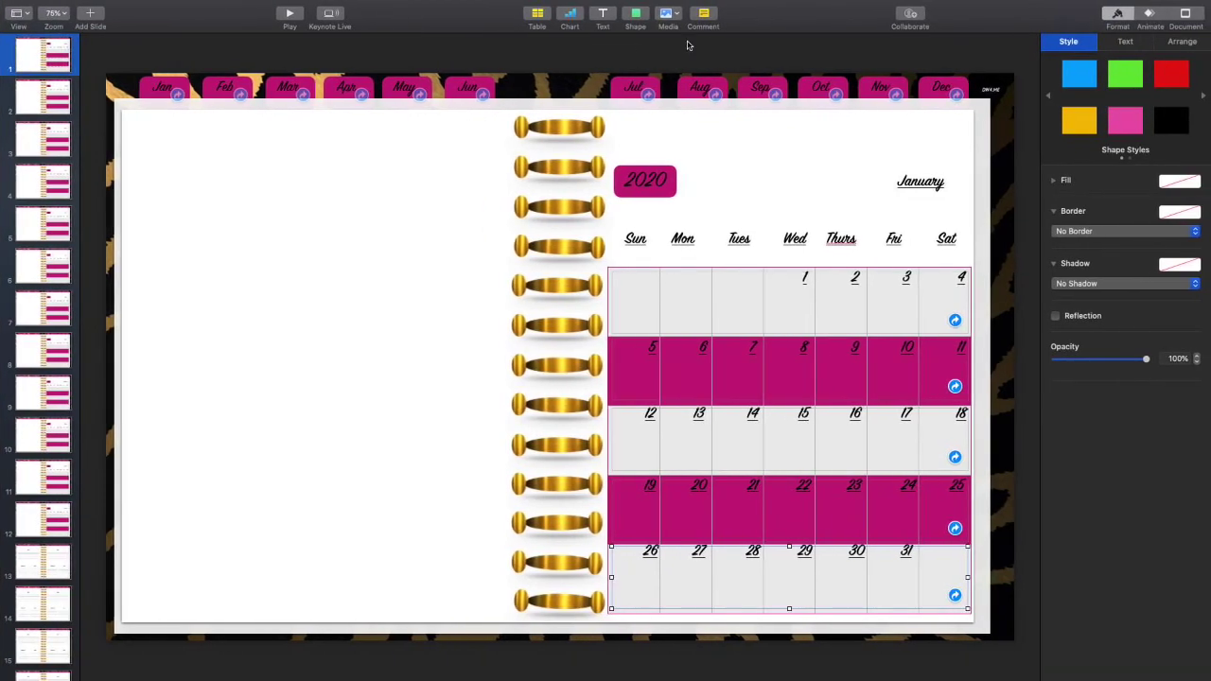
# Insert the coloured meditating woman PNG from the inner peace folder in iCloud Drive's Downloads into the January slide
pyautogui.click(678, 14)
pyautogui.click(686, 104)
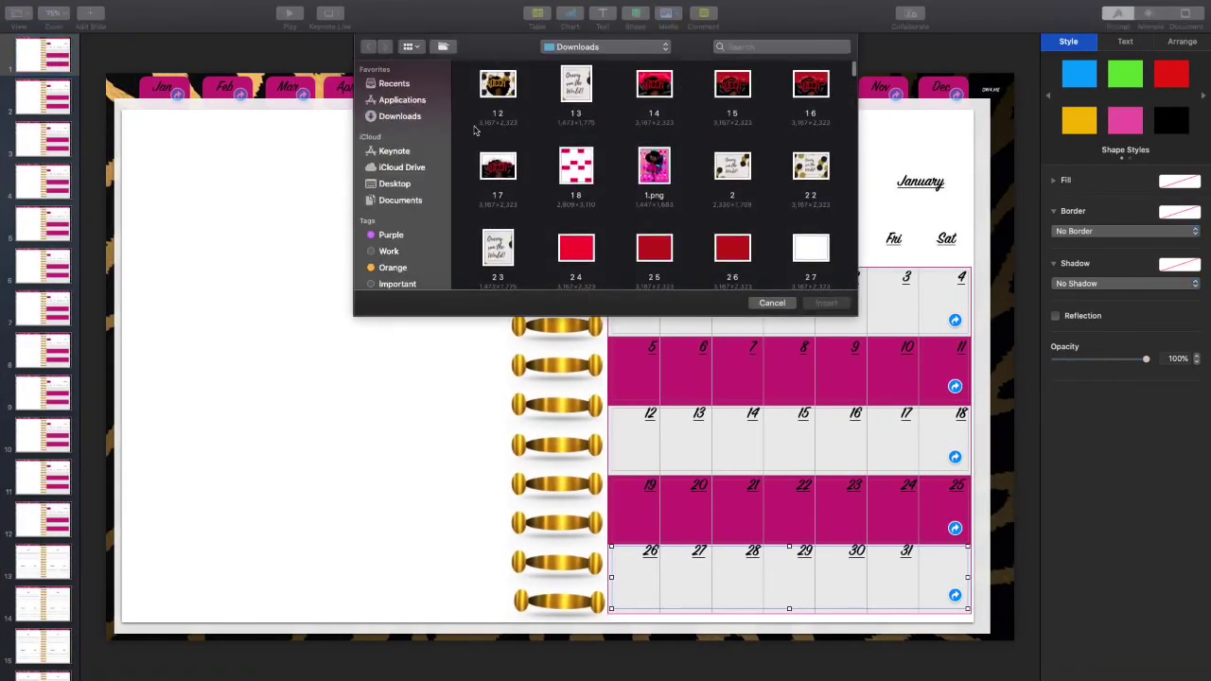
pyautogui.click(407, 168)
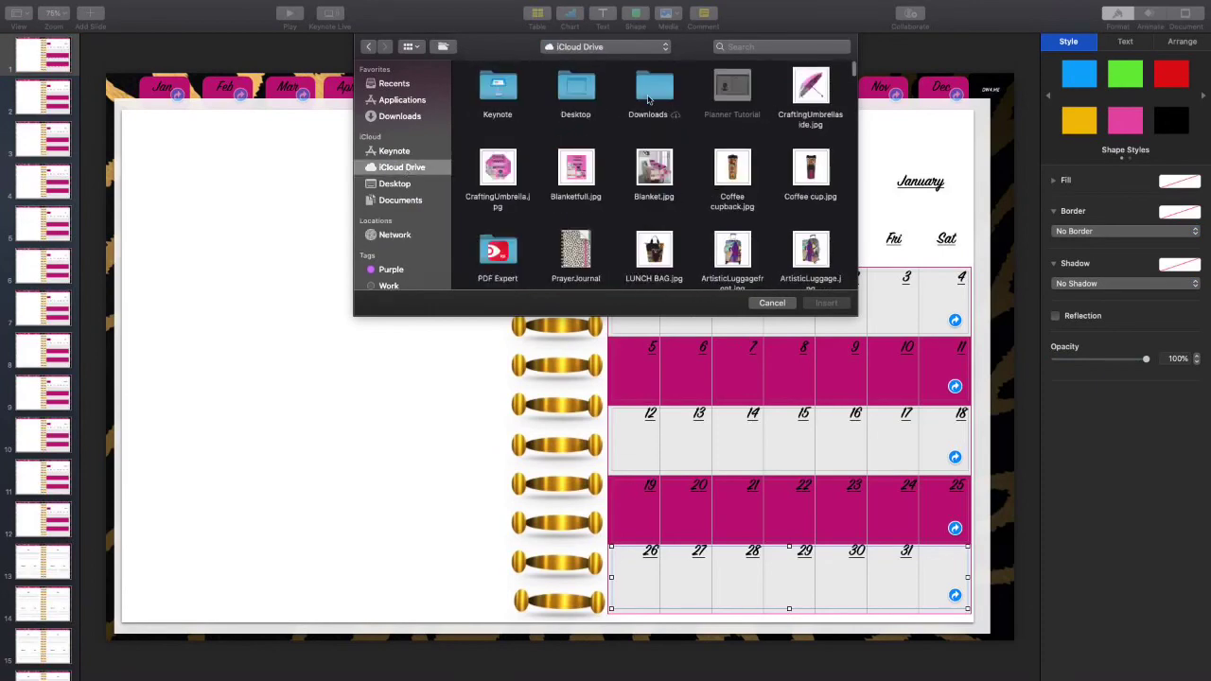
pyautogui.click(649, 100)
pyautogui.click(826, 303)
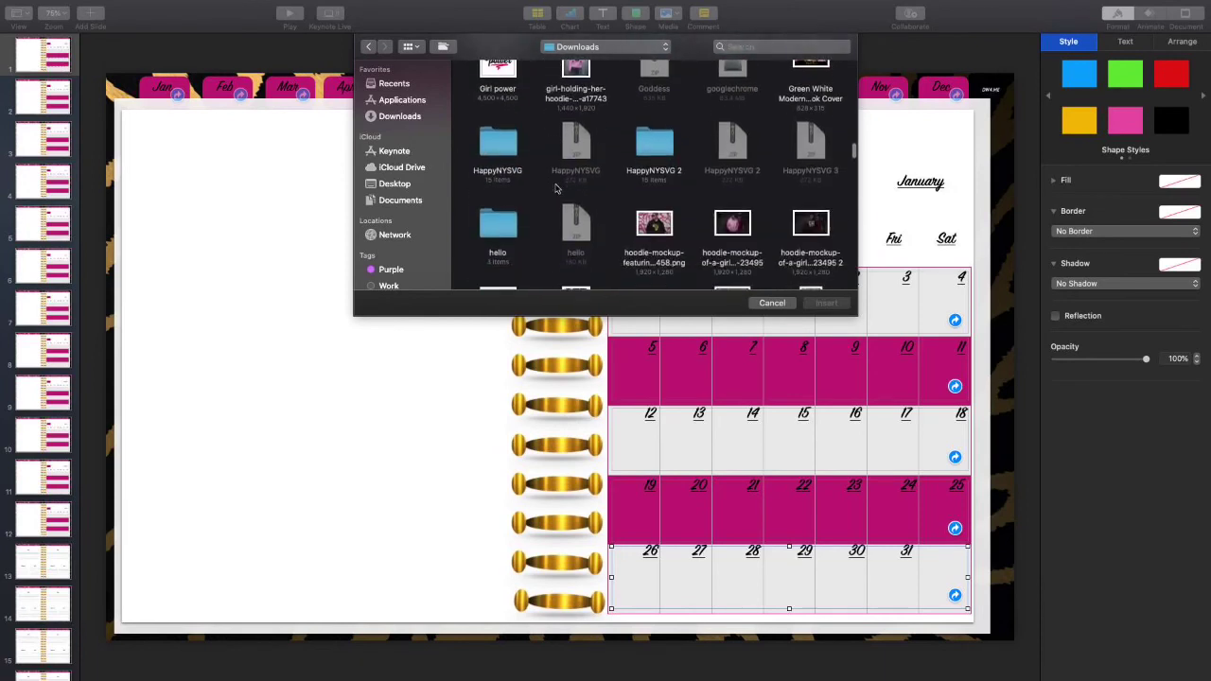
pyautogui.scroll(5, 729, 167)
pyautogui.doubleClick(807, 245)
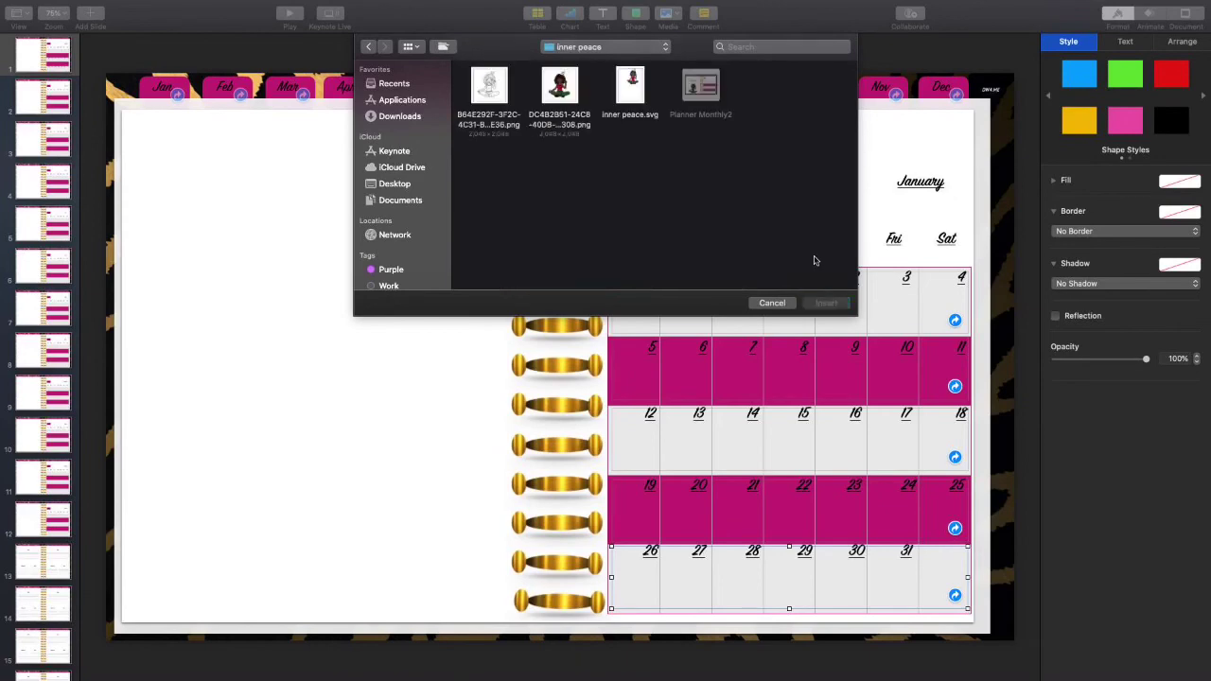
pyautogui.doubleClick(572, 85)
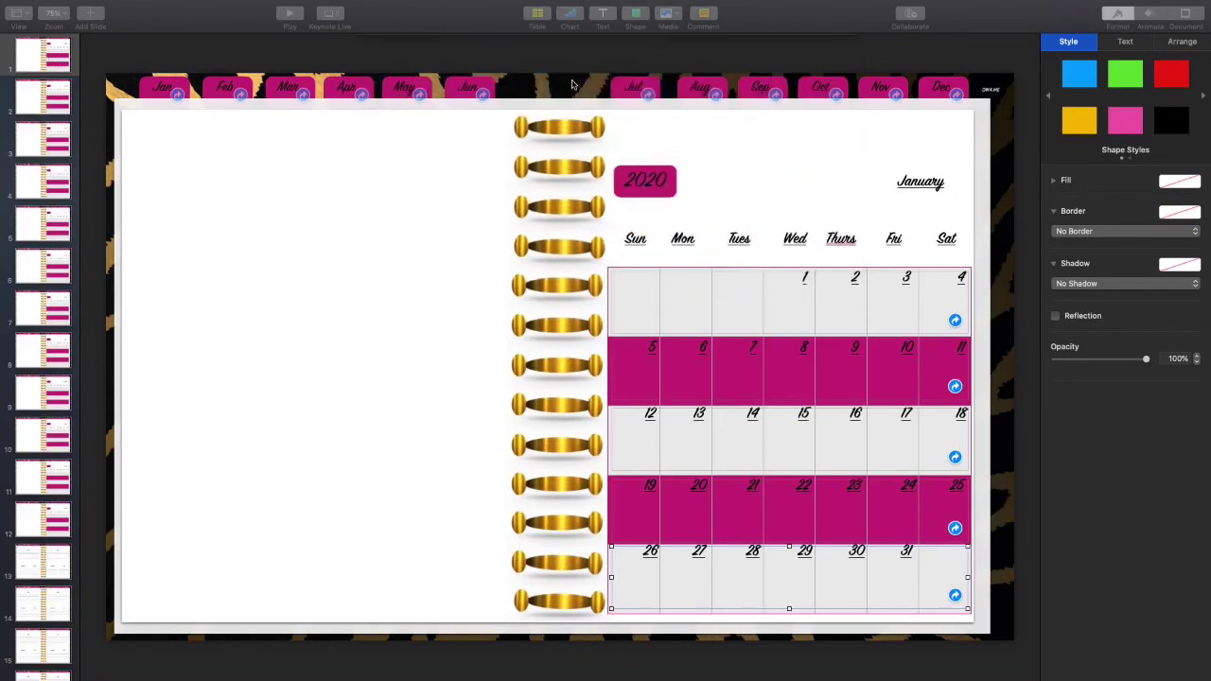
# Scale the meditating woman image down and place it in the lower part of the blank page opposite the January calendar
pyautogui.moveTo(558, 284); pyautogui.dragTo(350, 329)
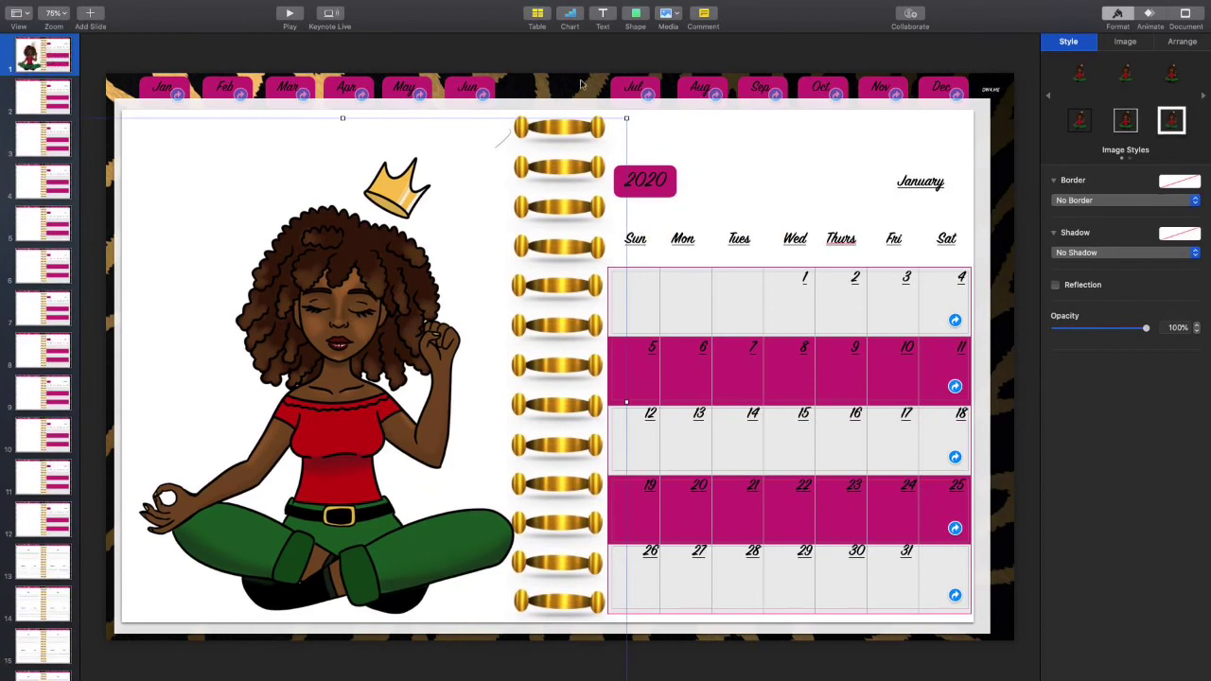
pyautogui.moveTo(627, 120); pyautogui.dragTo(480, 263)
pyautogui.moveTo(293, 366); pyautogui.dragTo(324, 371)
pyautogui.click(310, 170)
pyautogui.moveTo(478, 274); pyautogui.dragTo(526, 262)
pyautogui.moveTo(350, 355); pyautogui.dragTo(342, 352)
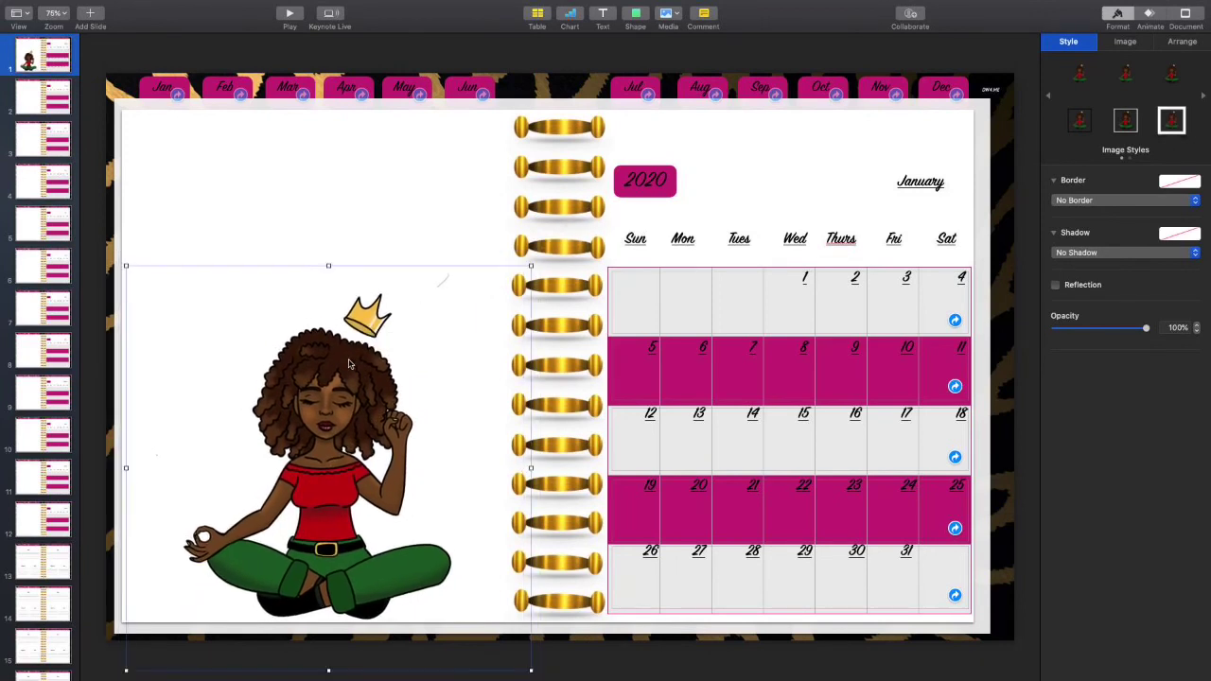
pyautogui.click(324, 204)
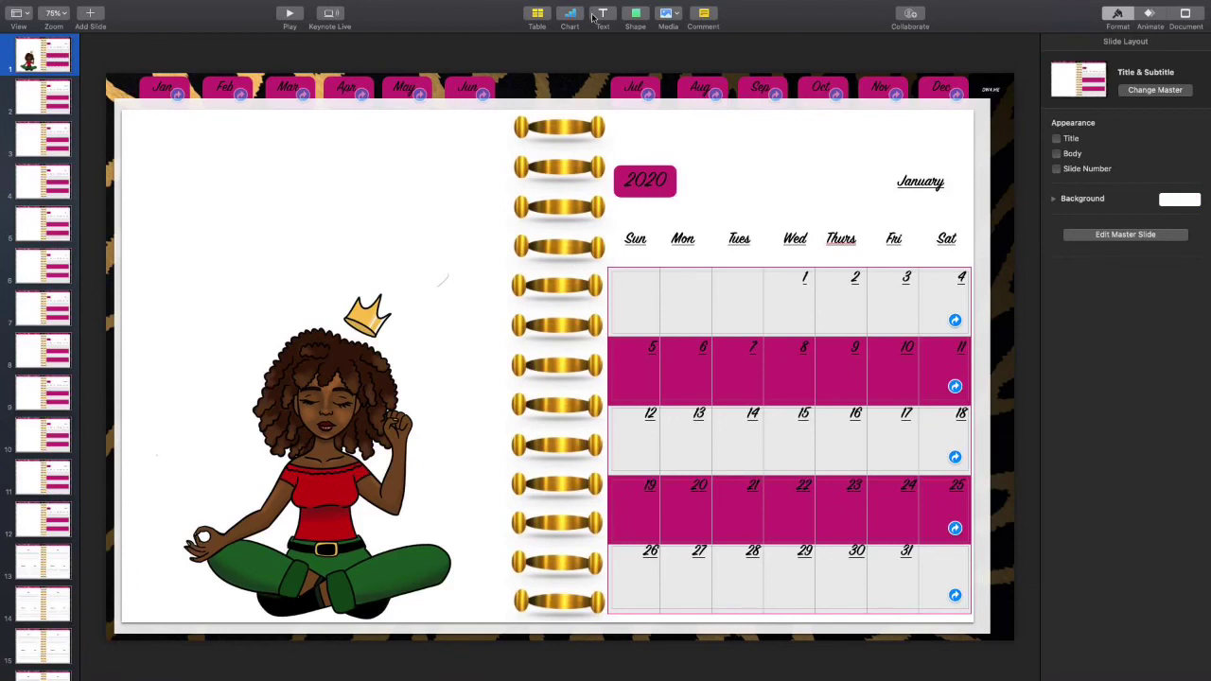
# Add a text box above the woman's crown, turn off underlining, and enter Unbothered
pyautogui.click(604, 13)
pyautogui.moveTo(530, 339); pyautogui.dragTo(330, 224)
pyautogui.click(330, 224)
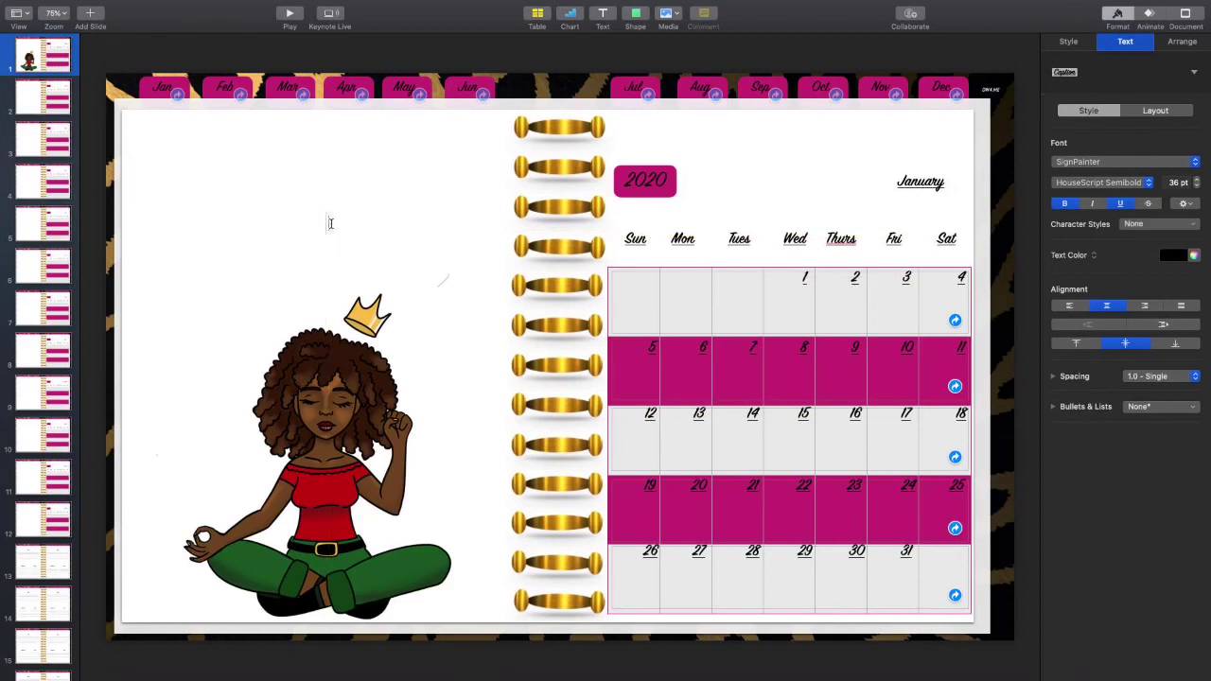
pyautogui.click(1123, 209)
pyautogui.write('Unbothered')
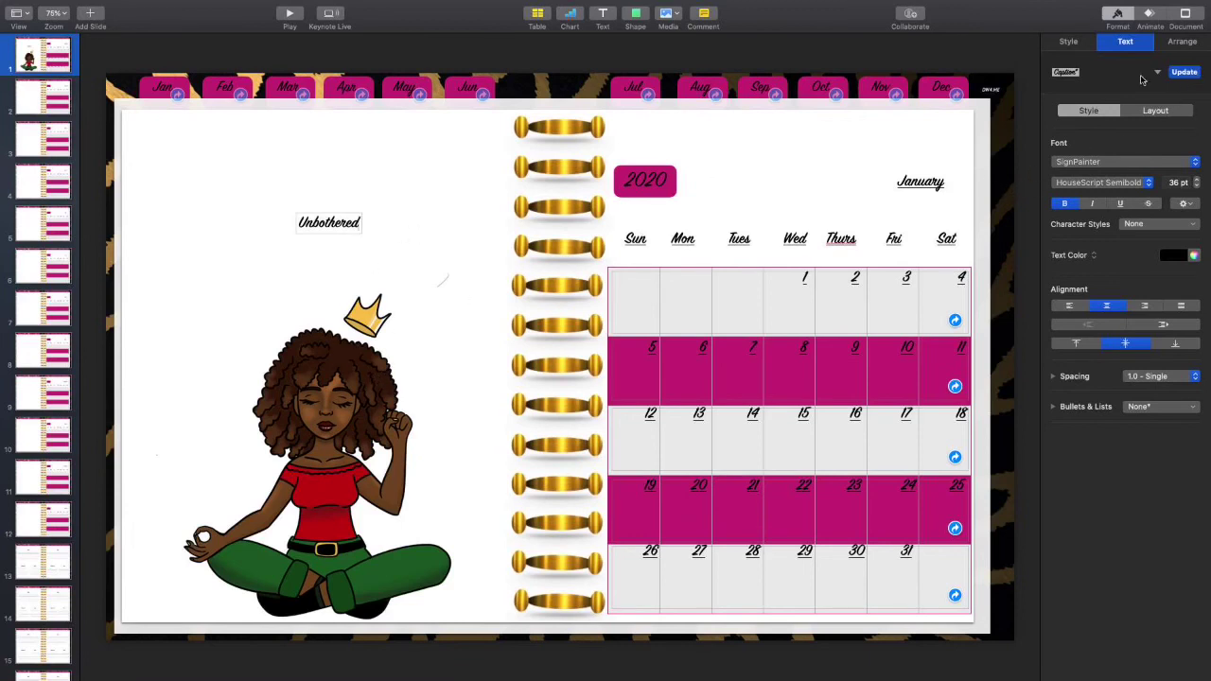
# Try to enlarge the Unbothered caption's font size to 53 pt
pyautogui.click(1197, 180)
pyautogui.click(1198, 180)
pyautogui.click(1197, 180)
pyautogui.click(1198, 180)
pyautogui.click(1198, 180)
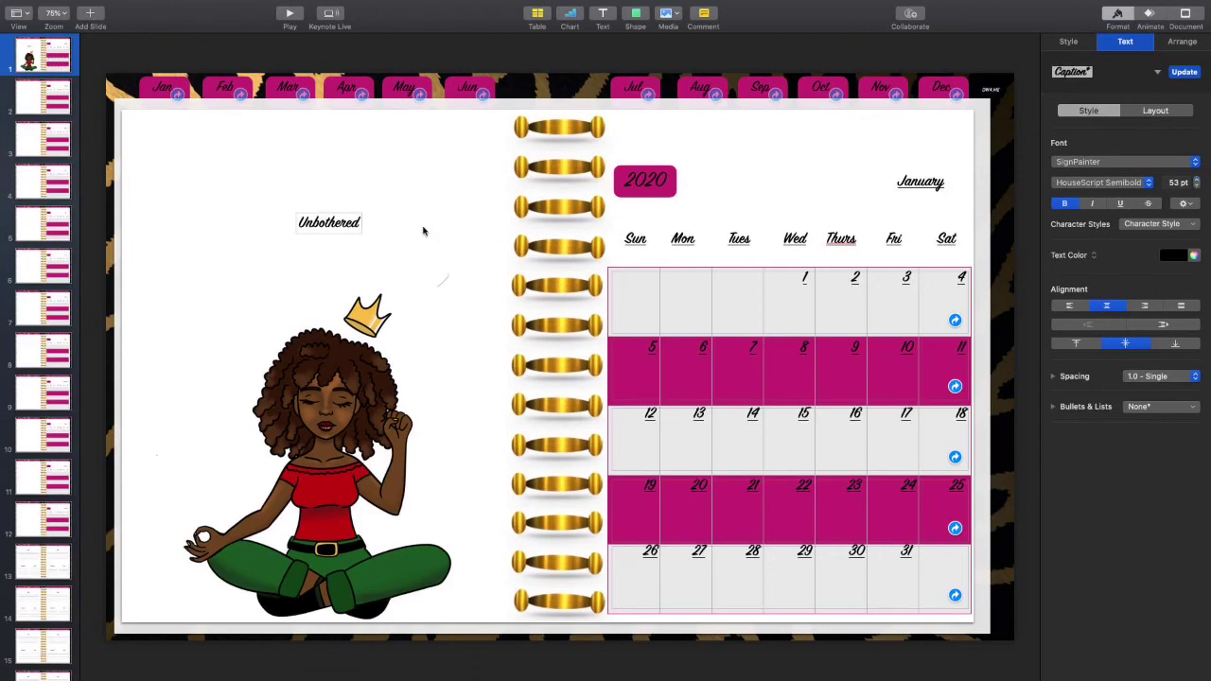
# Set the Unbothered caption's text to a font size of 100 pt and deselect it
pyautogui.click(362, 231)
pyautogui.moveTo(361, 231); pyautogui.dragTo(288, 225)
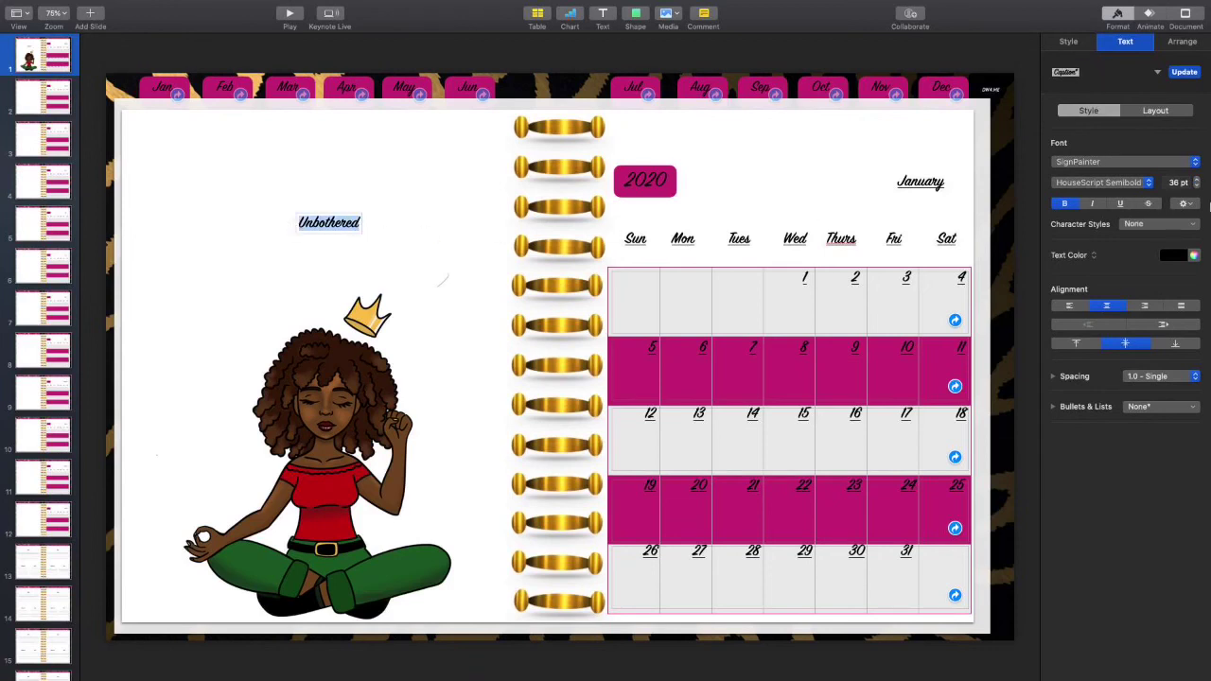
pyautogui.click(1198, 182)
pyautogui.click(1197, 181)
pyautogui.click(1197, 182)
pyautogui.click(1197, 181)
pyautogui.click(1197, 182)
pyautogui.click(1198, 181)
pyautogui.click(1197, 182)
pyautogui.click(1197, 181)
pyautogui.click(1197, 181)
pyautogui.click(1198, 182)
pyautogui.click(1198, 182)
pyautogui.click(1197, 181)
pyautogui.click(1198, 181)
pyautogui.click(1197, 181)
pyautogui.click(1198, 182)
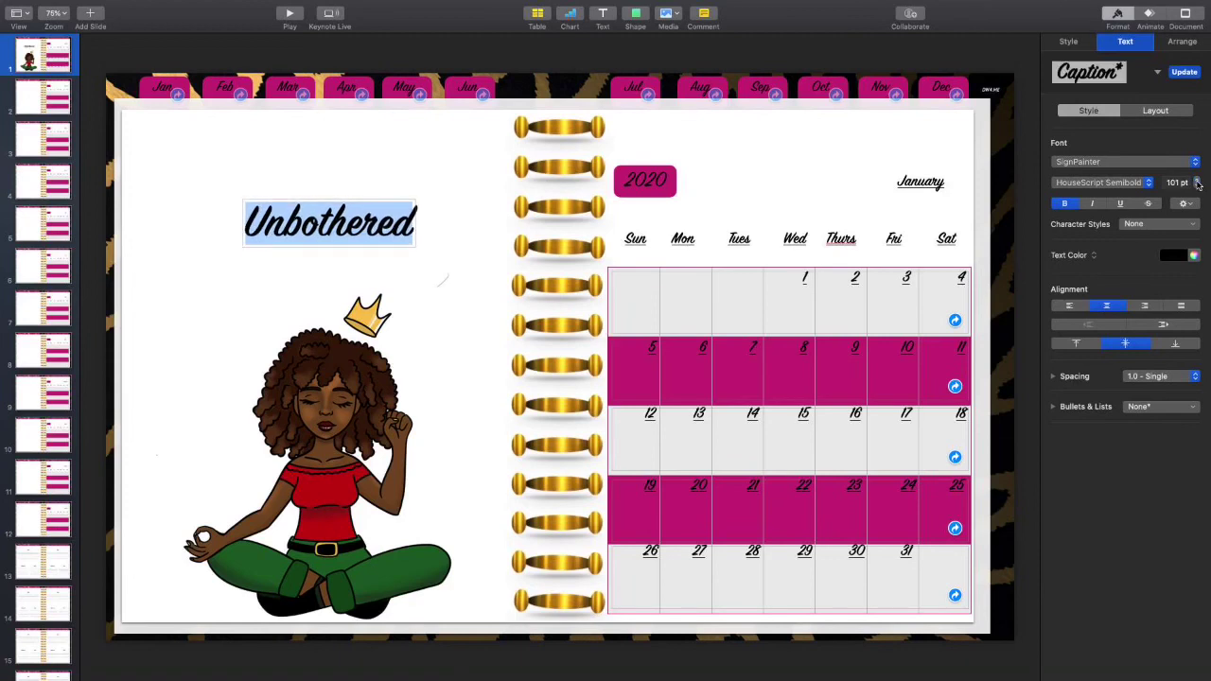
pyautogui.click(1197, 187)
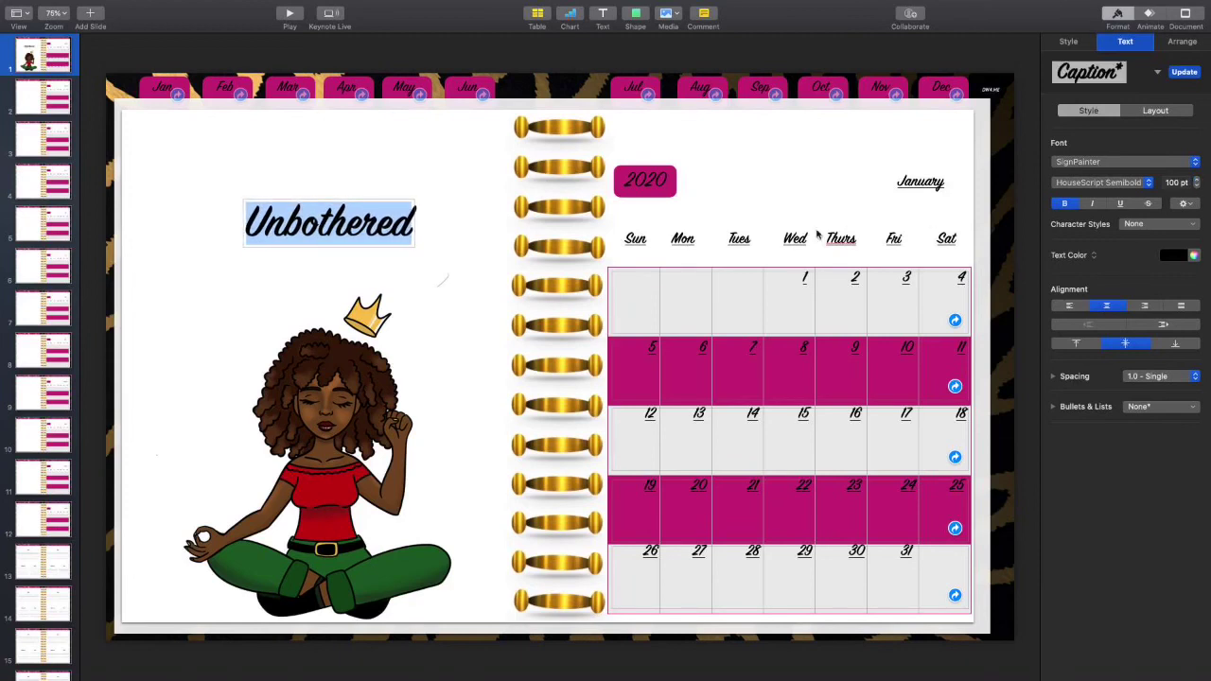
pyautogui.click(344, 280)
pyautogui.click(297, 392)
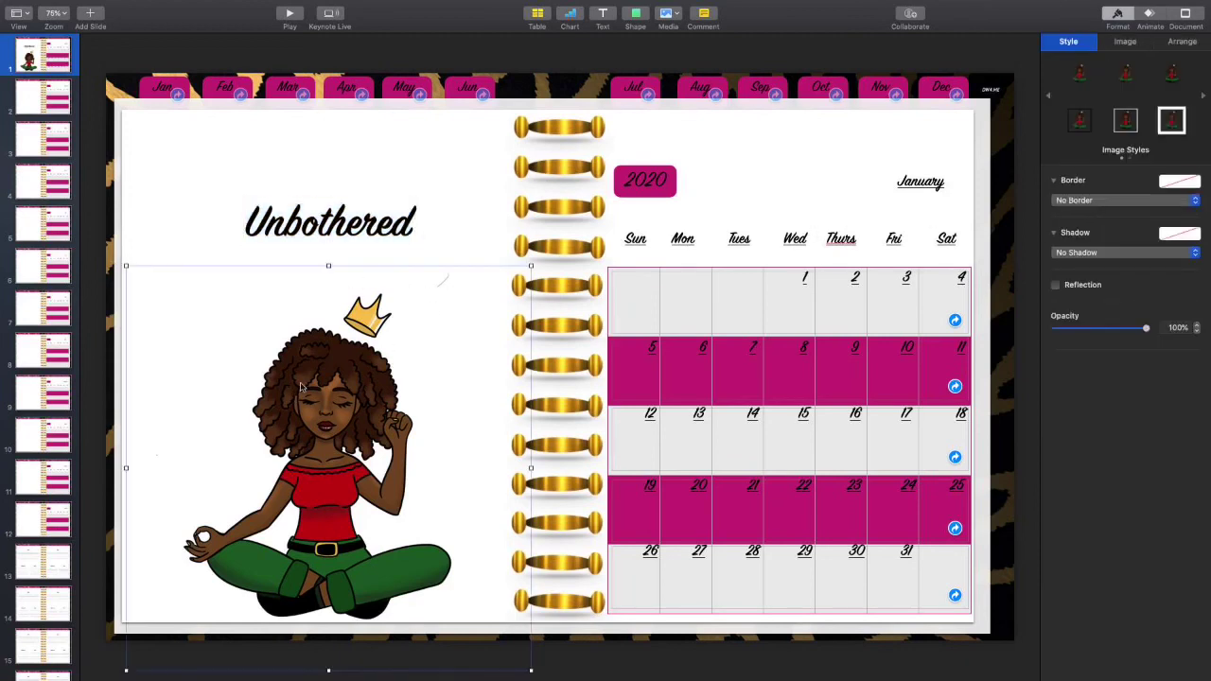
pyautogui.click(425, 199)
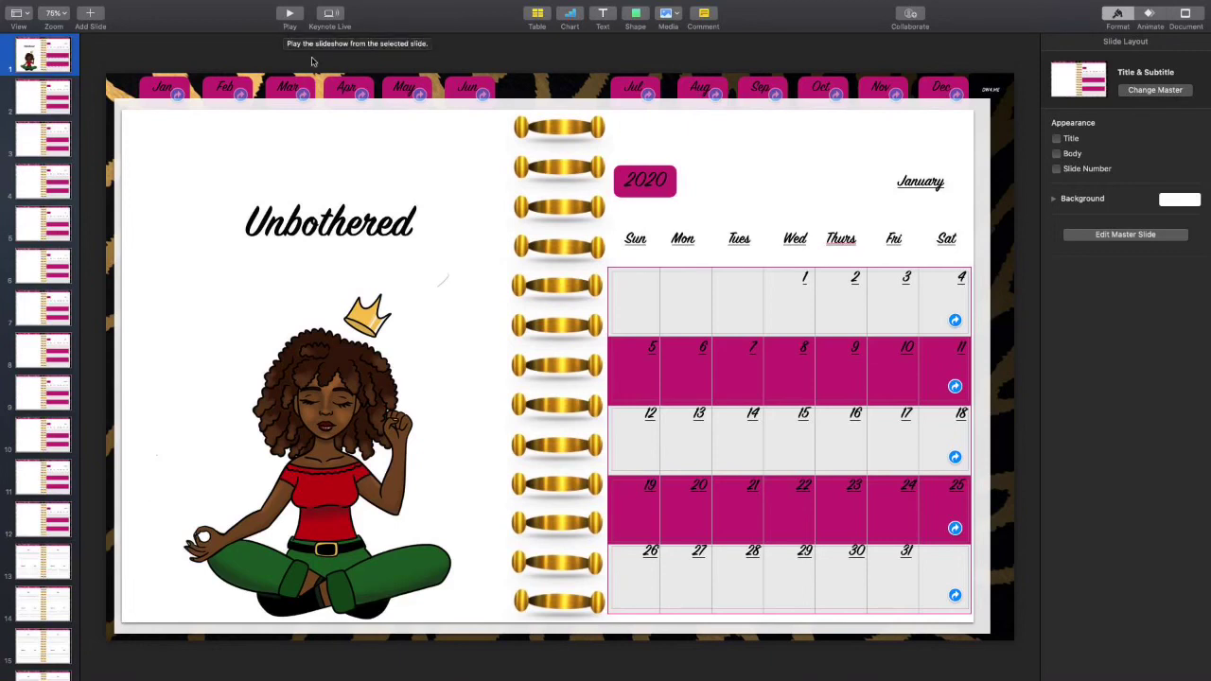
# Play the slideshow from the January slide and test the month tab links from February to December and back to January
pyautogui.click(288, 14)
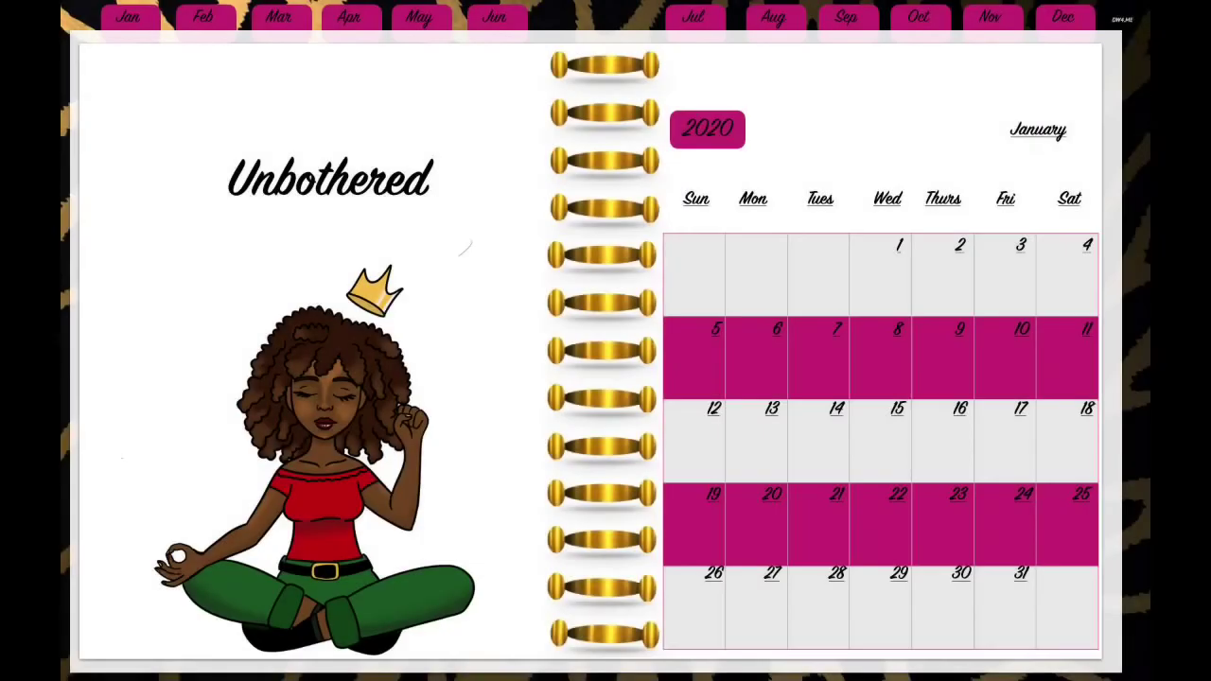
pyautogui.click(200, 18)
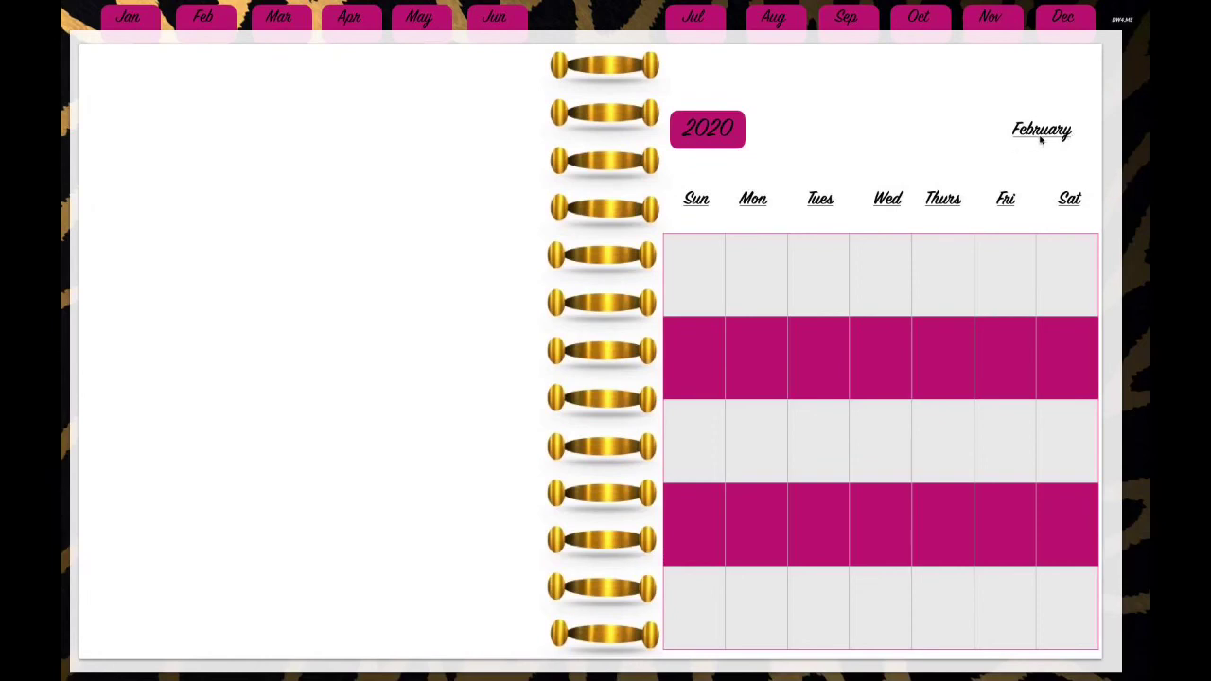
pyautogui.click(282, 23)
pyautogui.click(357, 21)
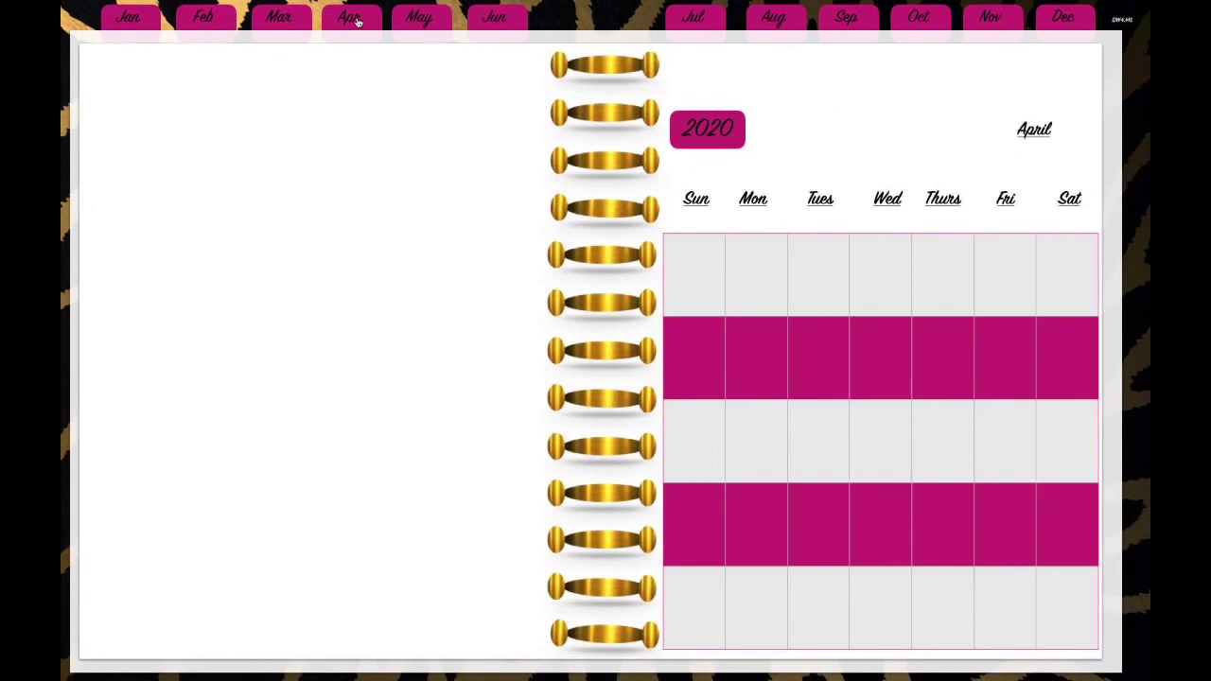
pyautogui.click(413, 21)
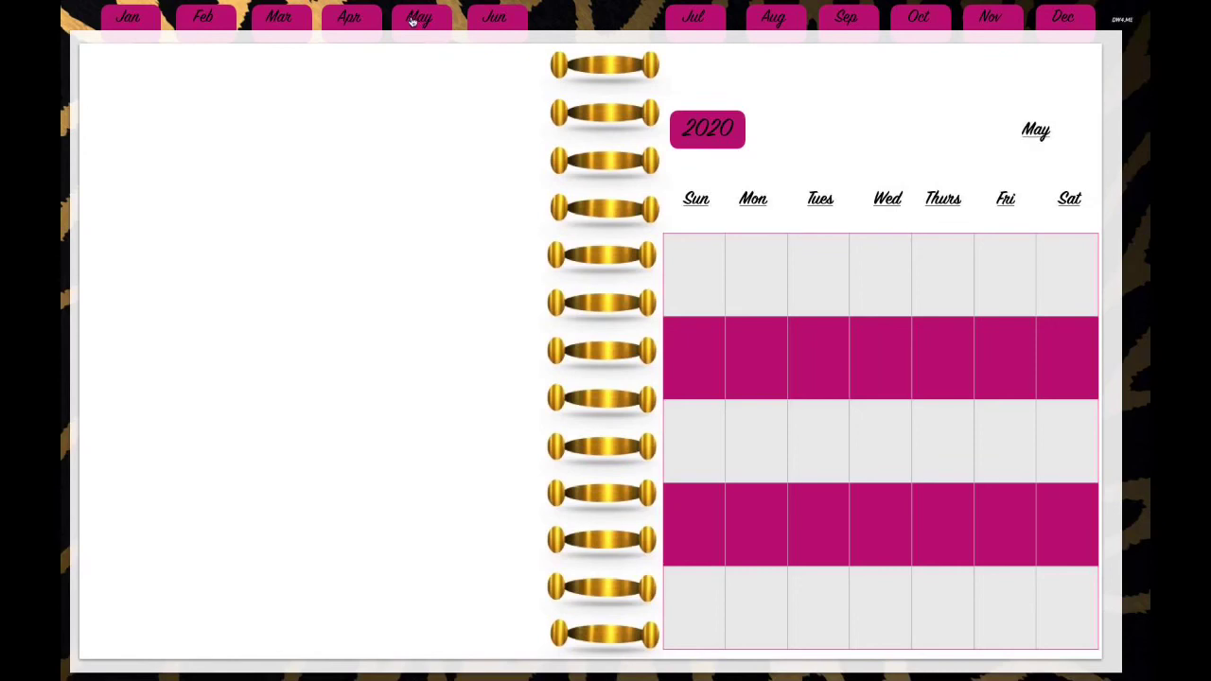
pyautogui.click(499, 21)
pyautogui.click(695, 23)
pyautogui.click(776, 17)
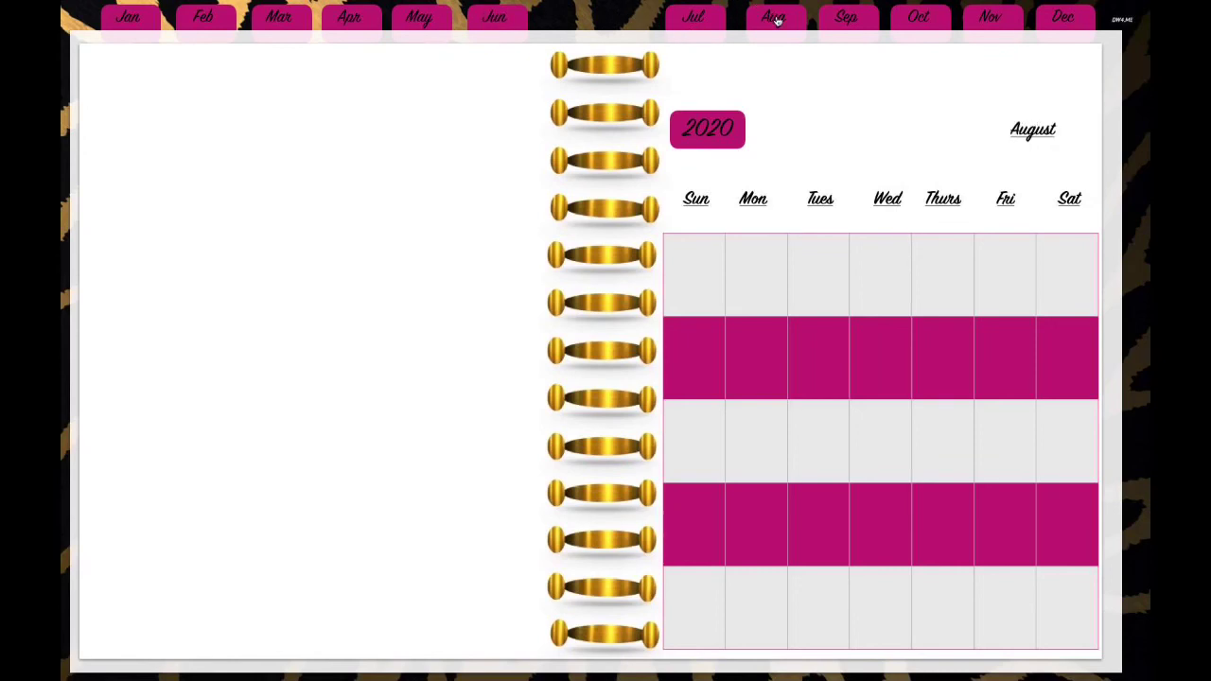
pyautogui.click(850, 21)
pyautogui.click(915, 23)
pyautogui.click(988, 21)
pyautogui.click(1057, 21)
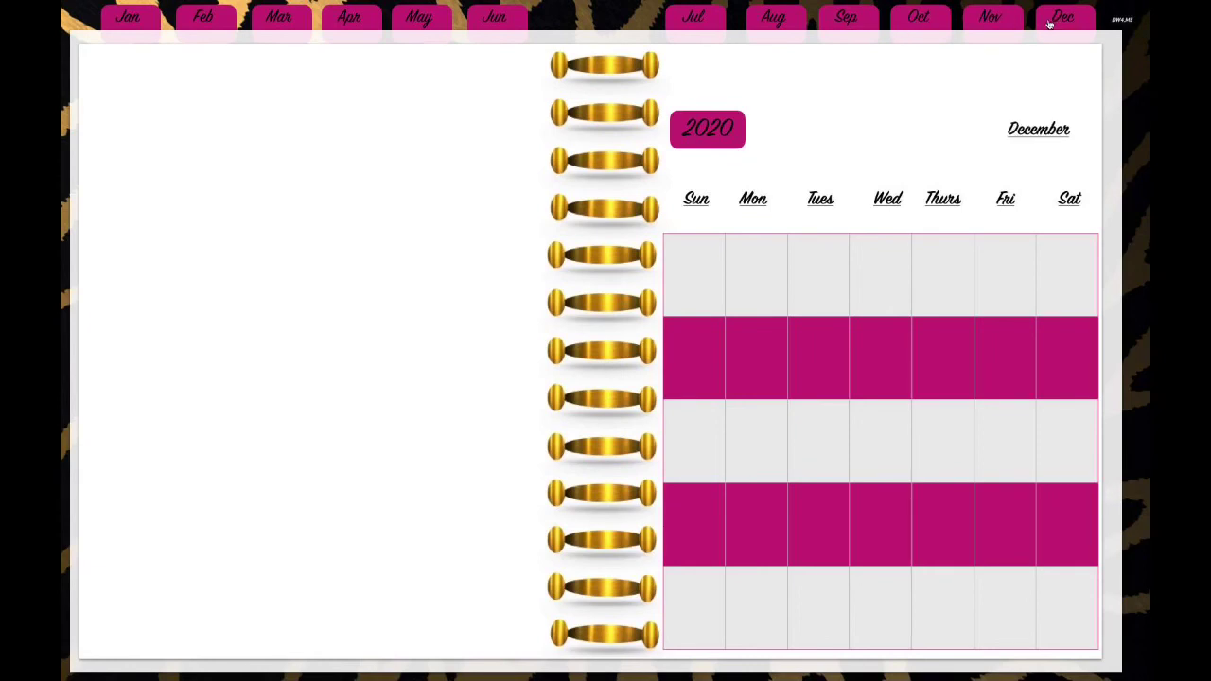
pyautogui.click(130, 18)
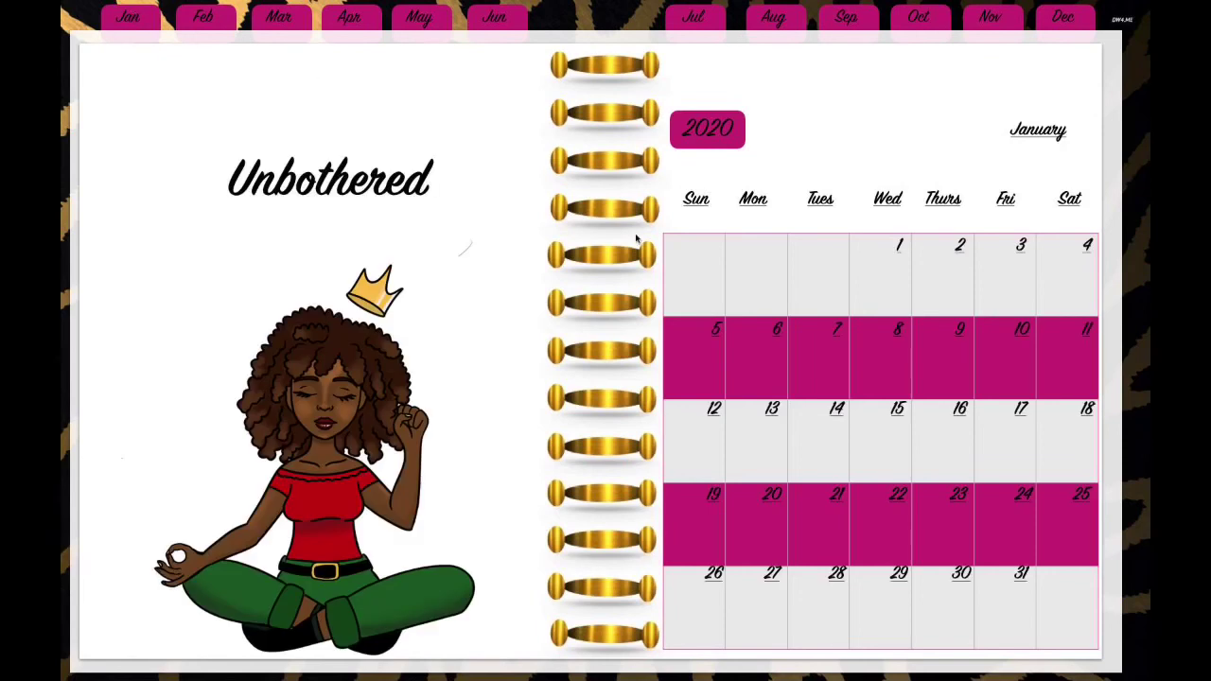
# Test each January week's link to its weekly page, returning through the Jan tab between weeks, and end the slideshow
pyautogui.click(932, 289)
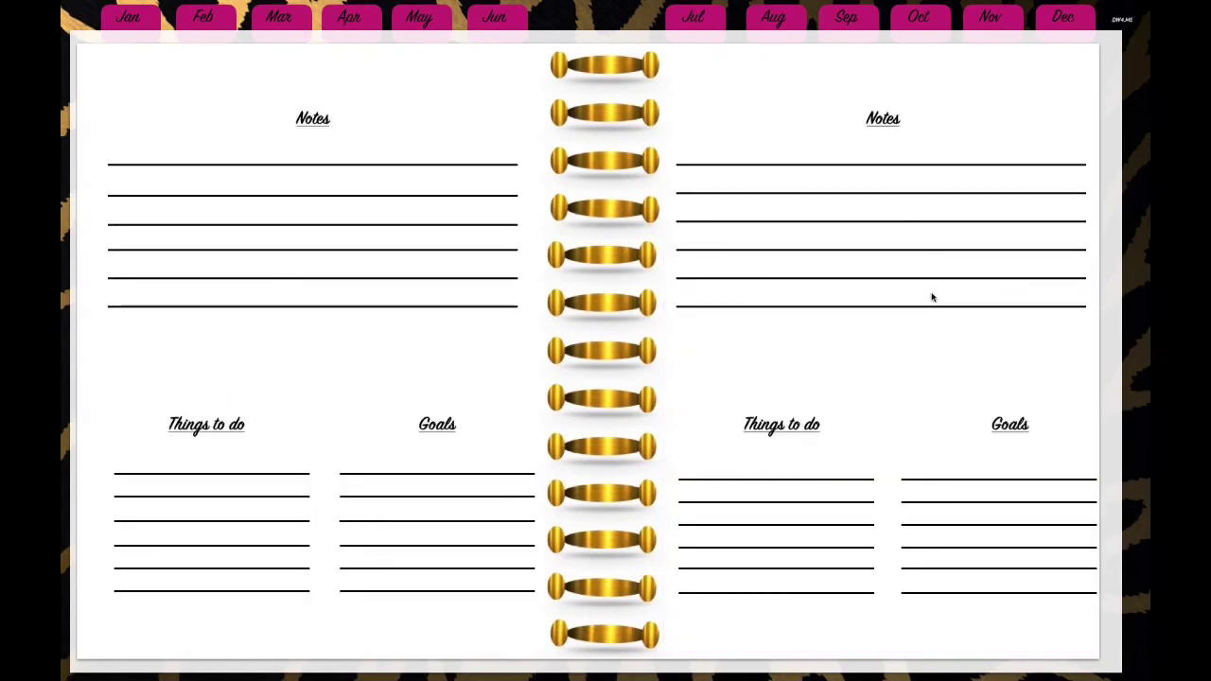
pyautogui.click(154, 26)
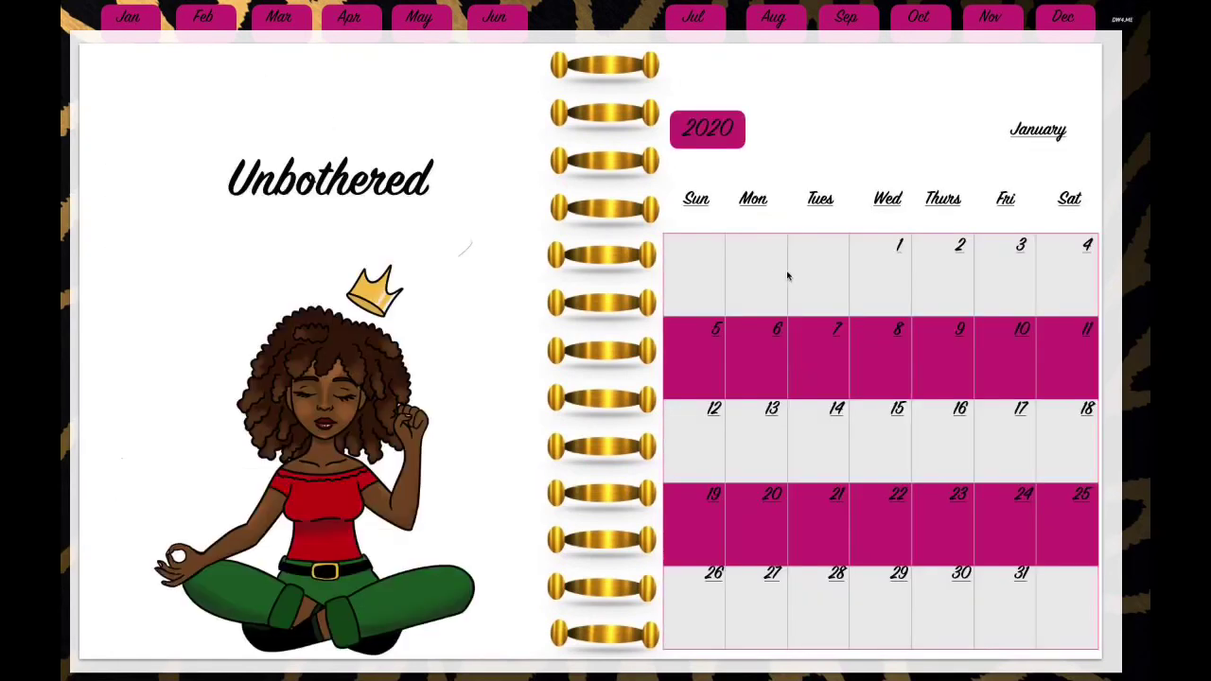
pyautogui.click(828, 359)
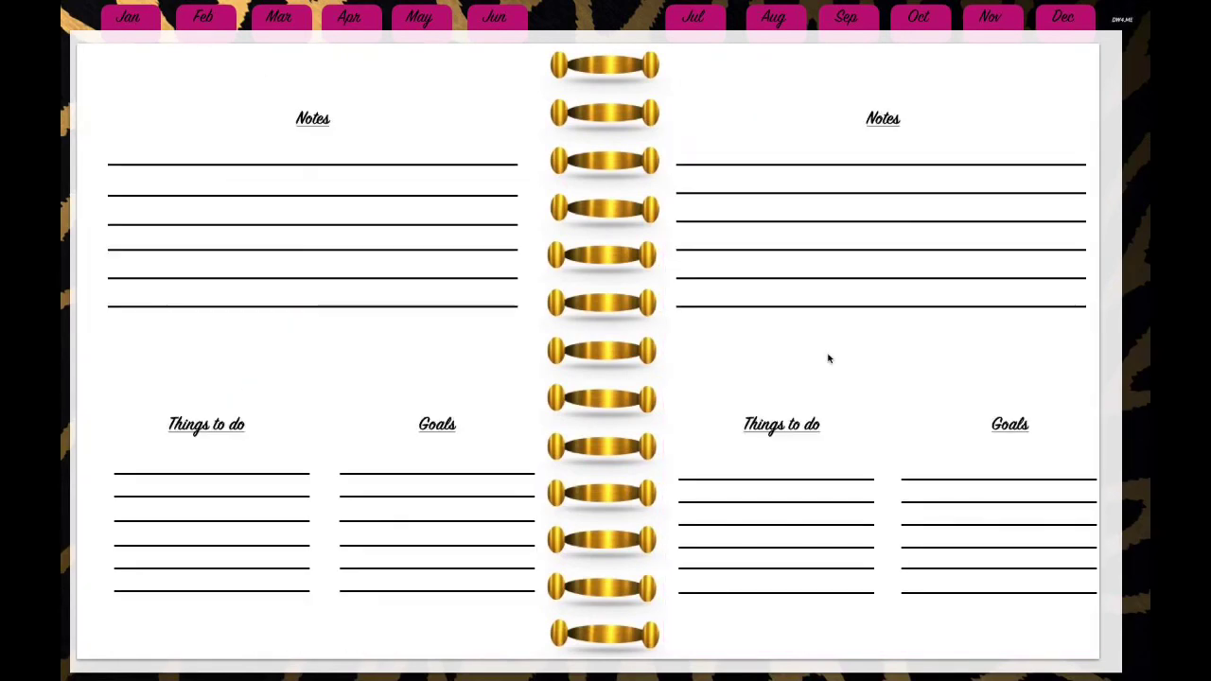
pyautogui.click(140, 19)
pyautogui.click(798, 450)
pyautogui.click(143, 22)
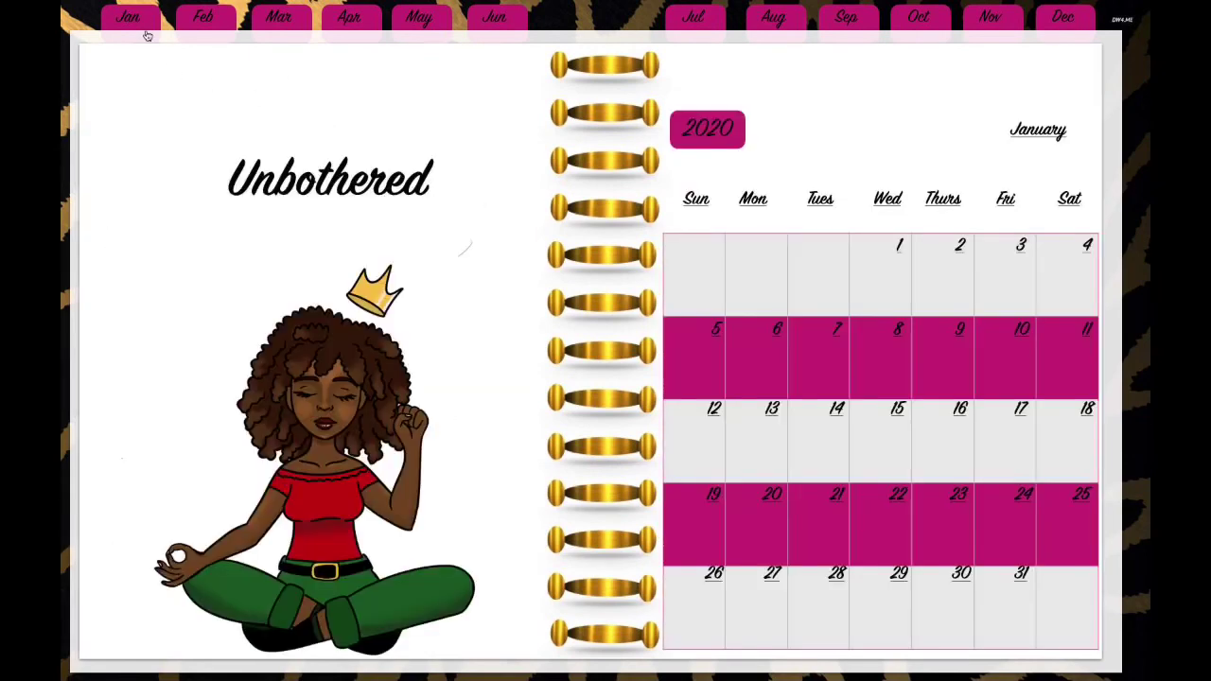
pyautogui.click(827, 522)
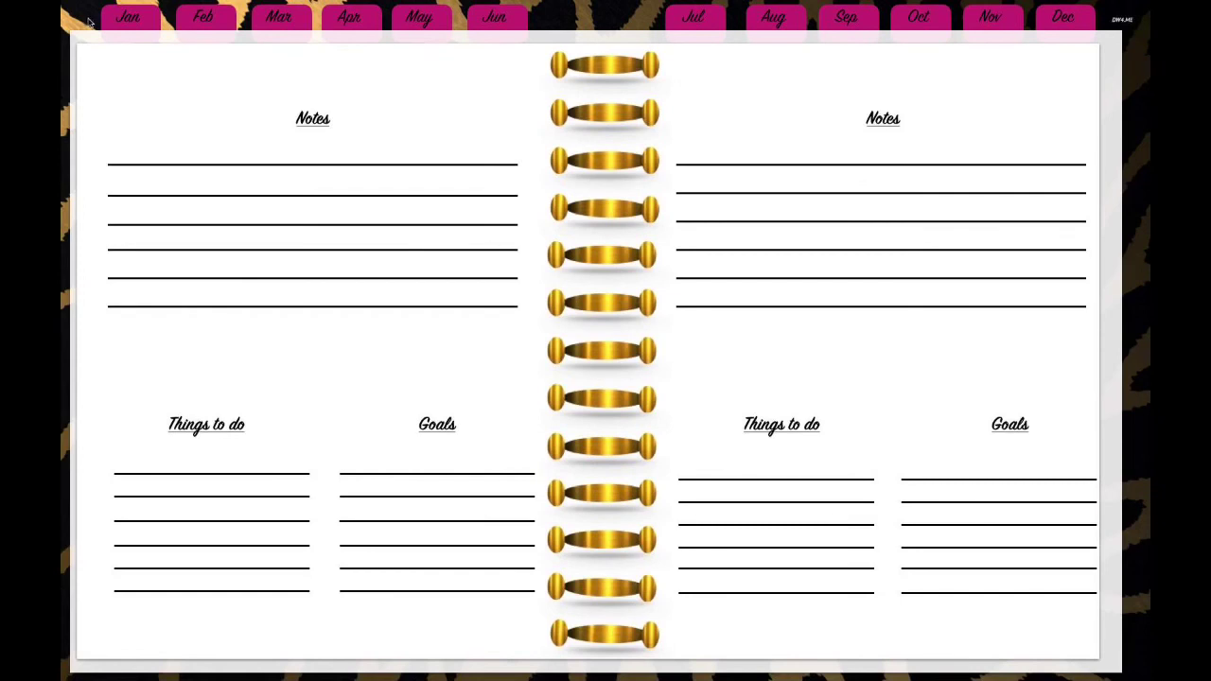
pyautogui.click(141, 23)
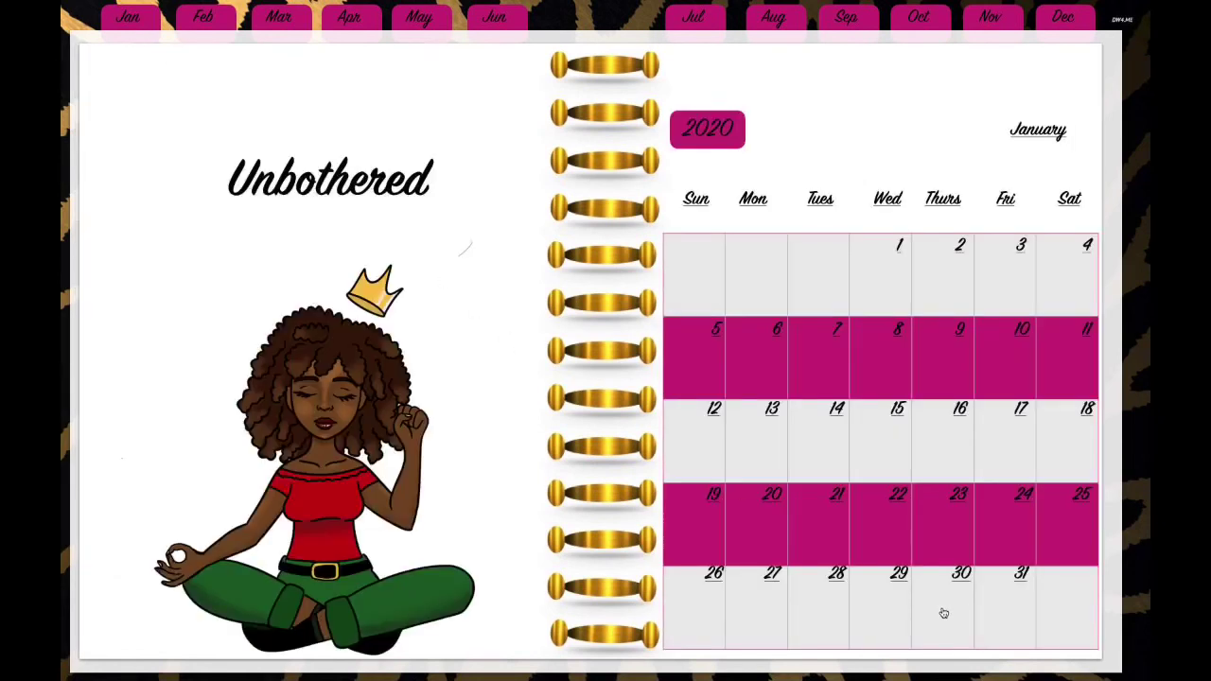
pyautogui.click(915, 609)
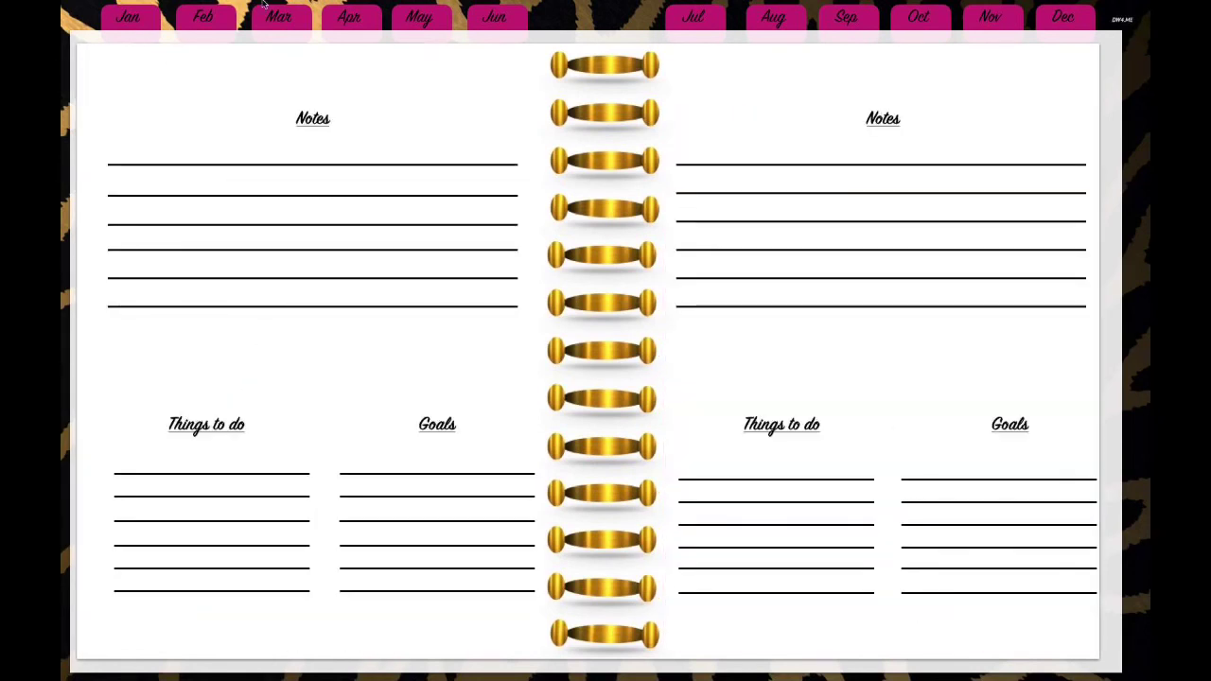
pyautogui.press('Escape')
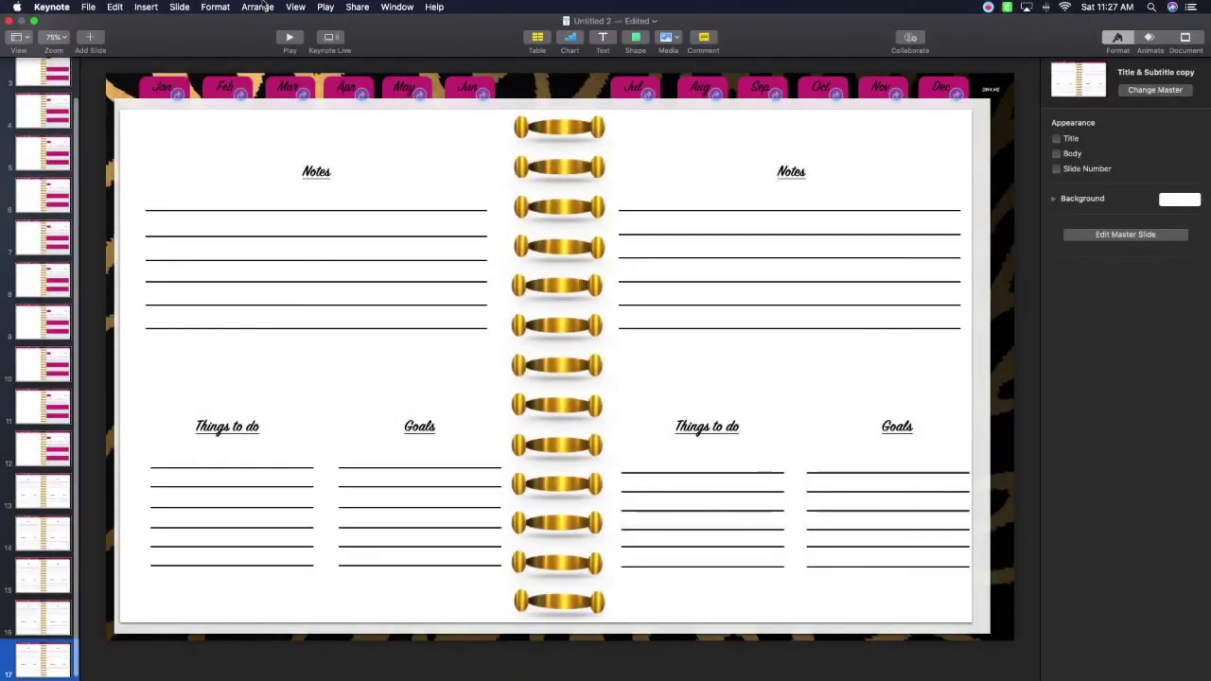
# Look through the February to May calendar slides in the slide list
pyautogui.scroll(3, 46, 101)
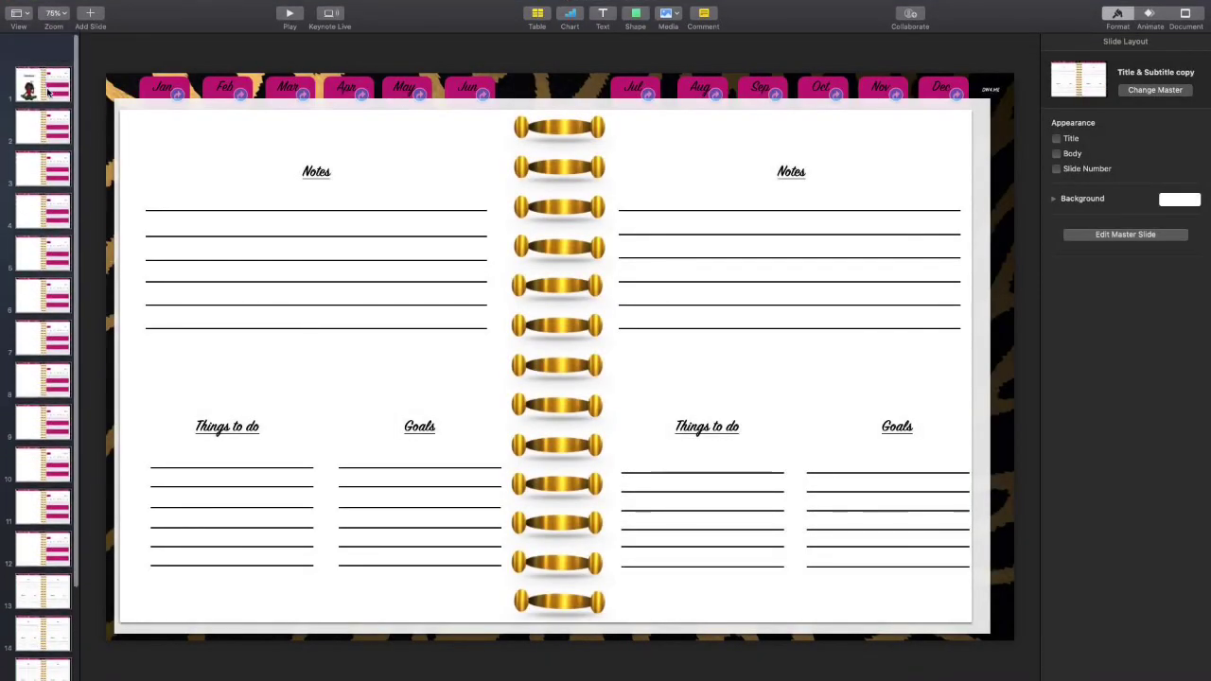
pyautogui.click(47, 101)
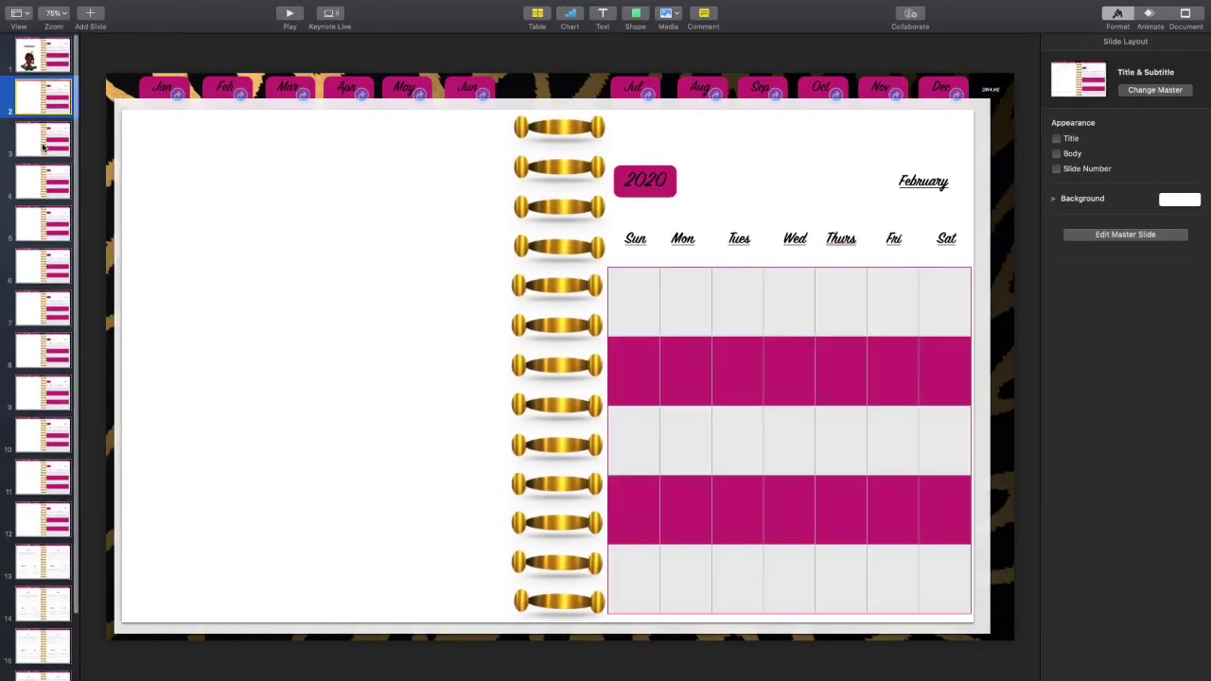
pyautogui.click(43, 145)
pyautogui.click(44, 176)
pyautogui.click(45, 219)
pyautogui.scroll(-3, 40, 378)
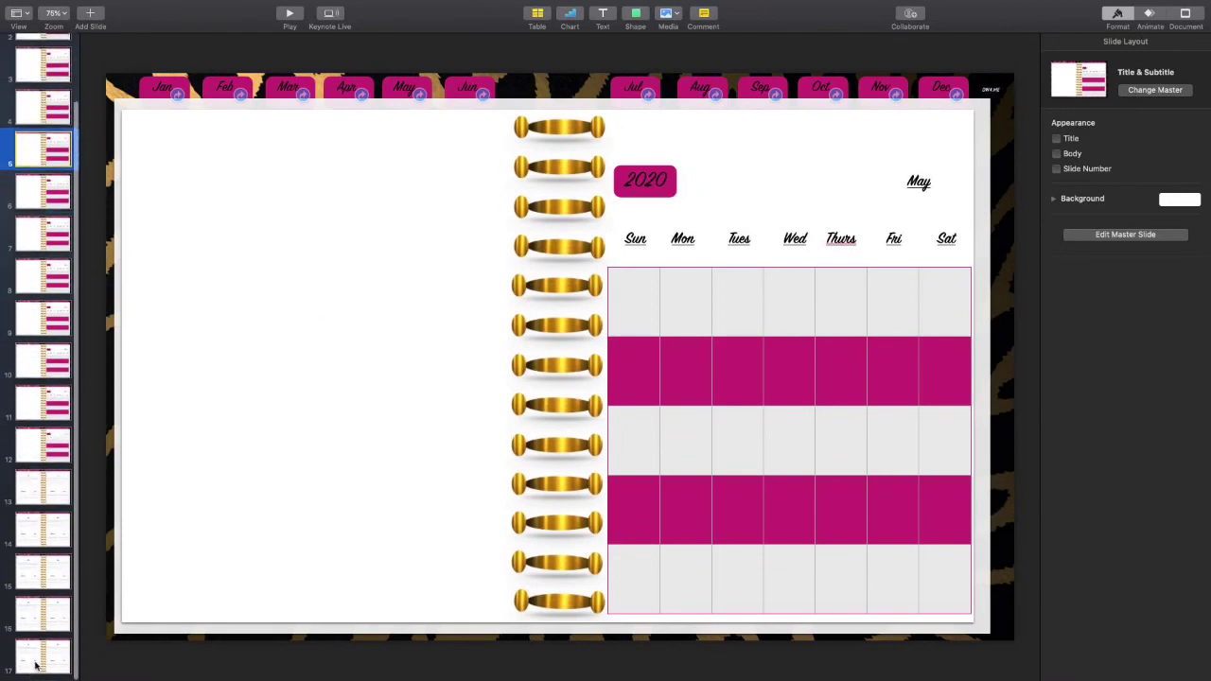
# Duplicate the last weekly notes slide three times
pyautogui.click(36, 664)
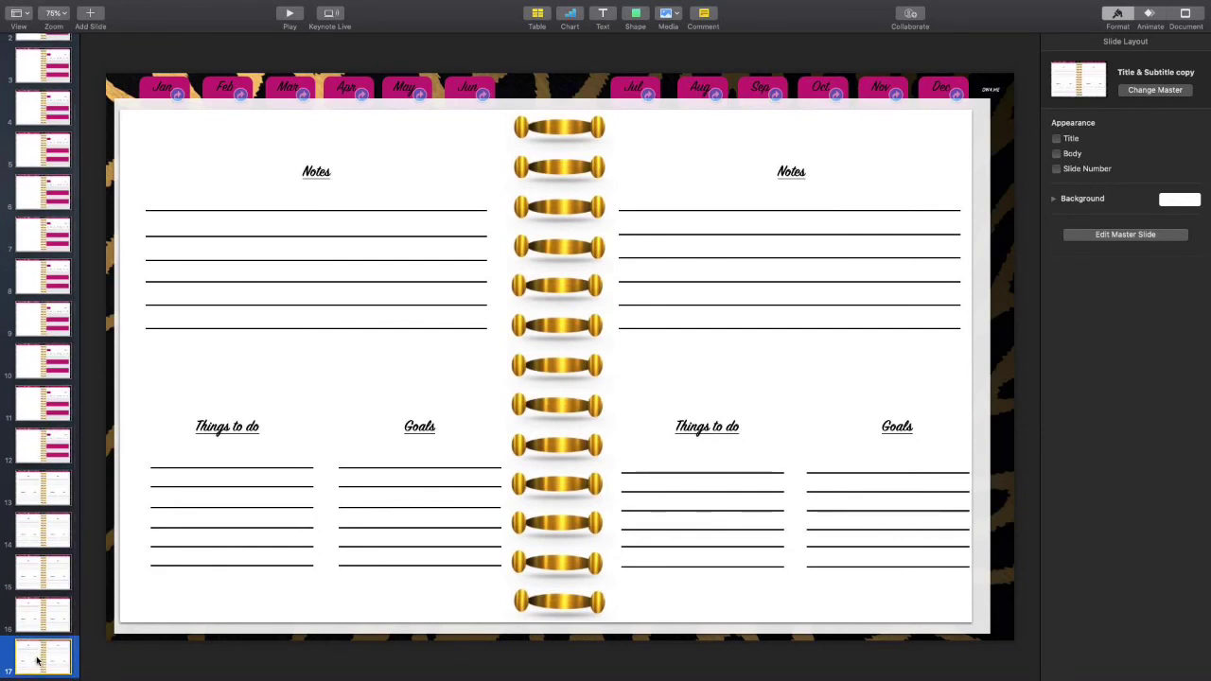
pyautogui.press('super+d')
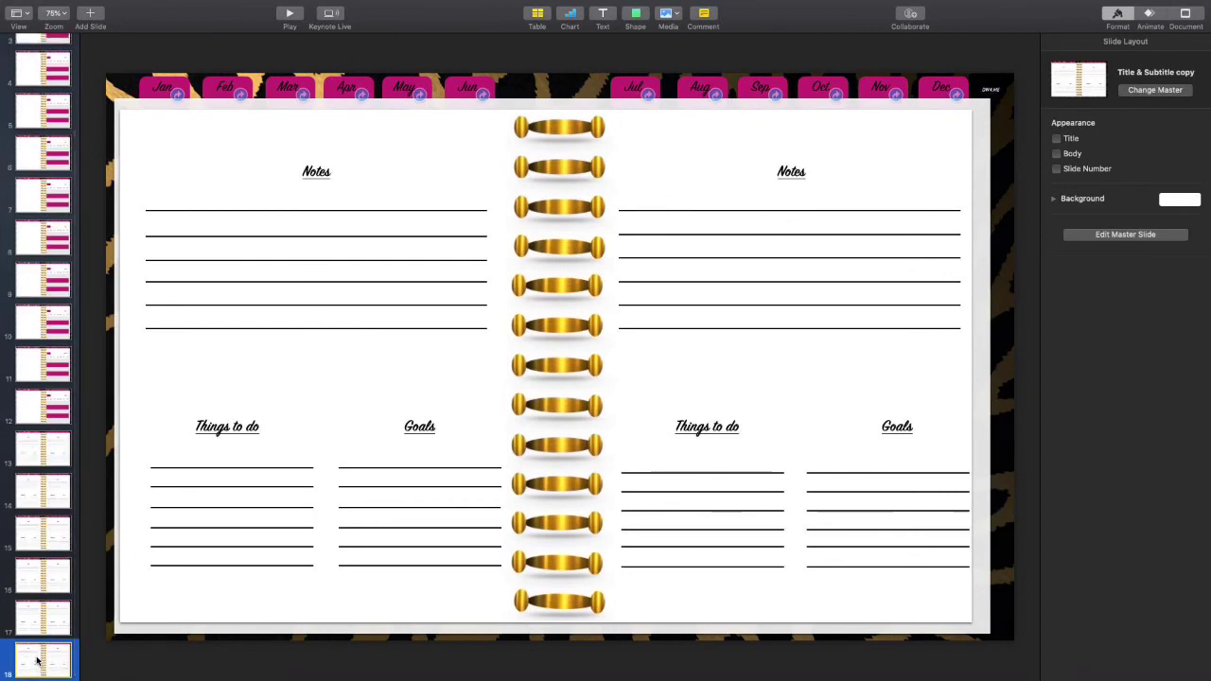
pyautogui.press('super+d')
pyautogui.press('super+d')
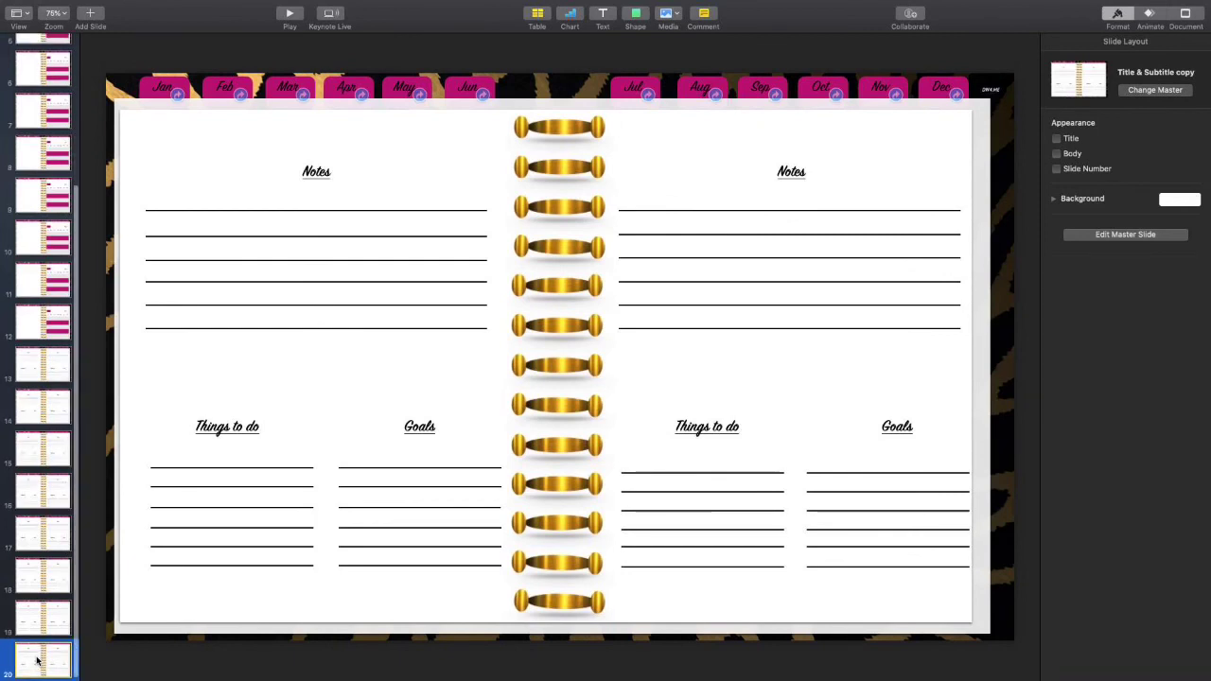
pyautogui.scroll(15, 6, 501)
pyautogui.scroll(-15, 6, 495)
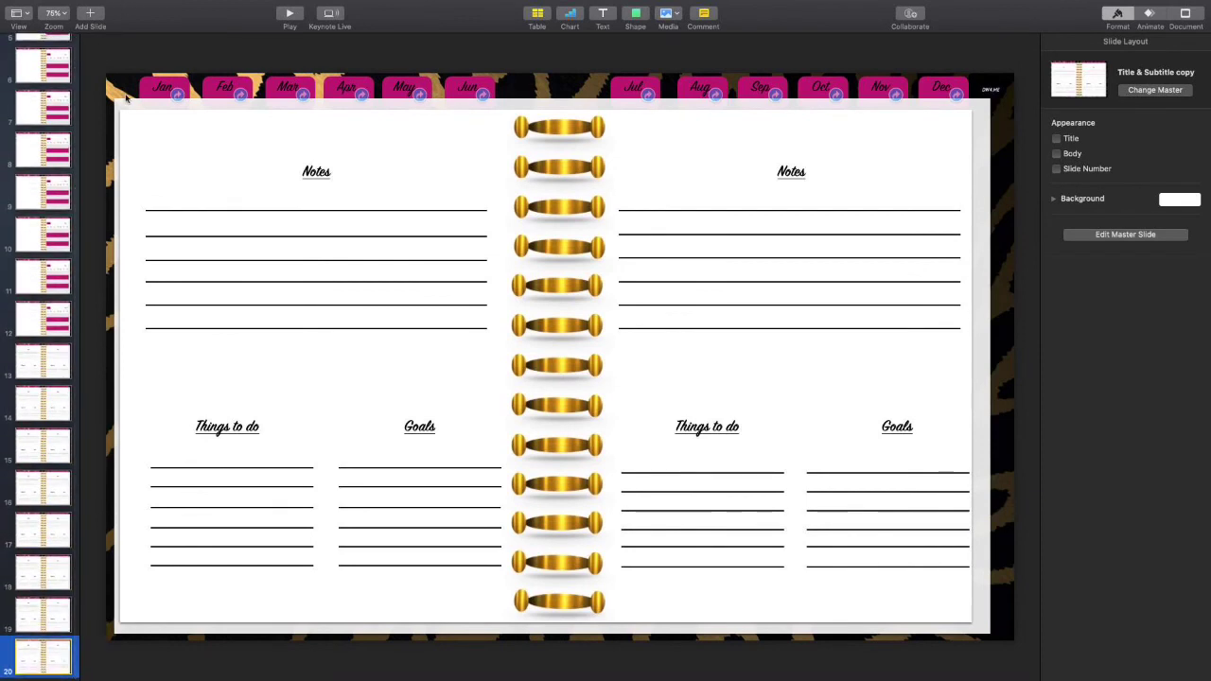
# Add another weekly notes slide from the Title & Subtitle copy master and return to the January slide
pyautogui.click(93, 14)
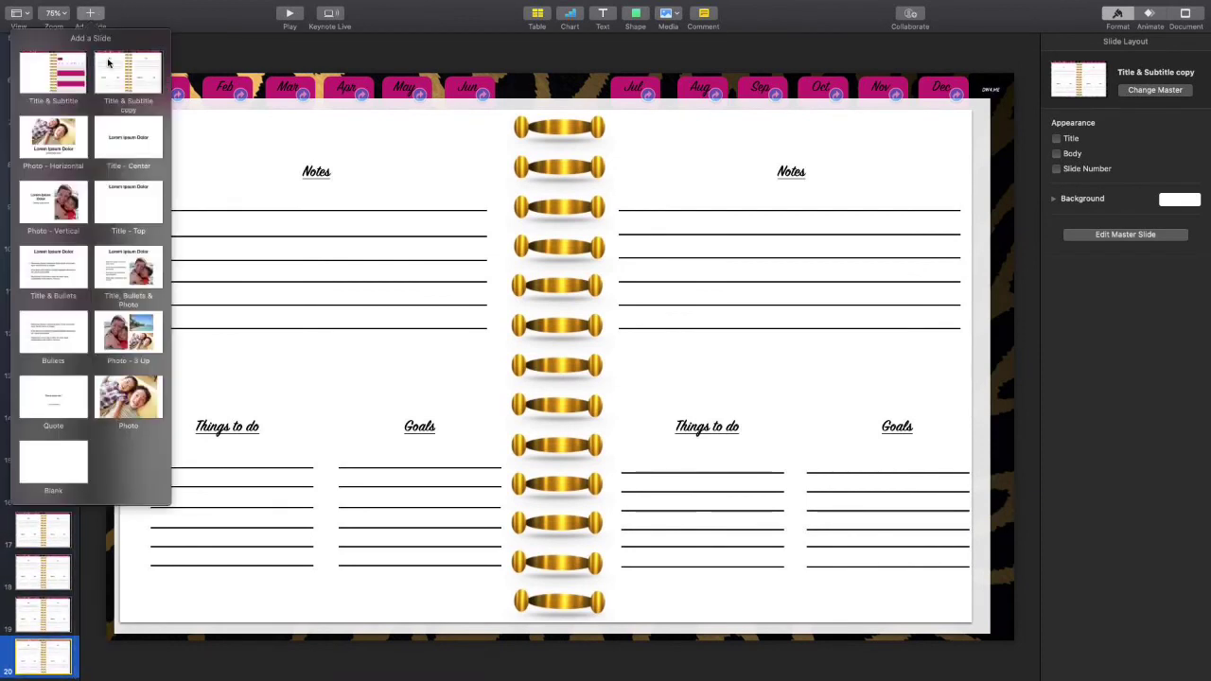
pyautogui.click(107, 62)
pyautogui.scroll(2, 64, 91)
pyautogui.scroll(4, 63, 92)
pyautogui.click(54, 63)
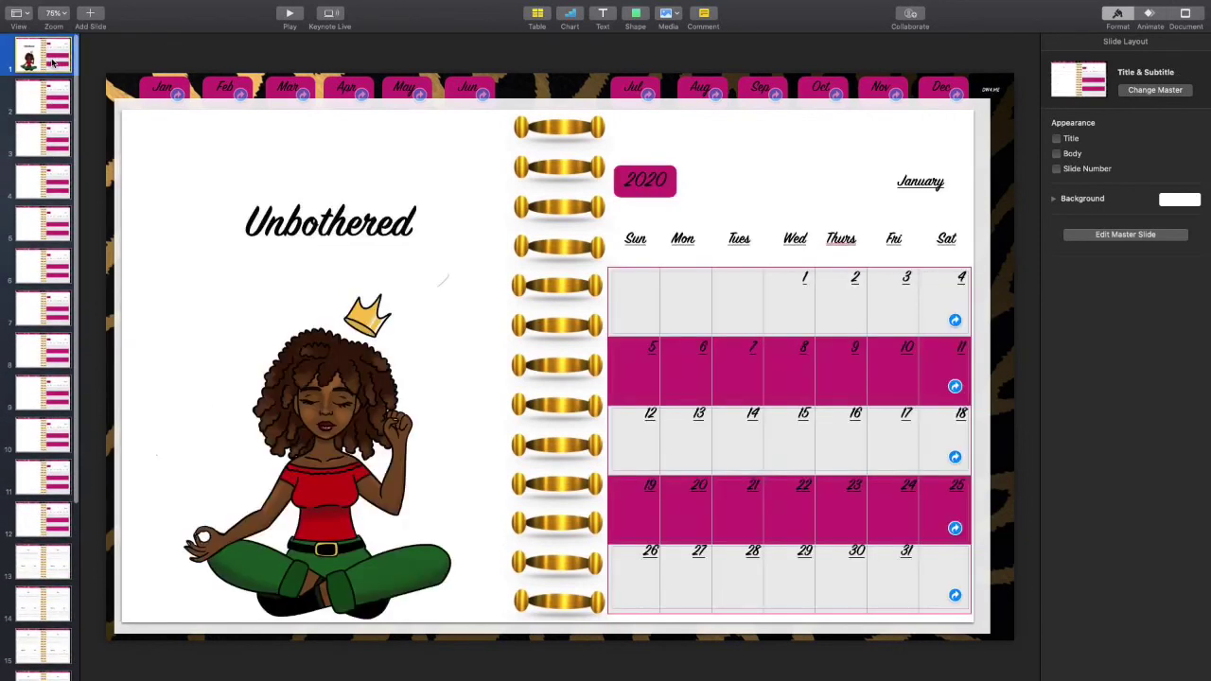